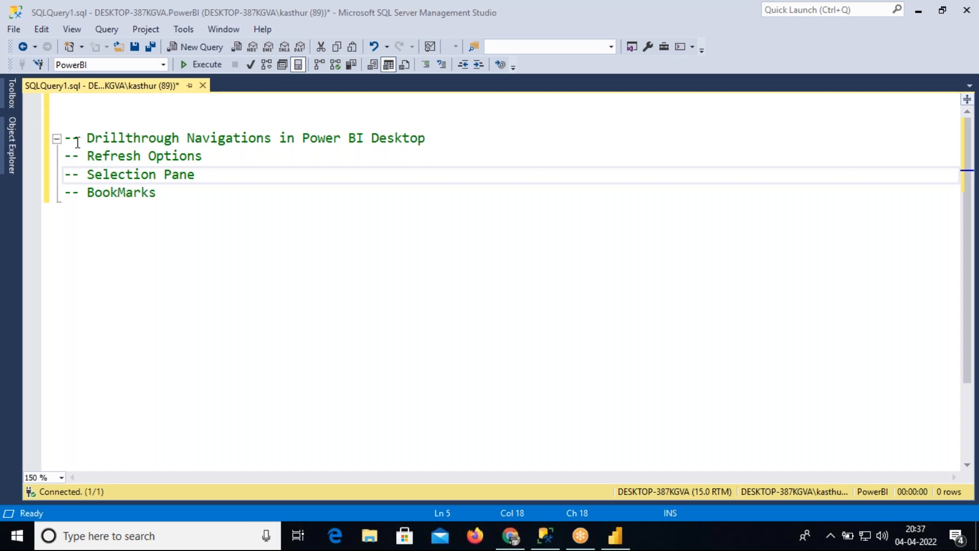
Step: Highlight the drillthrough navigations topic, switch to Power BI Desktop and examine the Page 1, Emp Details, Summary, Page 3 and Matrix report pages
click(67, 140)
drag(67, 140, 433, 142)
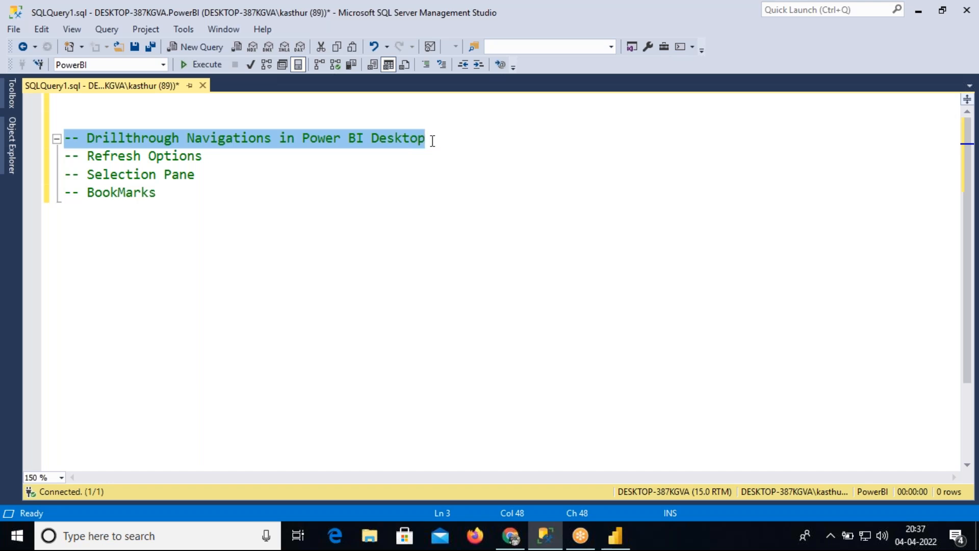
click(621, 536)
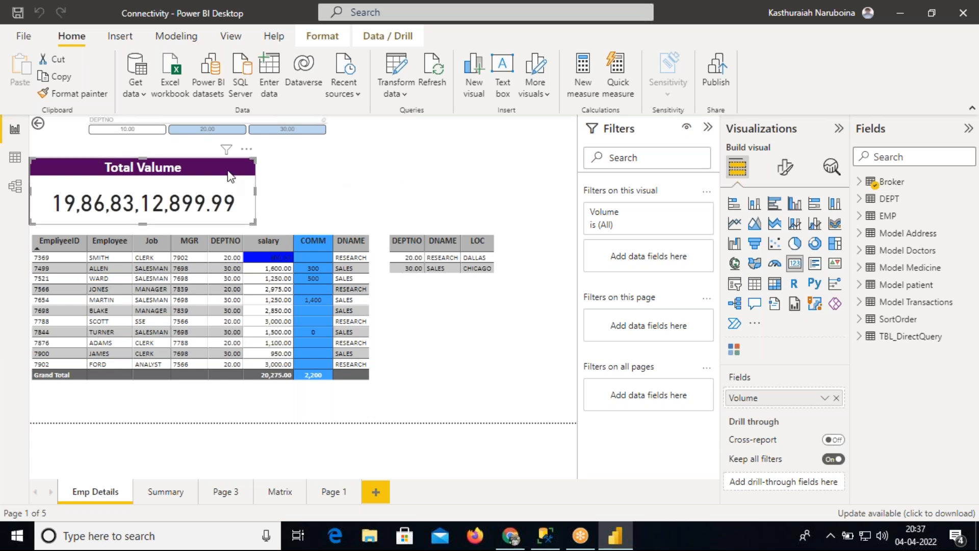
mouse_move(226, 149)
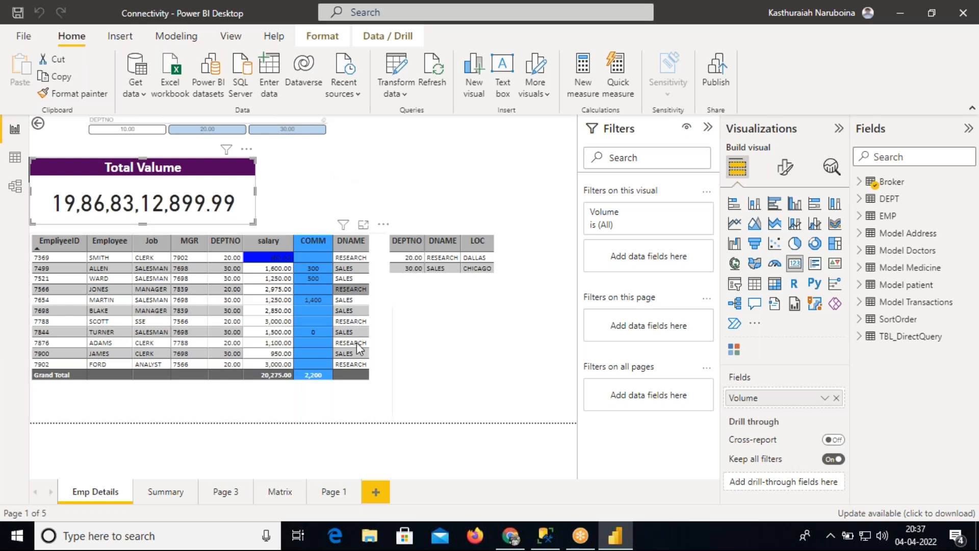
click(335, 492)
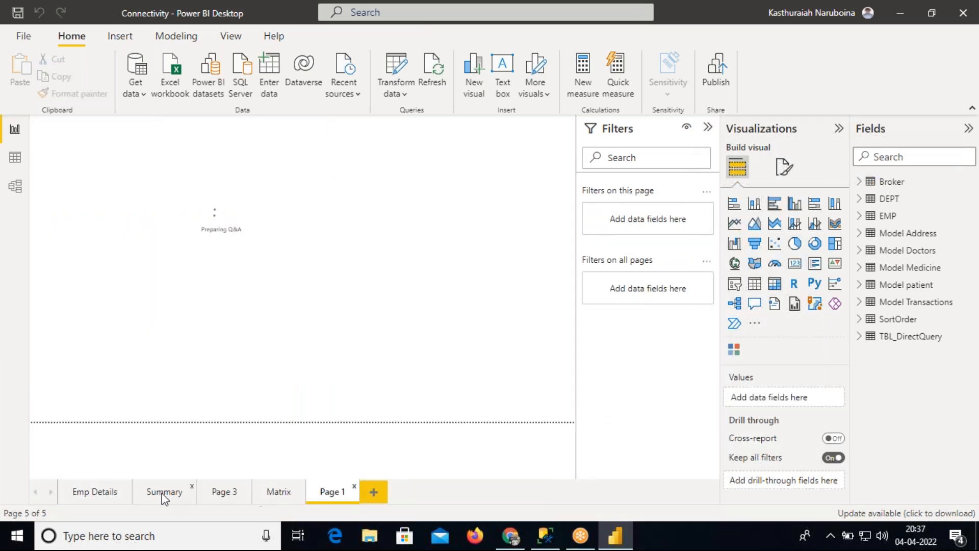
click(102, 494)
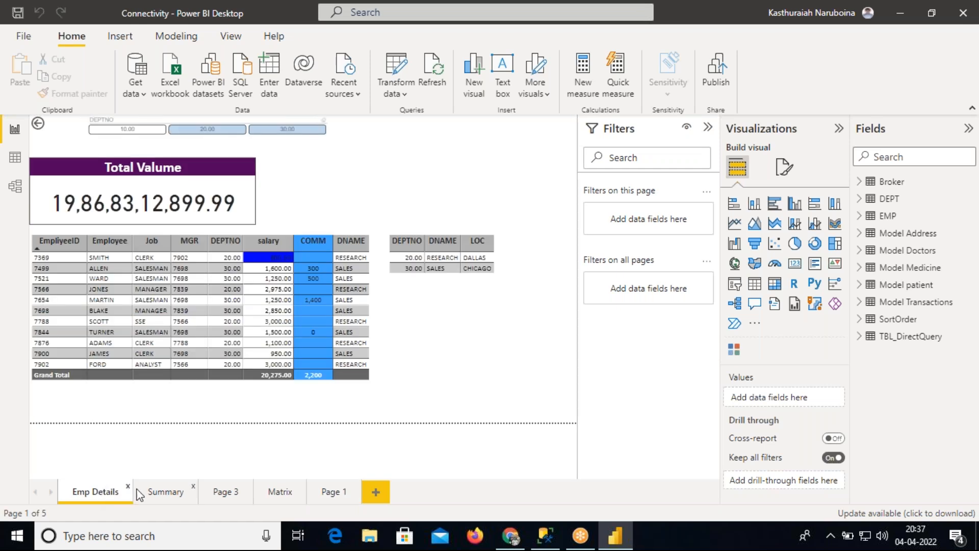
click(166, 493)
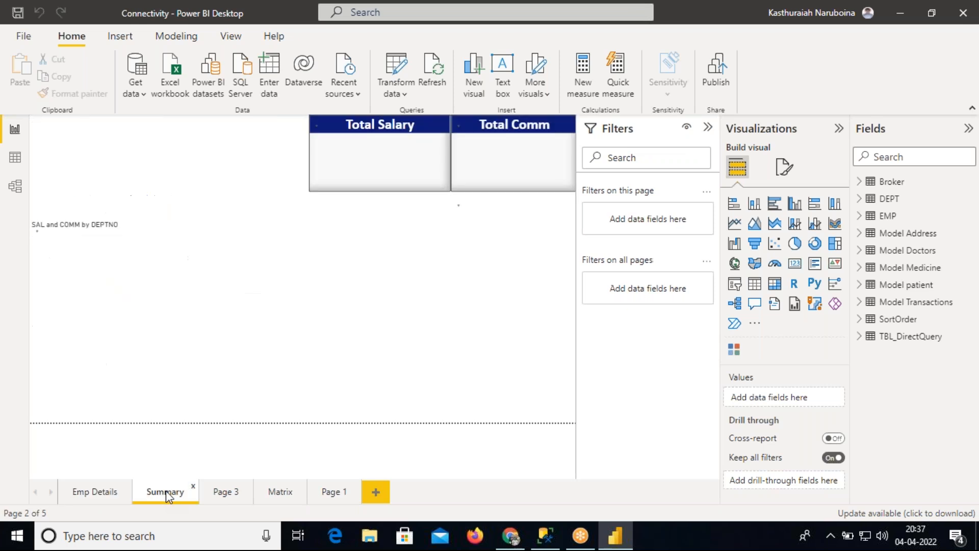
click(220, 492)
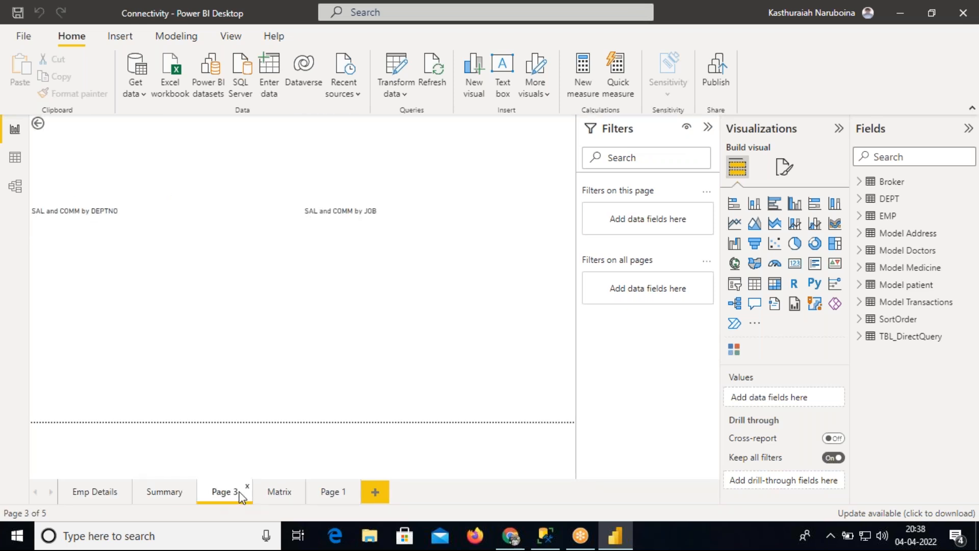
click(286, 491)
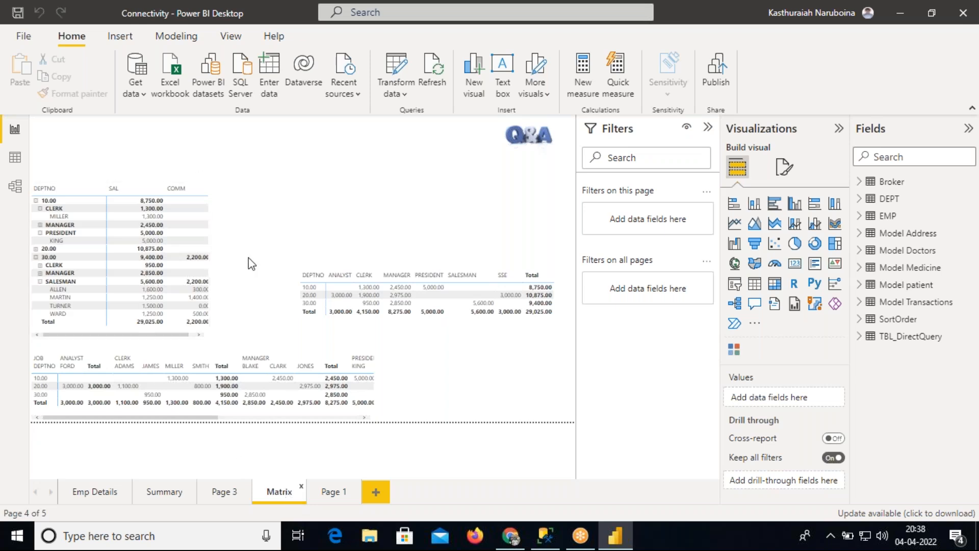
Step: Switch to SQL Server Management Studio and copy the line "-- Drillthrough Navigations in Power BI Desktop" beneath the topic list, leaving one blank line
click(545, 530)
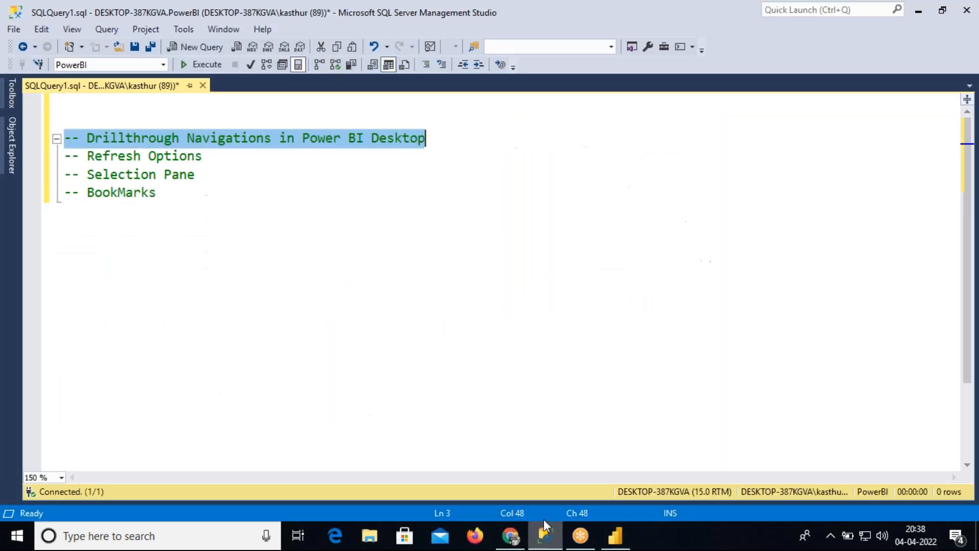
drag(437, 139, 190, 140)
key(End)
key(shift+Home)
key(ctrl+c)
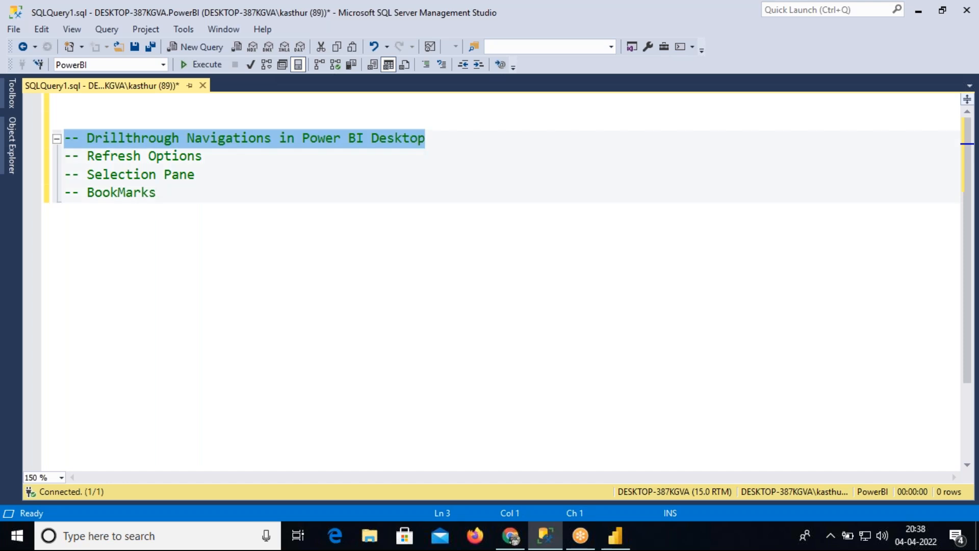
click(167, 196)
key(Return)
key(Return)
key(ctrl+v)
Step: Add the indented comment line "-- GOTO URL" under the copied drillthrough heading
key(Return)
key(Tab)
text(-- )
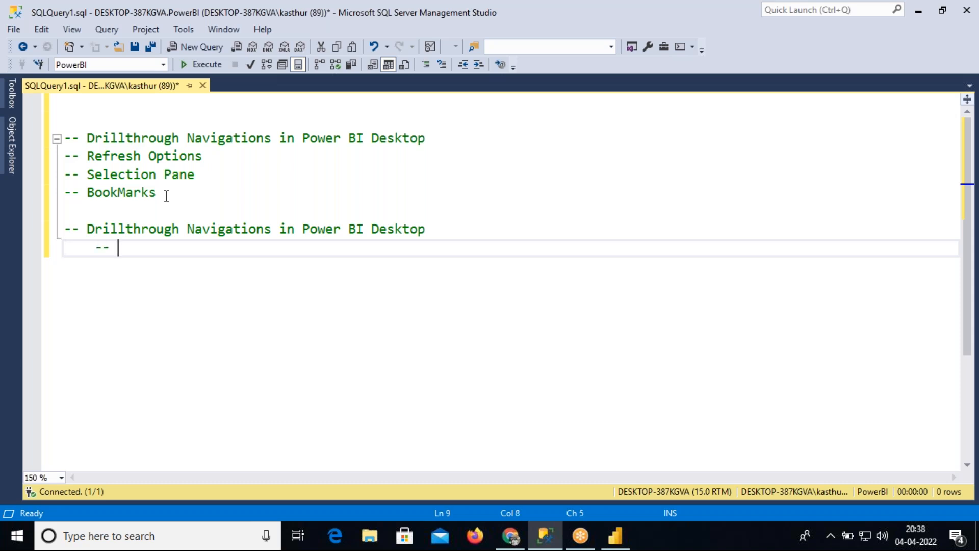
text(GOTO)
key(BackSpace)
text(O URL)
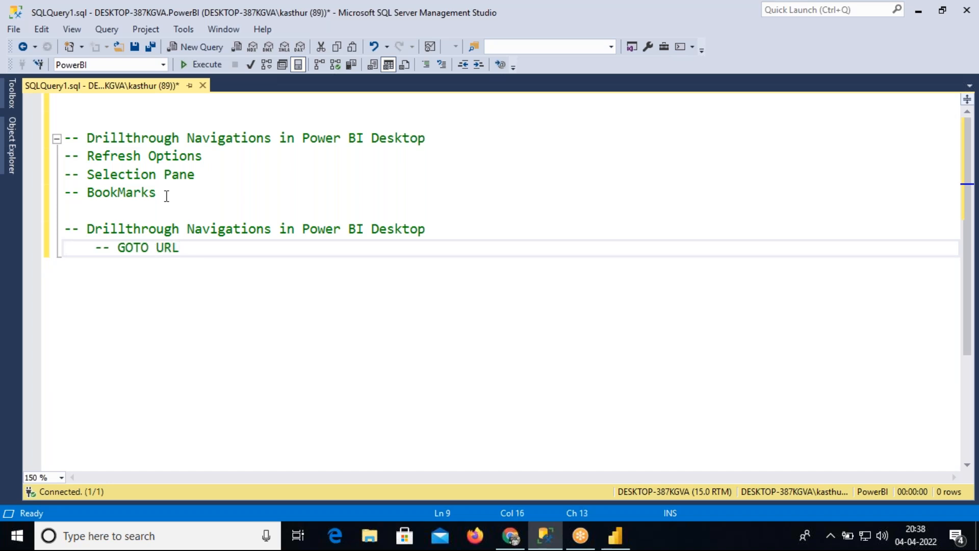
Step: Switch to Power BI Desktop and examine the available action types of the Q&A image on the Matrix page
click(616, 536)
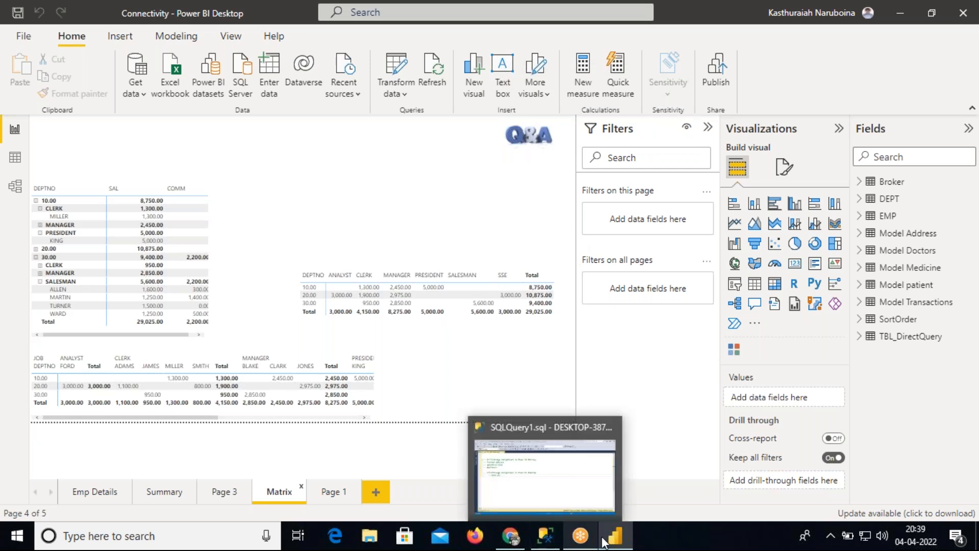
mouse_move(612, 544)
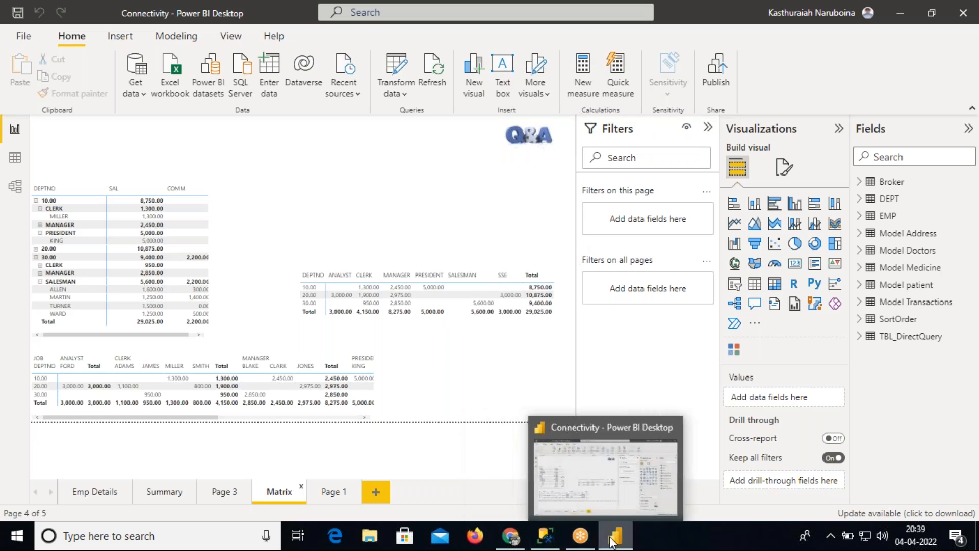
click(529, 138)
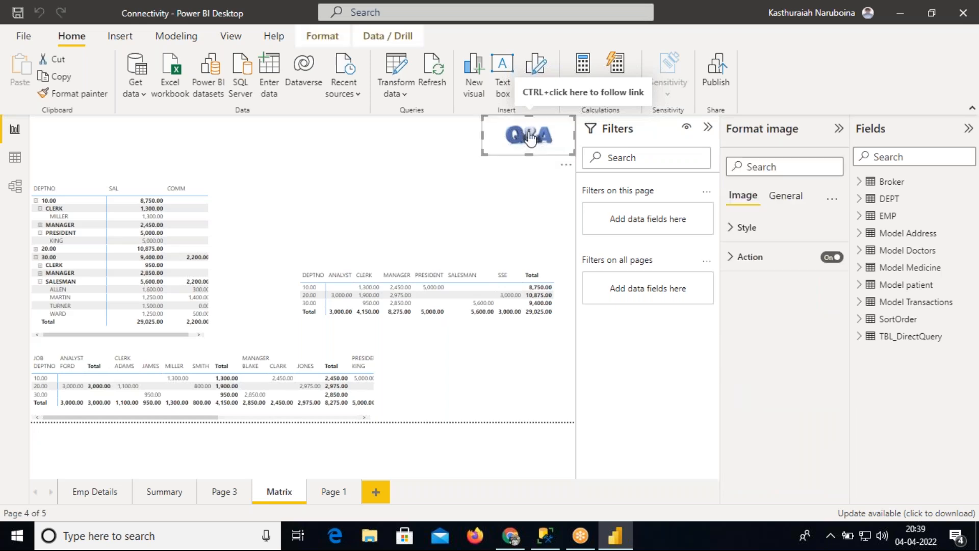
click(742, 261)
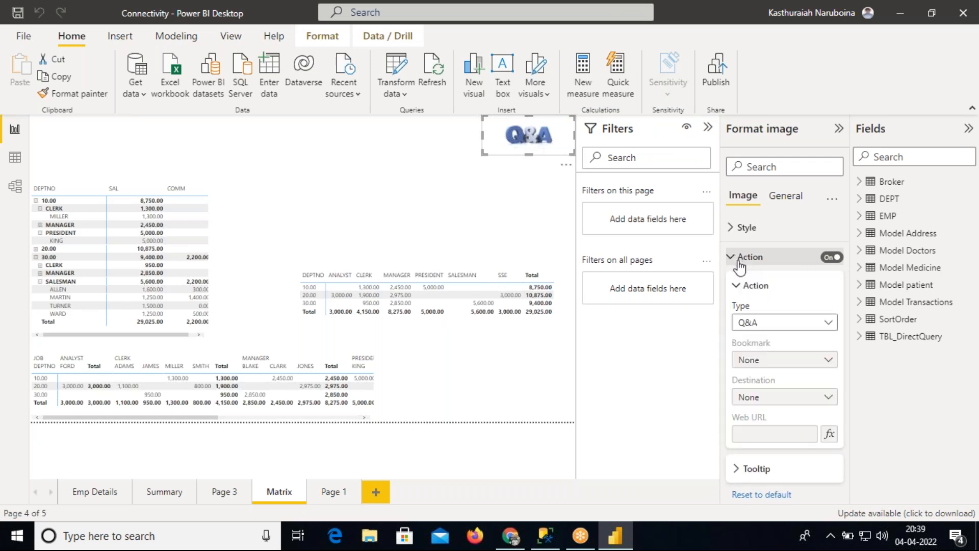
click(797, 324)
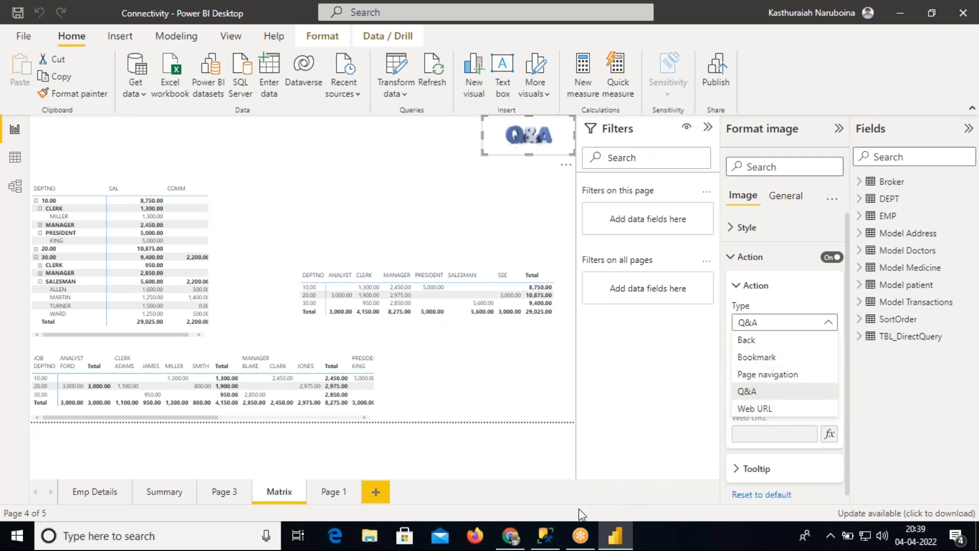
Step: Switch to SQL Server Management Studio and change the "-- GOTO URL" entry to "-- Web URL"
click(555, 527)
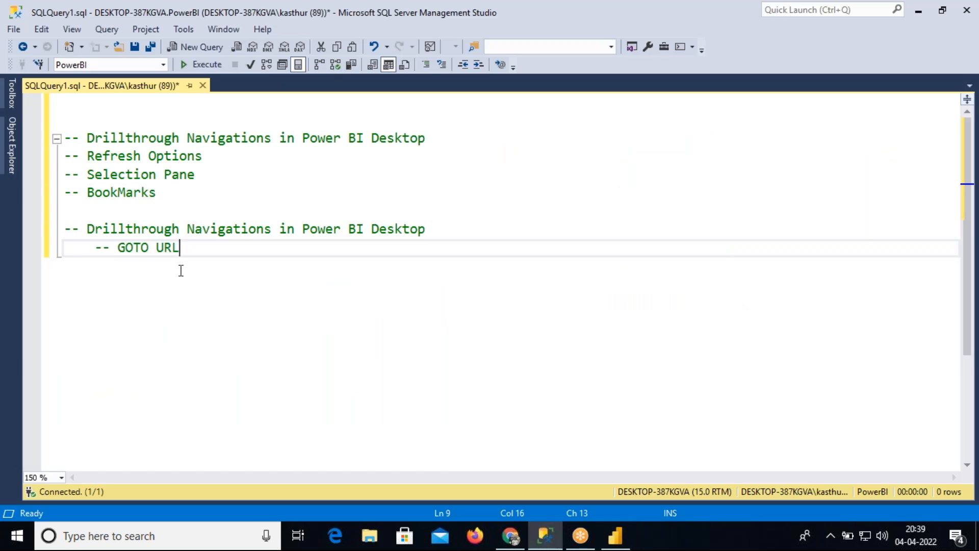
key(Return)
key(Left)
key(Left)
key(Left)
key(Left)
key(Left)
key(Left)
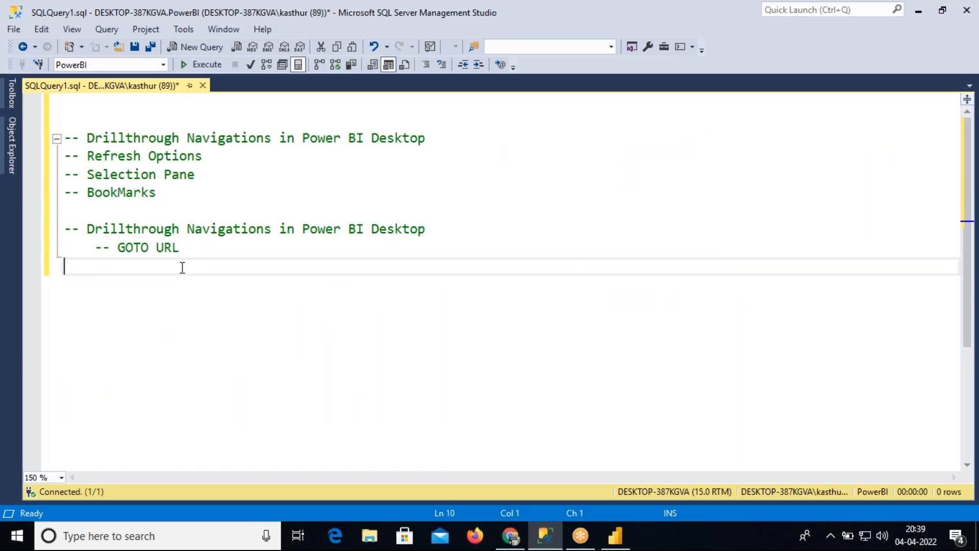
key(BackSpace)
key(BackSpace)
key(BackSpace)
key(BackSpace)
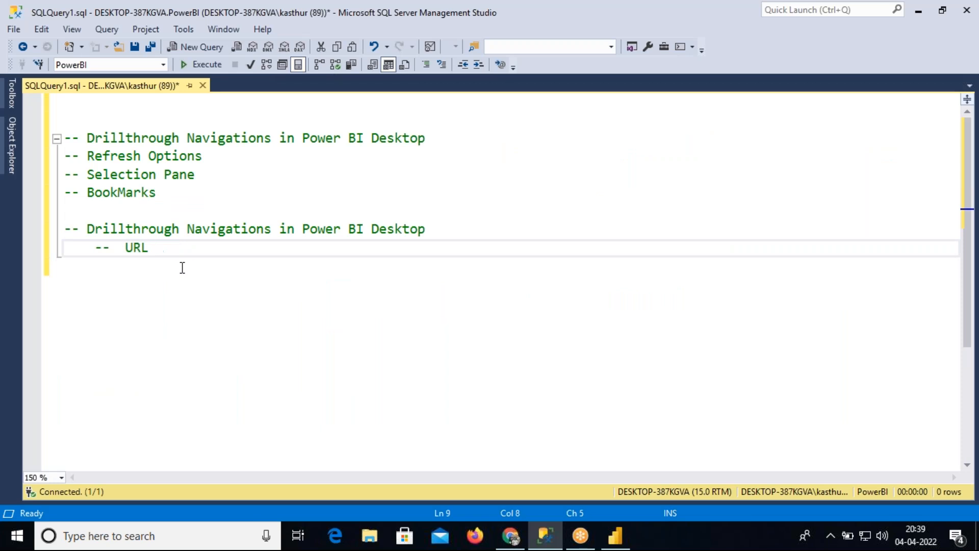
text(Web)
key(Right)
key(Right)
key(End)
Step: Add the indented comment lines "-- Page Navigation" and "-- Back" beneath the Web URL entry
key(Return)
text(-- Page )
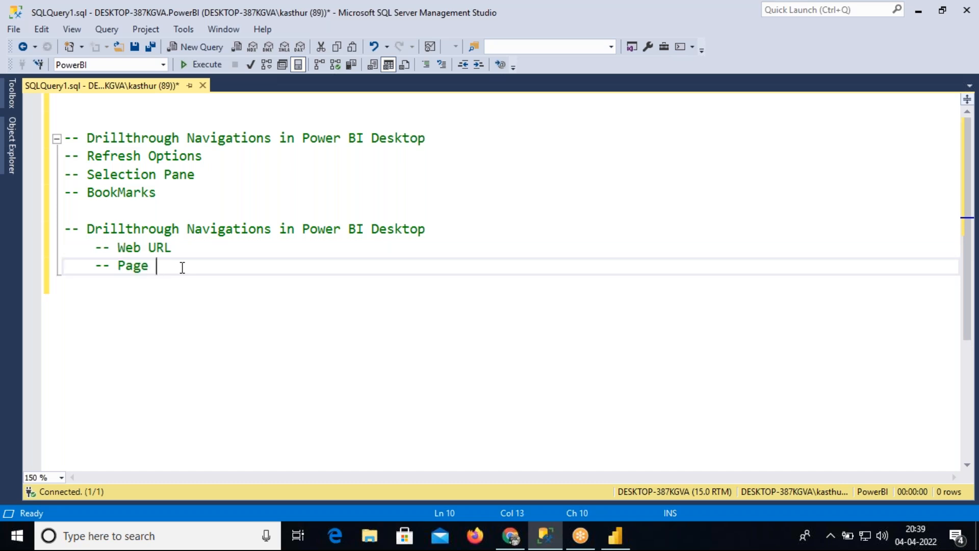
text(Navigation)
key(Return)
text(-- Back)
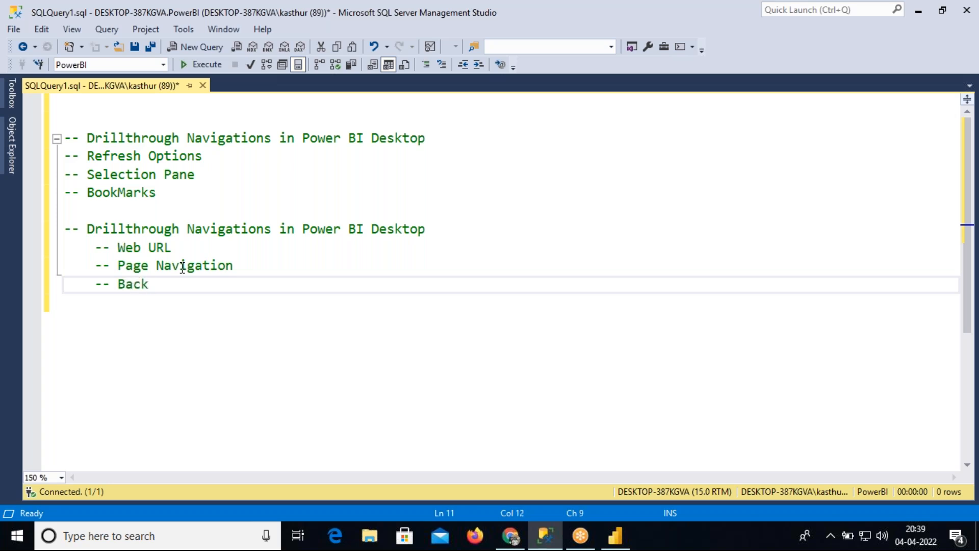
Step: Add the indented comment lines "-- Q & A" and "-- BookMark" to complete the list of navigation types
key(Return)
text(-- Q )
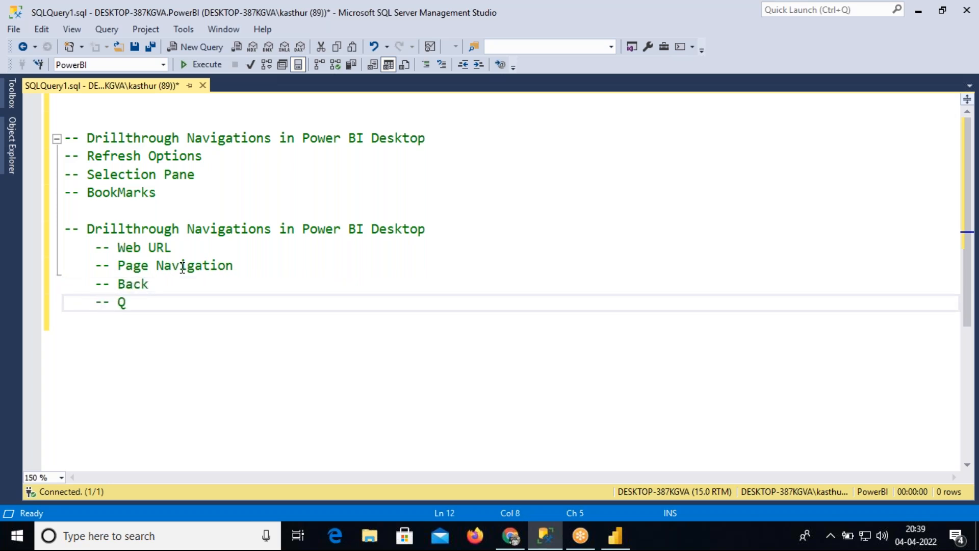
text(& A)
key(Return)
text(-- Book)
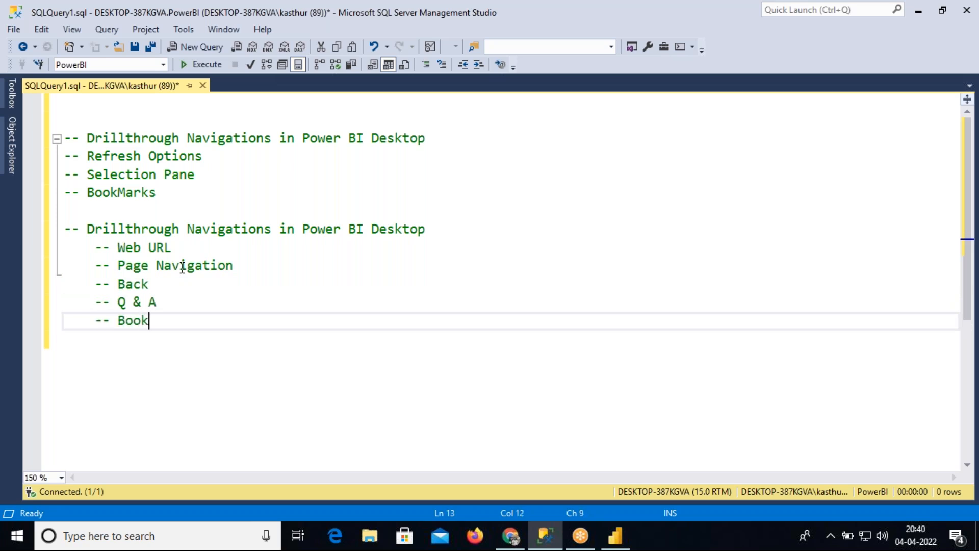
text(Mark)
Step: Highlight the list of navigation types, then view the Q&A image's action settings in Power BI Desktop, leaving its type unchanged
drag(190, 325, 67, 247)
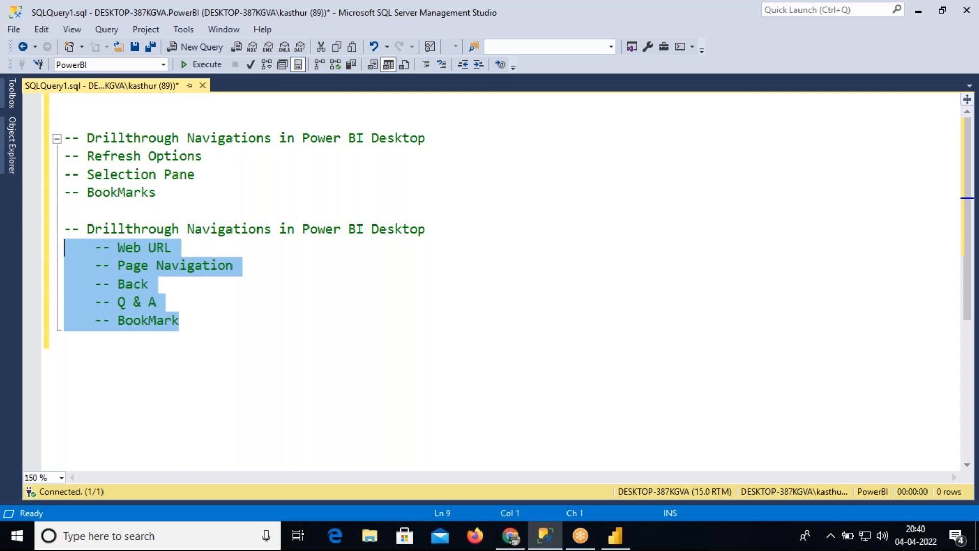
click(615, 535)
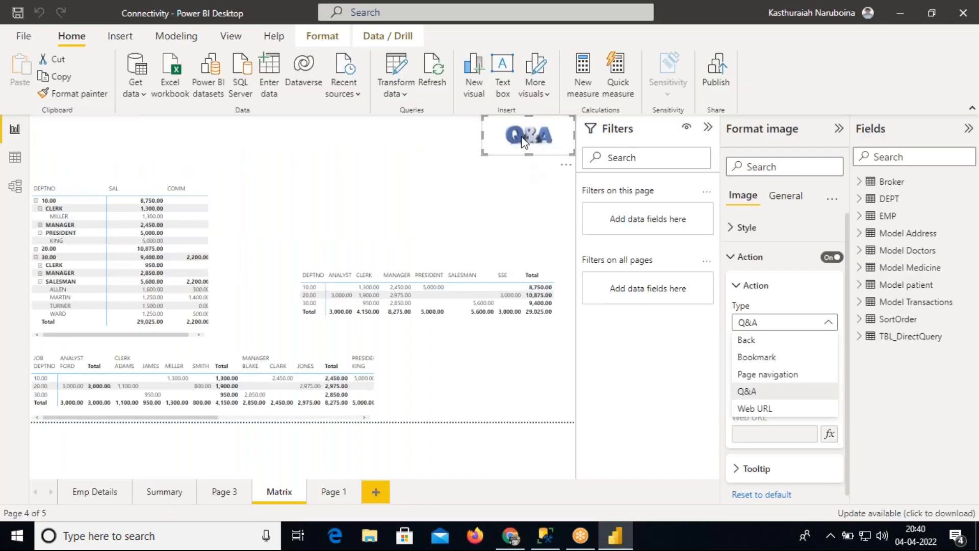
click(524, 179)
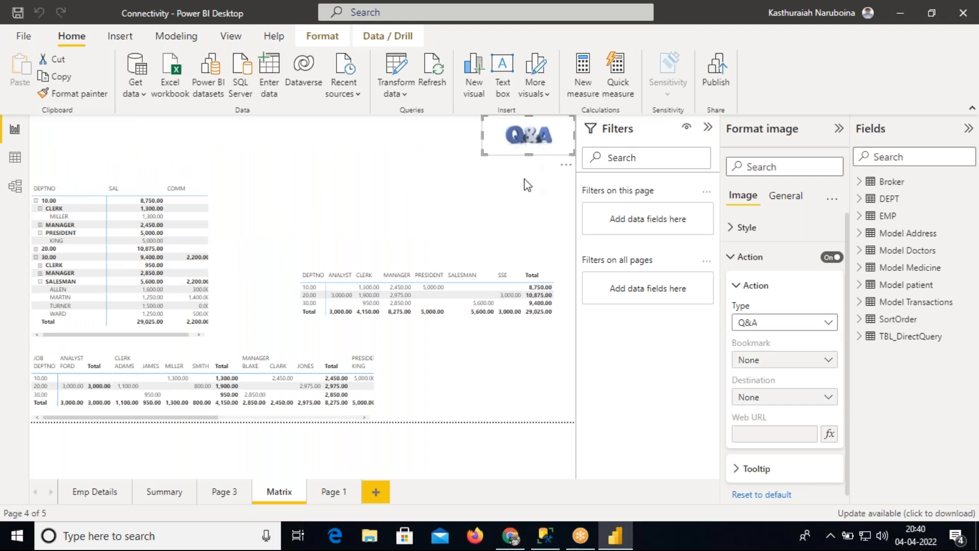
Step: Switch to SQL Server Management Studio and highlight the Web URL and Page Navigation entries one after the other
click(546, 537)
drag(96, 248, 180, 247)
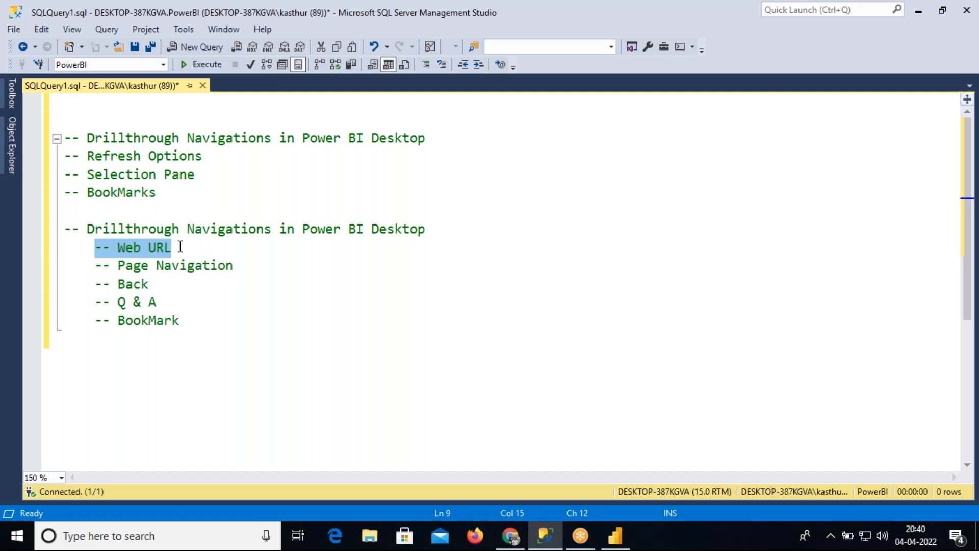
drag(95, 248, 173, 250)
drag(94, 266, 234, 266)
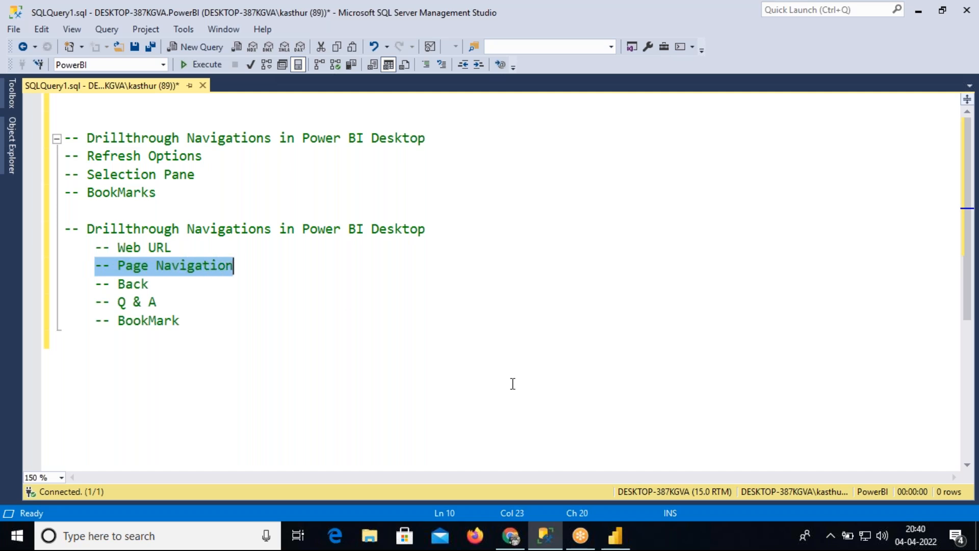
Step: Switch to Power BI Desktop and view the Emp Details and Summary pages as page navigation examples
click(623, 540)
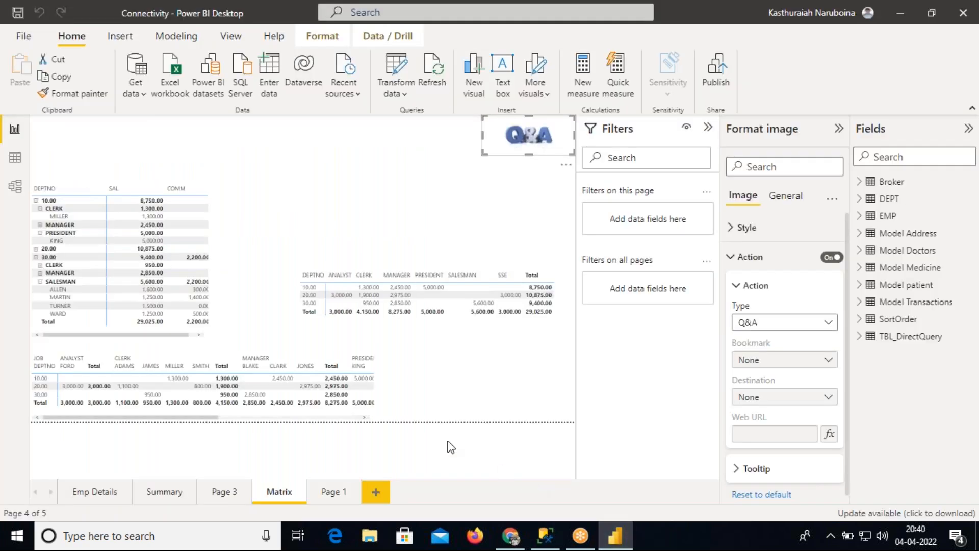
click(109, 496)
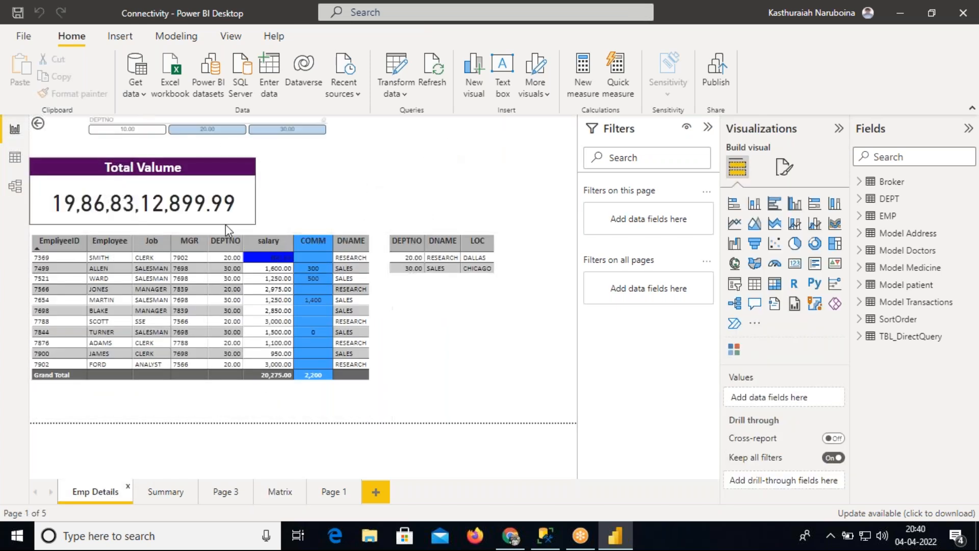
click(173, 492)
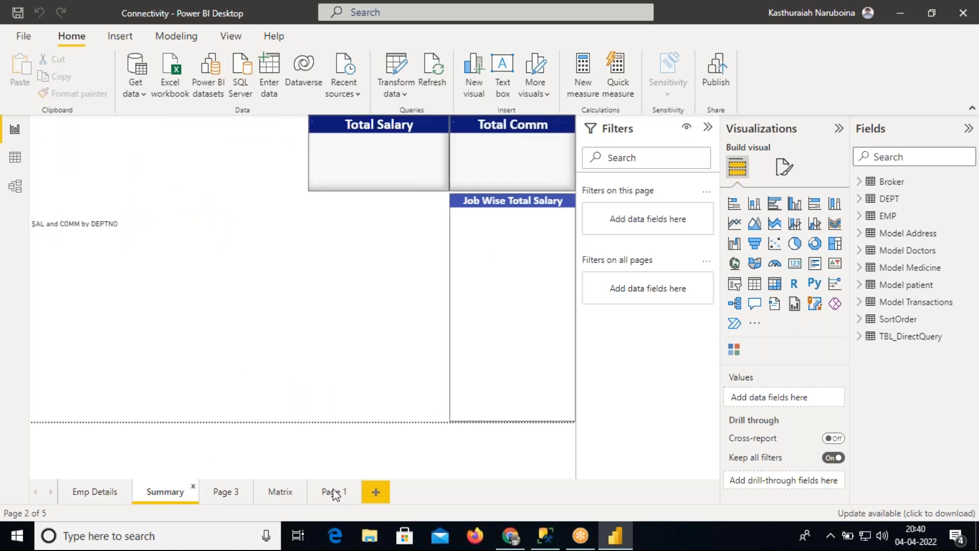
Step: Return to the notes in SQL Server Management Studio and highlight the Page Navigation entry followed by the Back entry
click(545, 535)
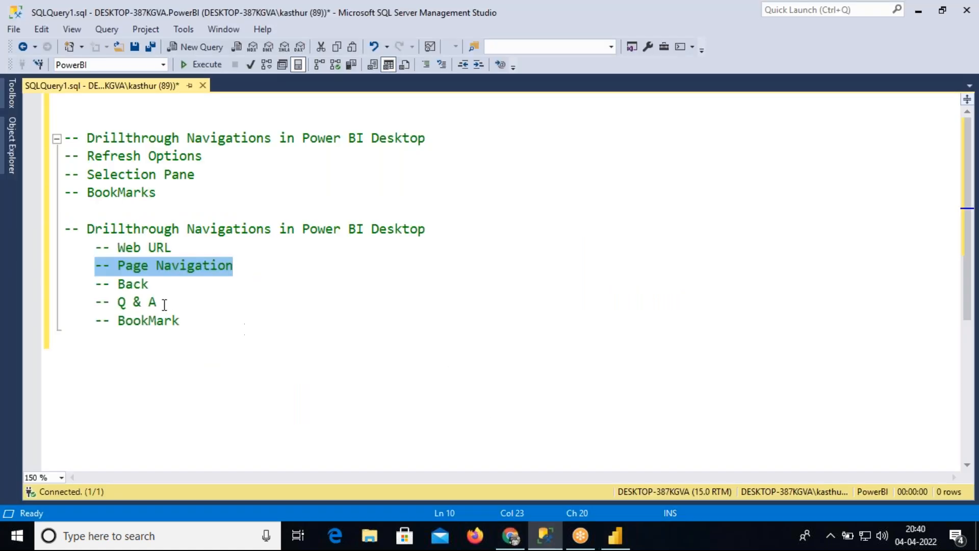
click(95, 270)
drag(95, 271, 243, 263)
drag(95, 284, 149, 284)
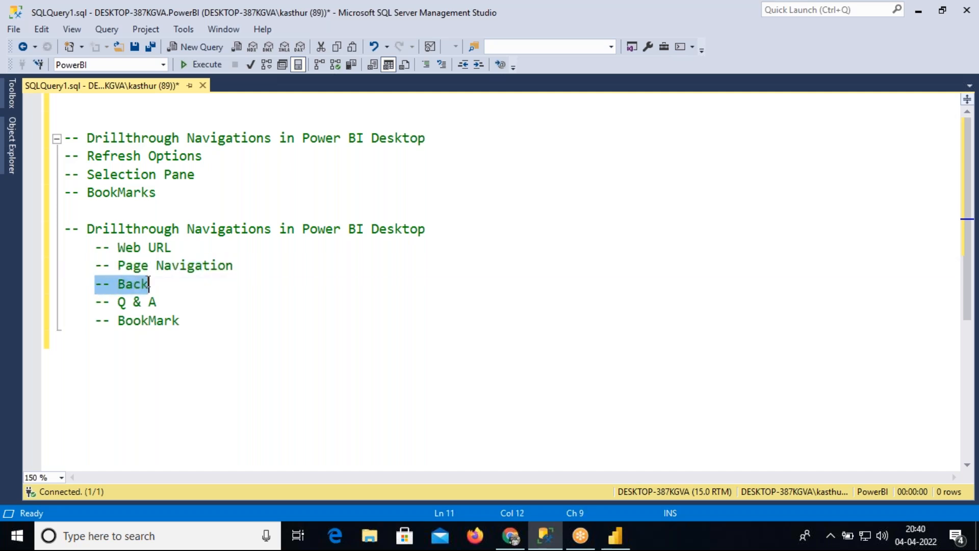
Step: Switch to Google Chrome and search the web for "column store index in sql server"
click(519, 539)
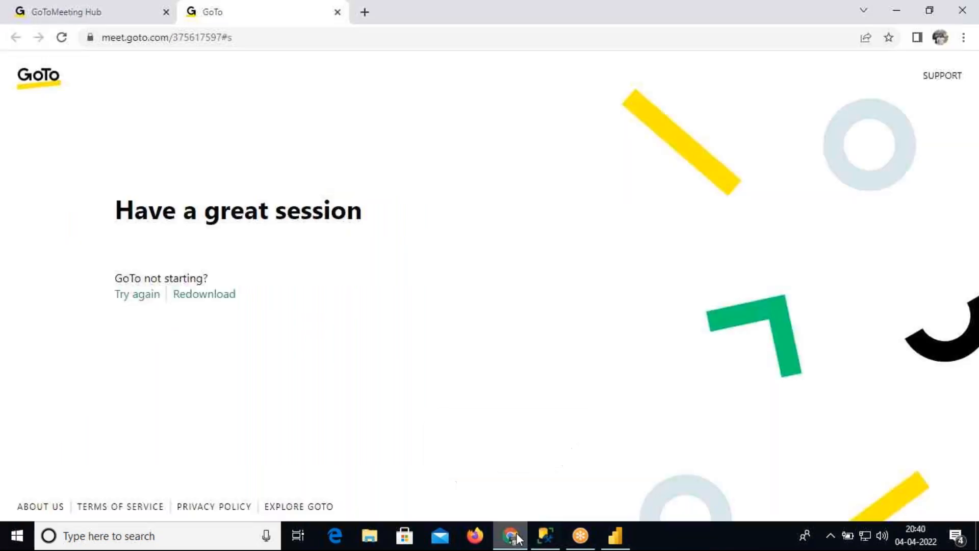
click(246, 39)
text(fill)
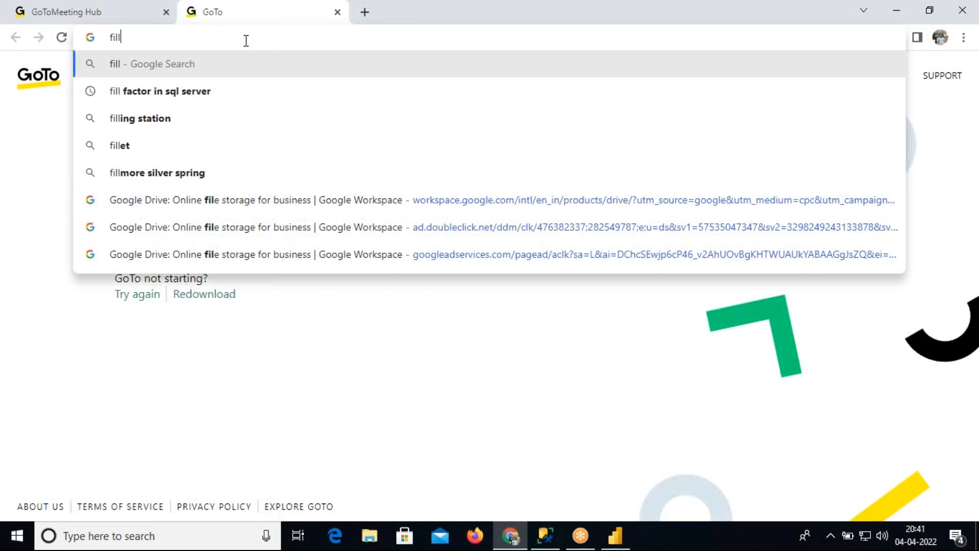
key(BackSpace)
key(BackSpace)
text(Col)
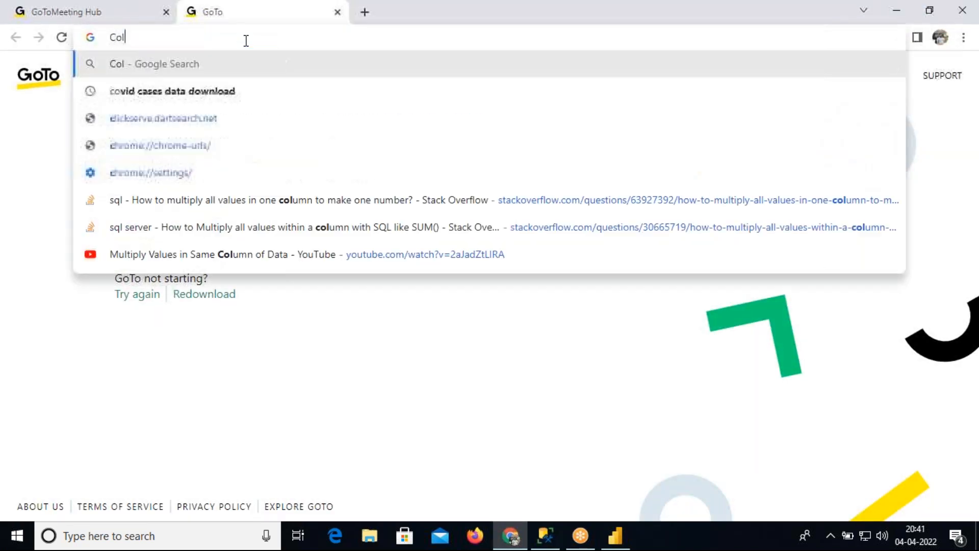
text(umn store)
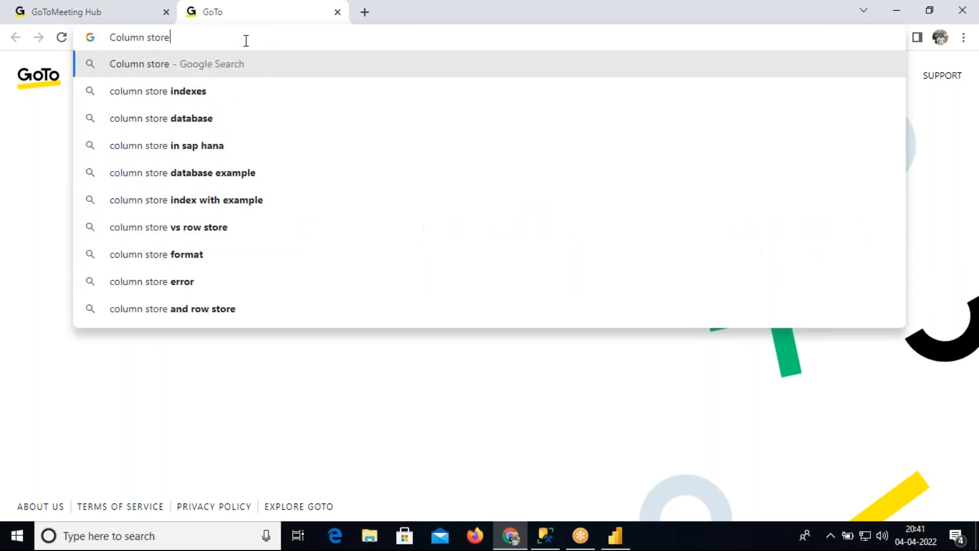
text( index )
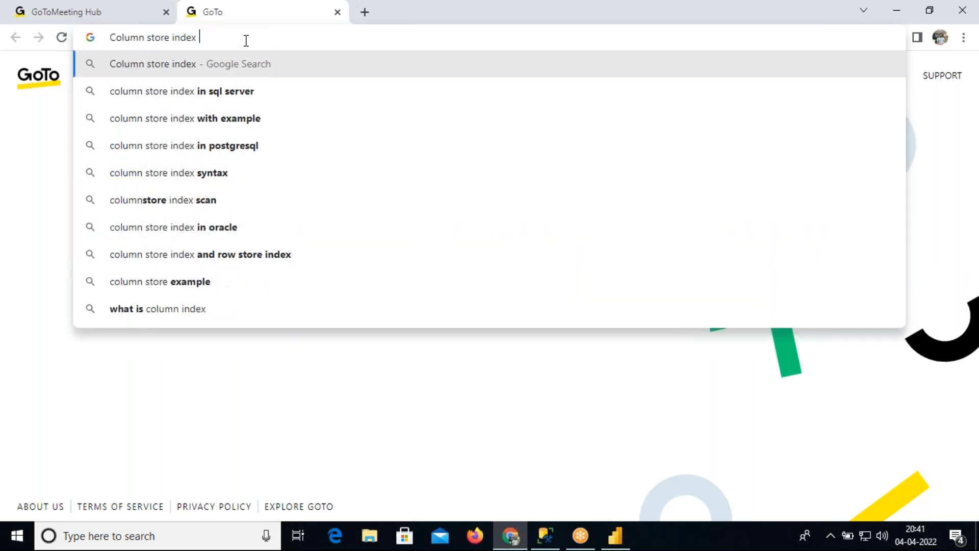
text(in sql serve)
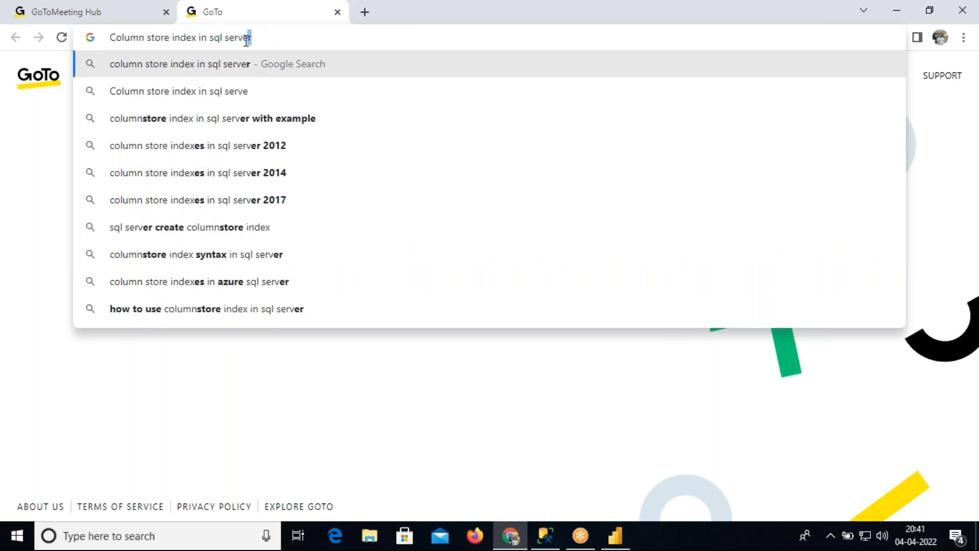
key(Return)
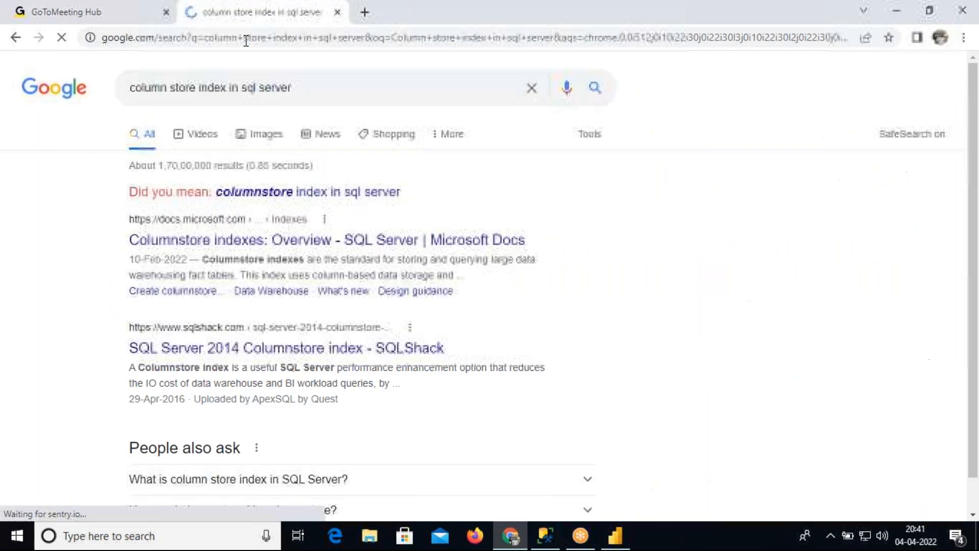
Step: Open the Microsoft Docs columnstore indexes overview result, then highlight the Web URL entry in the SQL Server Management Studio notes
click(260, 249)
click(260, 248)
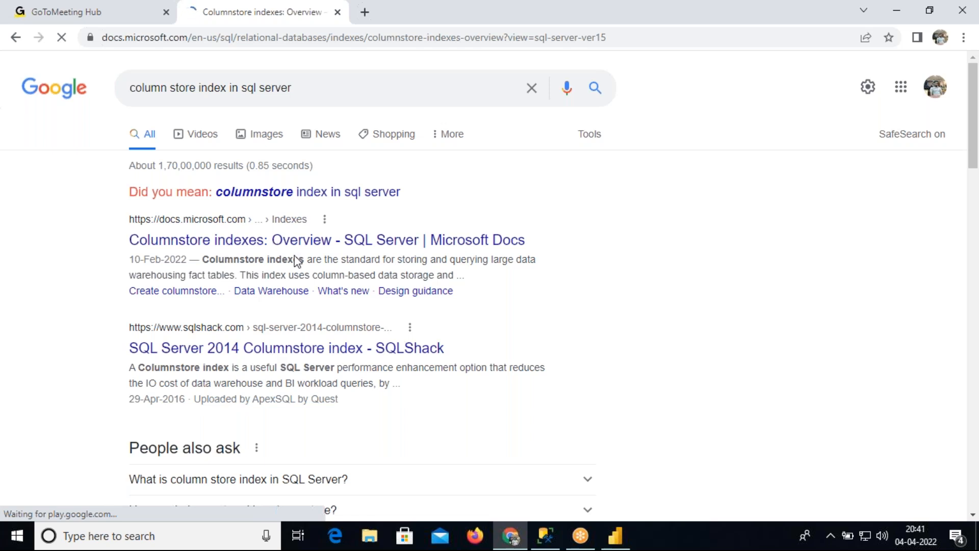
click(546, 536)
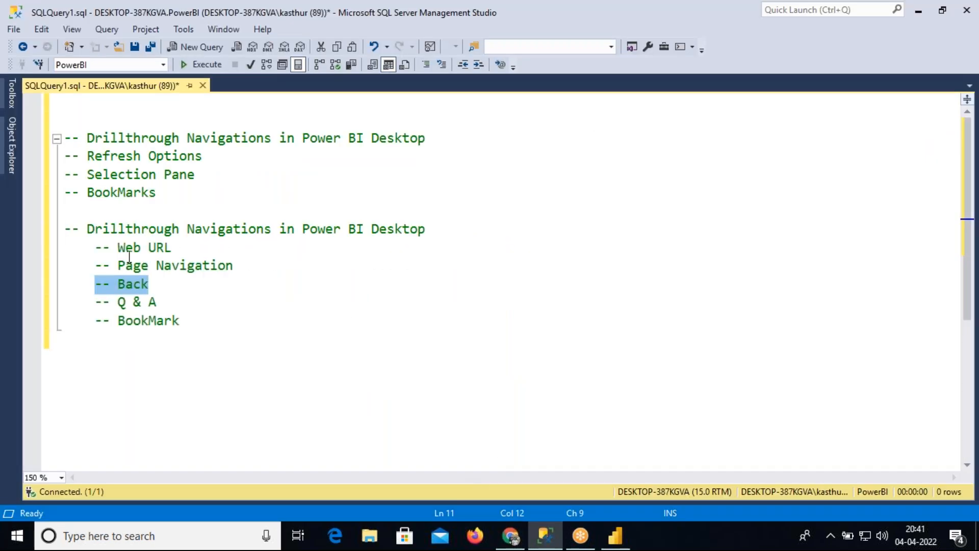
drag(101, 247, 171, 247)
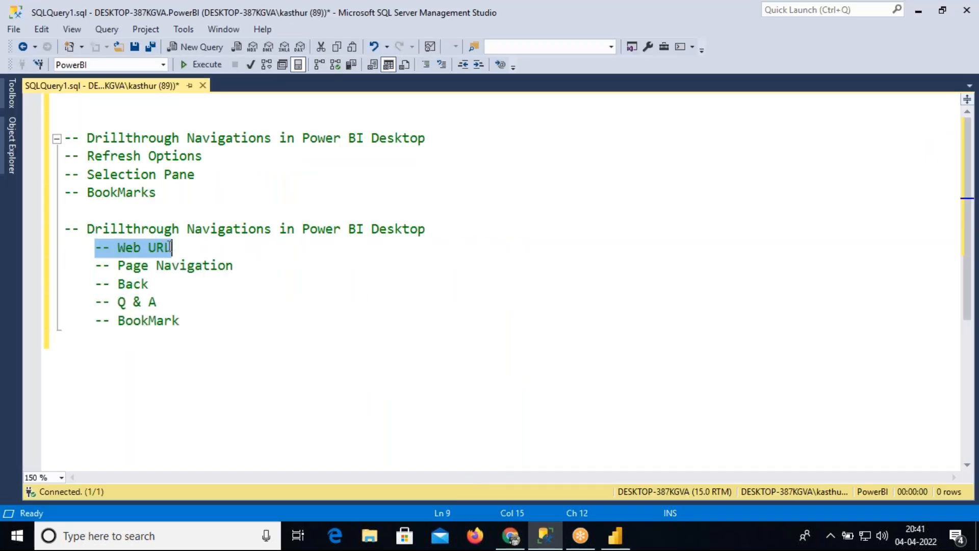
Step: Go back from the docs page to the search results in Chrome, then highlight the Back entry in the SQL Server Management Studio notes
key(alt+Tab)
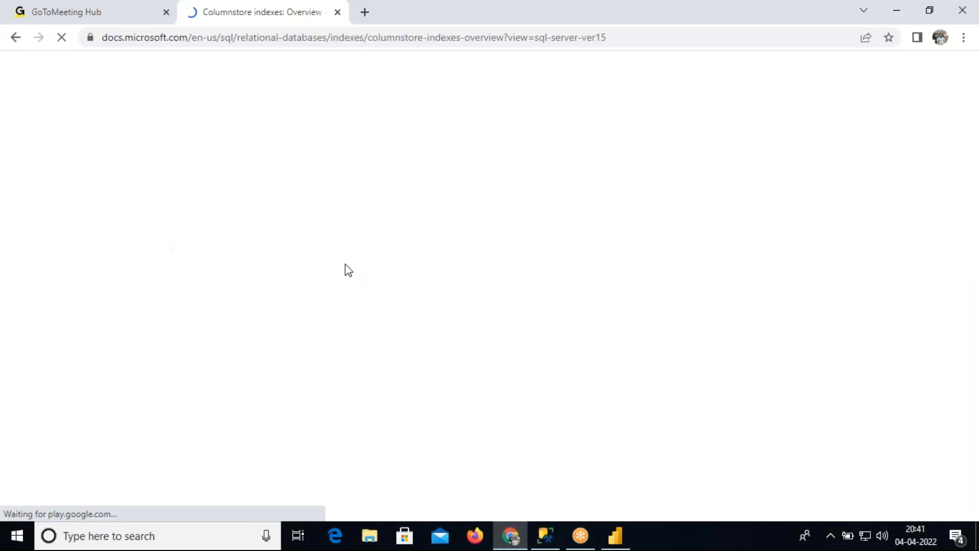
click(16, 38)
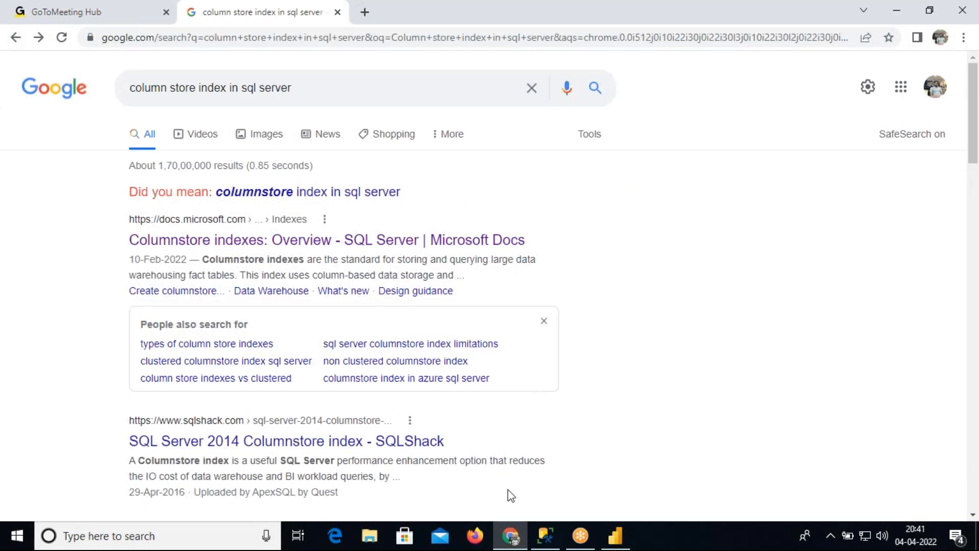
click(545, 535)
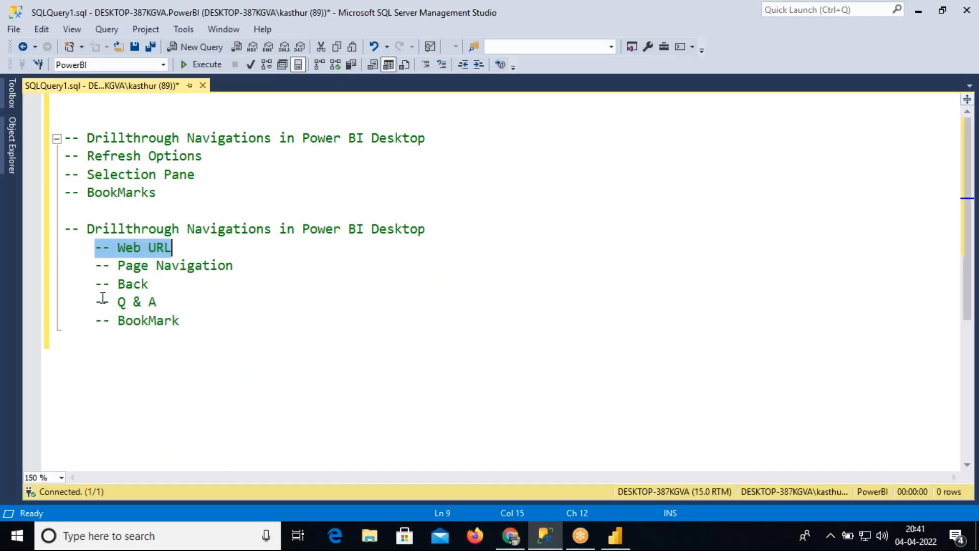
drag(95, 284, 148, 284)
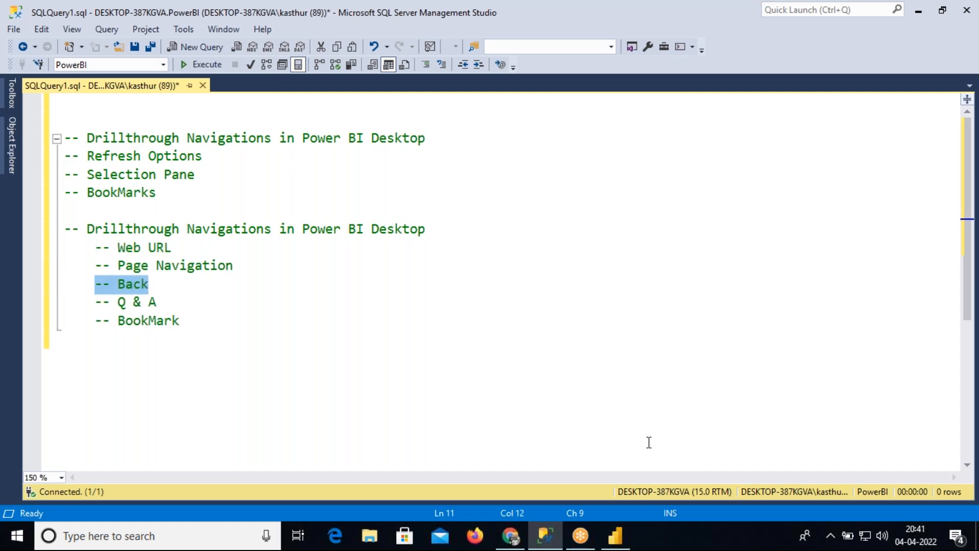
Step: Switch to Power BI Desktop and move between the Emp Details and Summary pages to illustrate back navigation
click(616, 536)
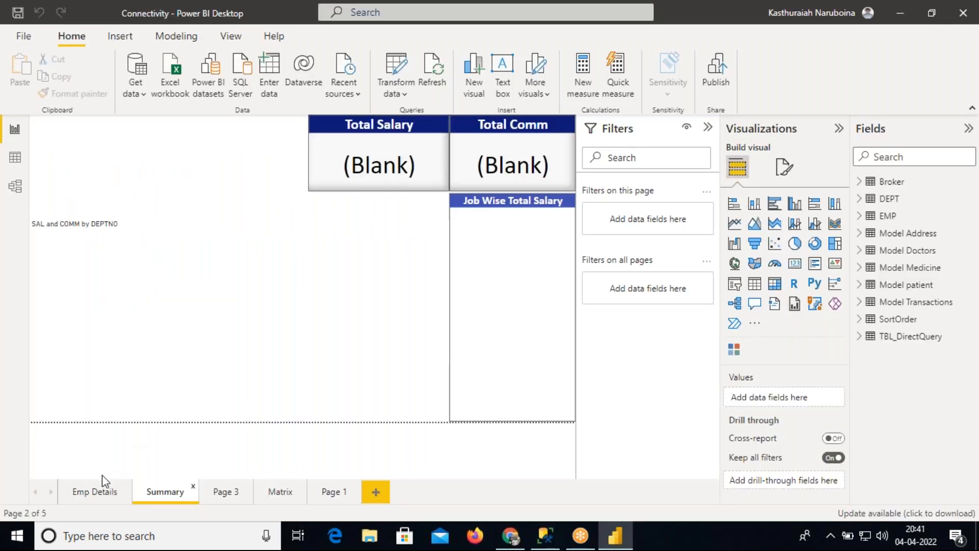
click(99, 493)
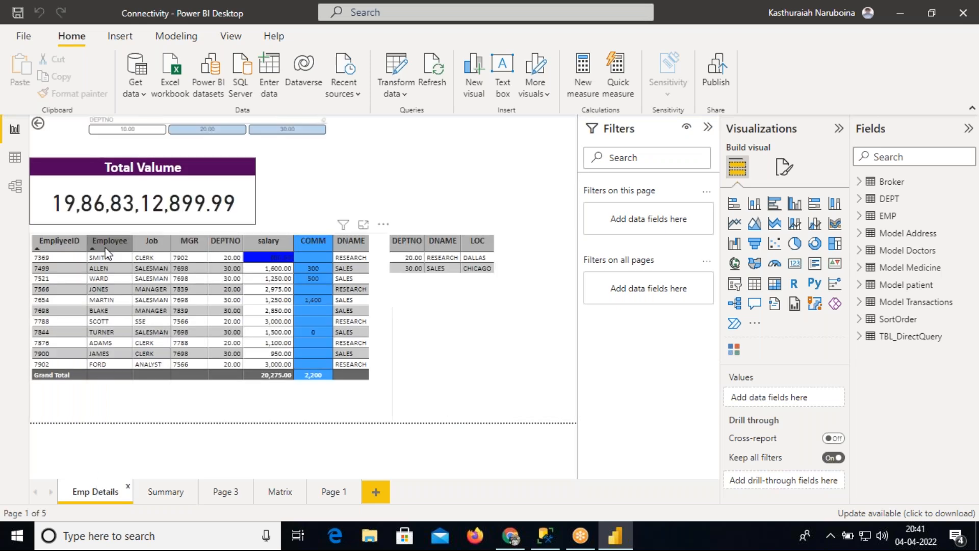
click(162, 493)
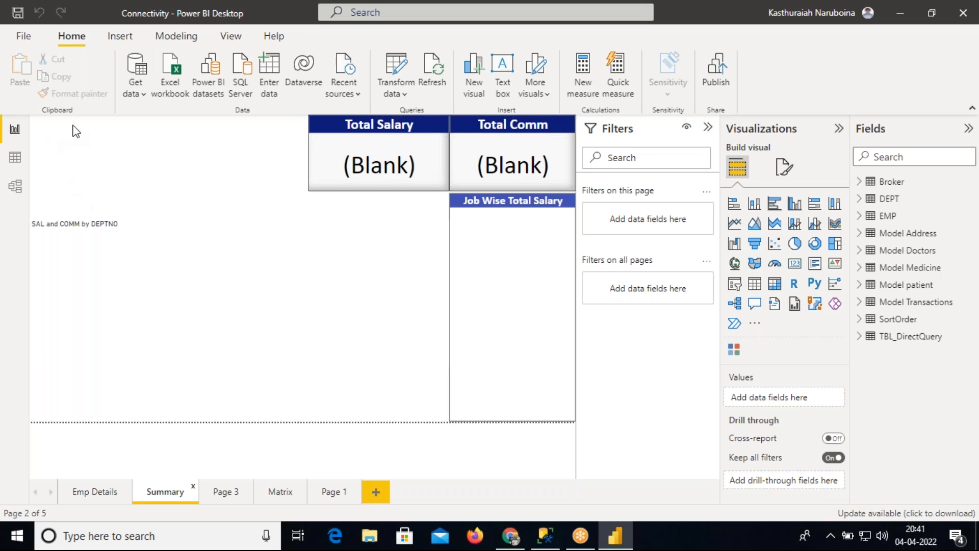
click(105, 493)
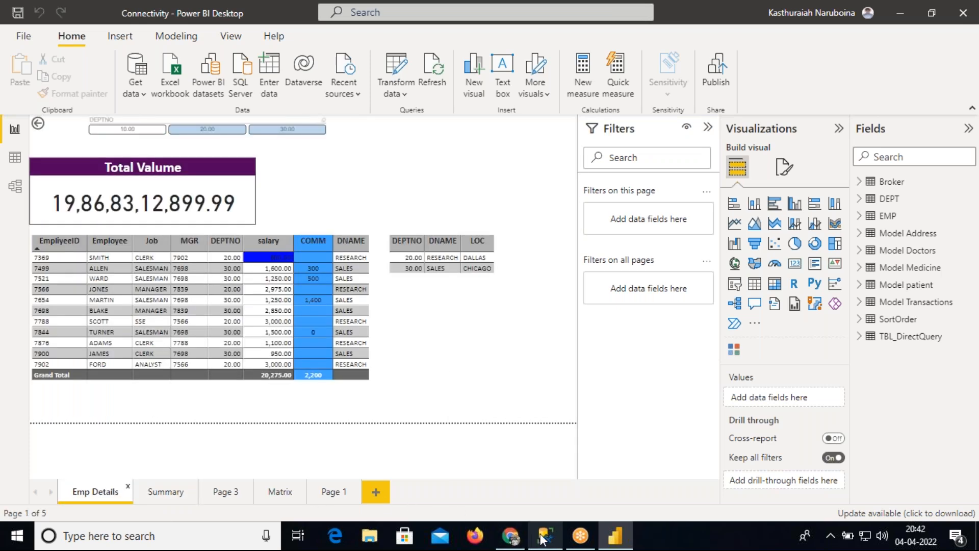
Step: Highlight the Web URL entry in the SQL Server Management Studio notes, then view the available insert elements in Power BI Desktop
click(543, 536)
drag(96, 248, 179, 248)
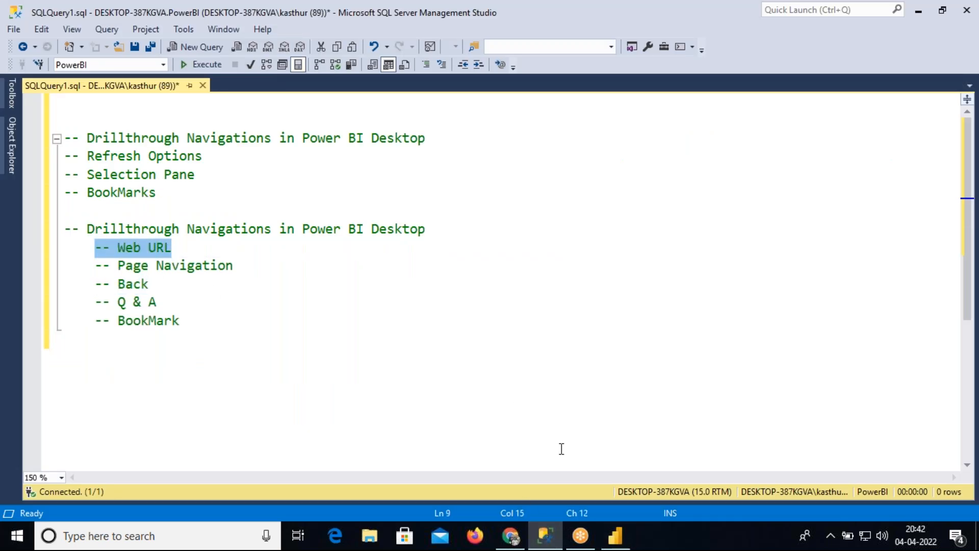
click(615, 534)
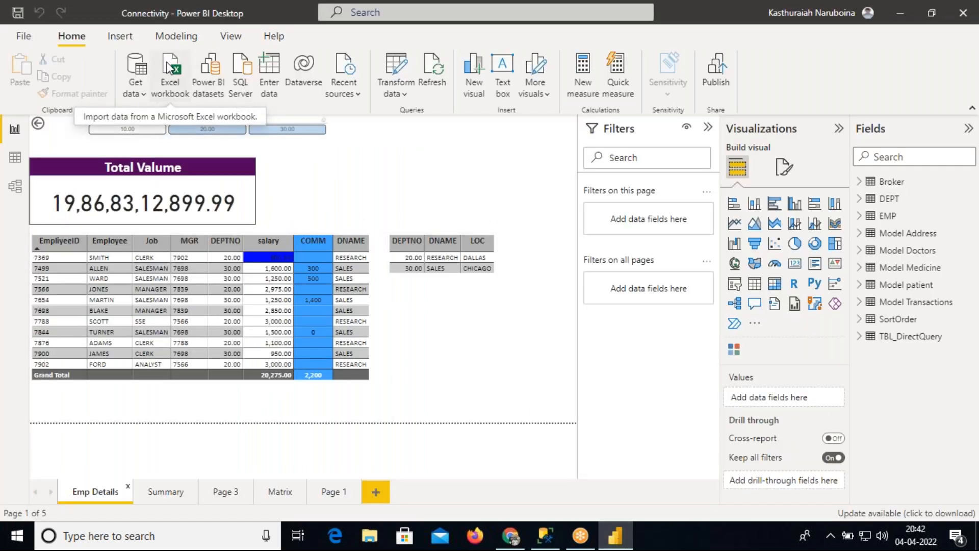
click(123, 38)
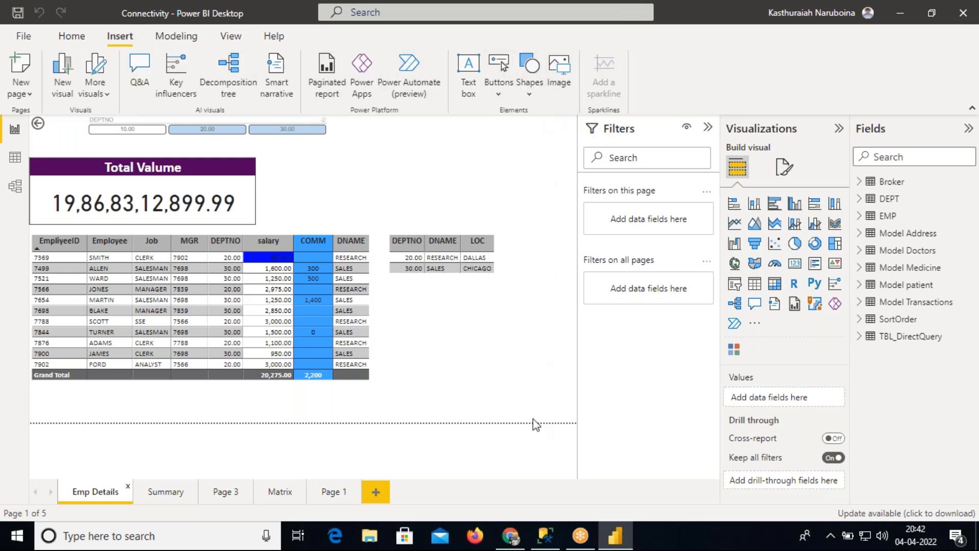
Step: Switch to Google Chrome, search for "google images" and open the preview of the NBC News Google logo from the image results
click(510, 534)
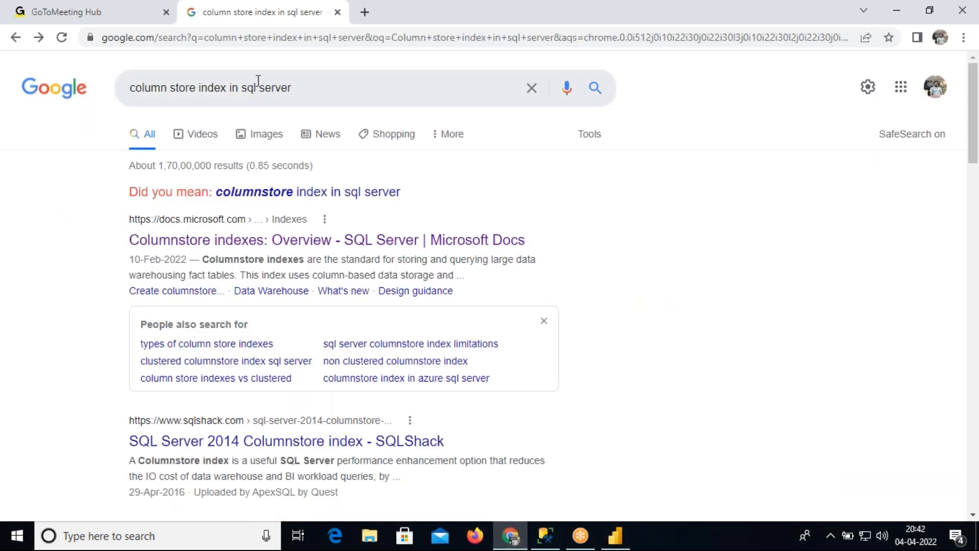
drag(307, 92, 124, 93)
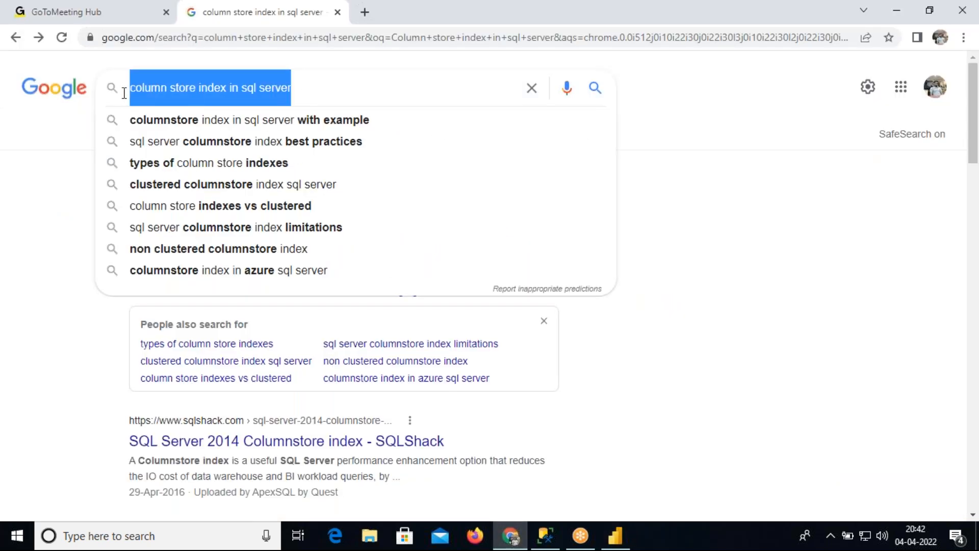
text(goog)
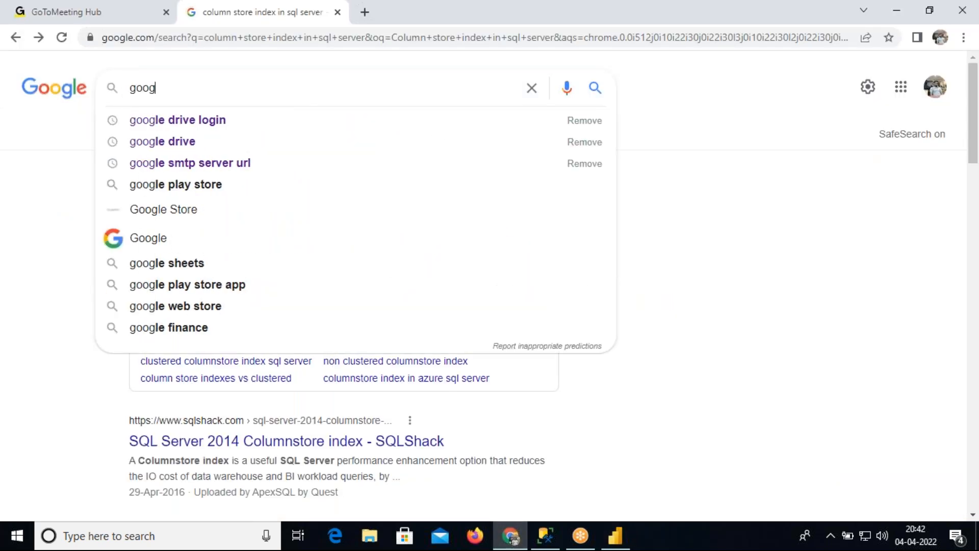
text(le images)
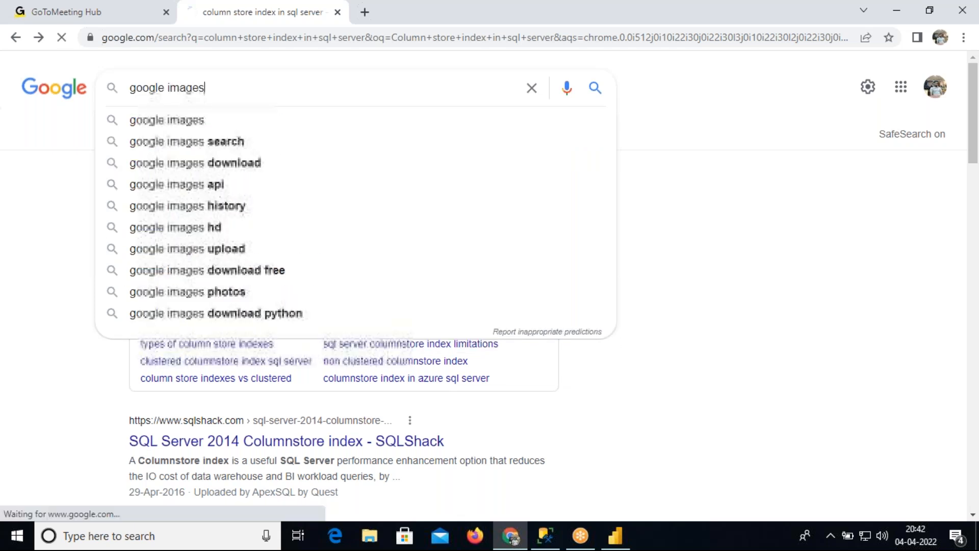
key(Return)
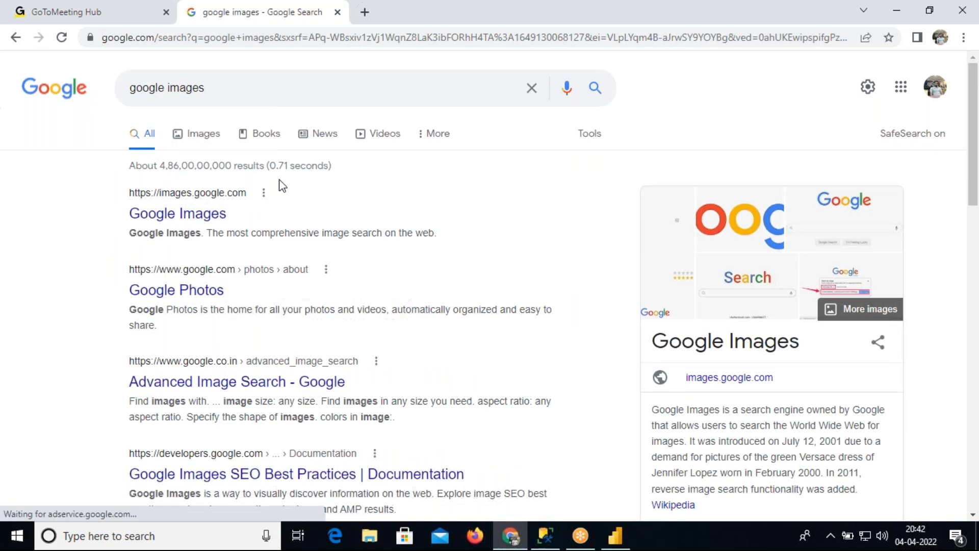
click(203, 140)
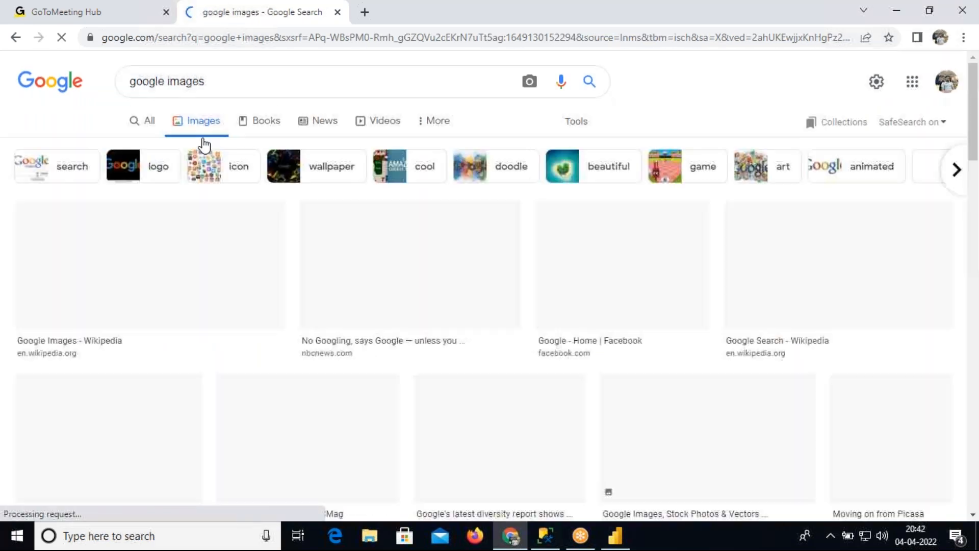
click(374, 266)
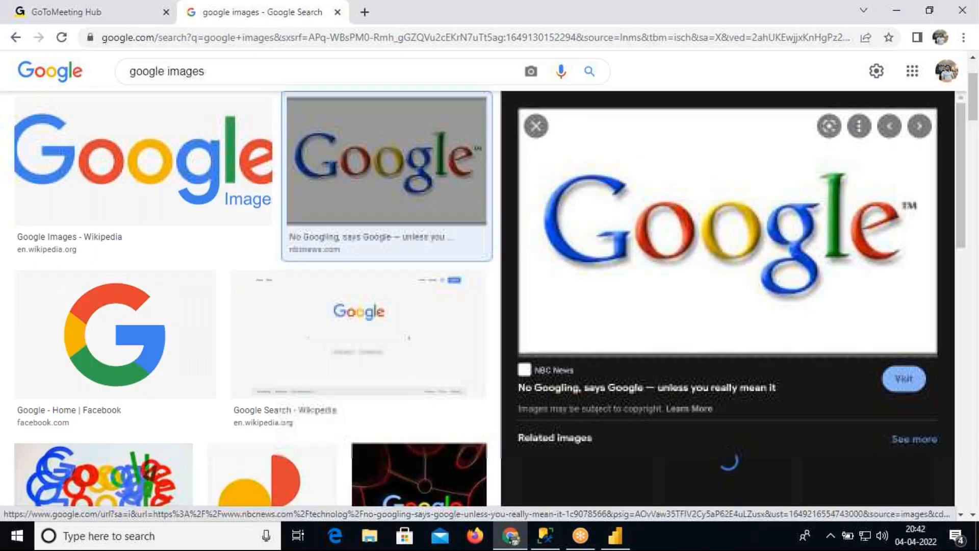
right_click(641, 254)
click(711, 404)
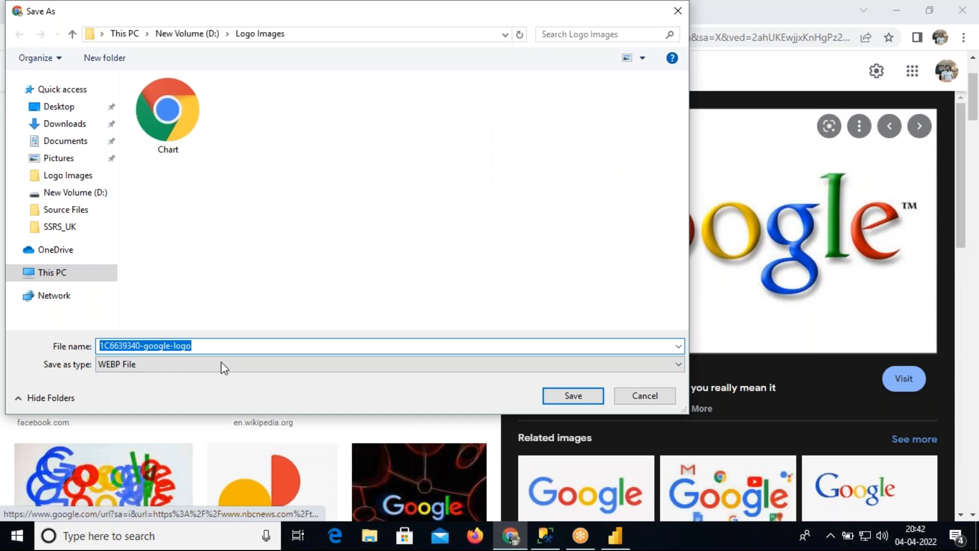
click(648, 396)
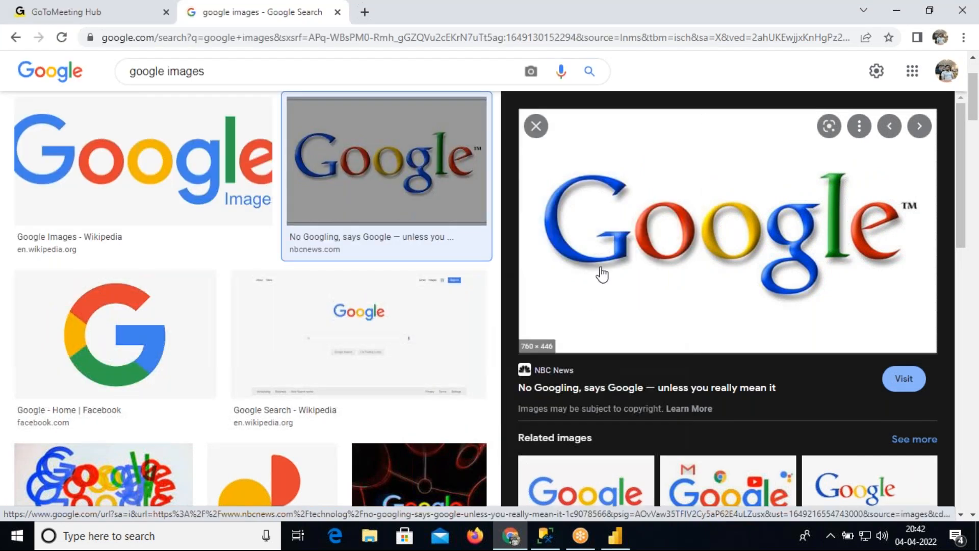
Step: Open Snipping Tool and capture a rectangular snip of the large Google logo in the image preview
click(76, 533)
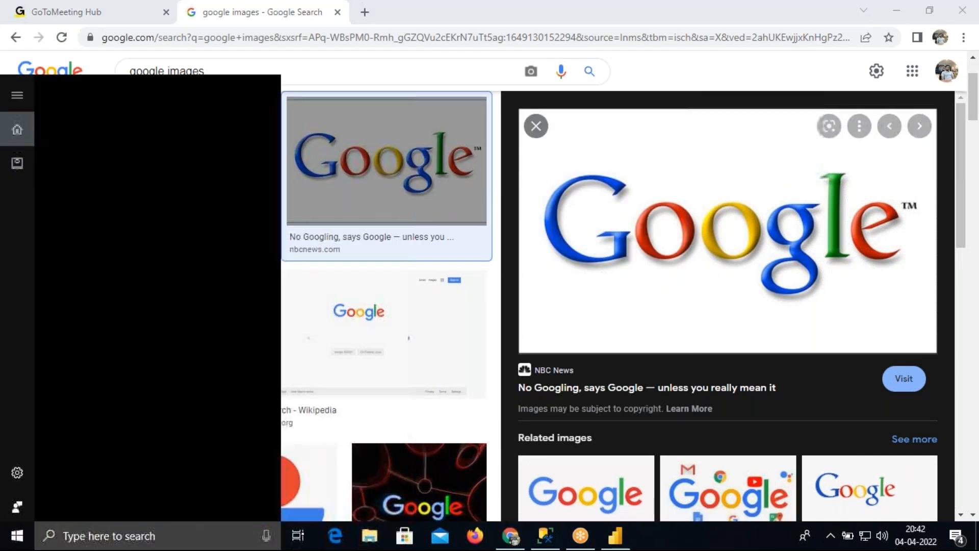
text(snip)
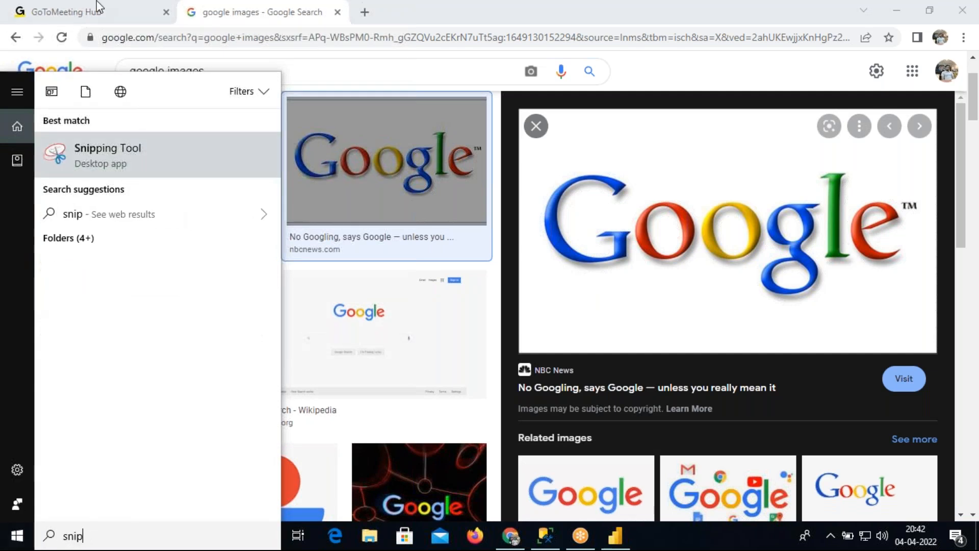
click(126, 152)
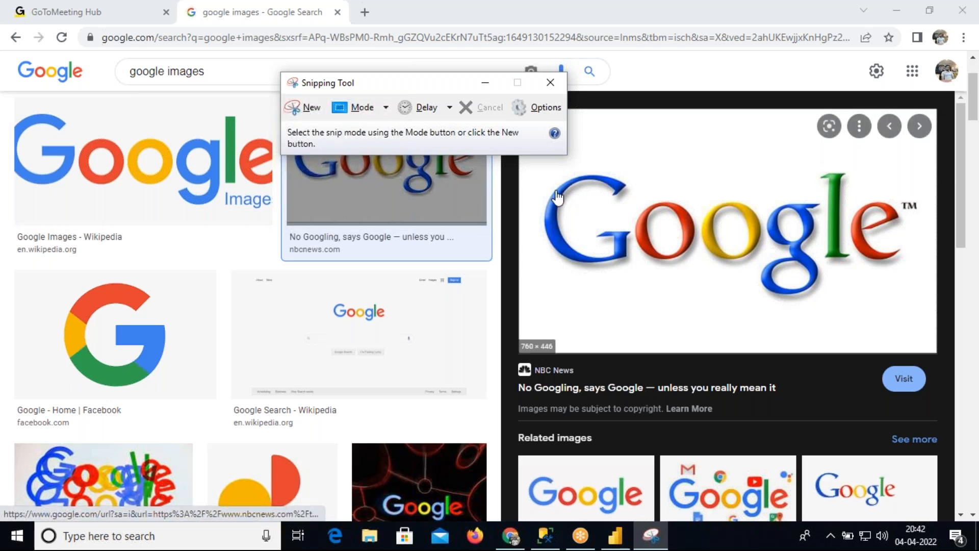
click(306, 109)
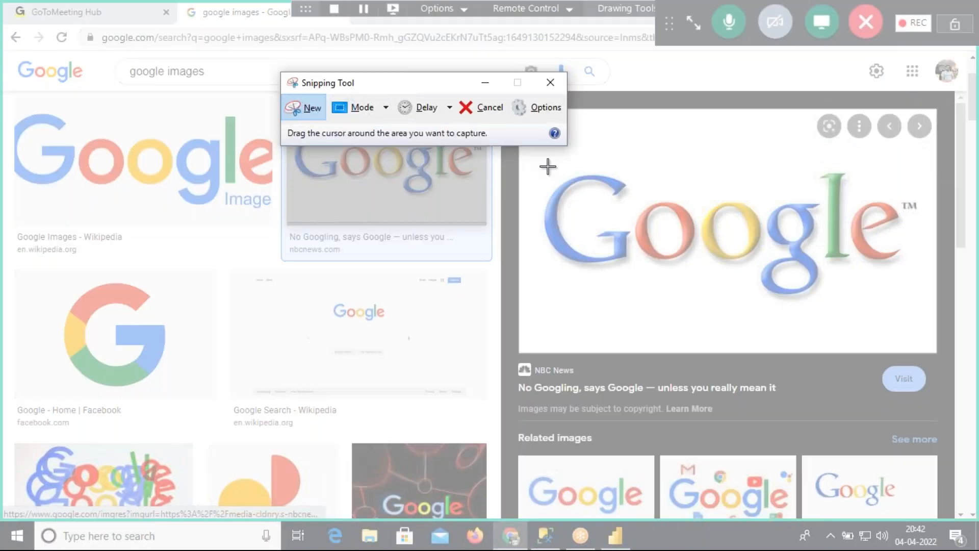
drag(532, 164, 934, 313)
Step: Save the snip as a PNG named "google" in the D:\Logo Images folder and close Snipping Tool
right_click(622, 200)
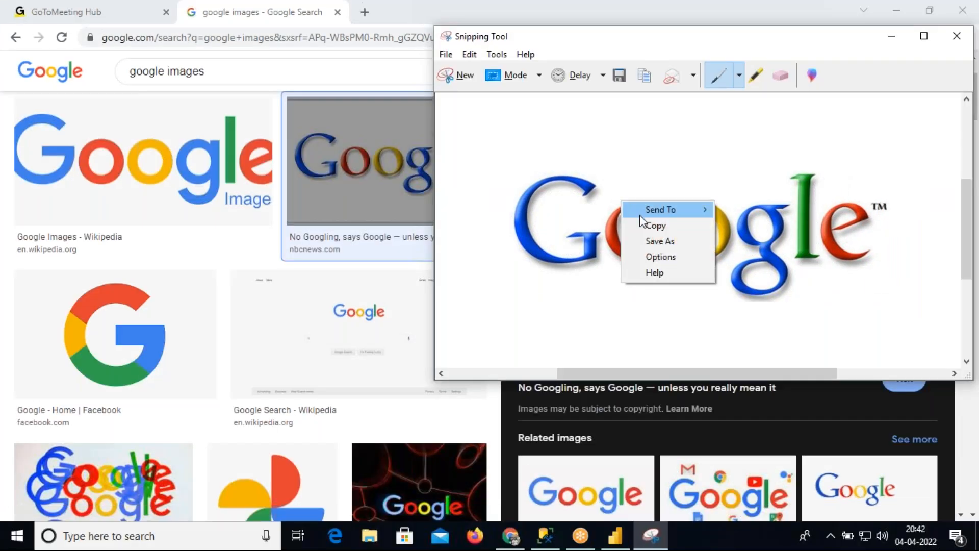
click(658, 240)
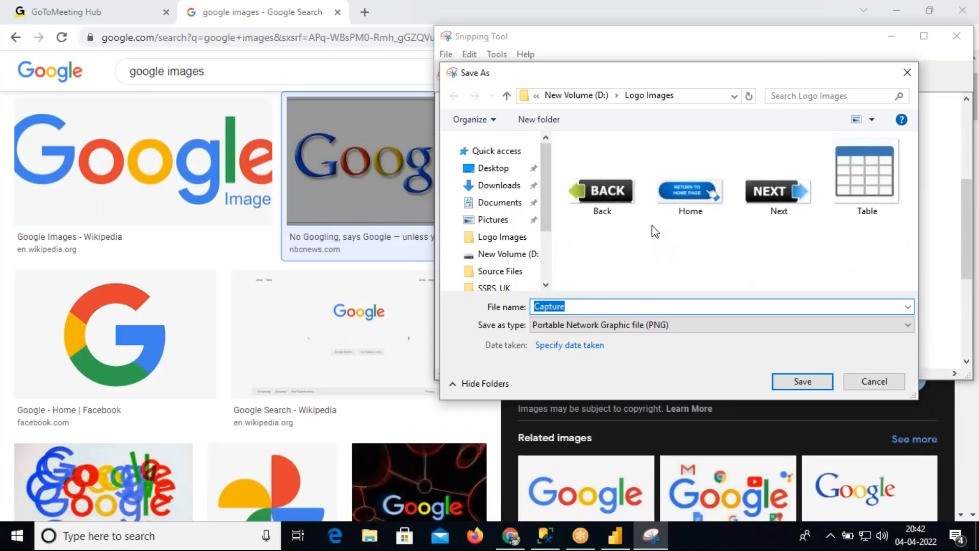
text(google)
click(708, 97)
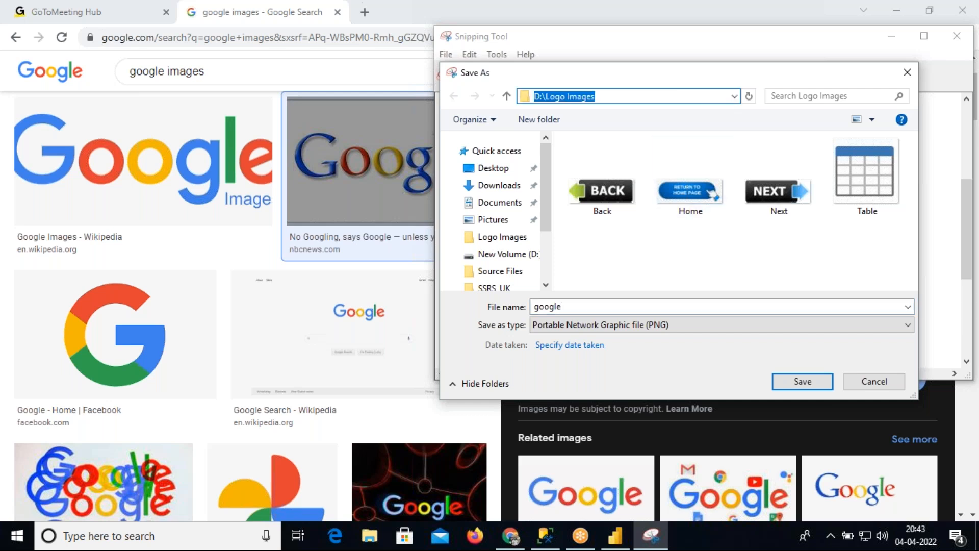
click(818, 385)
drag(590, 40, 341, 78)
click(708, 75)
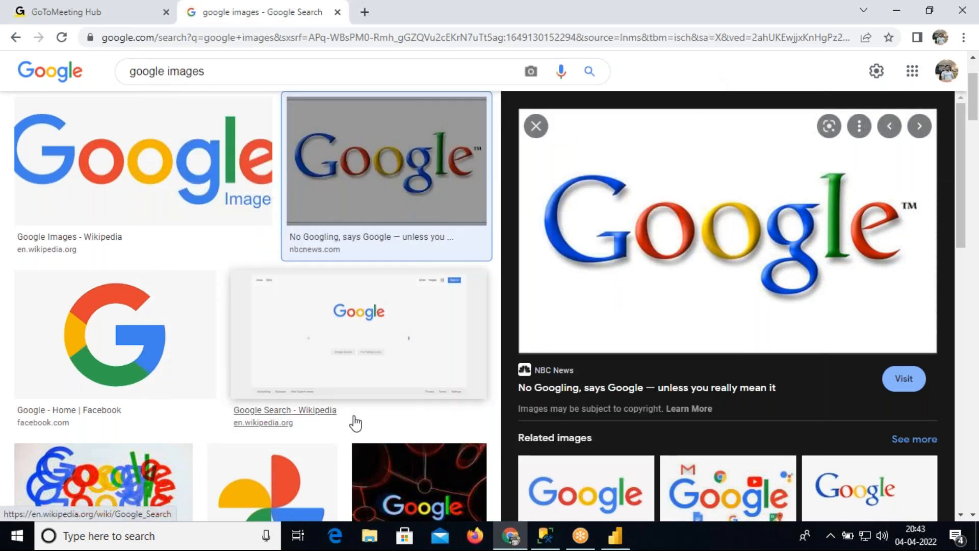
Step: Switch to Power BI Desktop and insert the google image from the Logo Images folder on the Emp Details page
click(619, 533)
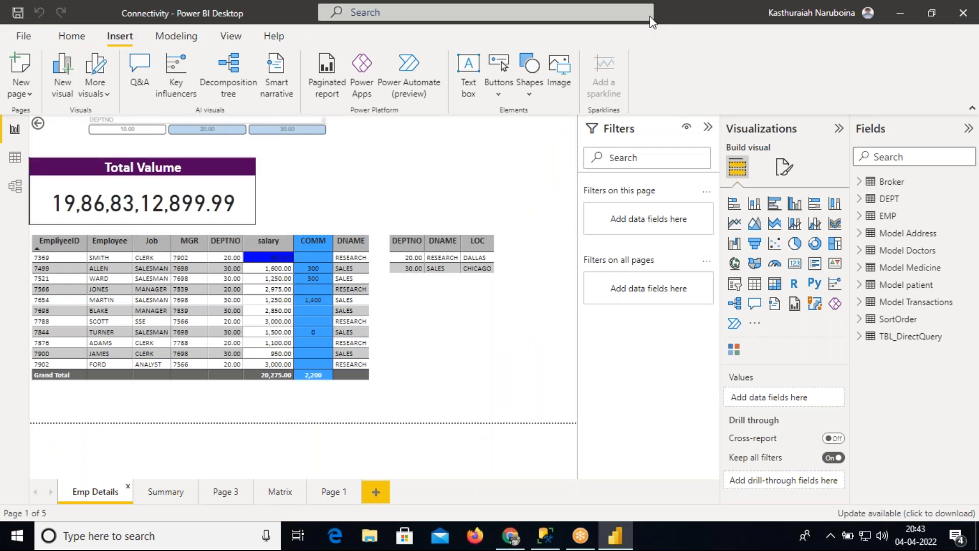
click(558, 73)
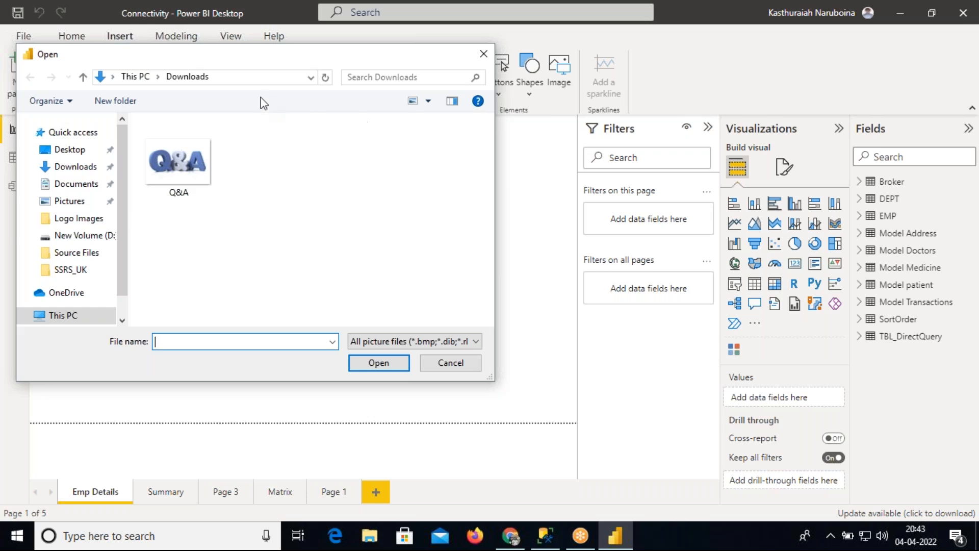
click(251, 77)
key(BackSpace)
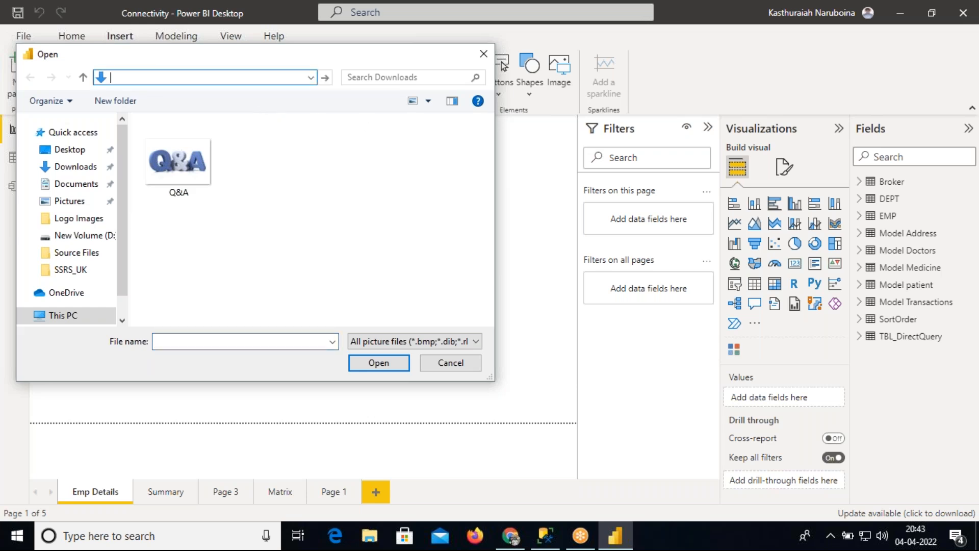
click(74, 220)
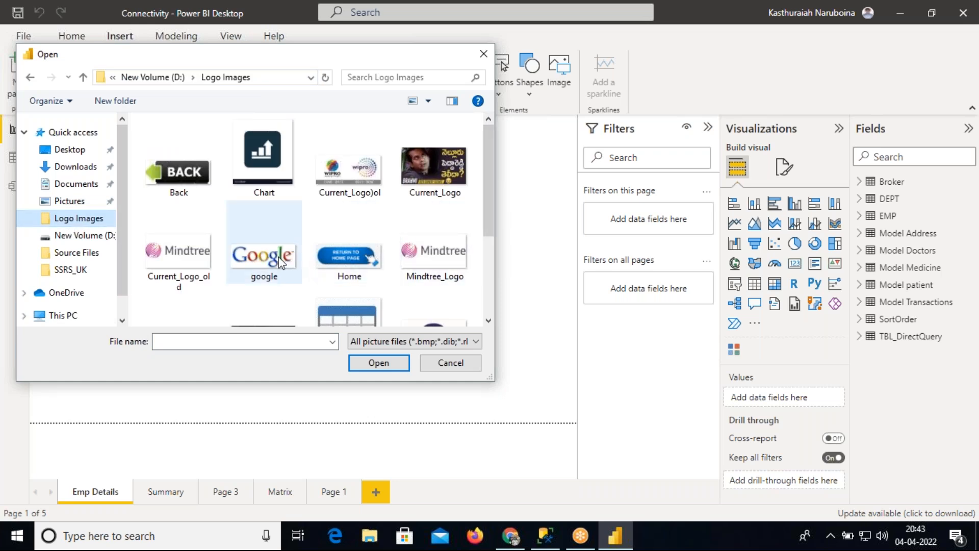
click(301, 264)
click(379, 363)
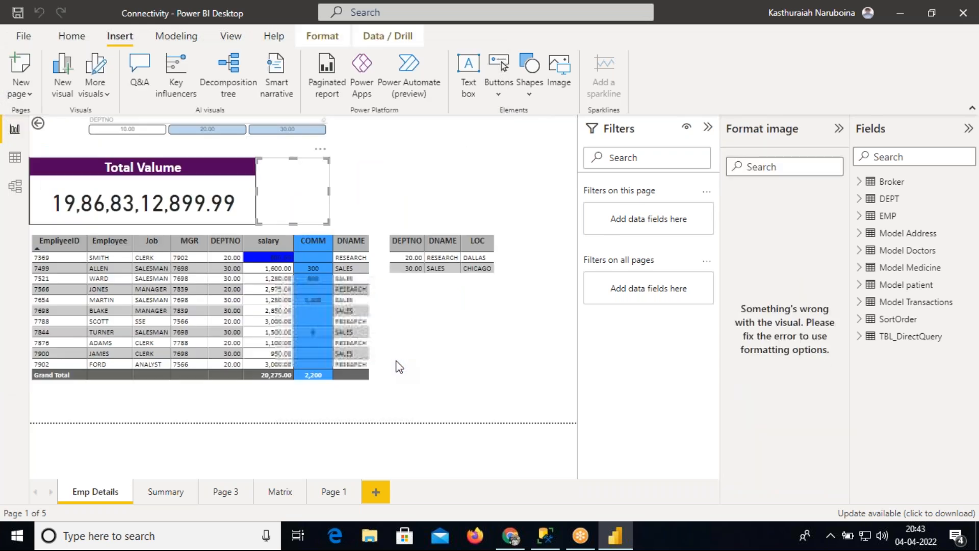
Step: Move the Google logo to the upper-right corner of the report page, reduce its height and widen it
click(333, 194)
click(327, 201)
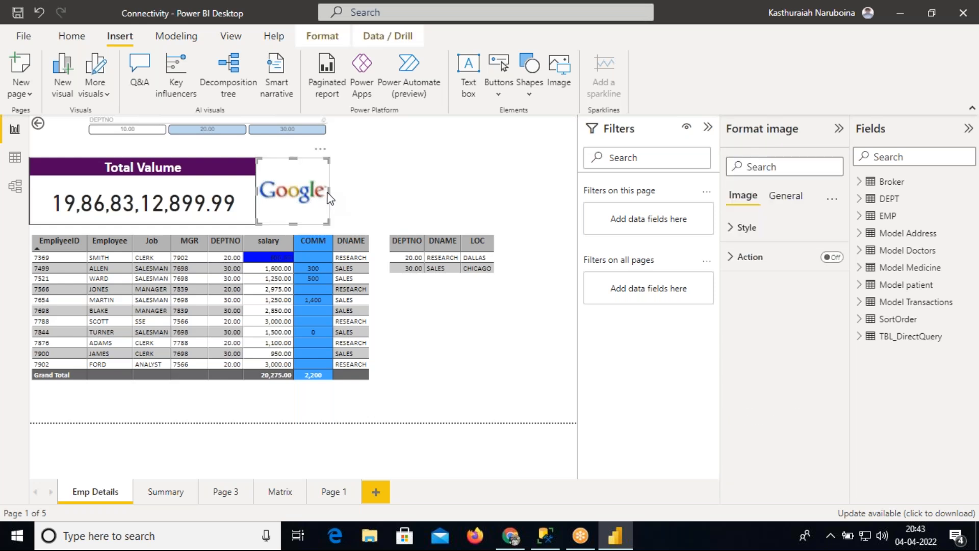
drag(329, 198, 530, 151)
drag(526, 176, 526, 167)
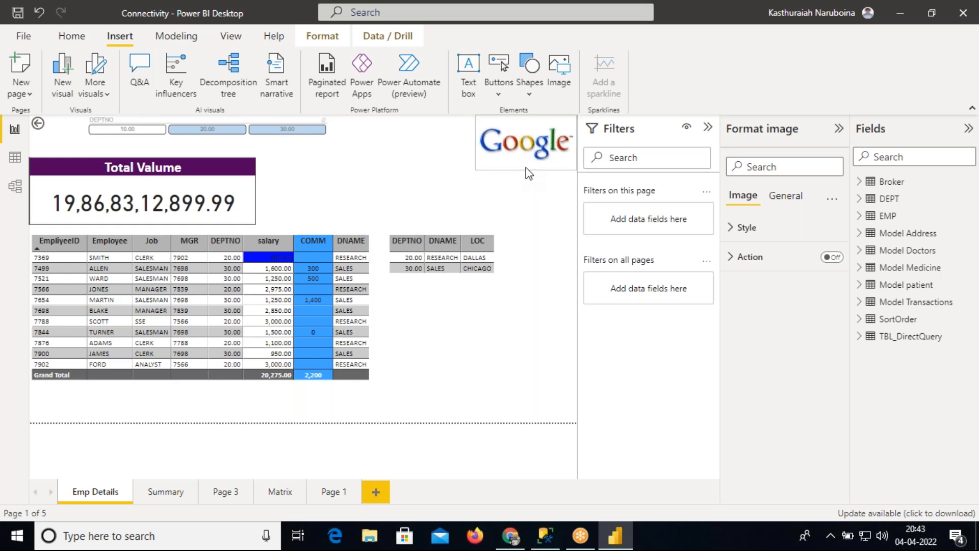
drag(477, 142, 461, 142)
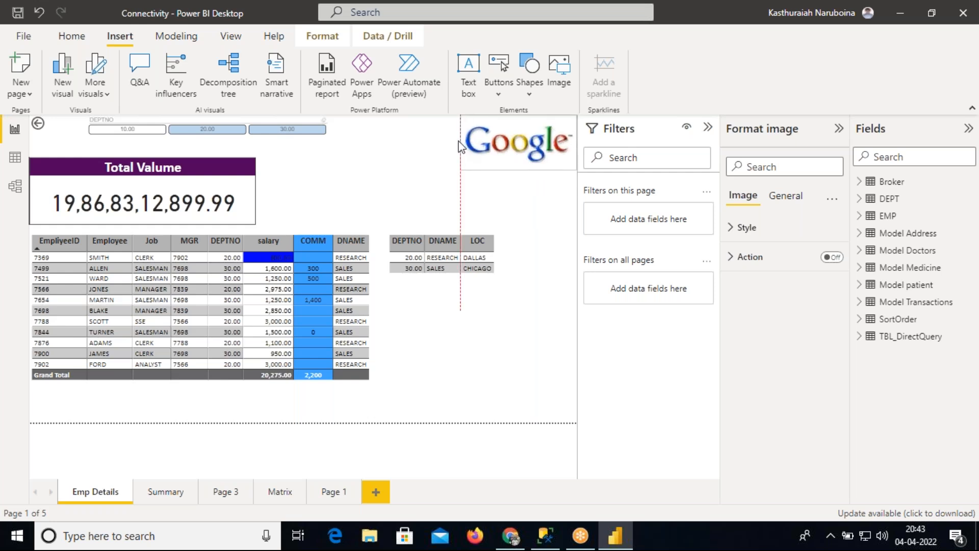
click(406, 176)
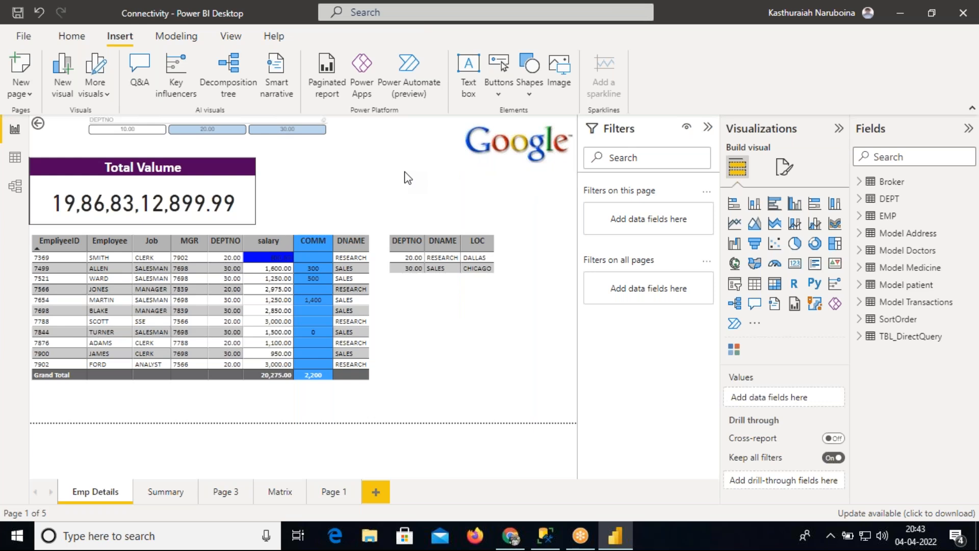
click(513, 145)
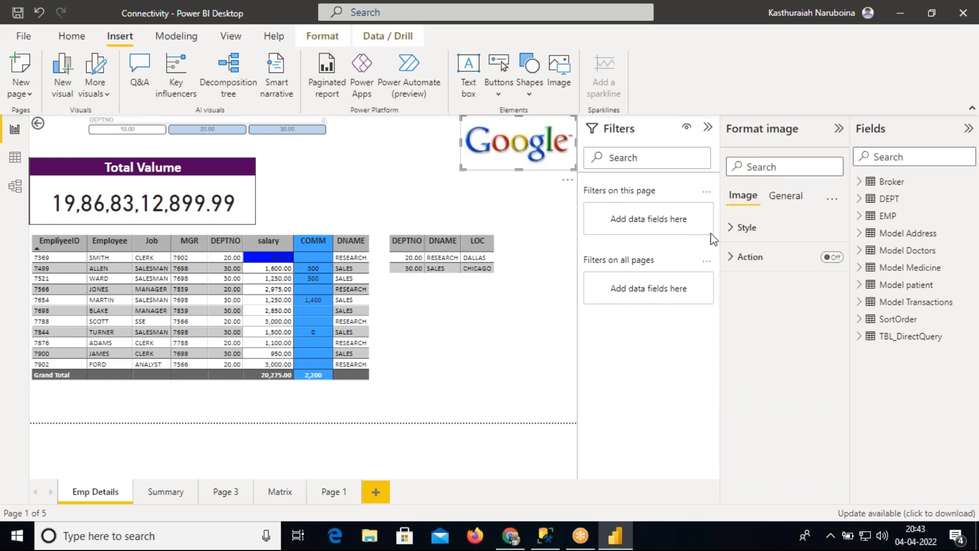
click(733, 259)
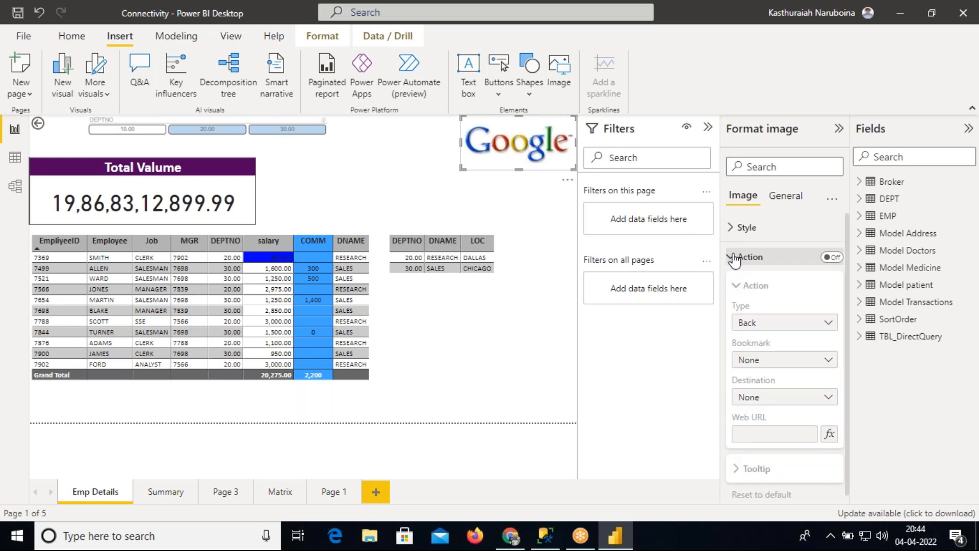
click(832, 258)
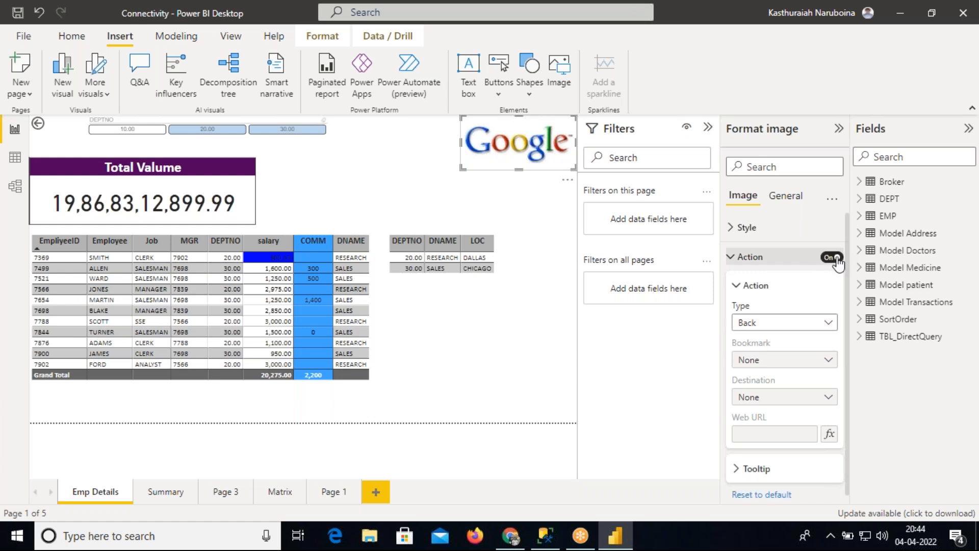
click(822, 327)
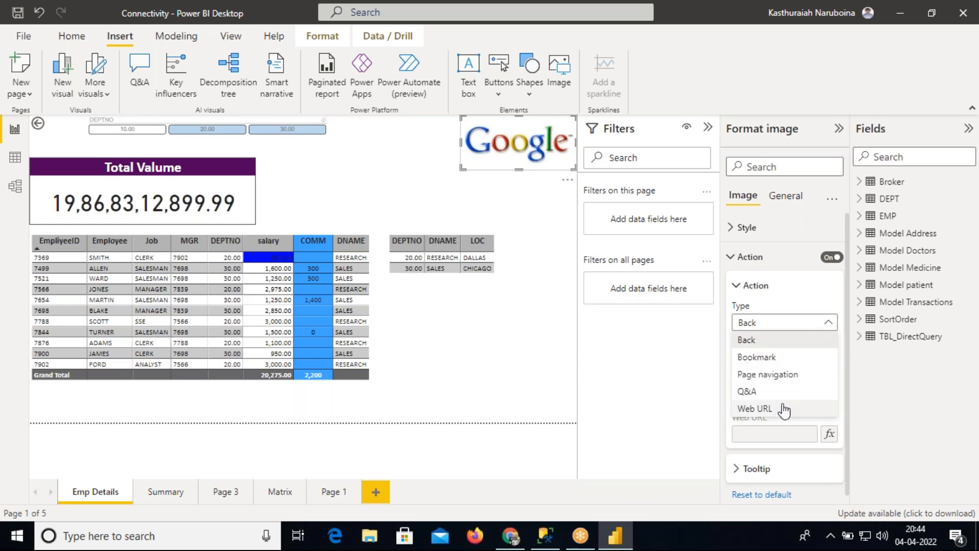
click(754, 409)
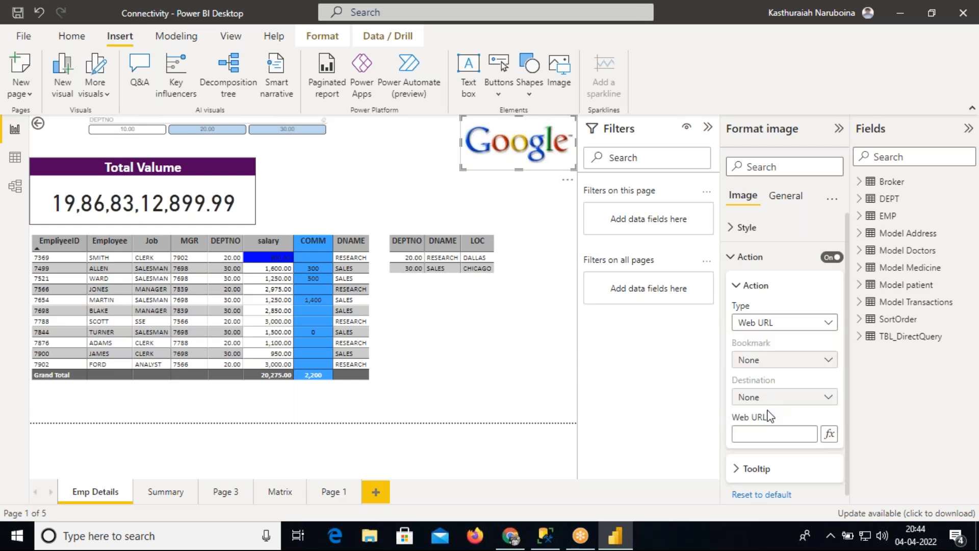
click(762, 431)
text(https://ww)
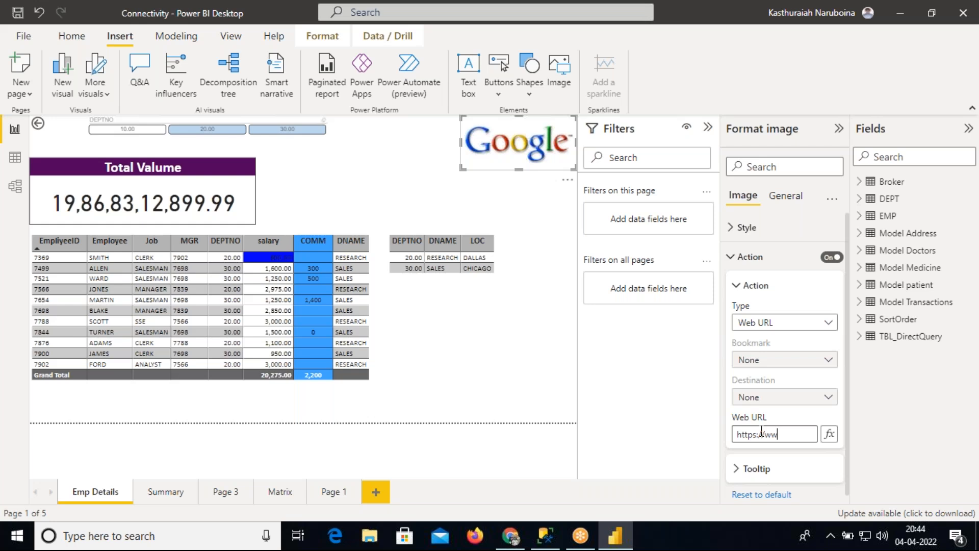
text(w.google.com)
click(562, 305)
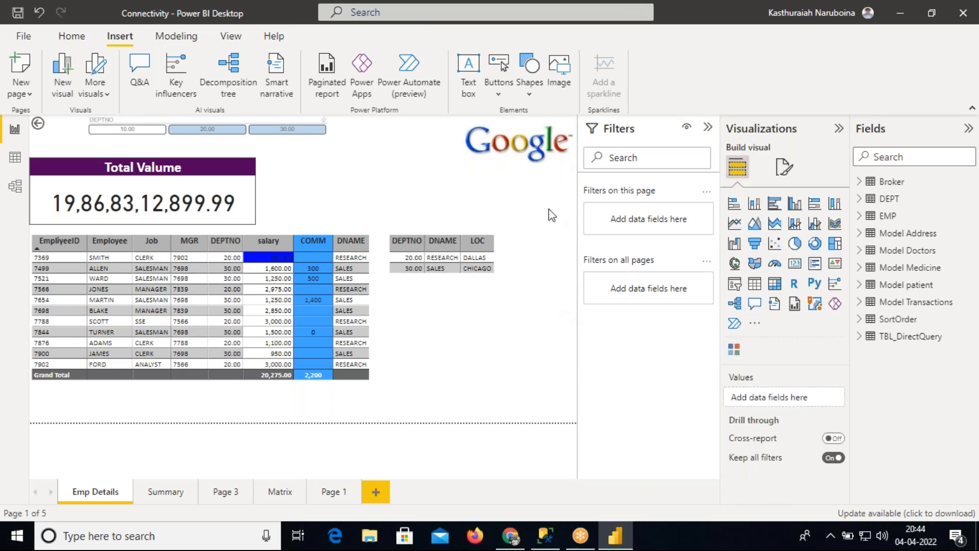
Step: Follow the Google logo's link to test it in the browser, and return to Power BI Desktop
ctrl+click(532, 152)
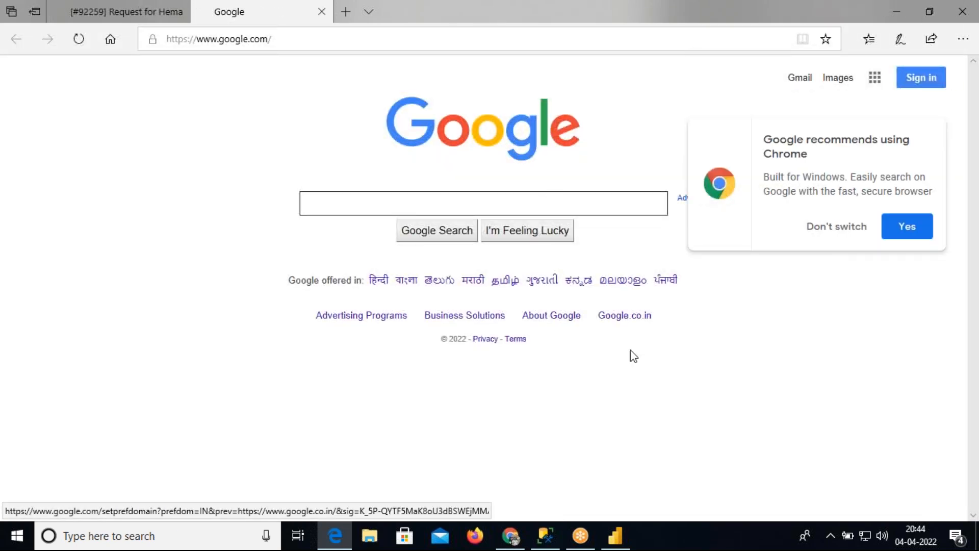
click(617, 539)
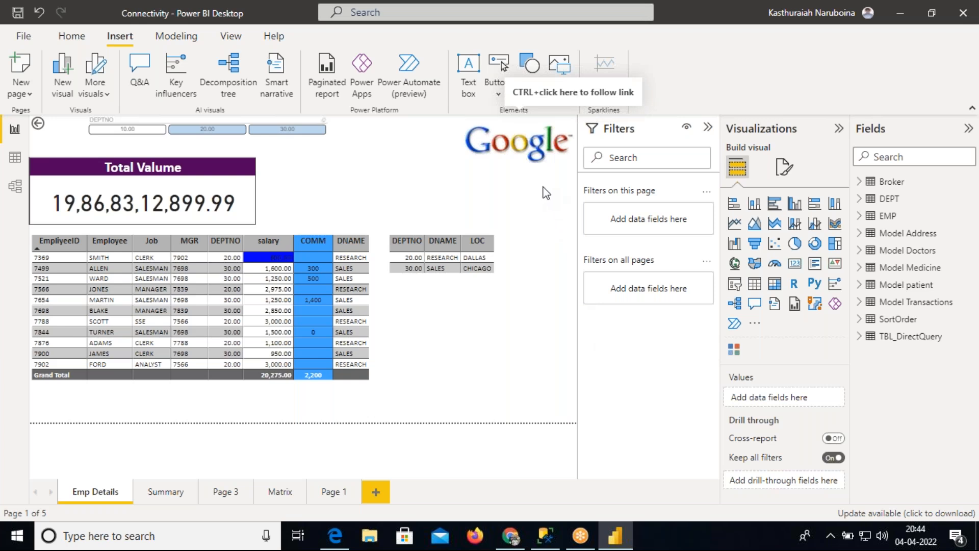
Step: Review the Google logo's action settings, including the available action types and the full Web URL, and collapse them
click(529, 152)
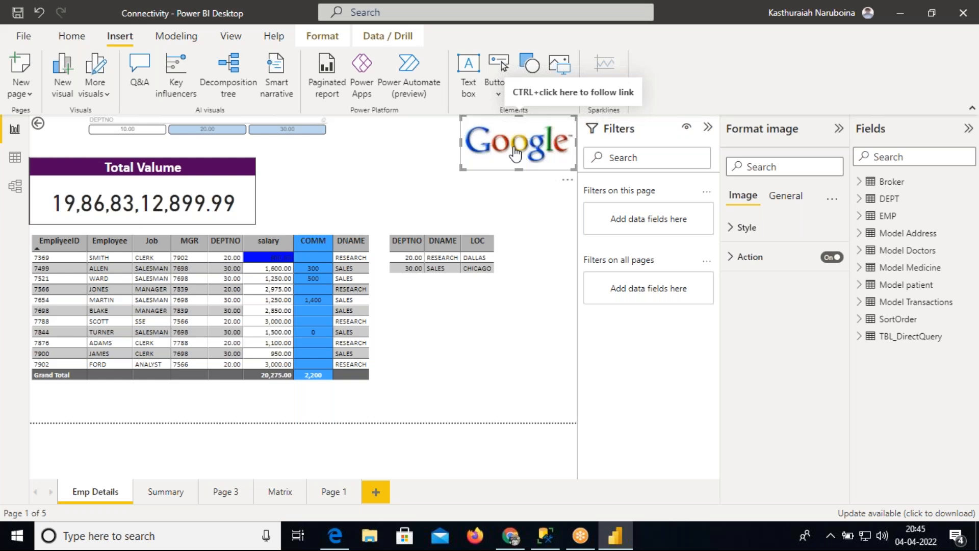
click(731, 258)
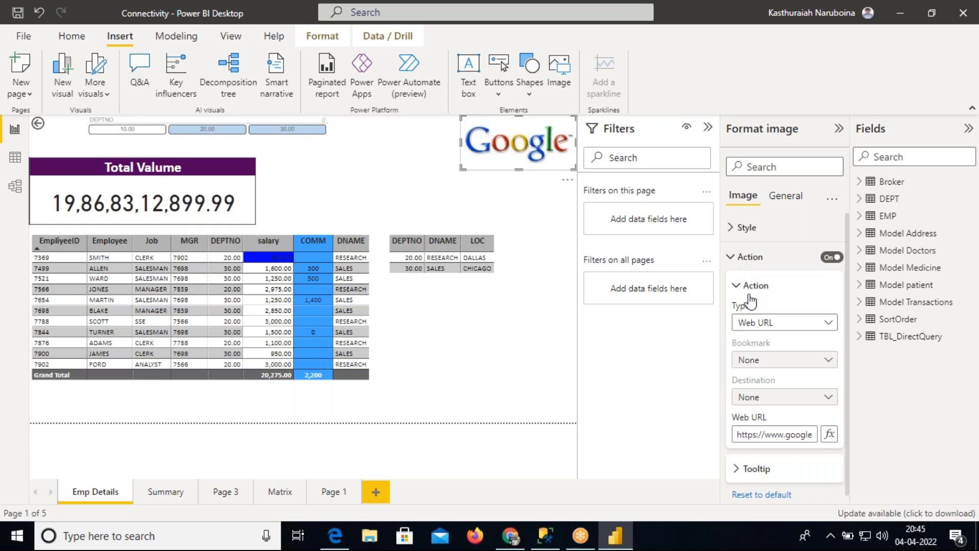
click(767, 329)
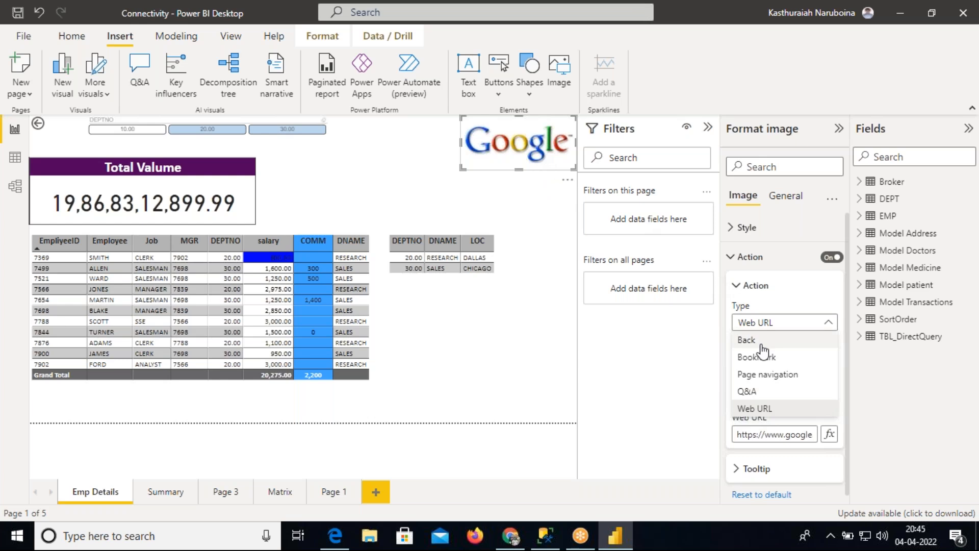
click(765, 435)
key(Right)
key(Right)
key(Right)
key(Right)
key(Right)
key(Right)
key(Right)
key(Right)
key(Right)
key(Right)
key(Right)
key(Right)
key(Right)
key(Right)
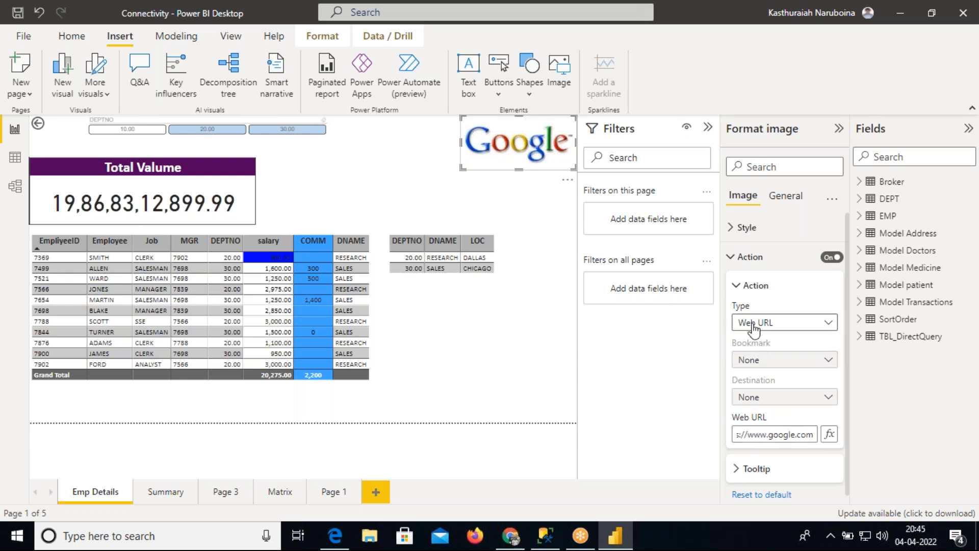
click(739, 290)
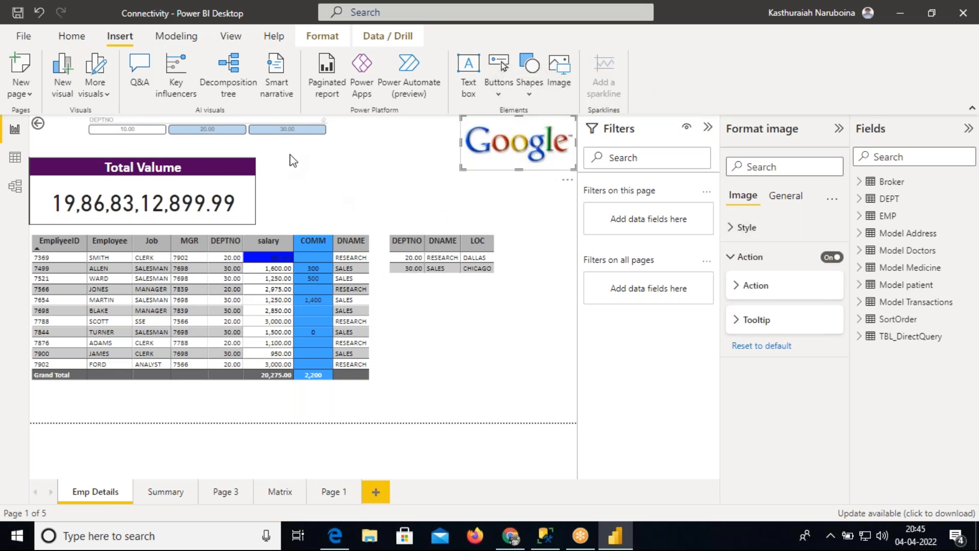
Step: Insert a text box beside the Total Valume card, widen it and enter "Clicke here to visit company portal"
click(469, 76)
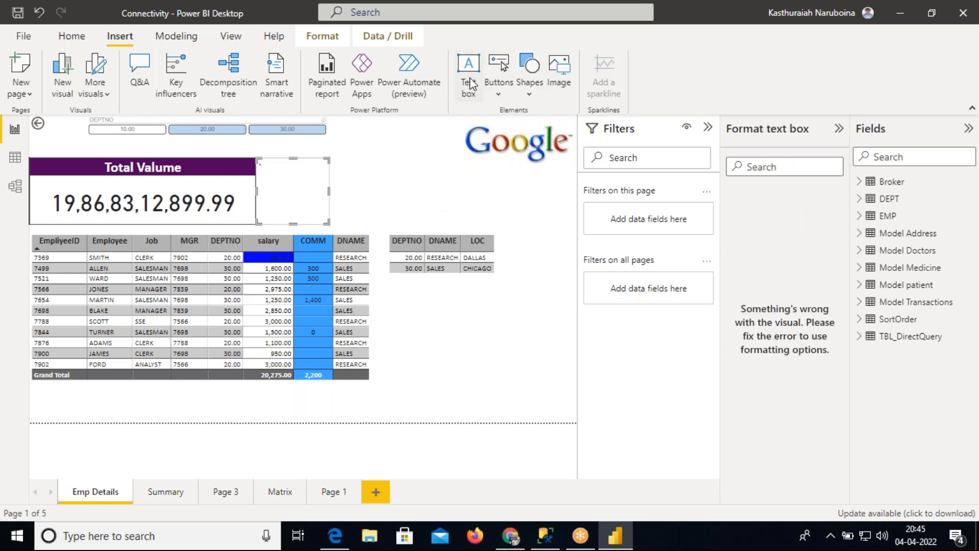
click(331, 191)
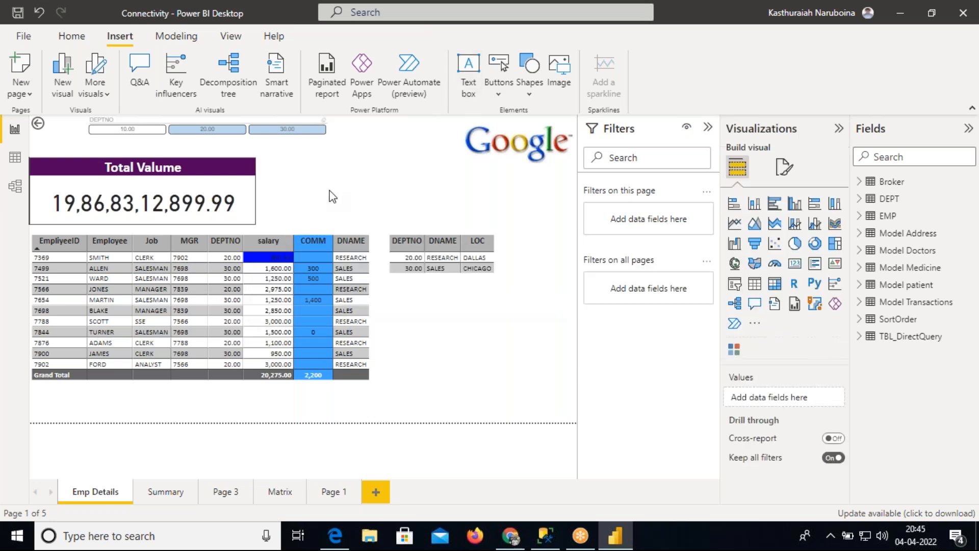
click(322, 191)
drag(330, 189, 480, 190)
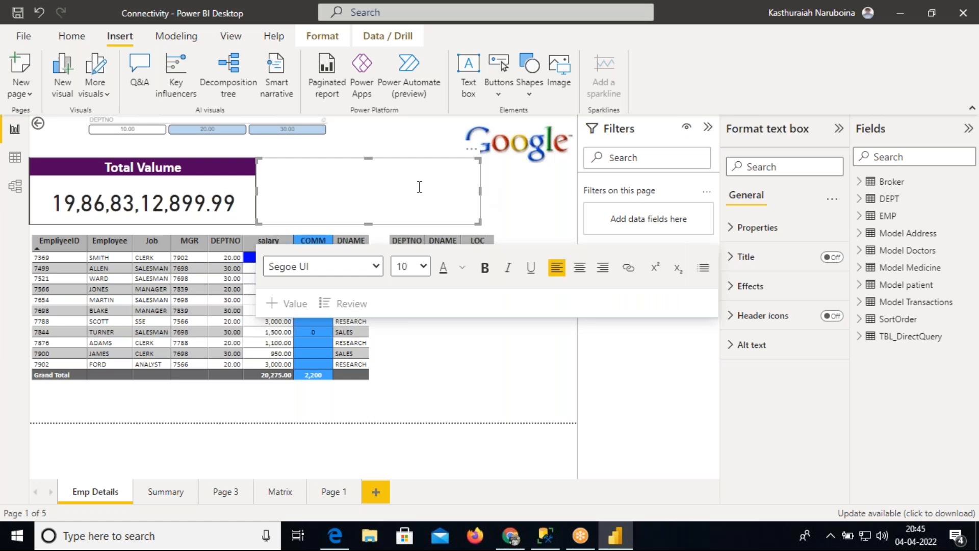
text(Clicke here to visit company portal)
Step: Set the font size of the entire sentence in the text box to 20
drag(345, 163, 258, 164)
click(286, 167)
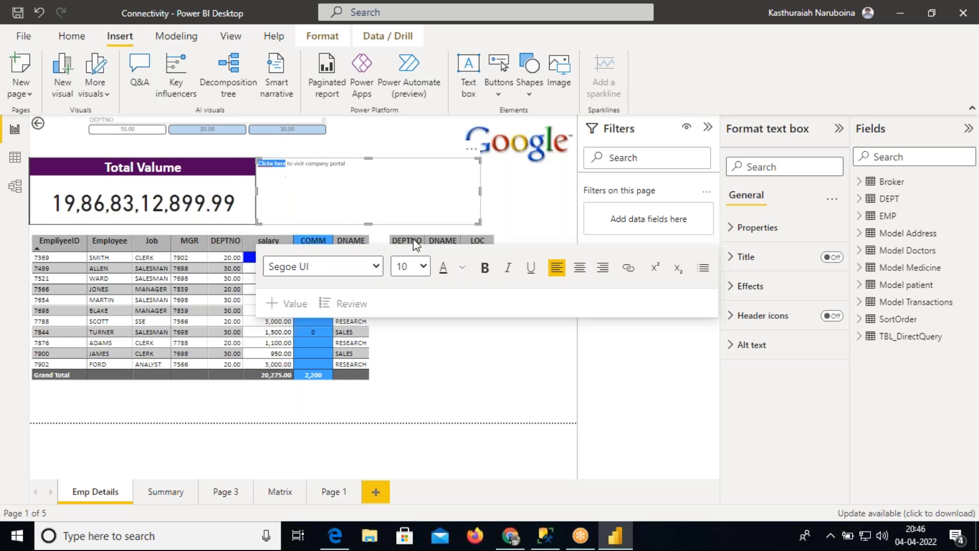
drag(357, 166, 258, 163)
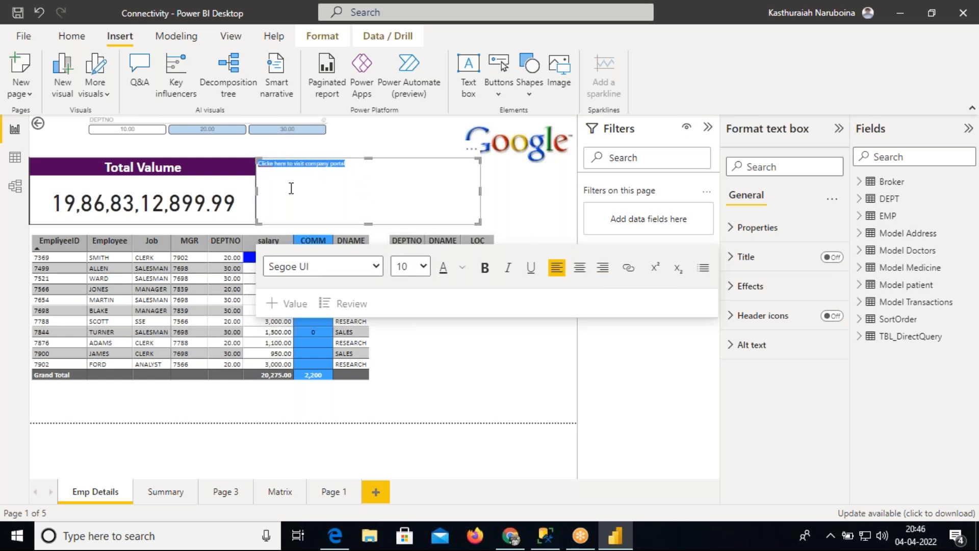
click(423, 266)
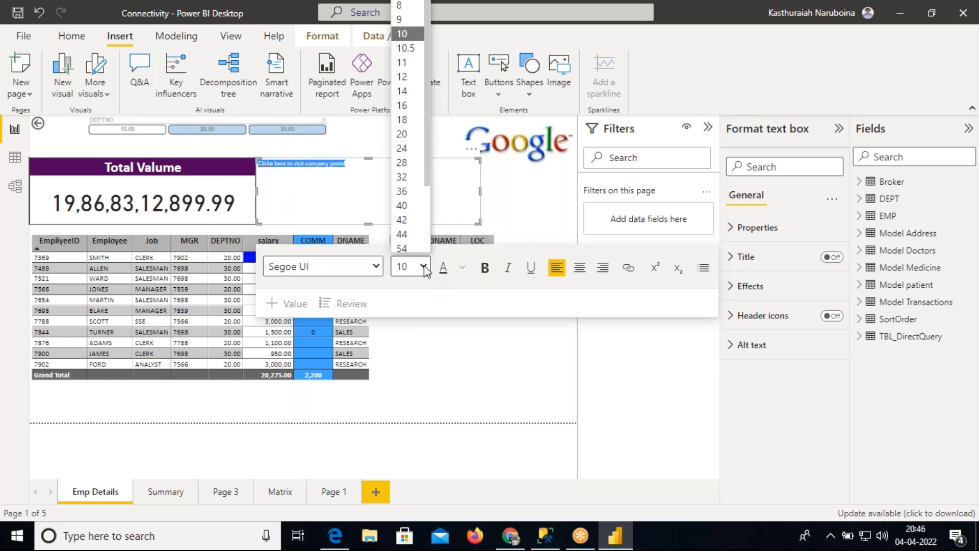
click(411, 134)
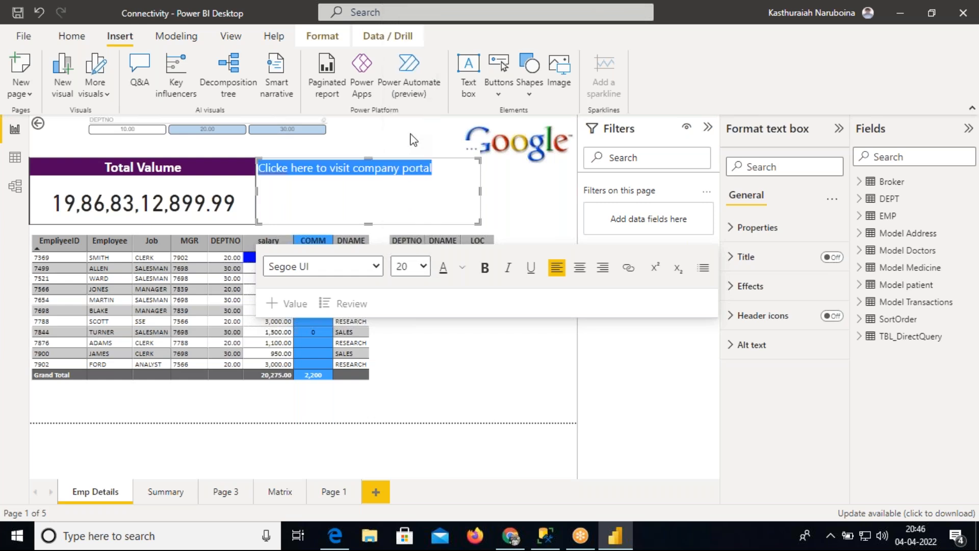
Step: Correct the misspelled first word in the text box to "Click"
click(315, 192)
click(288, 170)
key(BackSpace)
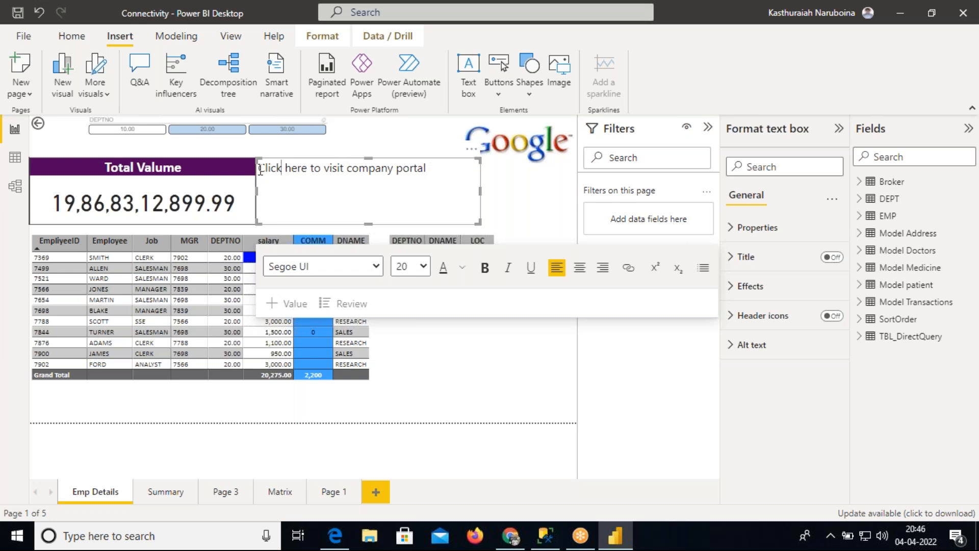
drag(260, 170, 427, 172)
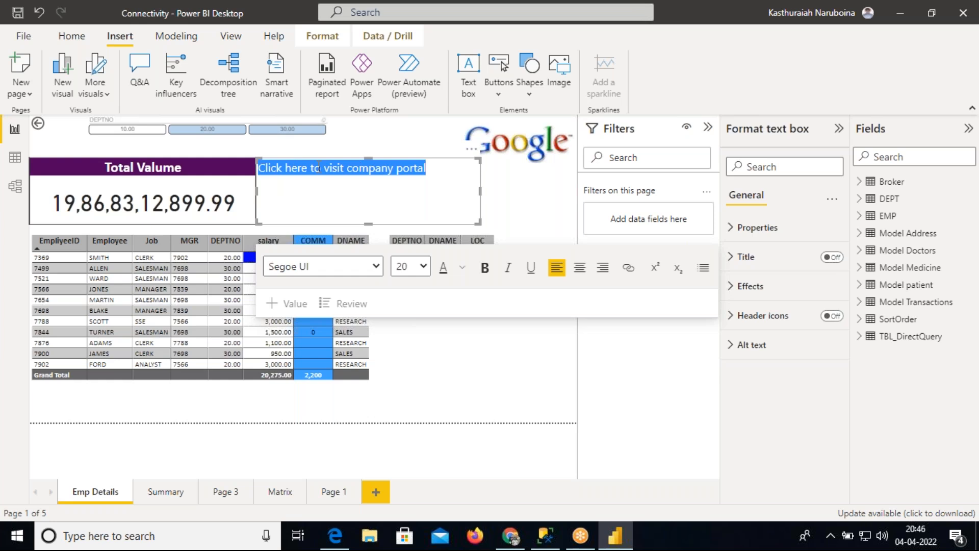
click(306, 169)
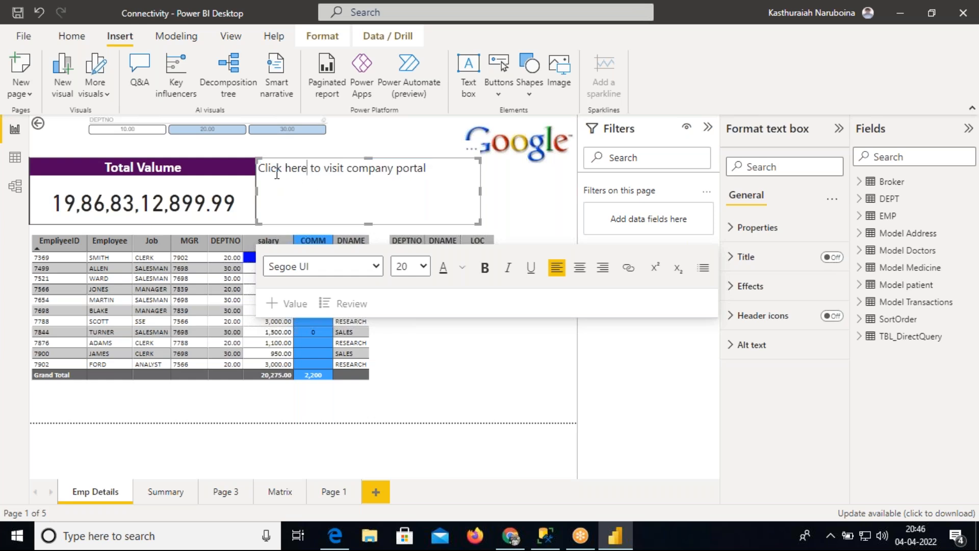
drag(259, 168, 284, 167)
drag(307, 169, 259, 169)
click(628, 274)
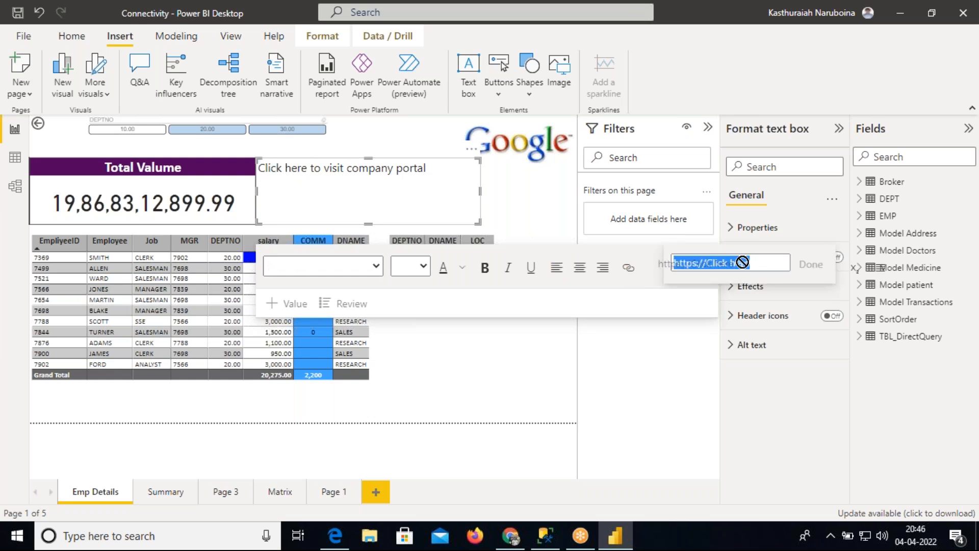
click(760, 263)
key(BackSpace)
key(BackSpace)
key(BackSpace)
key(BackSpace)
key(BackSpace)
key(BackSpace)
key(BackSpace)
key(BackSpace)
key(BackSpace)
key(BackSpace)
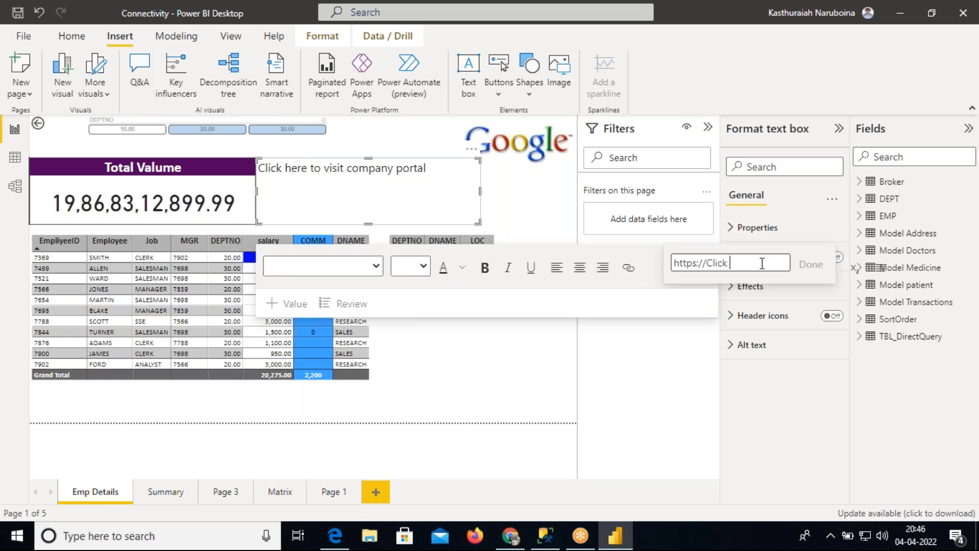
text(www.viteos.com)
click(802, 269)
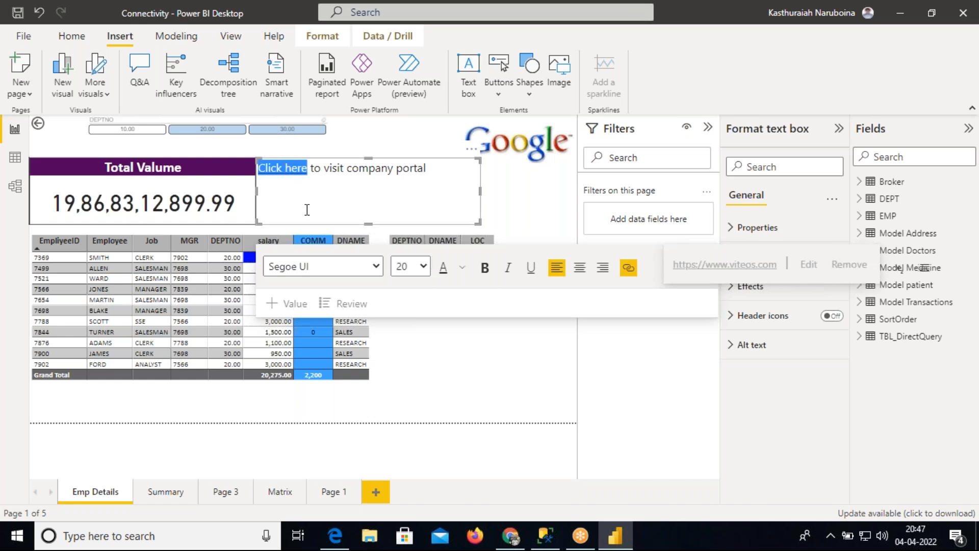
click(492, 371)
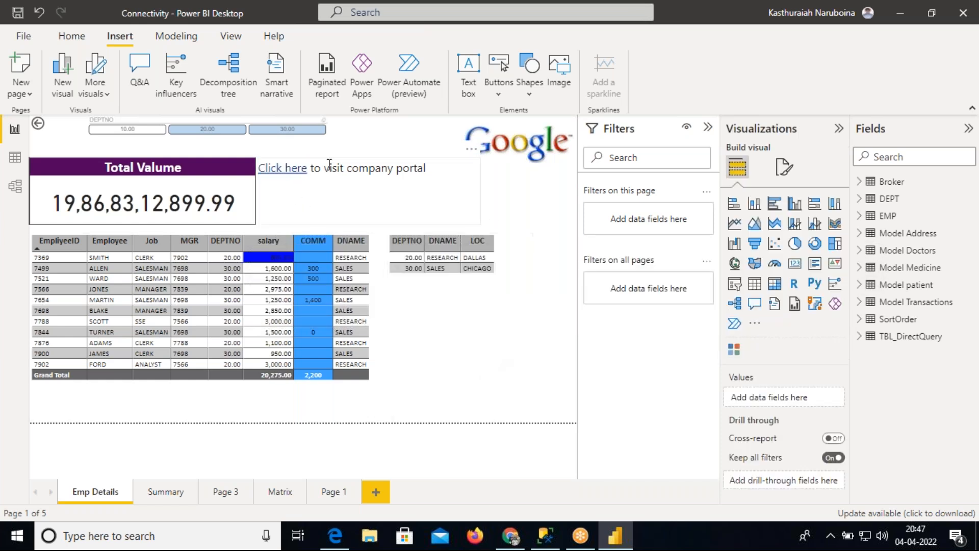
Step: Follow the "Click here" link to test it in the browser, and close the opened browser window
click(295, 168)
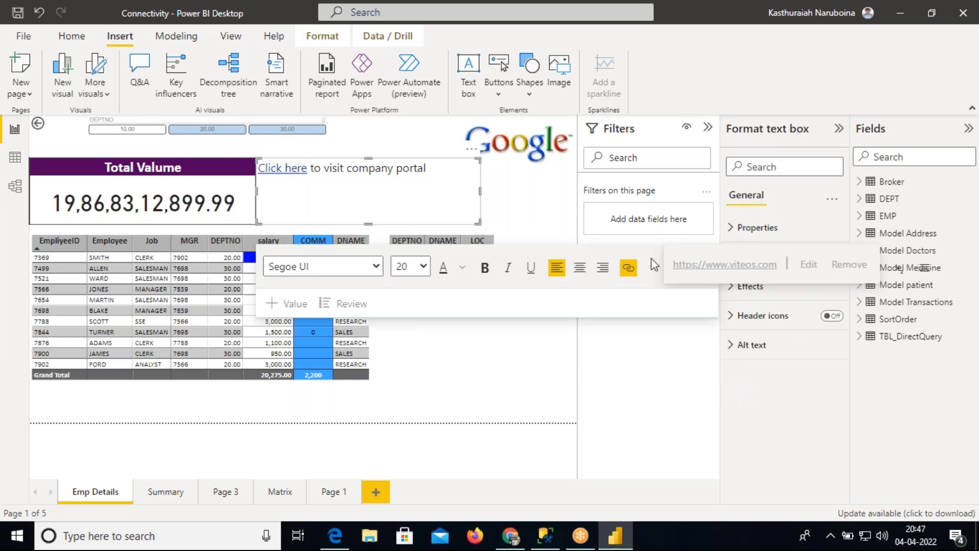
click(714, 265)
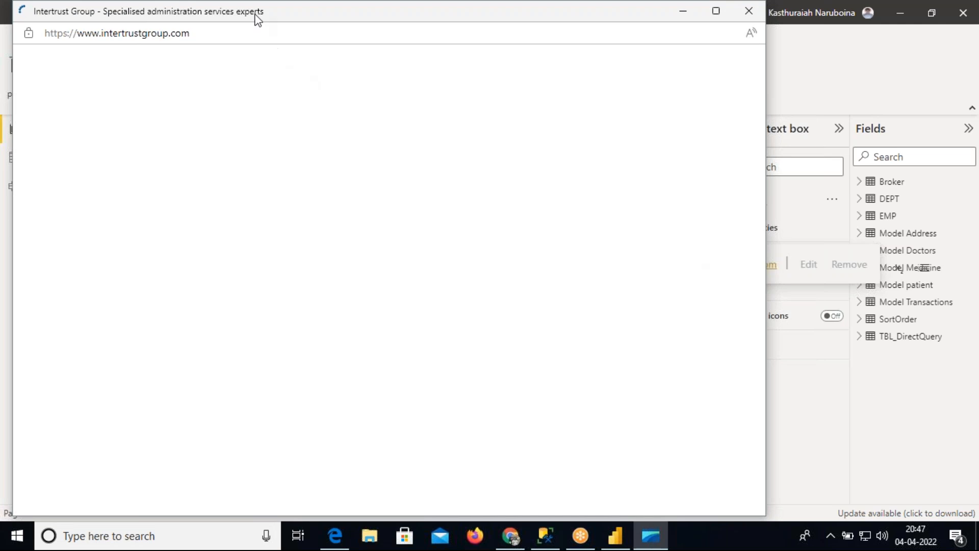
drag(254, 13, 284, 113)
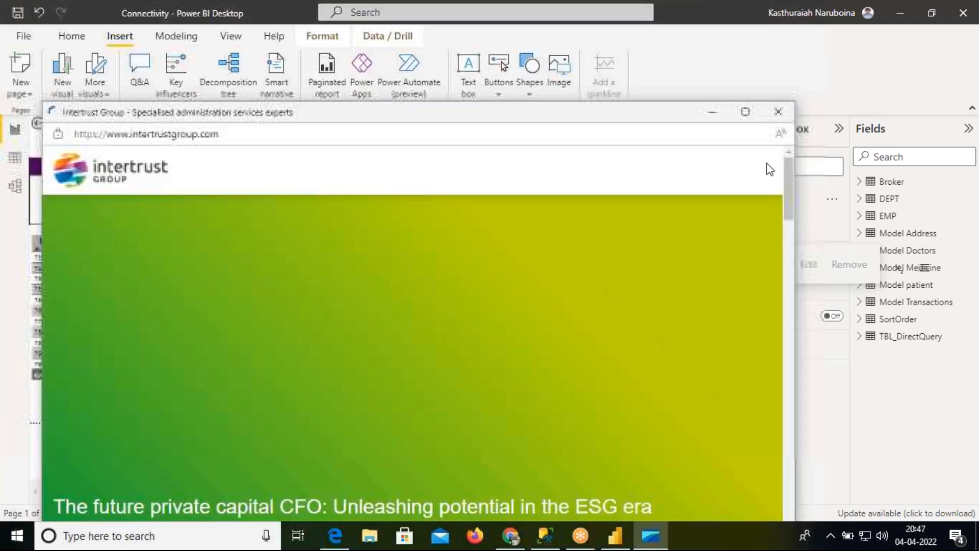
click(778, 112)
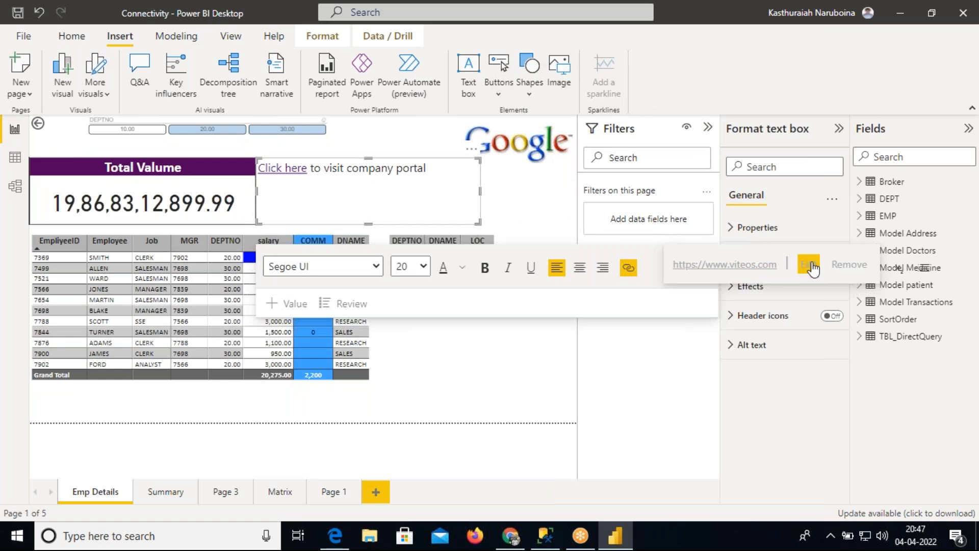
Step: Remove the link from "Click here" and delete the text box from the Emp Details page
click(849, 265)
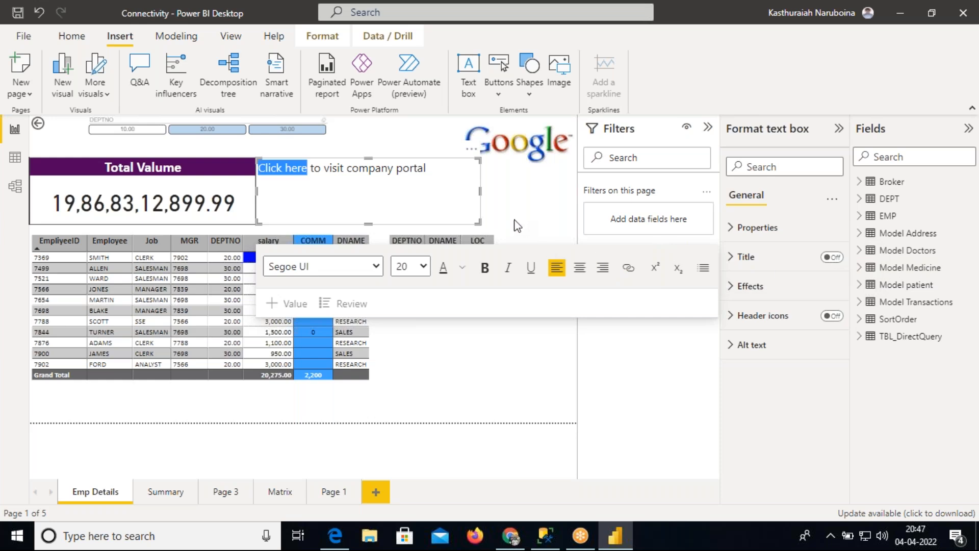
click(475, 217)
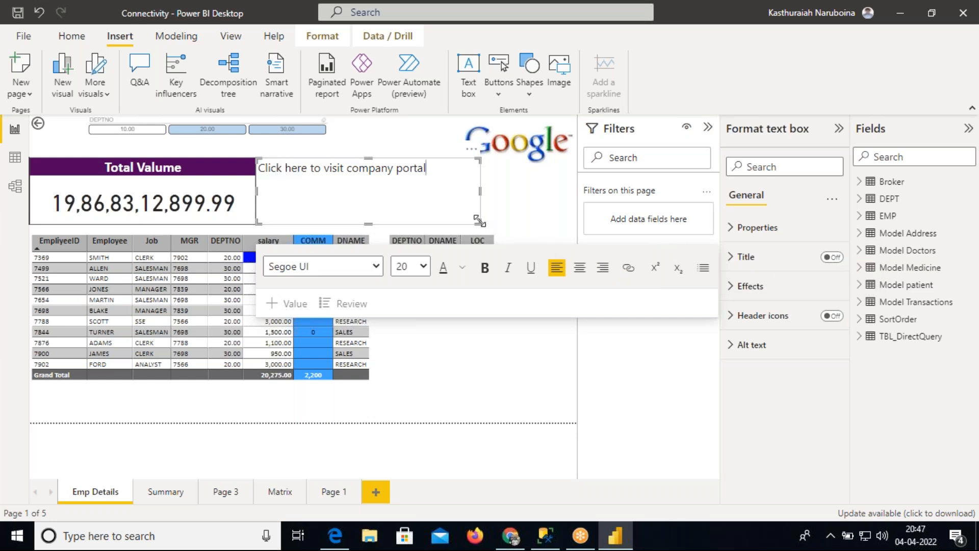
click(501, 196)
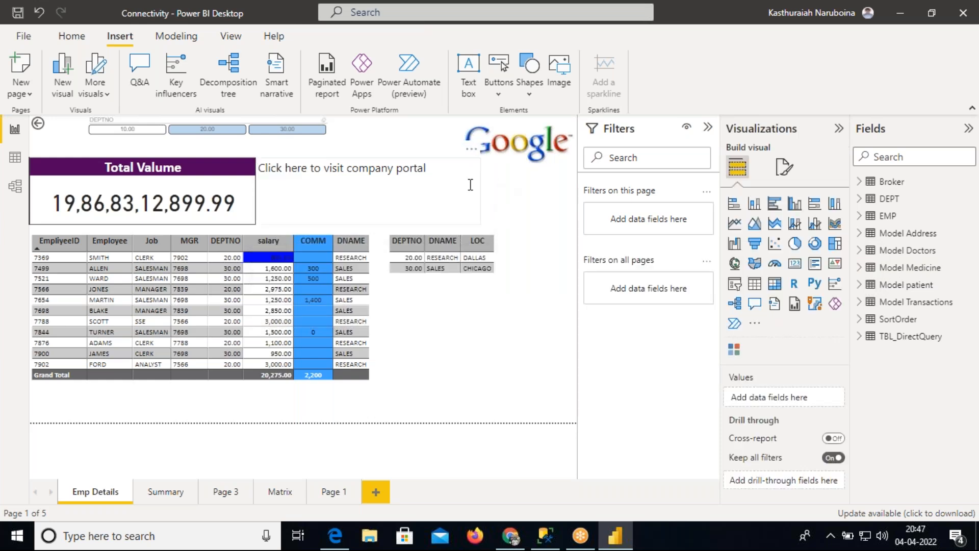
click(450, 176)
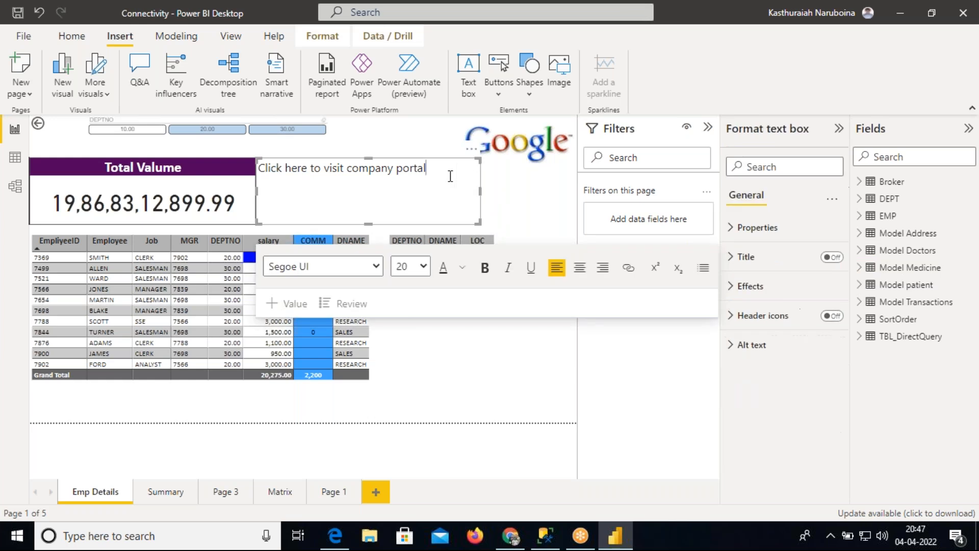
click(478, 161)
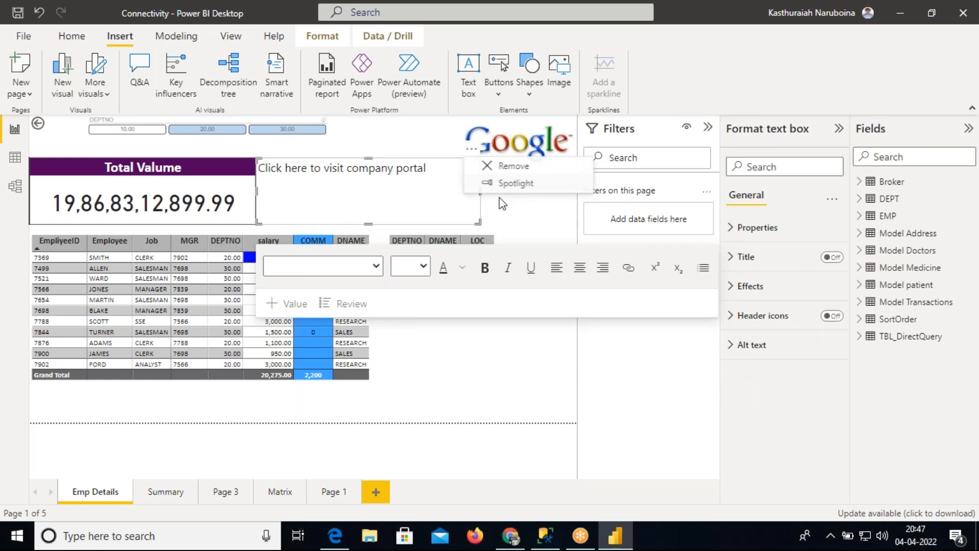
click(526, 167)
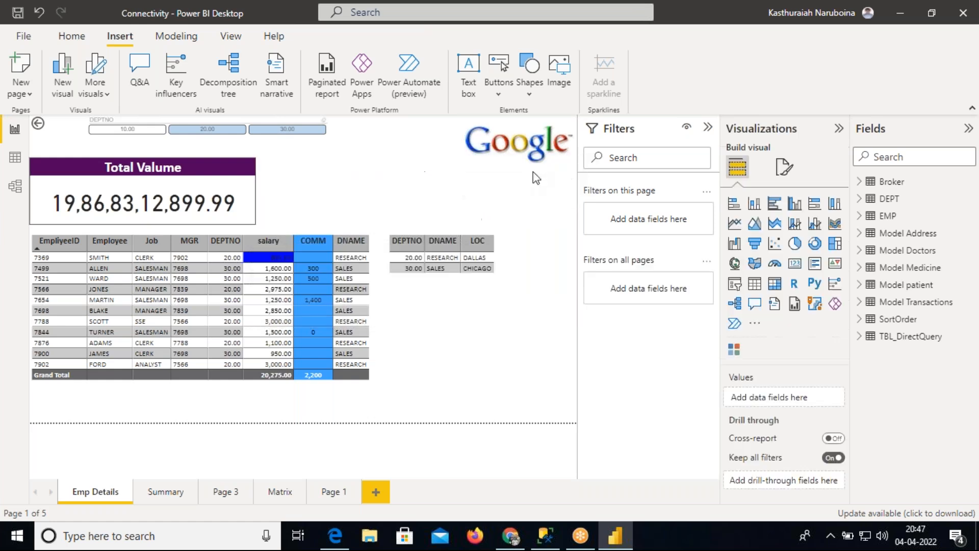
Step: Switch to SQL Server Management Studio and review the Web URL and Page Navigation topics in the notes
click(545, 534)
click(102, 247)
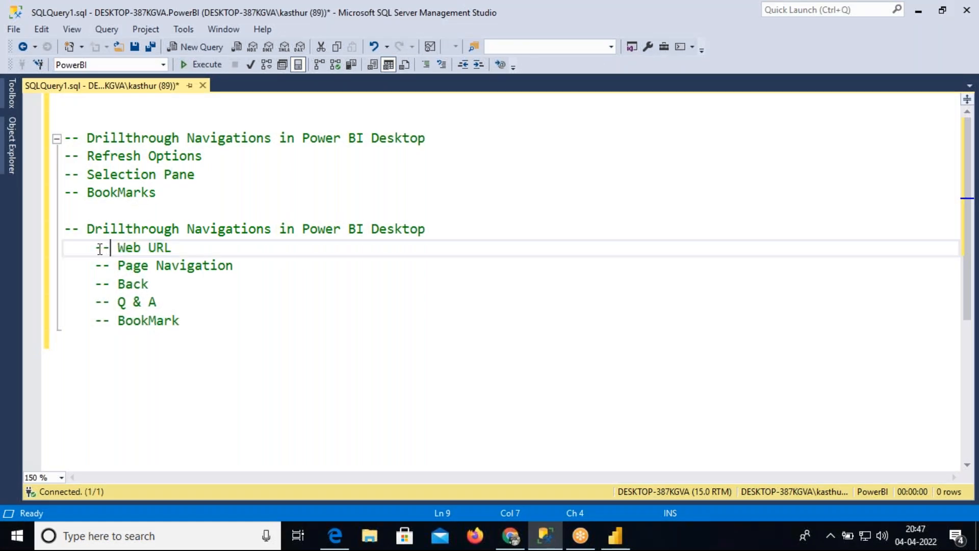
drag(95, 247, 176, 247)
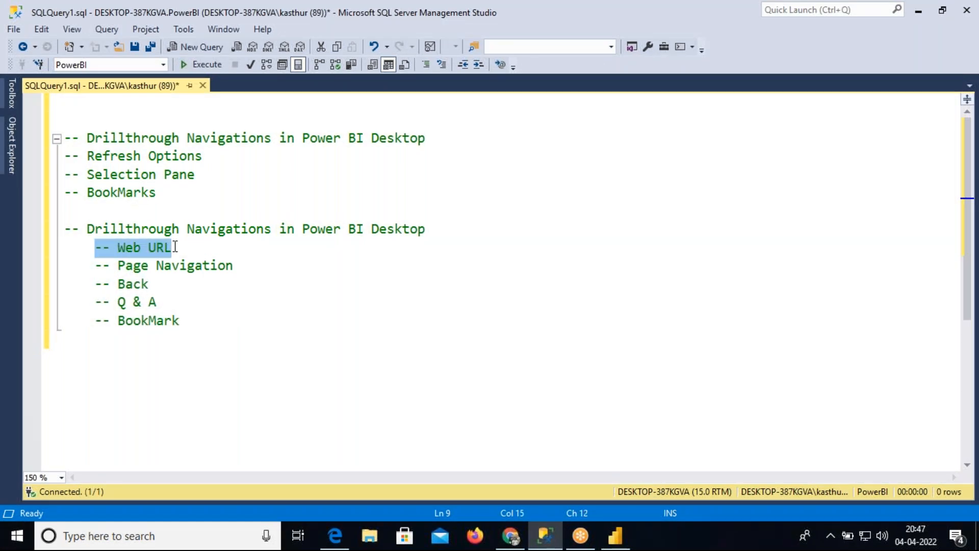
drag(97, 267, 236, 266)
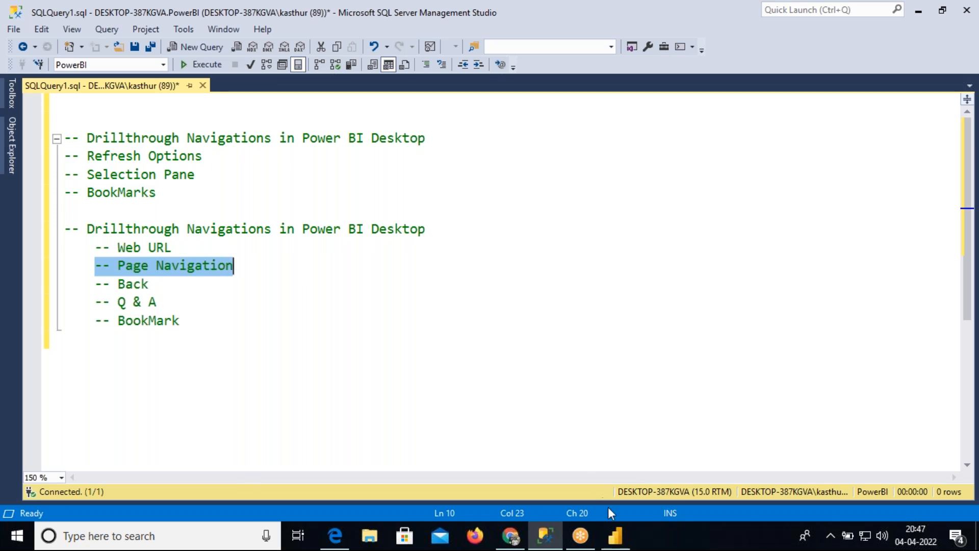
Step: Switch back to Power BI Desktop and look through the Summary, Page 3 and Matrix report pages
click(616, 537)
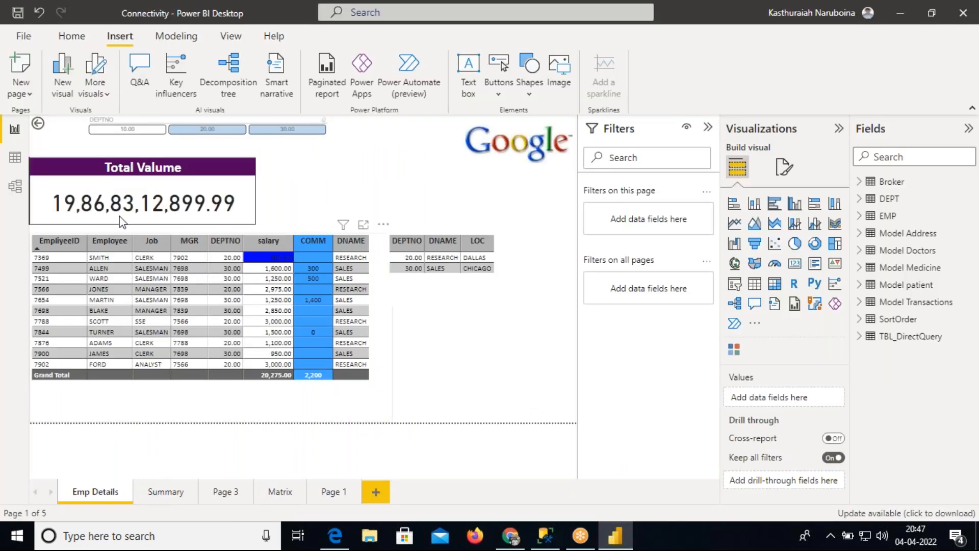
click(166, 492)
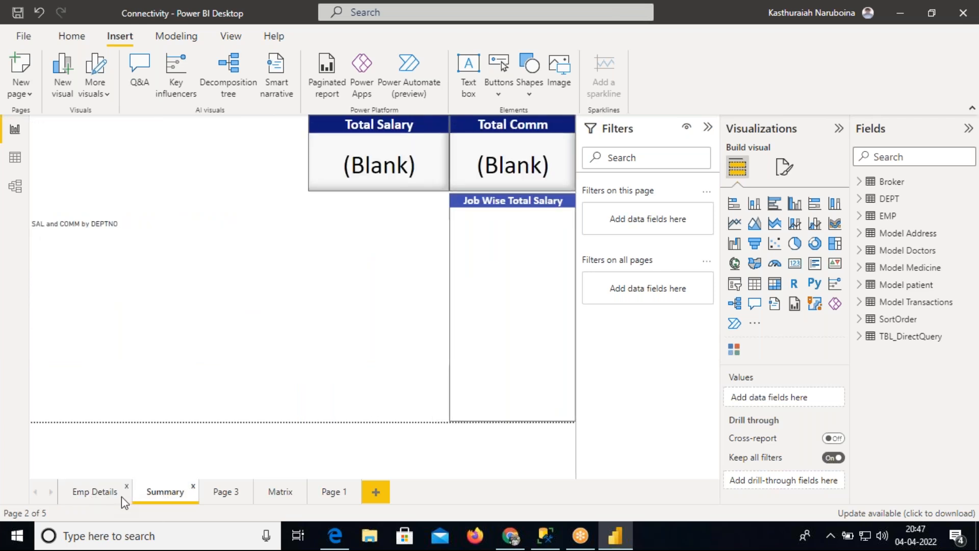
click(224, 493)
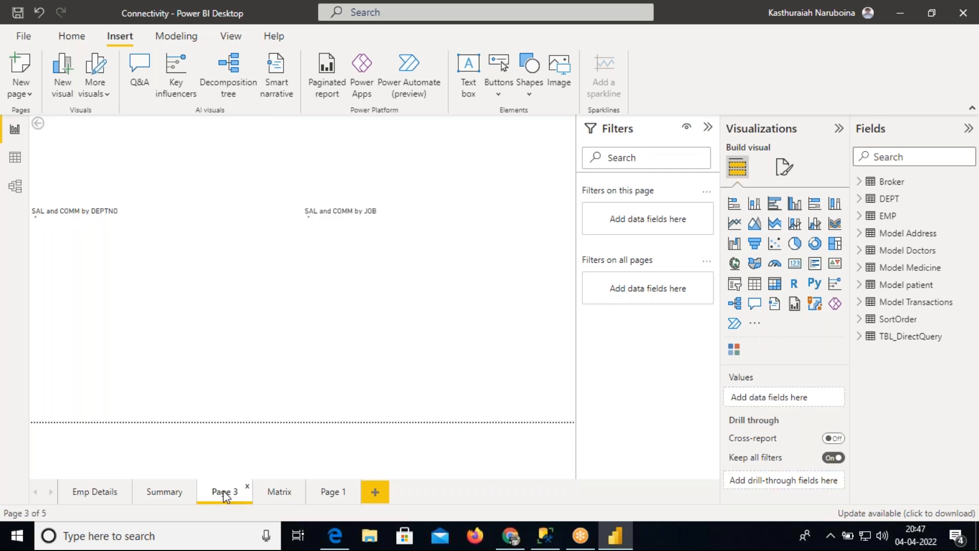
click(278, 493)
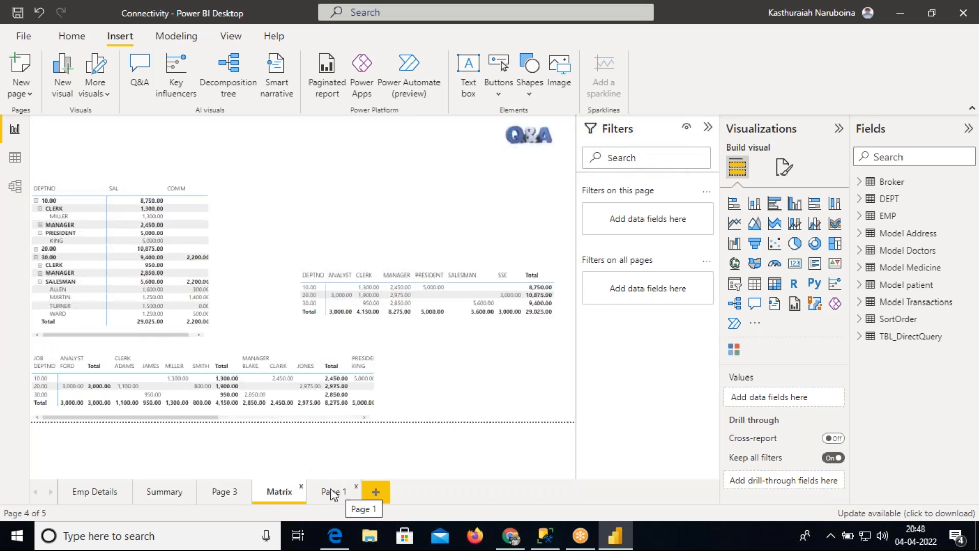
Step: Return to the Emp Details page and move the Google logo down to the page's lower-right corner
click(100, 494)
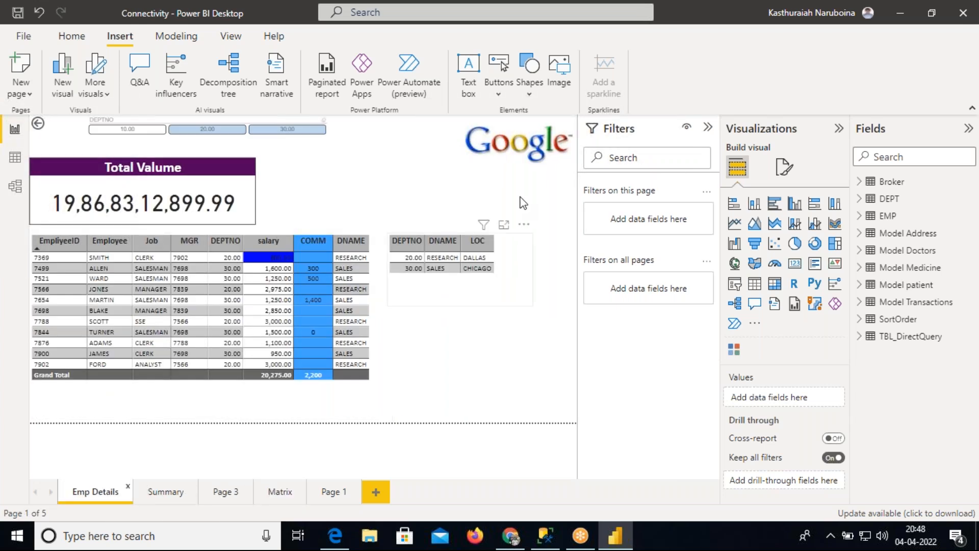
drag(522, 174, 519, 397)
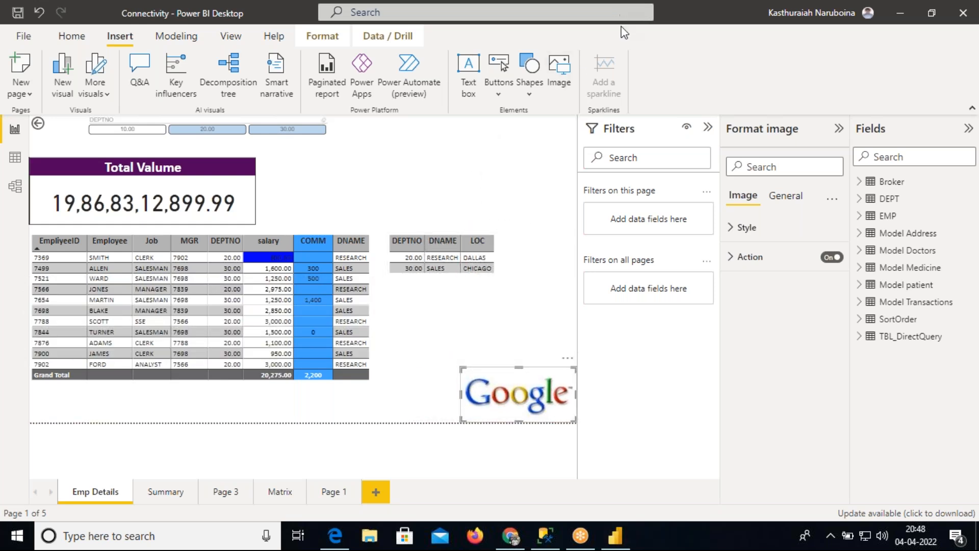
mouse_move(485, 136)
mouse_down()
mouse_move(549, 131)
mouse_move(562, 137)
mouse_move(554, 150)
mouse_up()
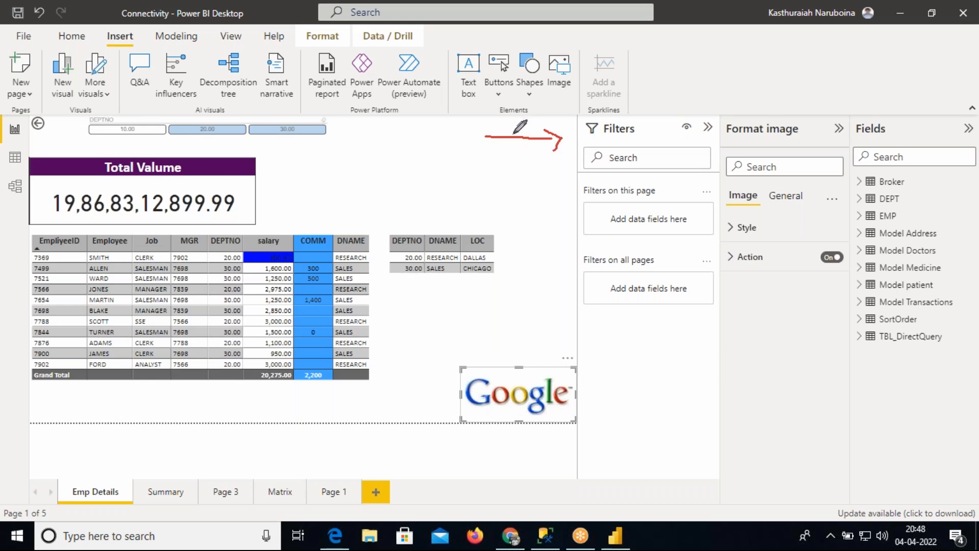
drag(164, 476, 186, 456)
mouse_move(66, 149)
mouse_down()
mouse_move(36, 139)
mouse_move(40, 157)
mouse_up()
click(630, 102)
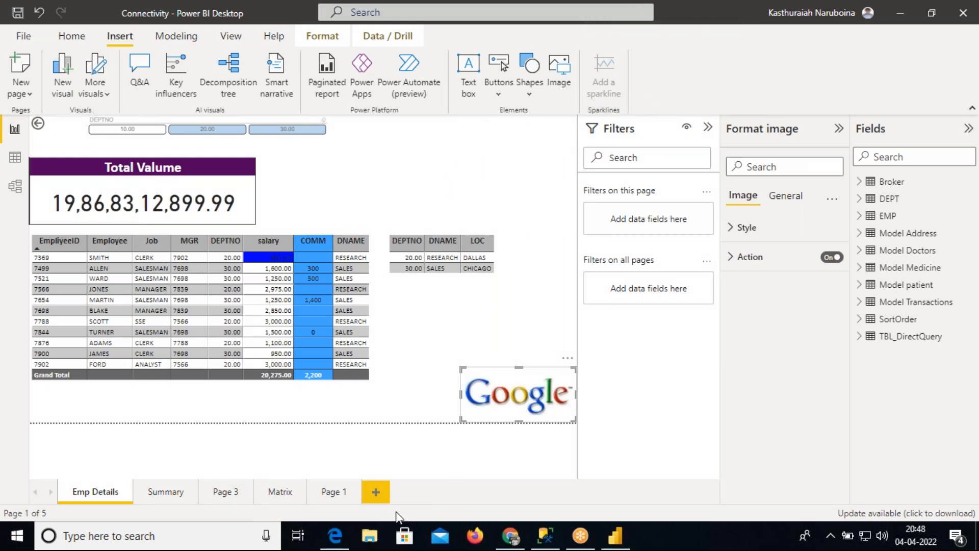
Step: Switch to File Explorer, open the Logo Images folder and maximize the window
click(375, 522)
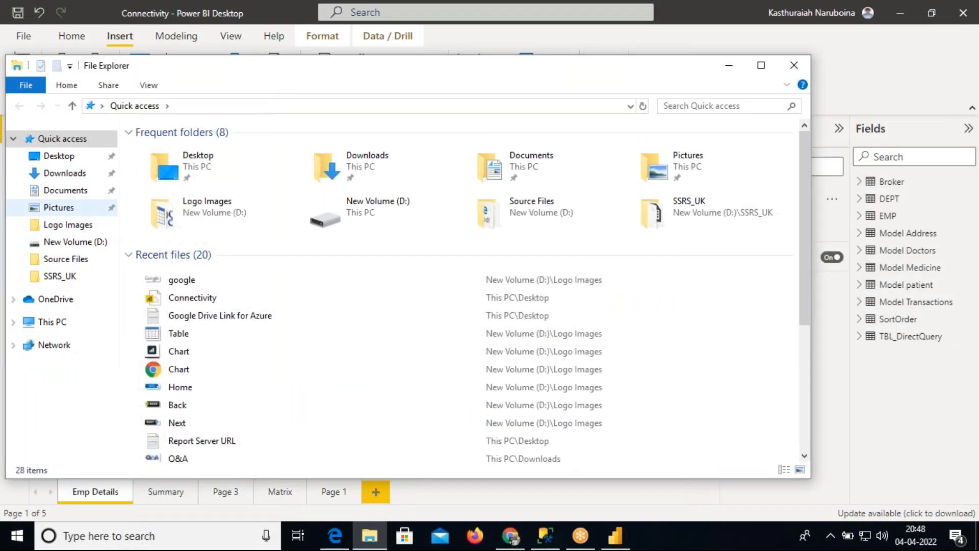
click(67, 233)
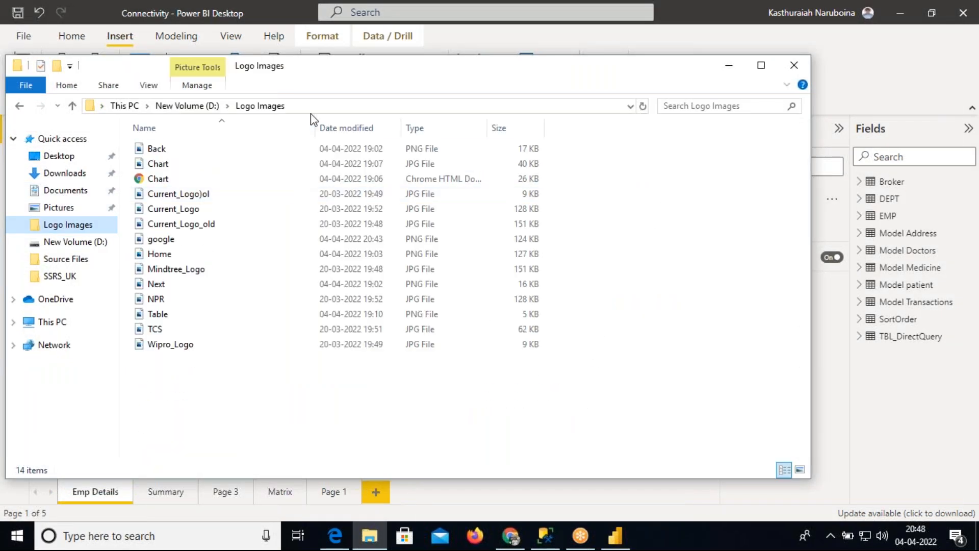
double_click(306, 76)
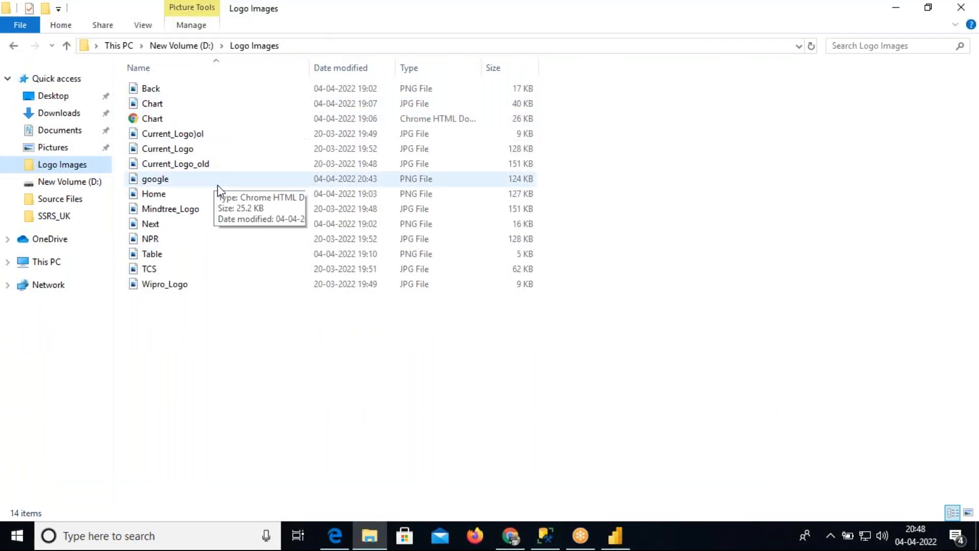
Step: Switch to Power BI Desktop, insert the Next image on the Emp Details page, and fit it into the page's upper-right corner
click(615, 536)
click(561, 76)
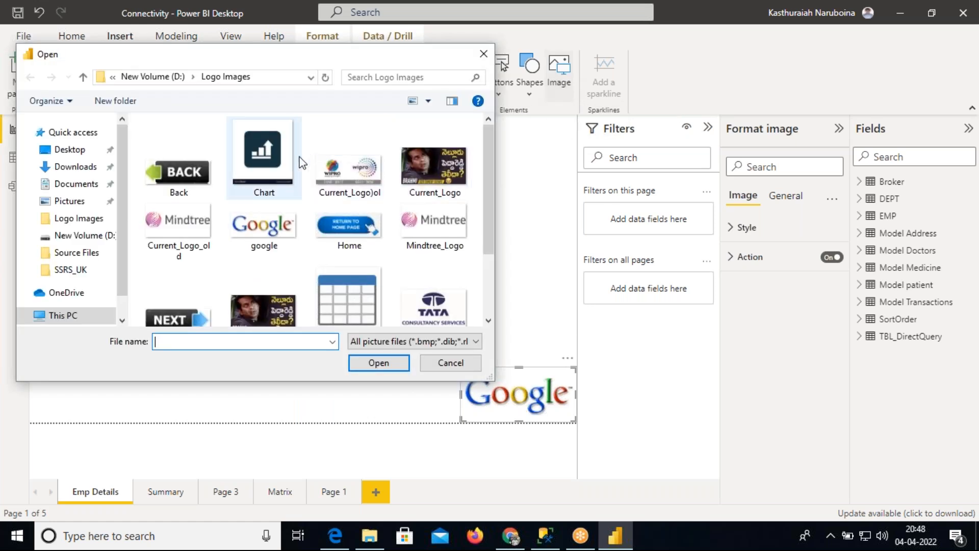
drag(485, 192, 489, 216)
click(179, 288)
click(365, 366)
drag(306, 201, 462, 142)
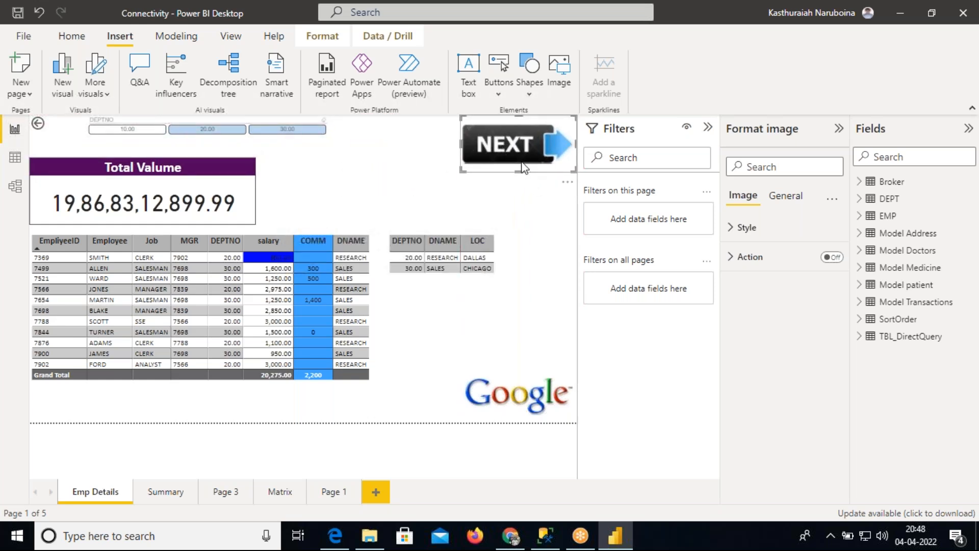
drag(519, 169, 519, 163)
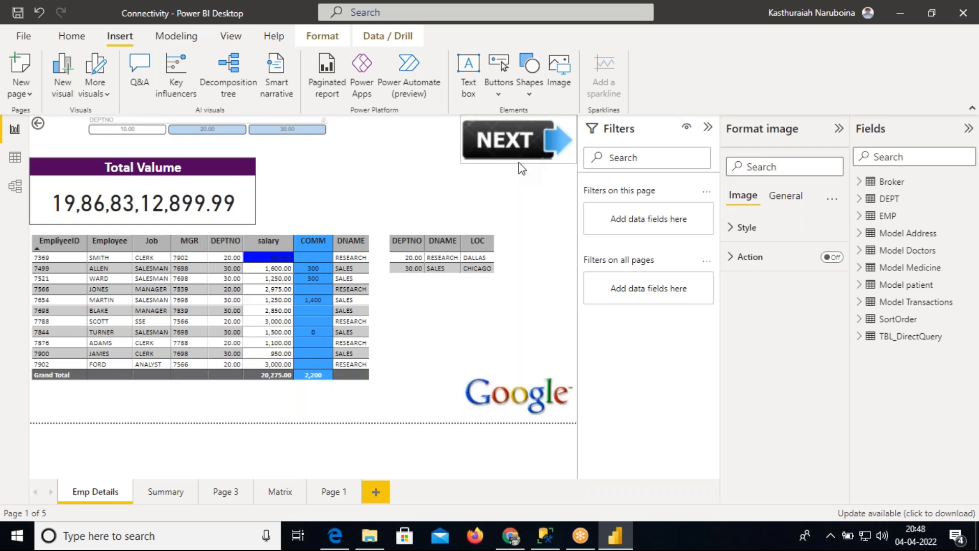
click(520, 158)
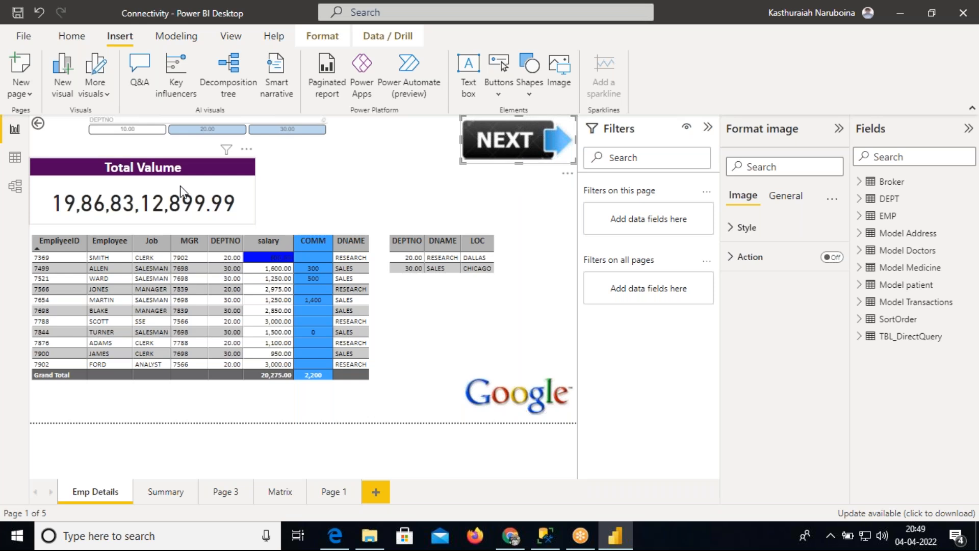
Step: Move the Total Valume card right so that it sits beneath the DEPTNO slicer
drag(228, 198, 297, 206)
click(291, 139)
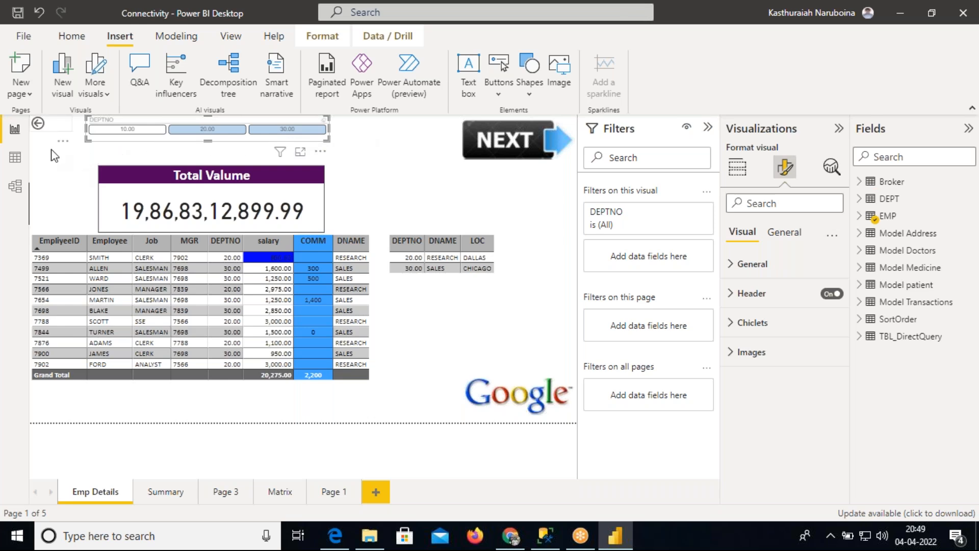
click(558, 82)
click(482, 55)
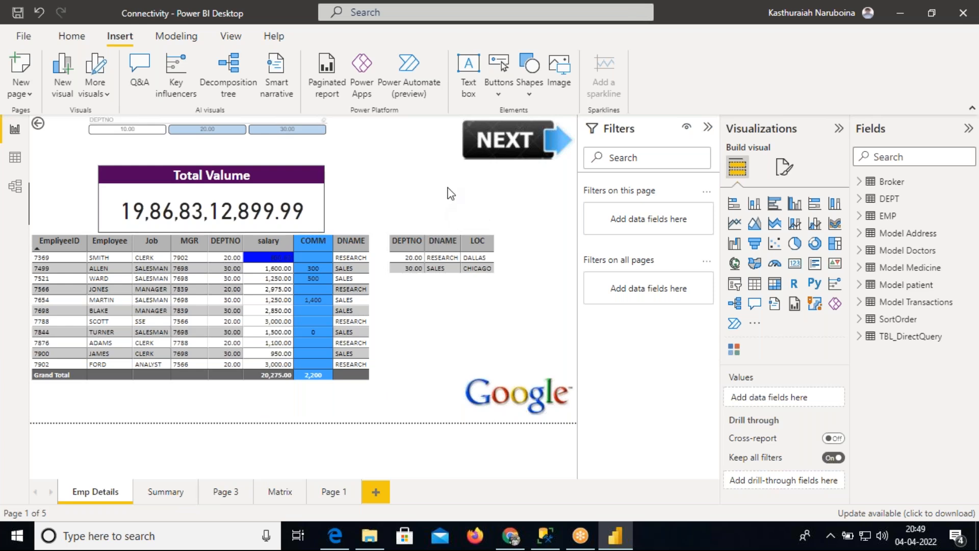
Step: Turn on the Next image's action on Emp Details and set it to Page navigation with Summary as the destination
click(491, 154)
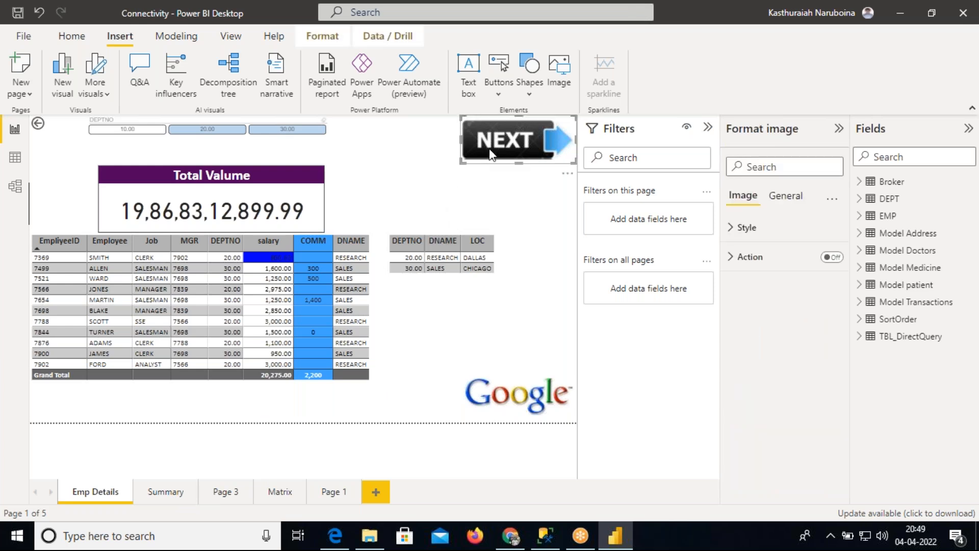
click(732, 258)
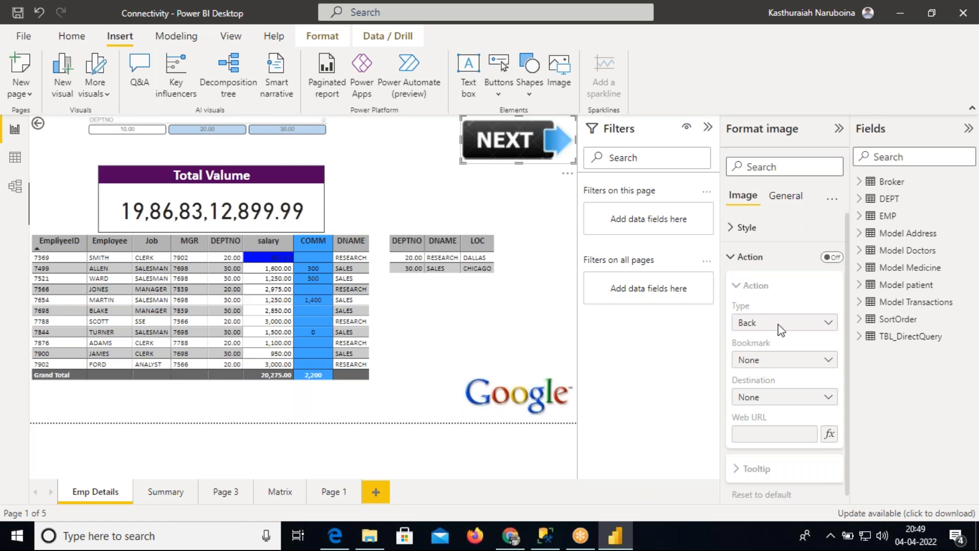
click(831, 257)
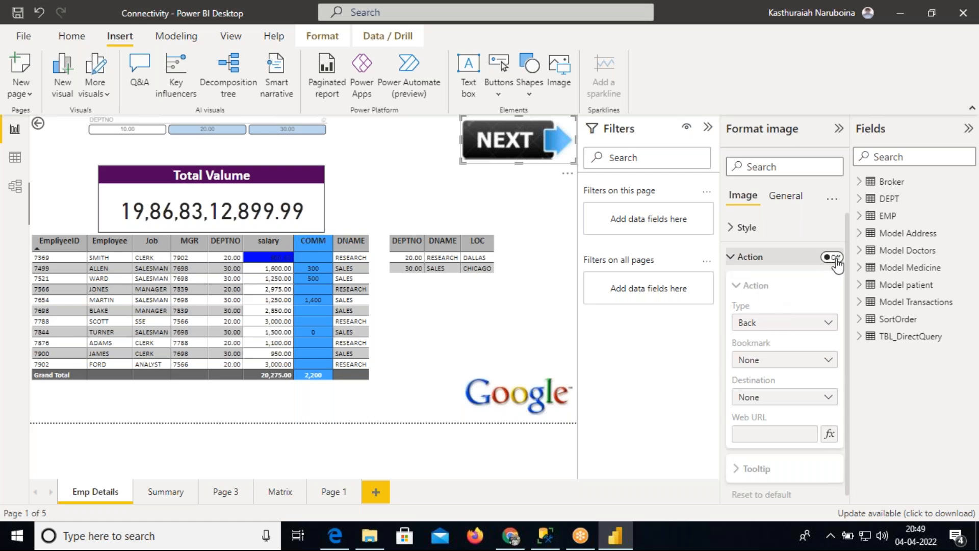
click(788, 322)
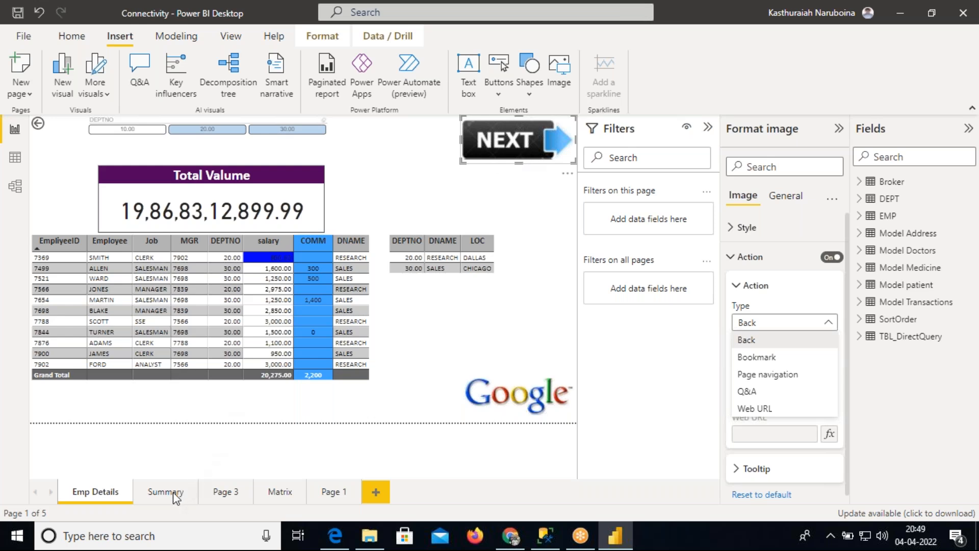
click(766, 378)
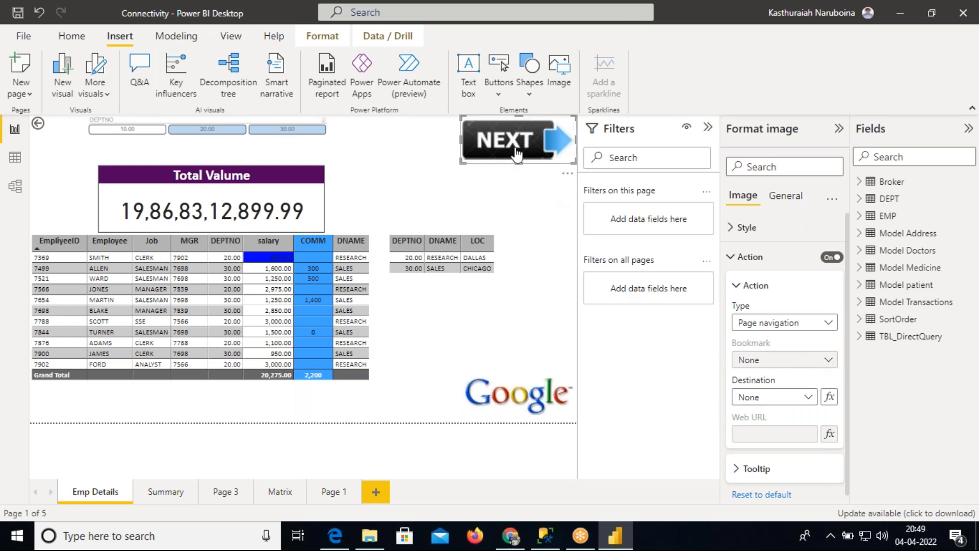
click(810, 398)
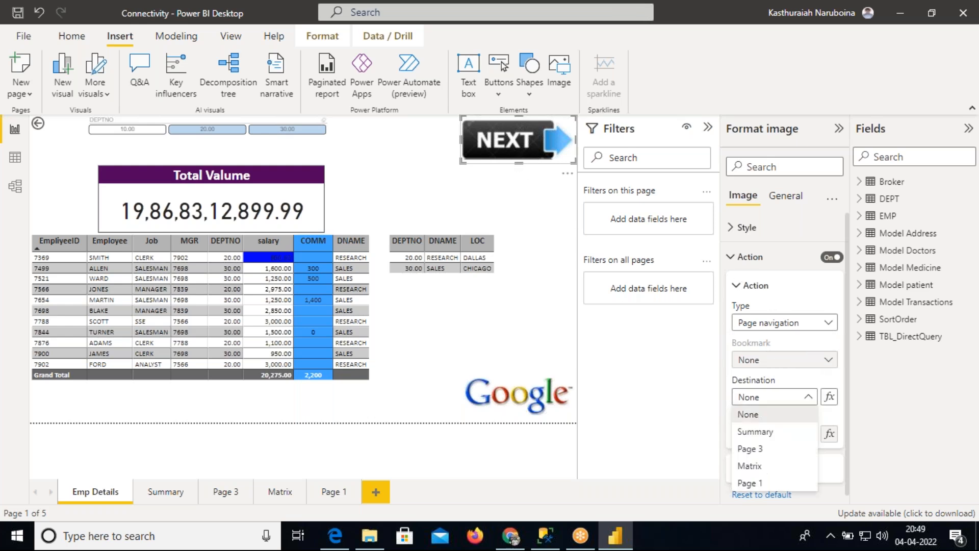
click(759, 437)
click(519, 210)
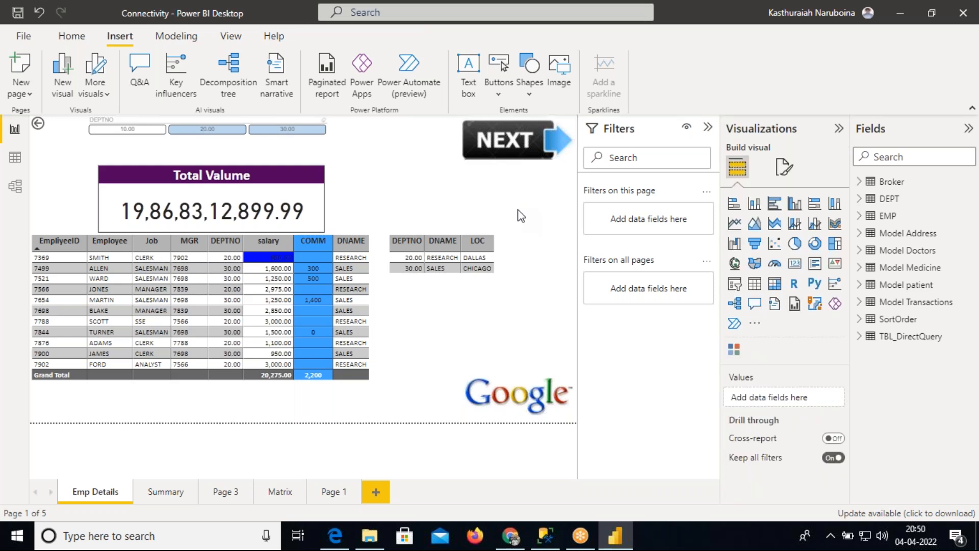
Step: Test the Next image's link to the Summary page, return to Emp Details and review the image's action settings
ctrl+click(516, 151)
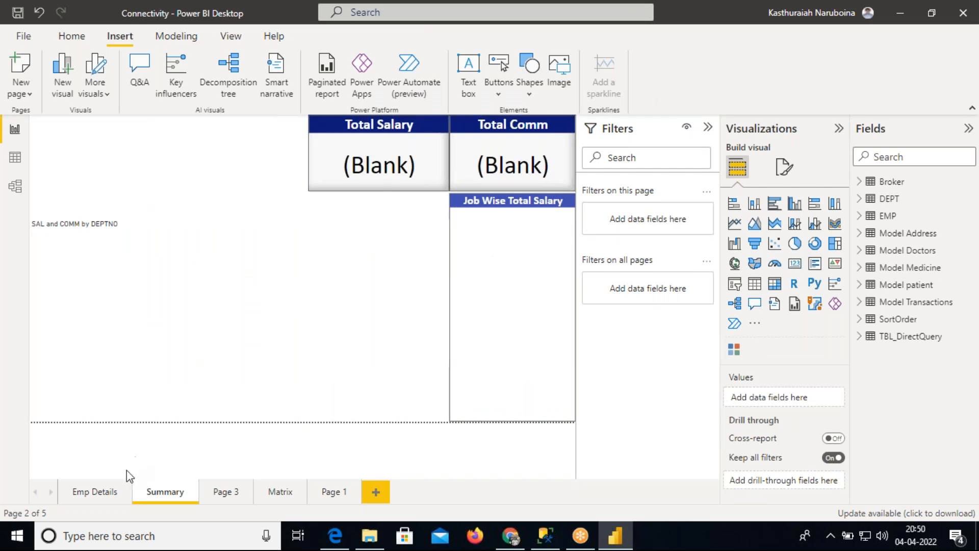
click(100, 501)
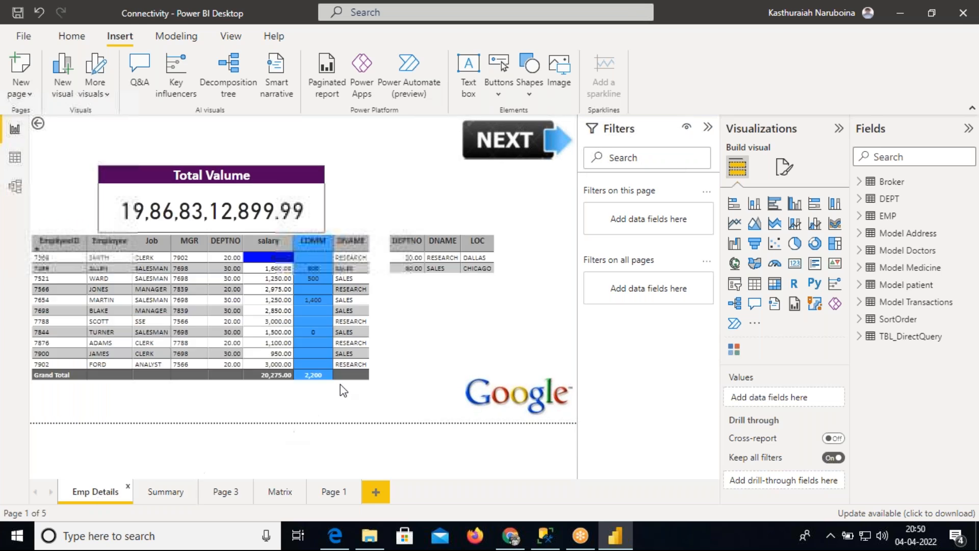
click(501, 150)
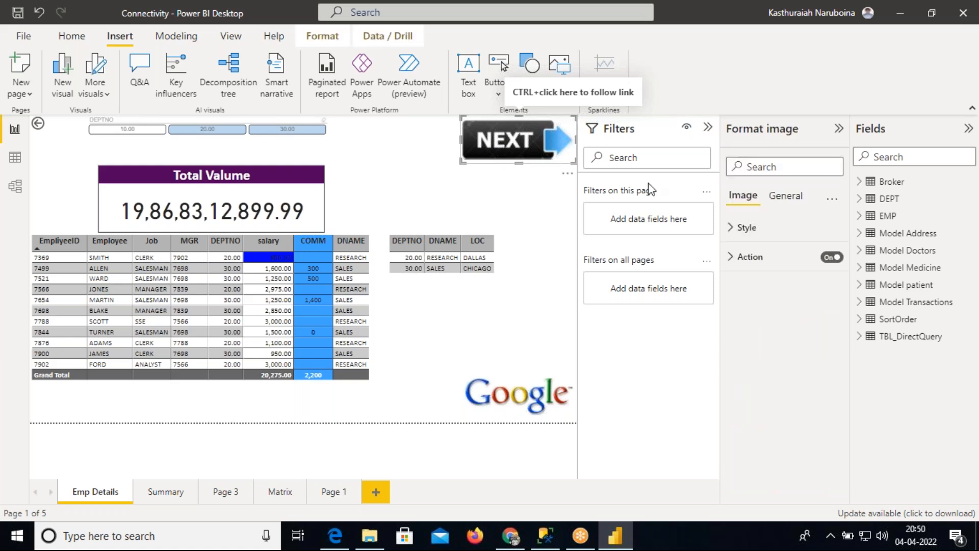
click(752, 256)
click(776, 331)
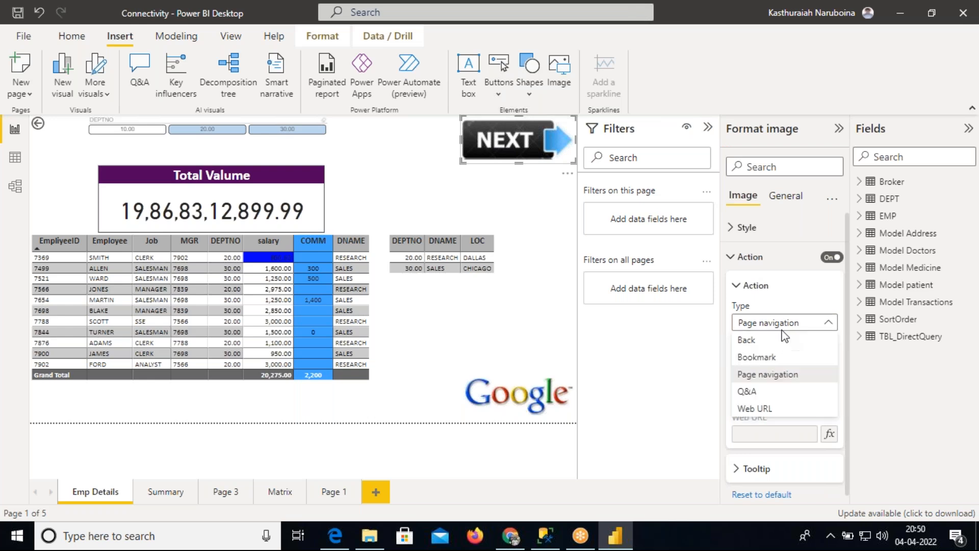
click(776, 375)
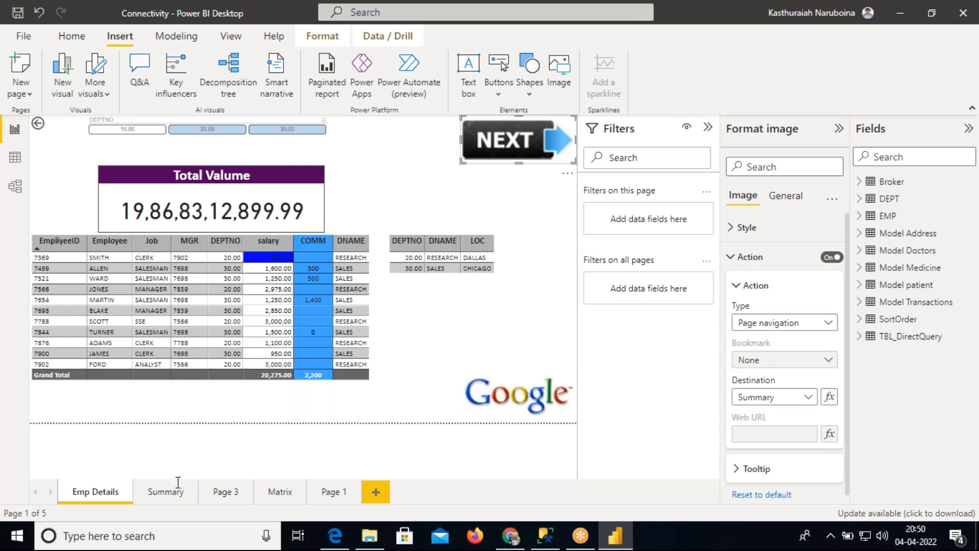
Step: On the Summary page, move the Total Salary and Total Comm cards left to free the upper-right corner
click(162, 494)
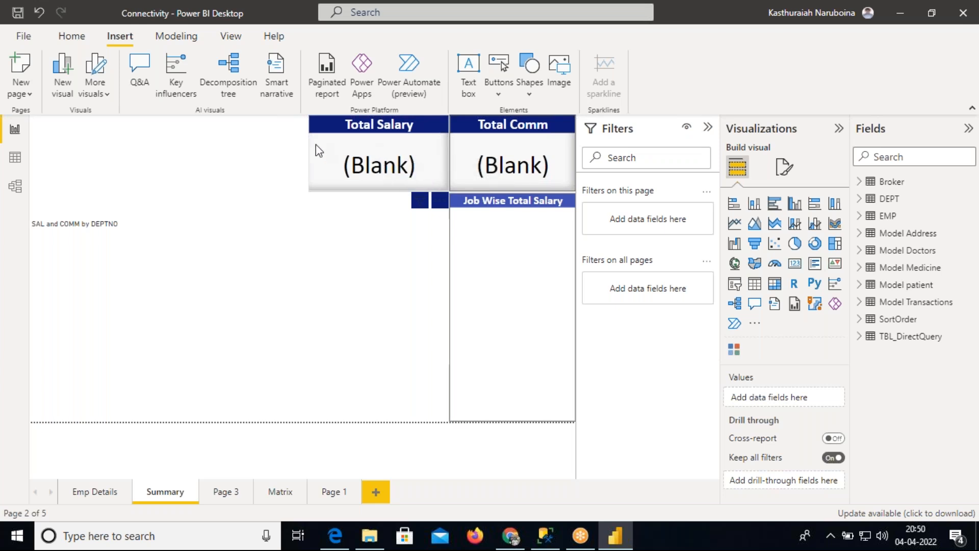
drag(316, 145, 142, 144)
drag(510, 166, 333, 147)
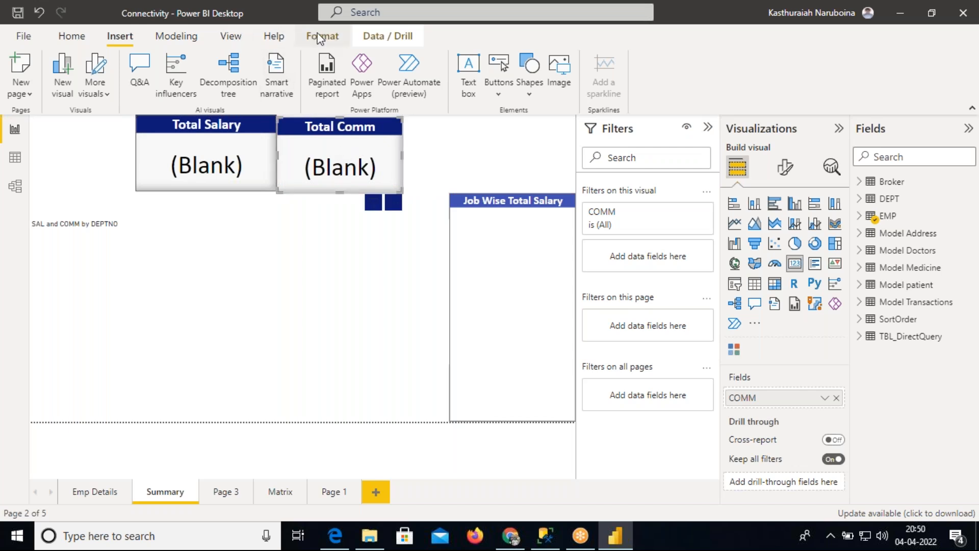
Step: Insert the Next image on the Summary page and place it above the Job Wise Total Salary visual
click(567, 74)
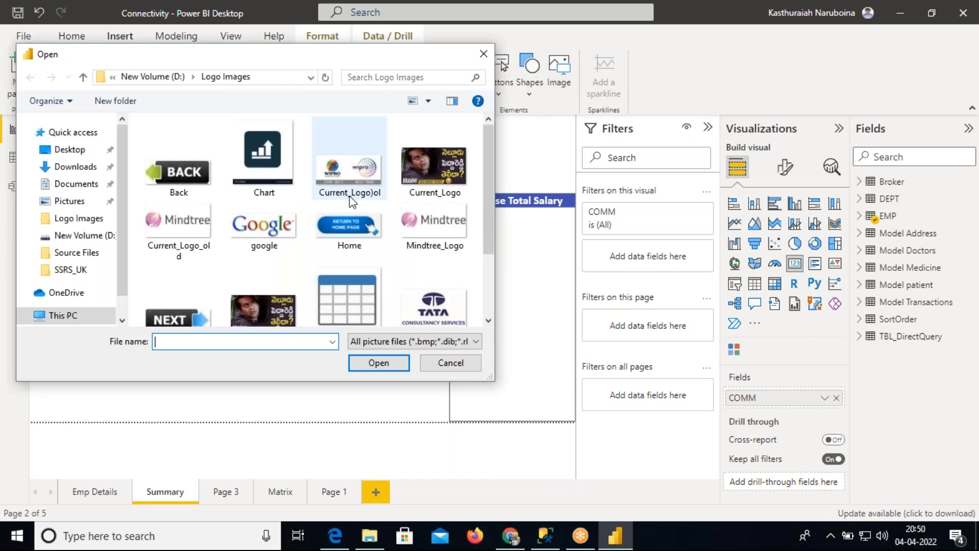
click(176, 314)
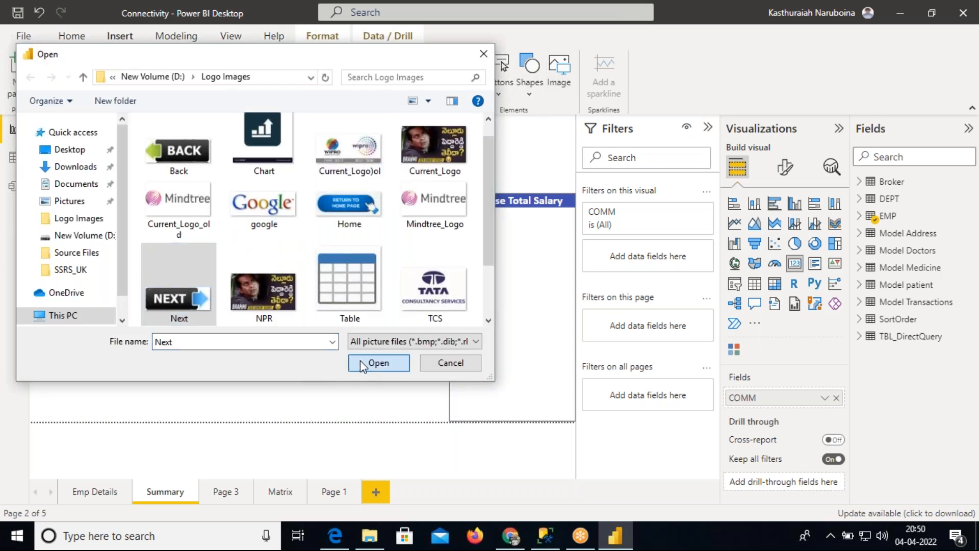
click(361, 363)
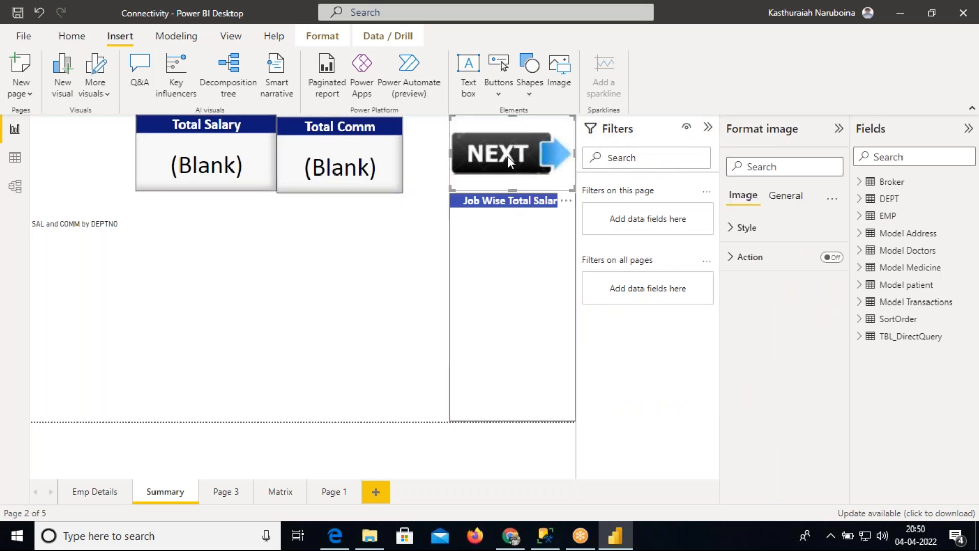
Step: Insert the Back image in the Summary page's upper-left corner, making it slightly shorter and wider beside the Total Salary card
click(560, 71)
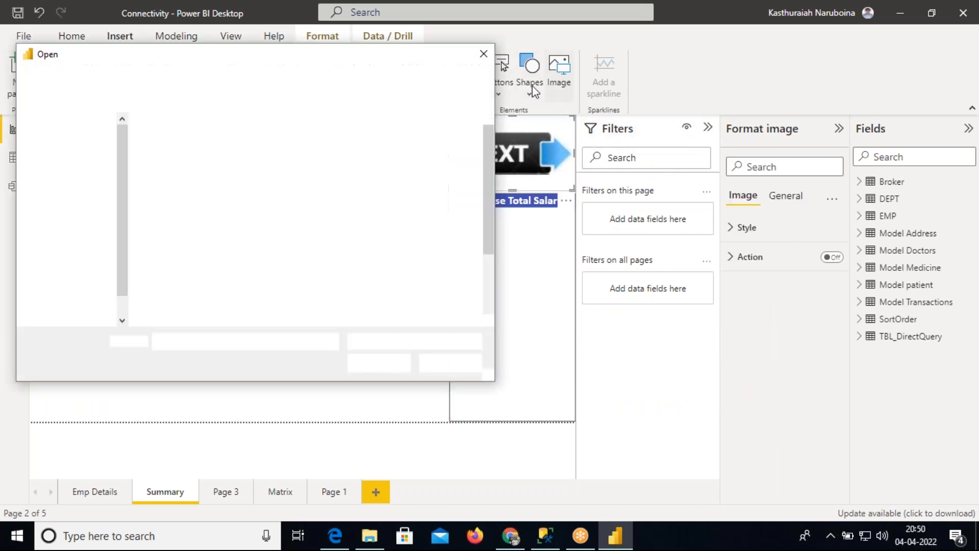
click(209, 171)
click(378, 365)
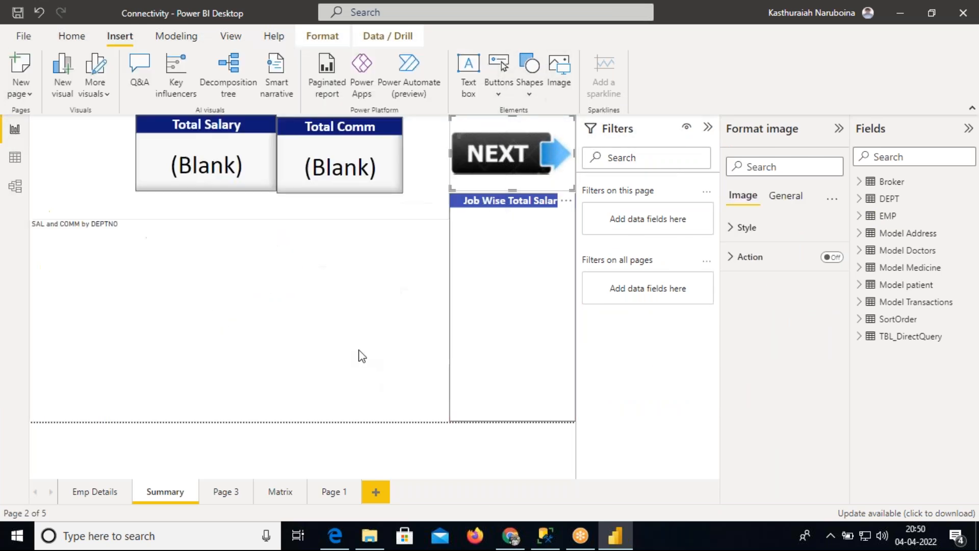
drag(105, 188, 118, 146)
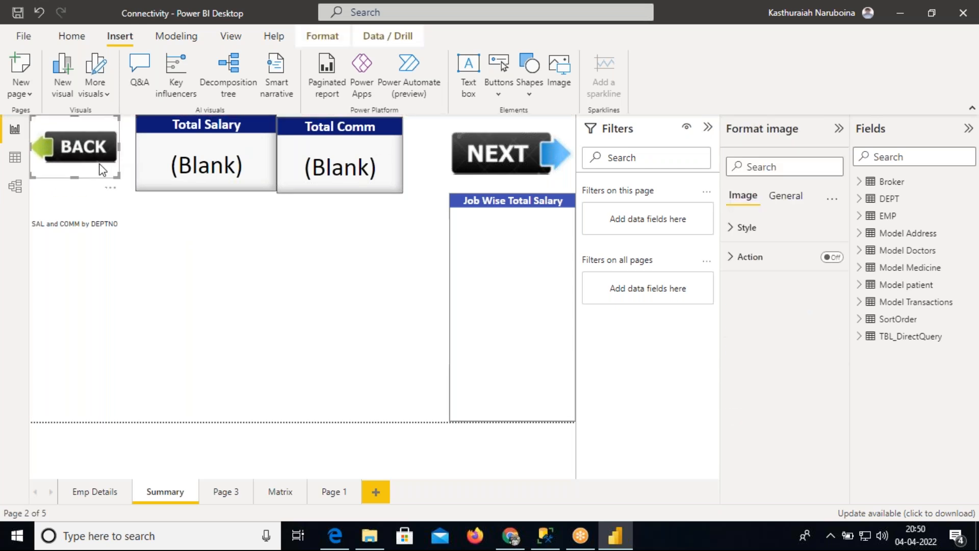
drag(76, 178, 76, 170)
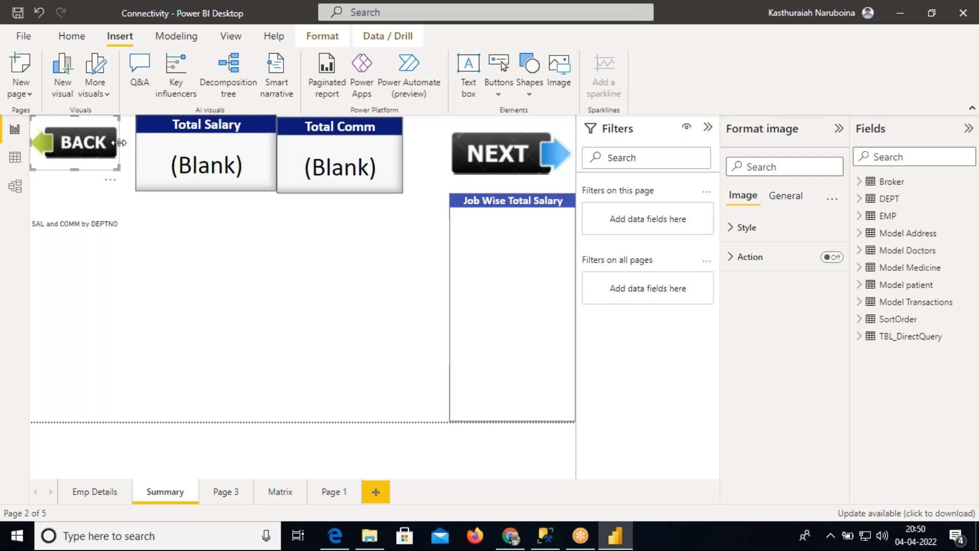
drag(119, 143, 125, 143)
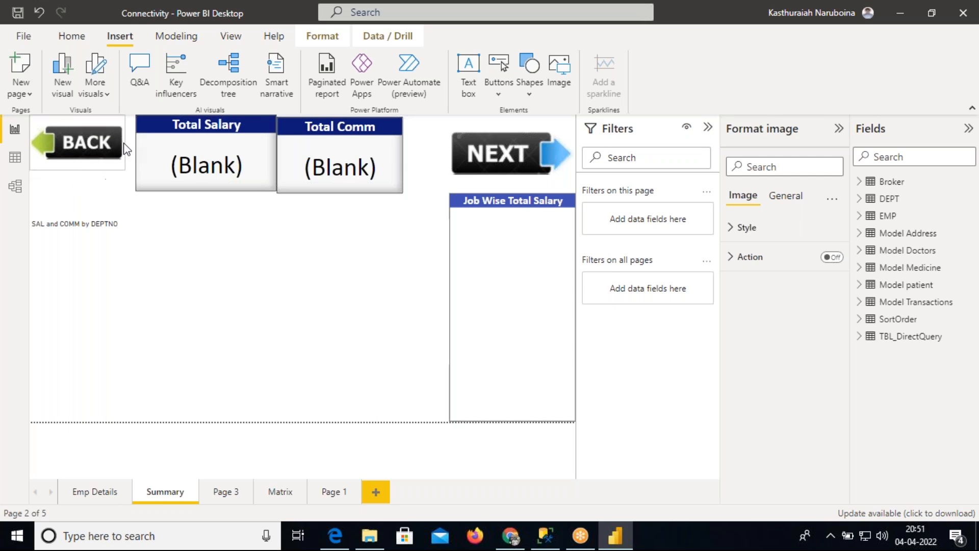
Step: Turn on the Summary page's Next image action and set it to Page navigation with Page 3 as the destination
click(512, 153)
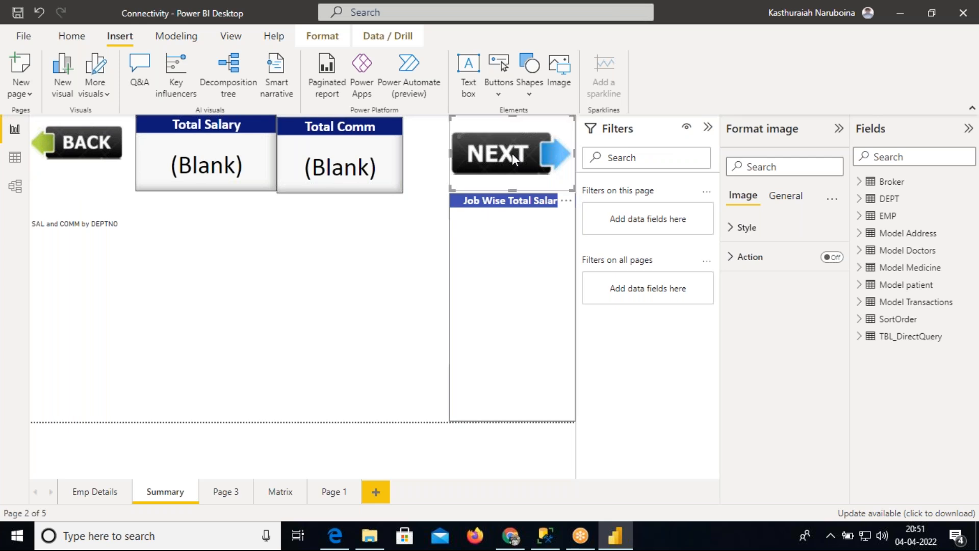
click(832, 258)
click(732, 257)
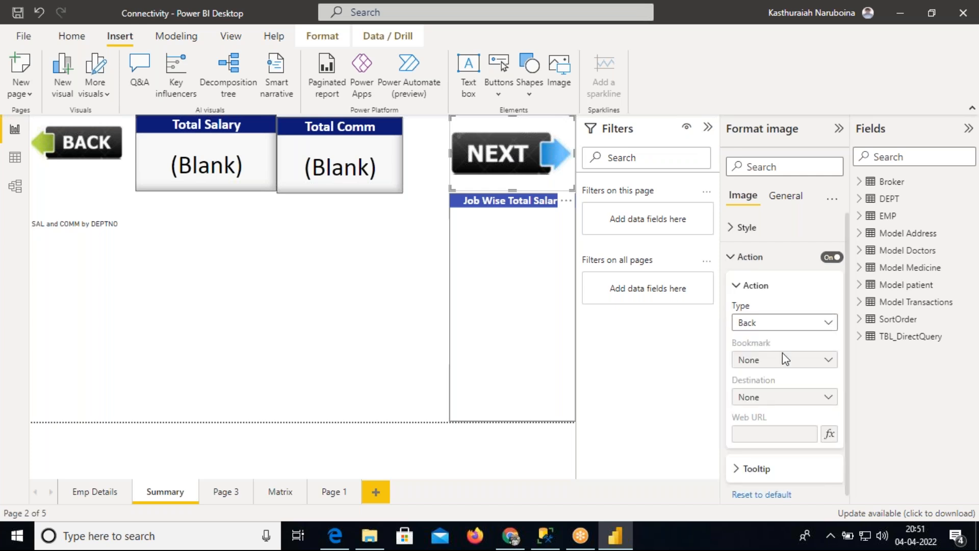
click(784, 326)
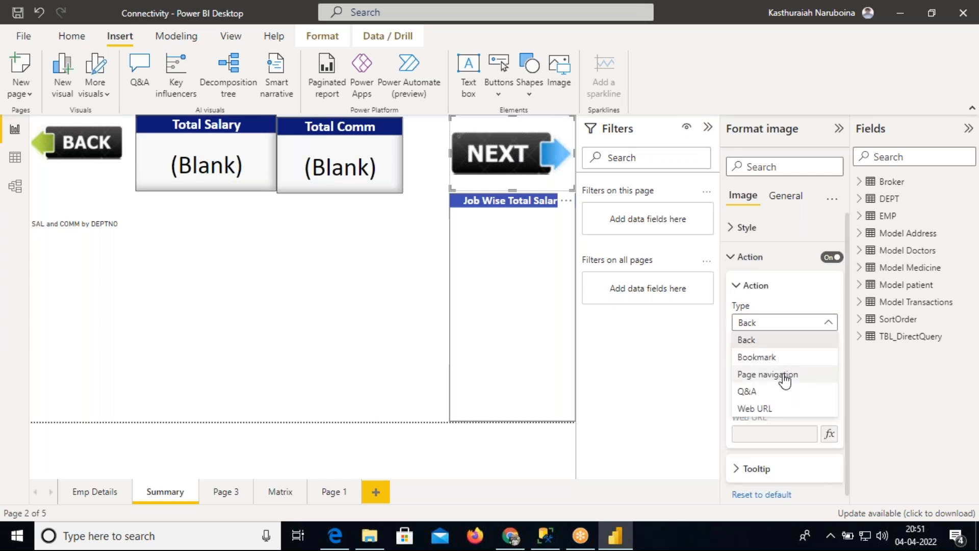
click(784, 380)
click(793, 399)
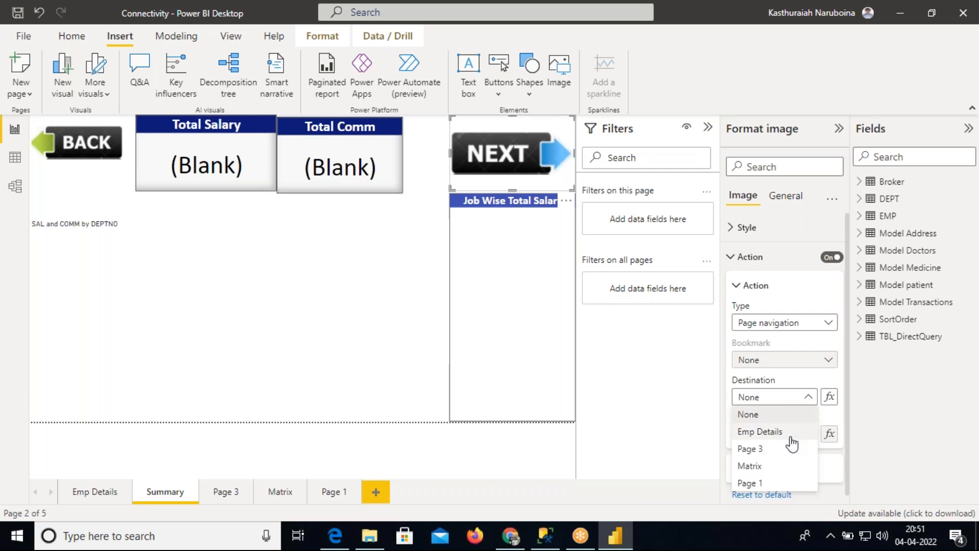
click(784, 450)
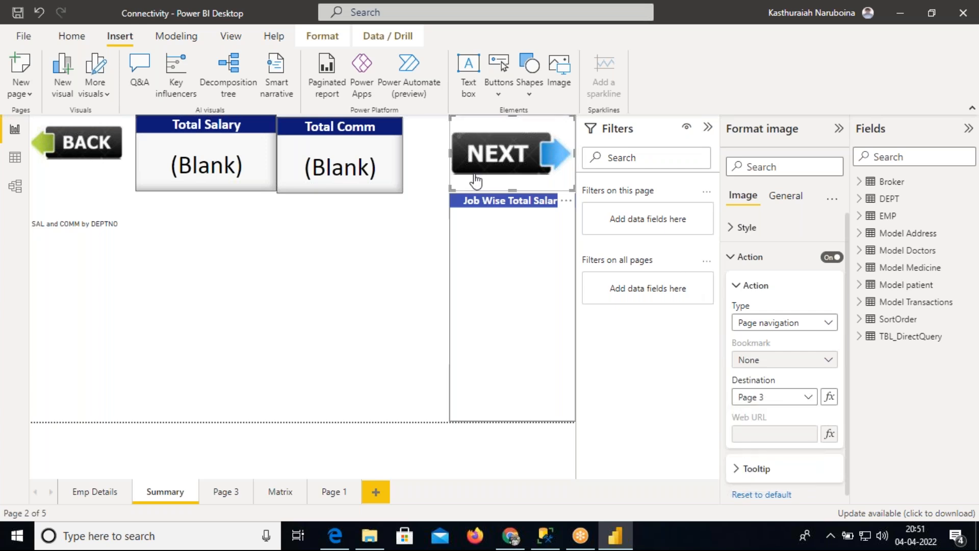
click(437, 167)
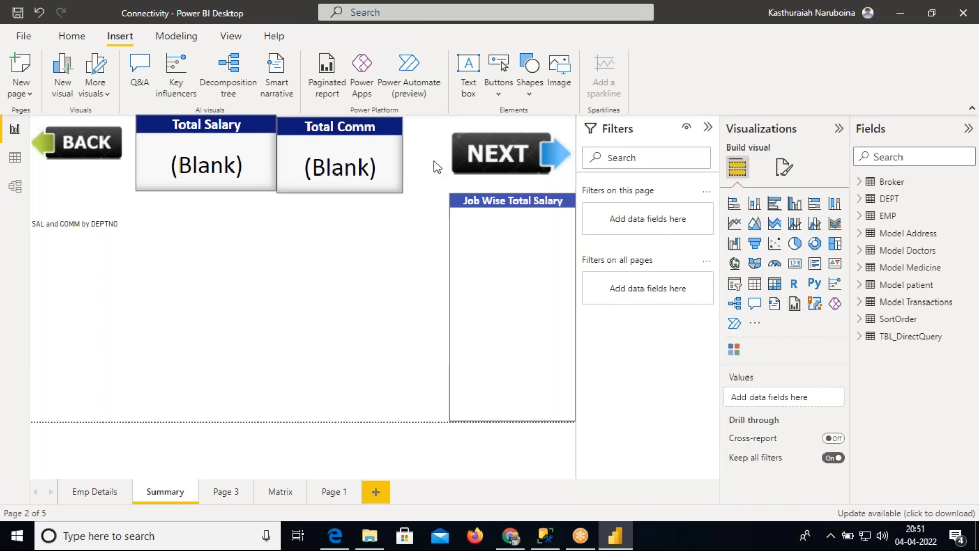
Step: Turn on the Summary page's Back image action and set it to Page navigation with Emp Details as the destination
click(86, 152)
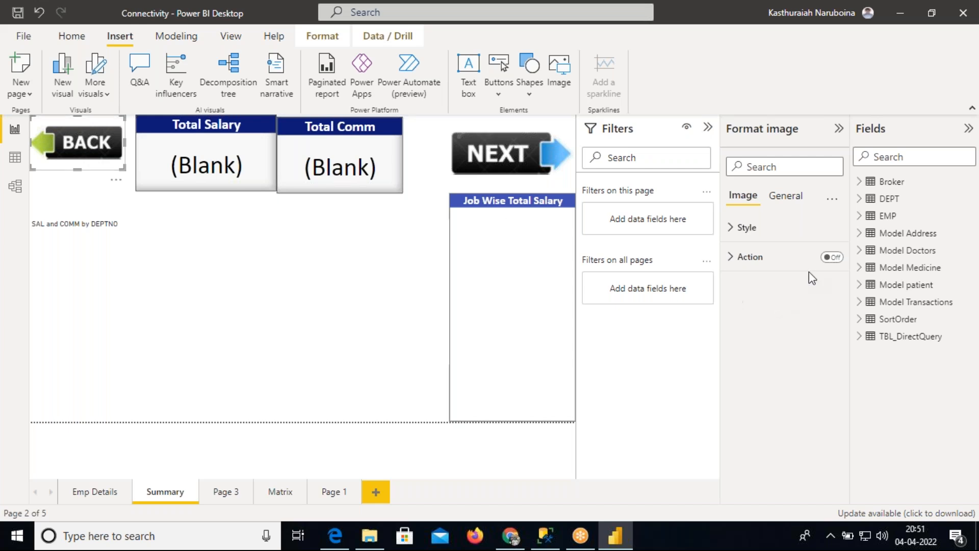
click(832, 257)
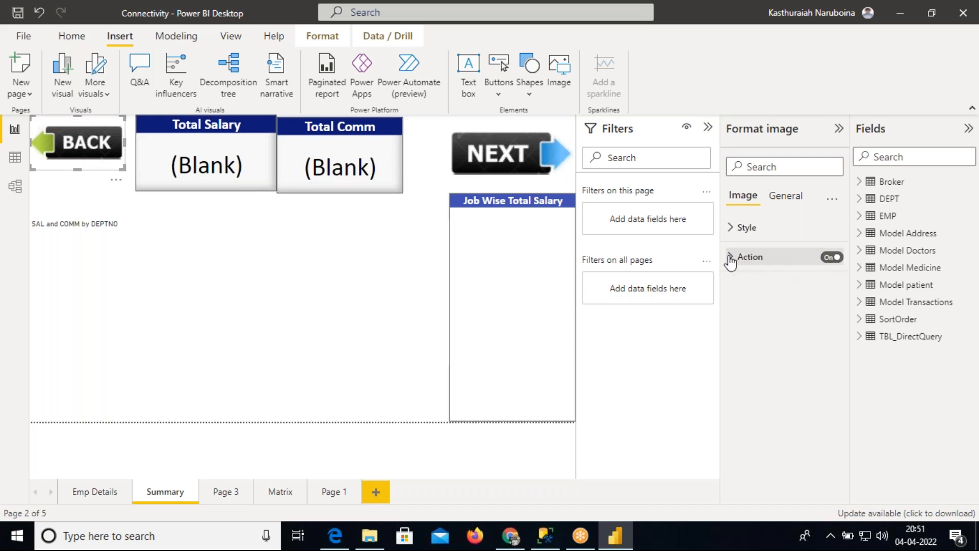
click(730, 257)
click(763, 326)
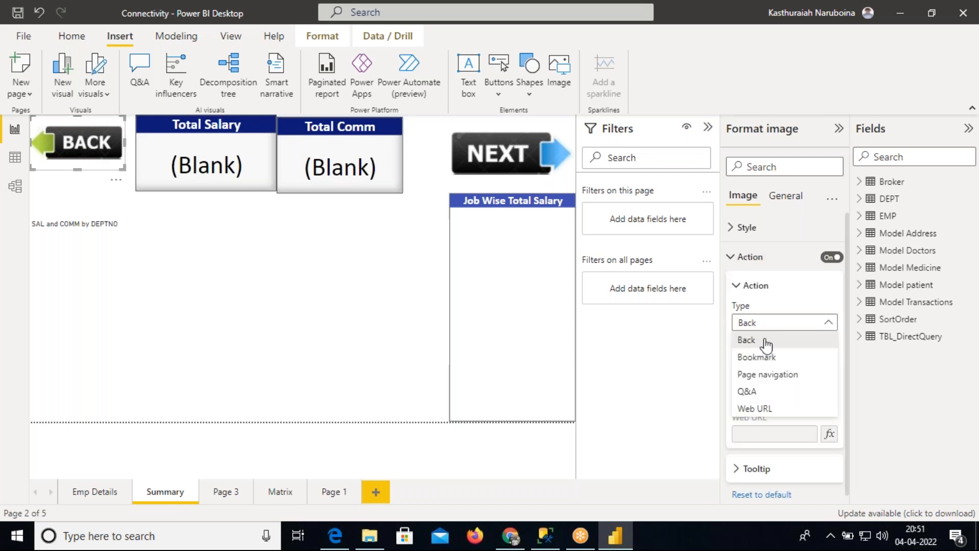
click(767, 374)
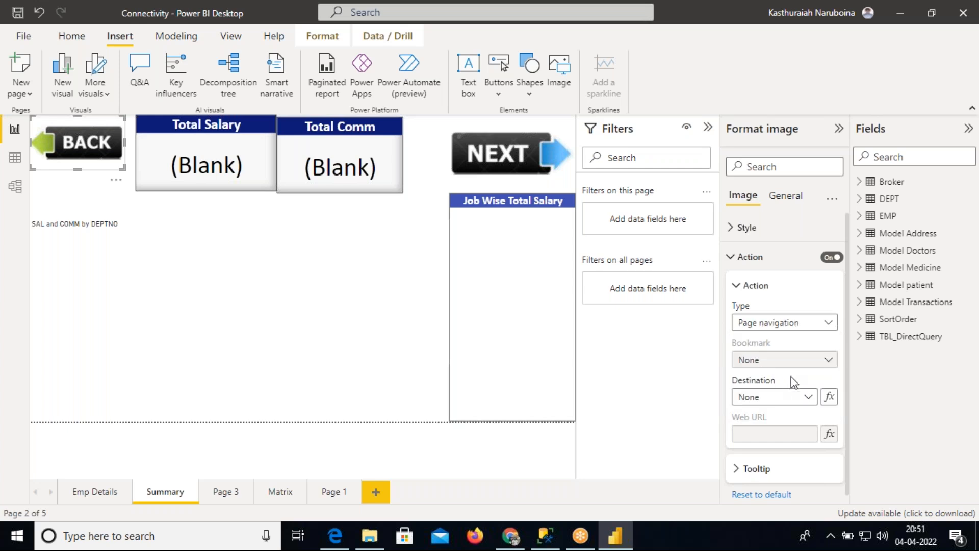
click(798, 403)
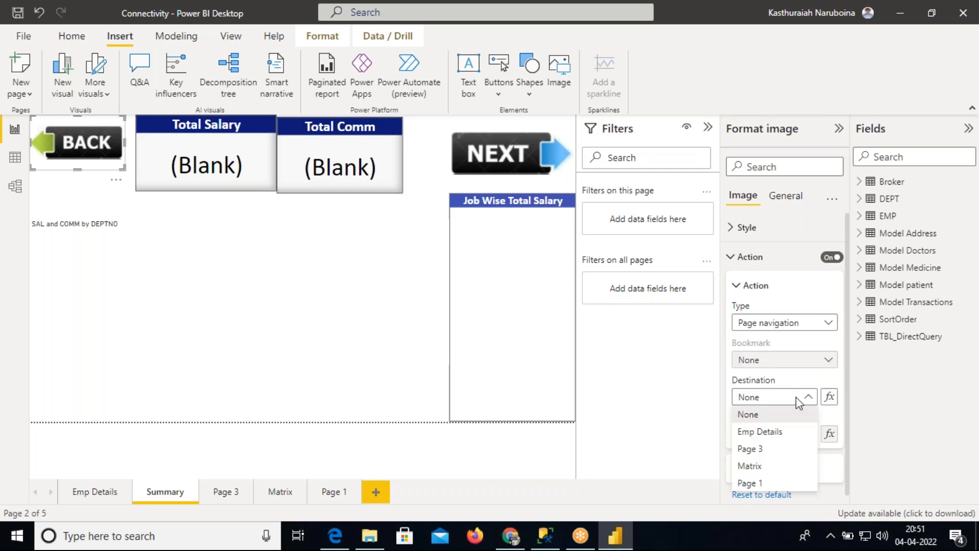
click(785, 434)
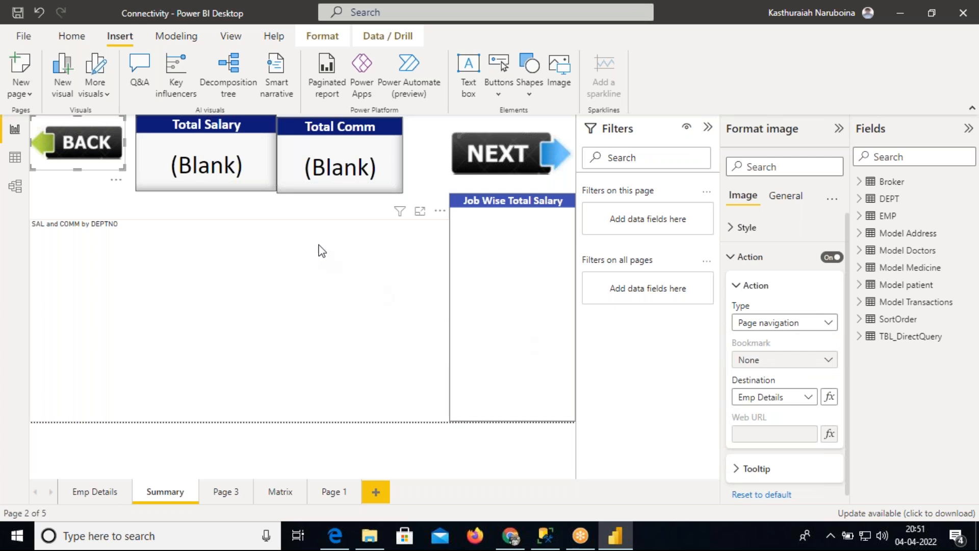
click(323, 226)
click(325, 206)
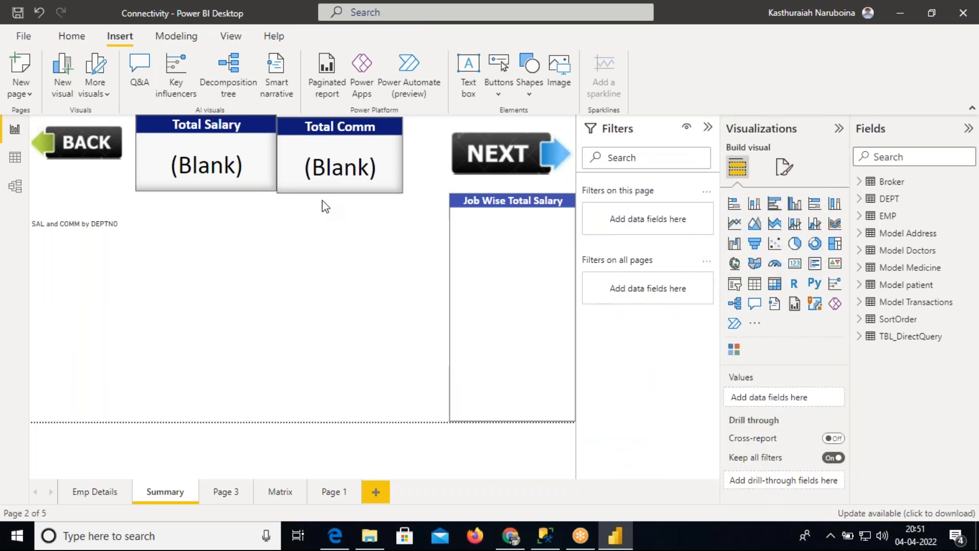
Step: Open Page 3, inspect the EMP fields behind the SAL and COMM by JOB visual, and try to refresh the report data
click(229, 492)
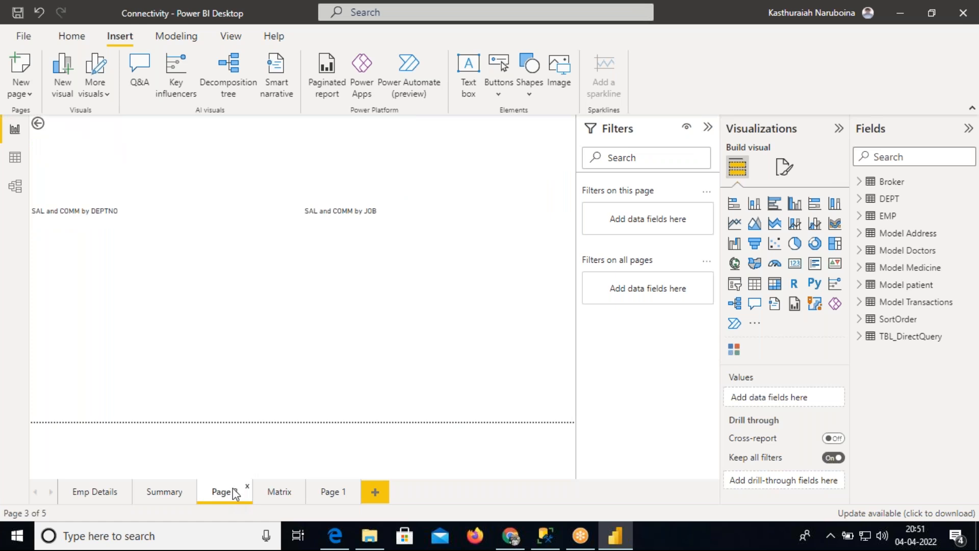
click(458, 322)
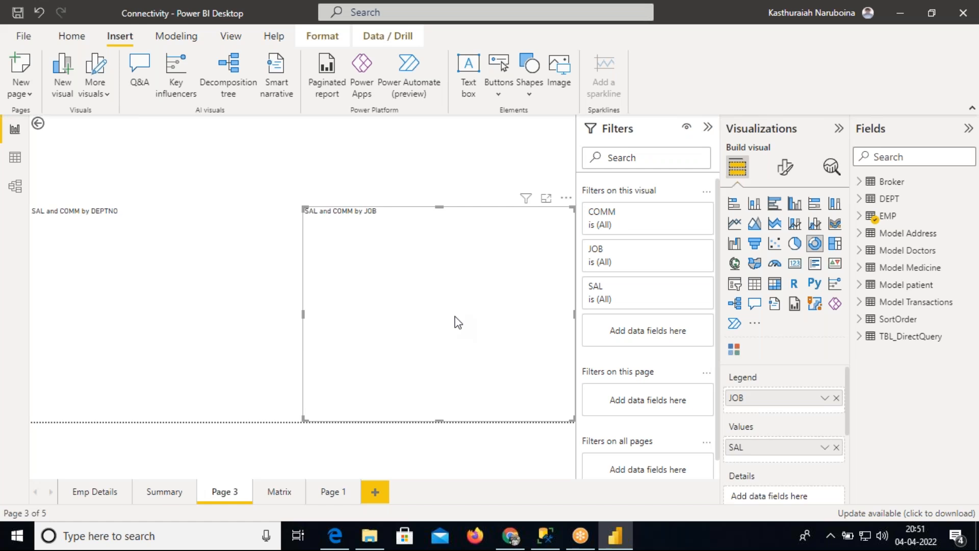
click(860, 217)
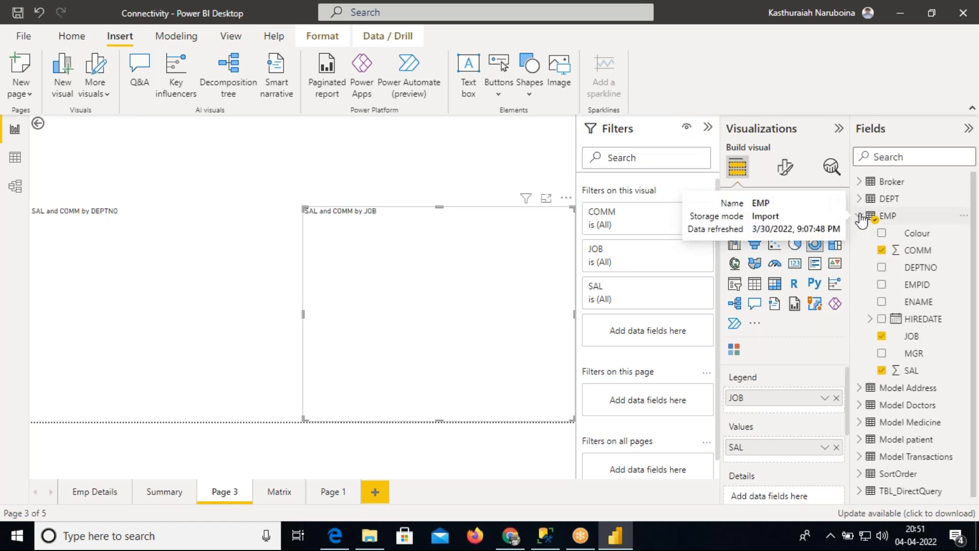
click(93, 40)
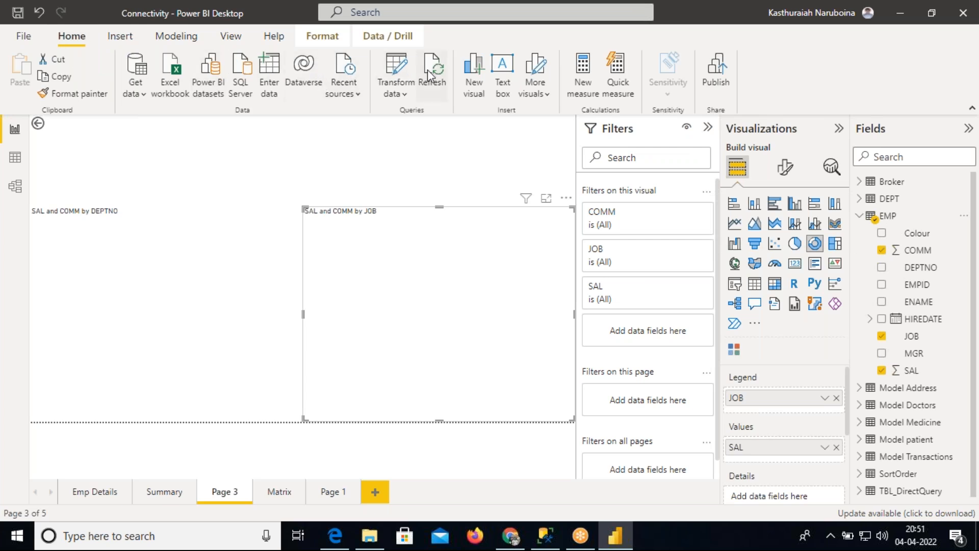
click(431, 76)
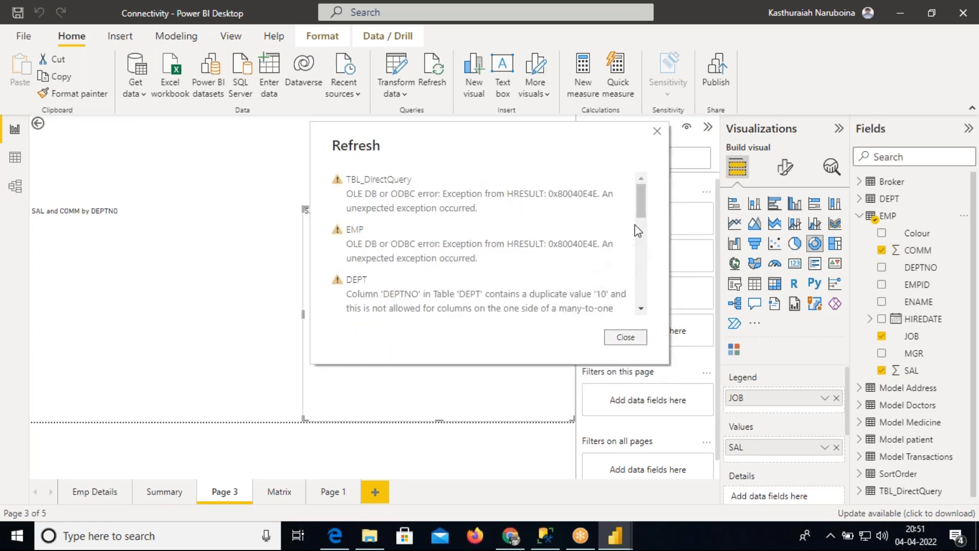
drag(641, 201, 640, 305)
click(632, 339)
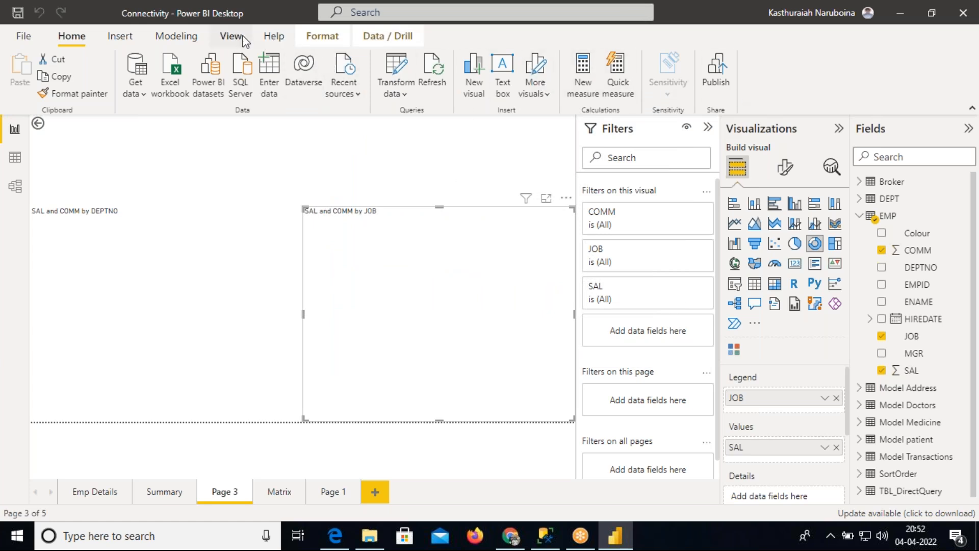
Step: Insert the Next image on Page 3, reduce its height and place it in the page's upper-right corner
click(124, 36)
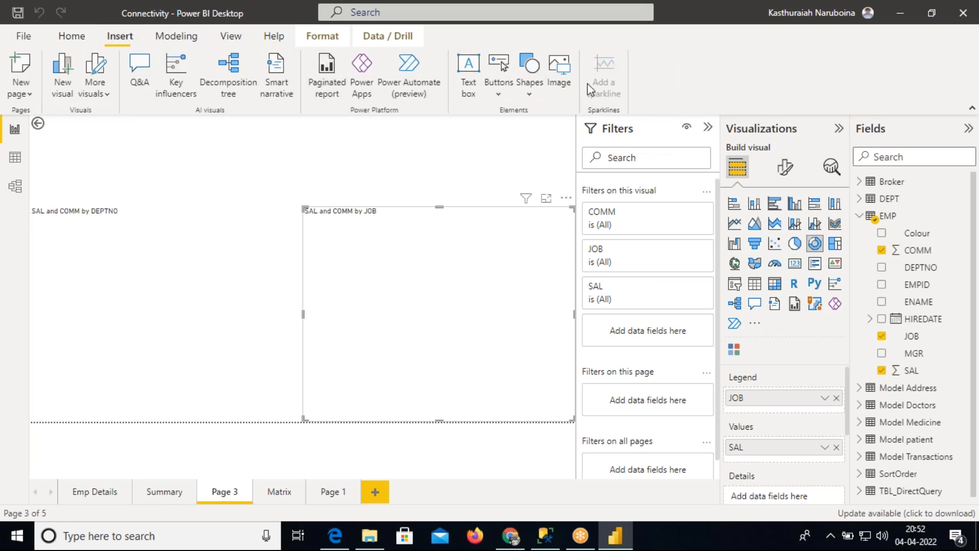
click(561, 76)
click(176, 308)
click(377, 363)
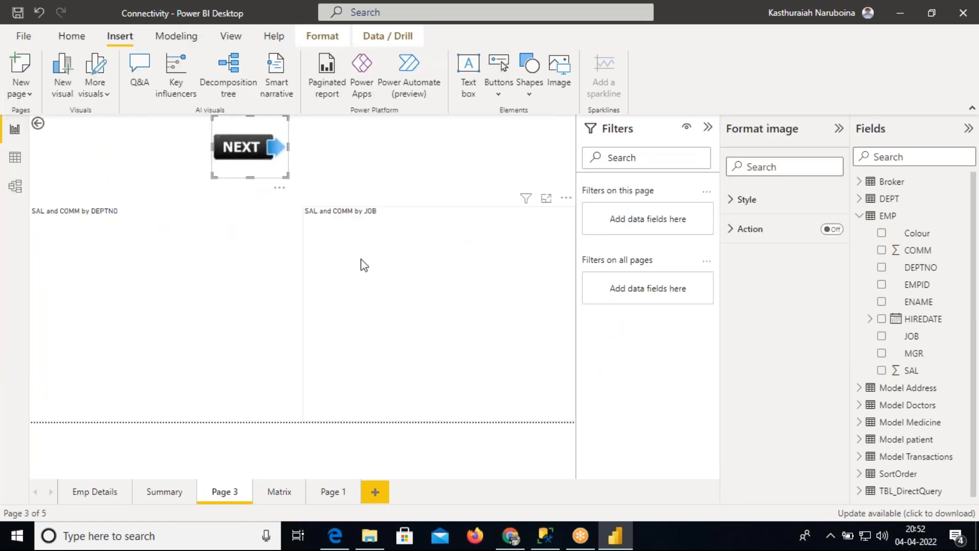
drag(257, 168, 553, 142)
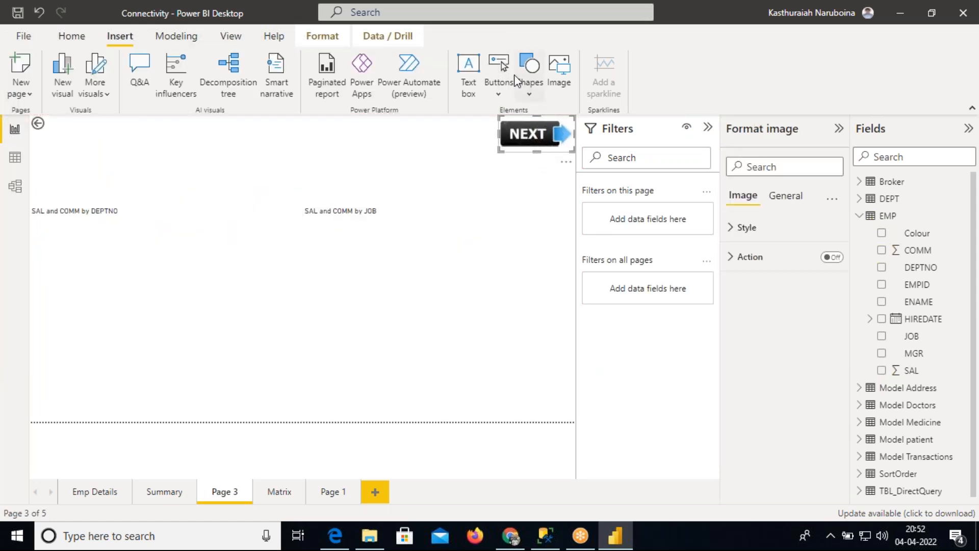
Step: Insert the Back image from the Logo Images folder on Page 3 and place it, reduced in height, in the page's upper-left corner
click(559, 70)
click(179, 162)
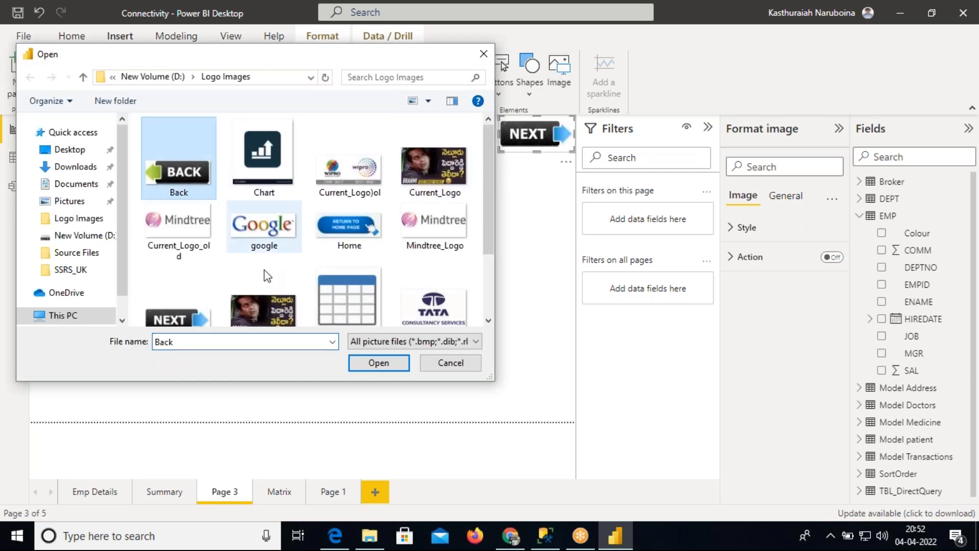
click(362, 365)
drag(226, 148, 69, 145)
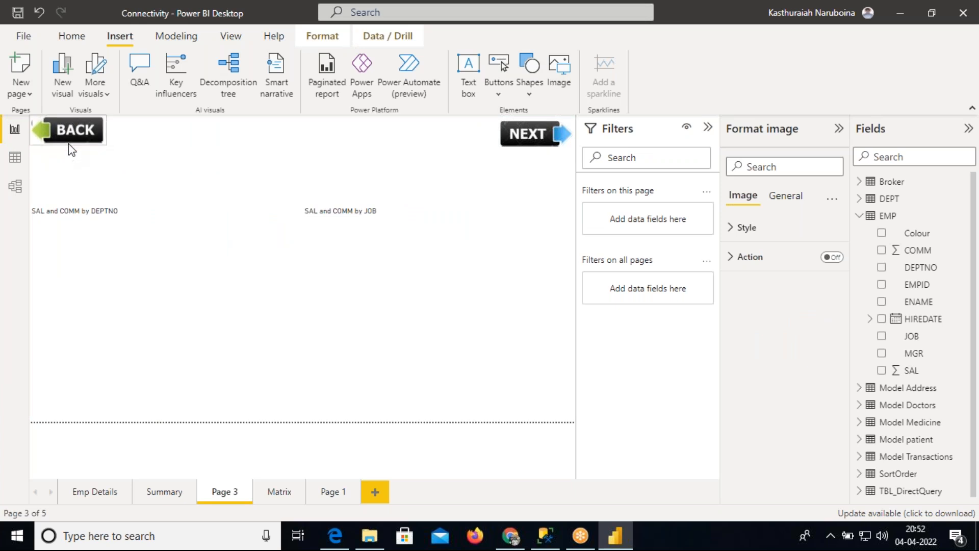
click(230, 165)
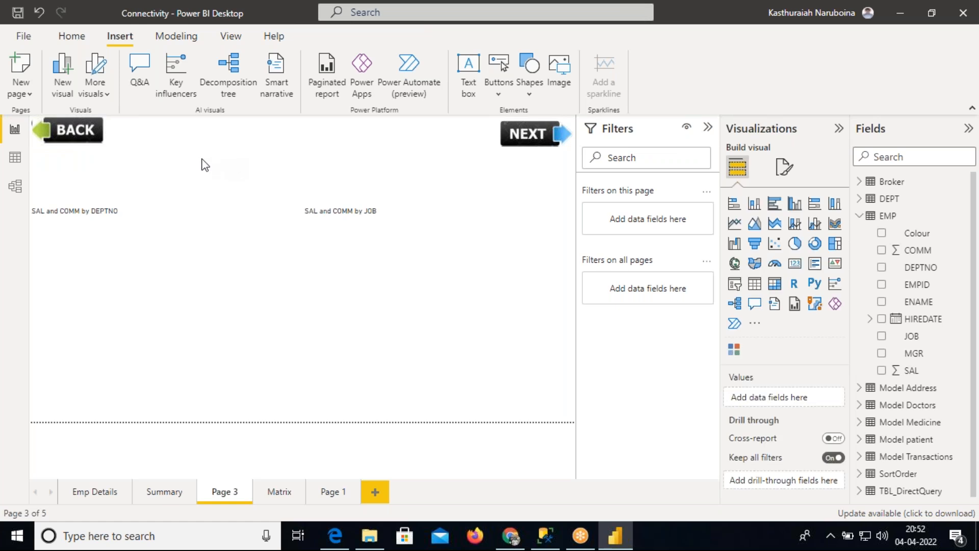
Step: Turn on Page 3's Next image action and set it to Page navigation with Matrix as the destination
click(532, 138)
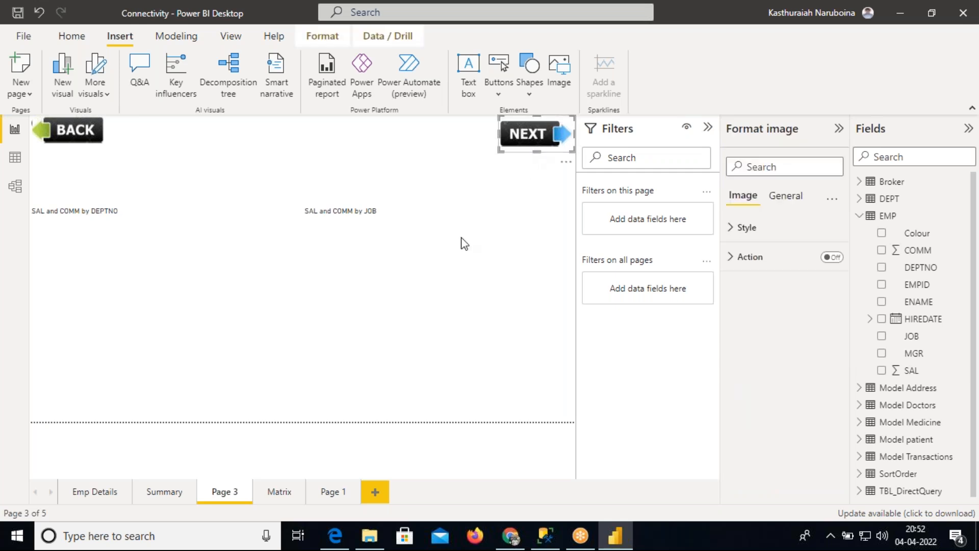
click(832, 257)
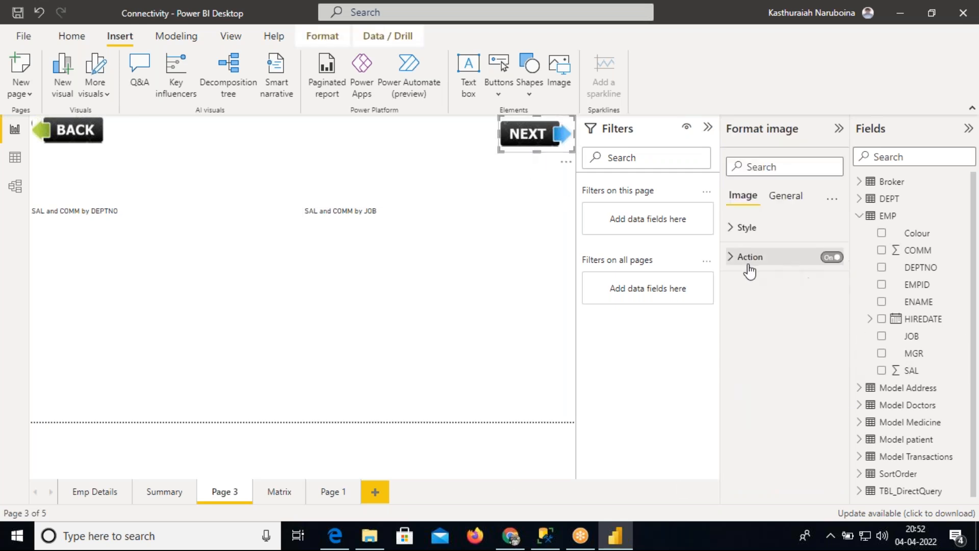
click(731, 258)
click(774, 325)
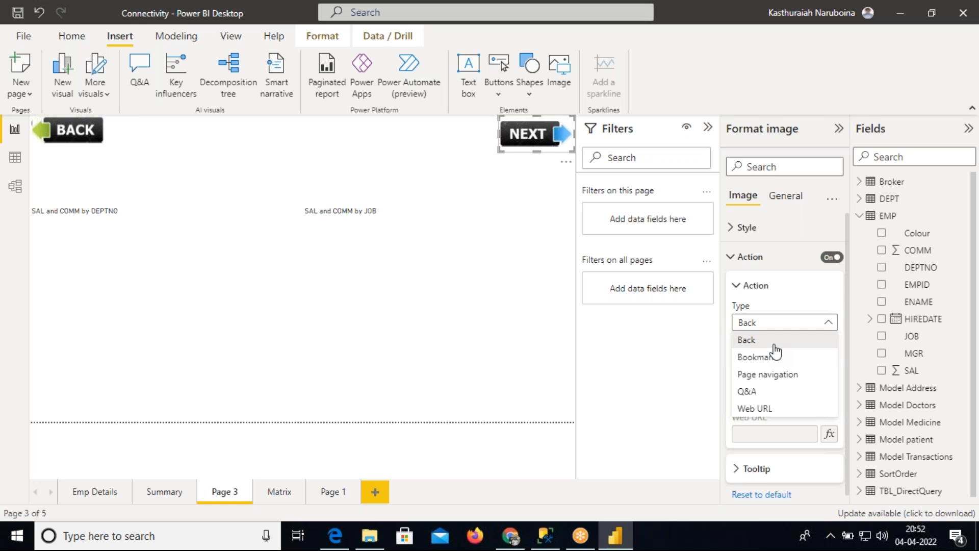
click(776, 375)
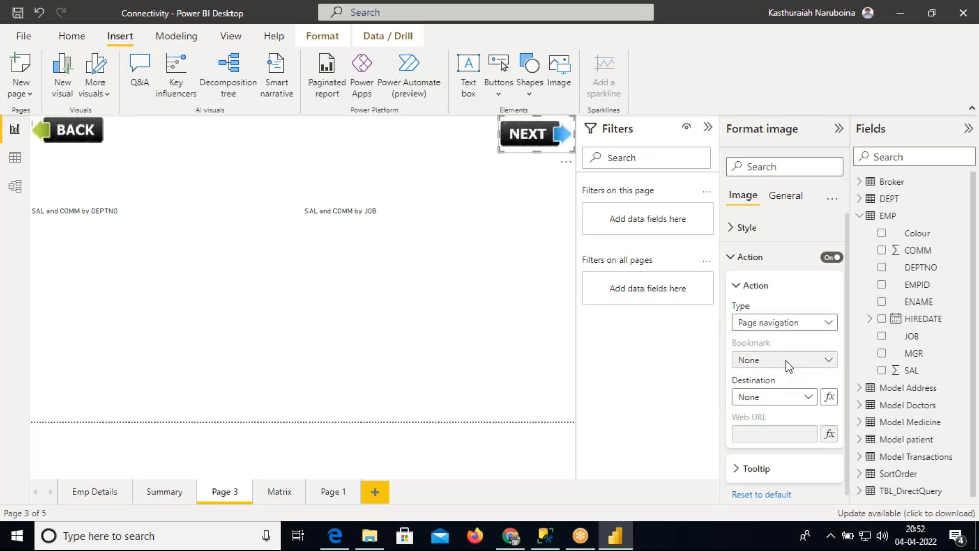
click(786, 397)
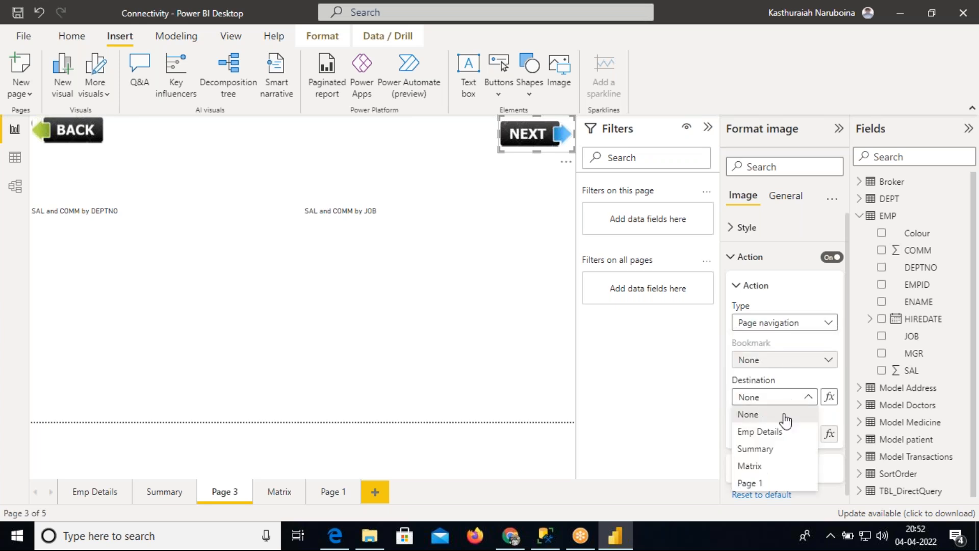
click(769, 466)
click(380, 165)
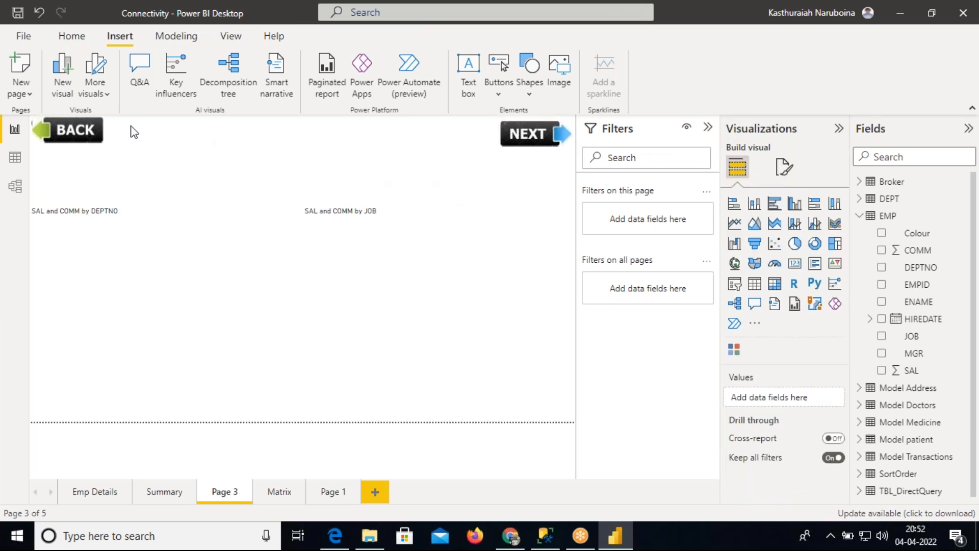
Step: Turn on Page 3's Back image action and set it to Page navigation with Summary as the destination
click(88, 134)
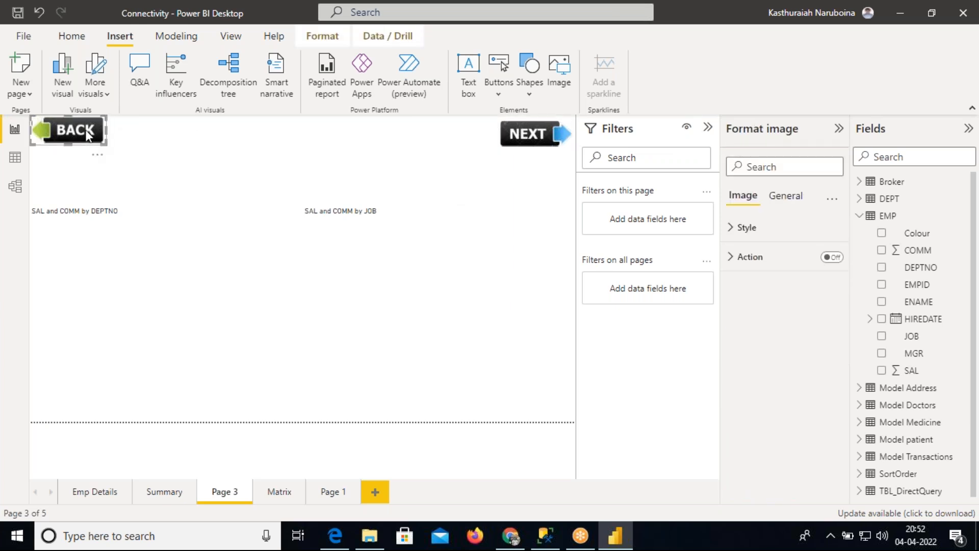
click(832, 257)
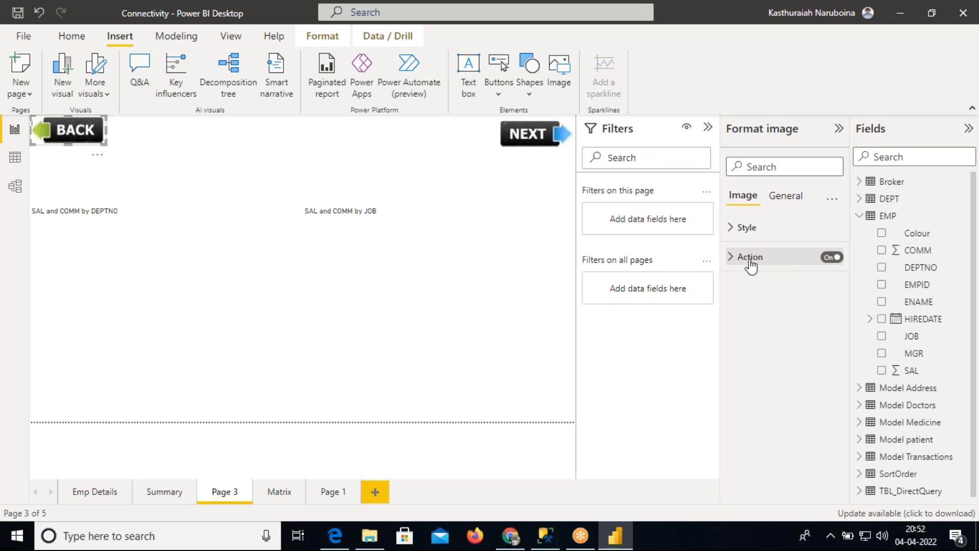
click(738, 258)
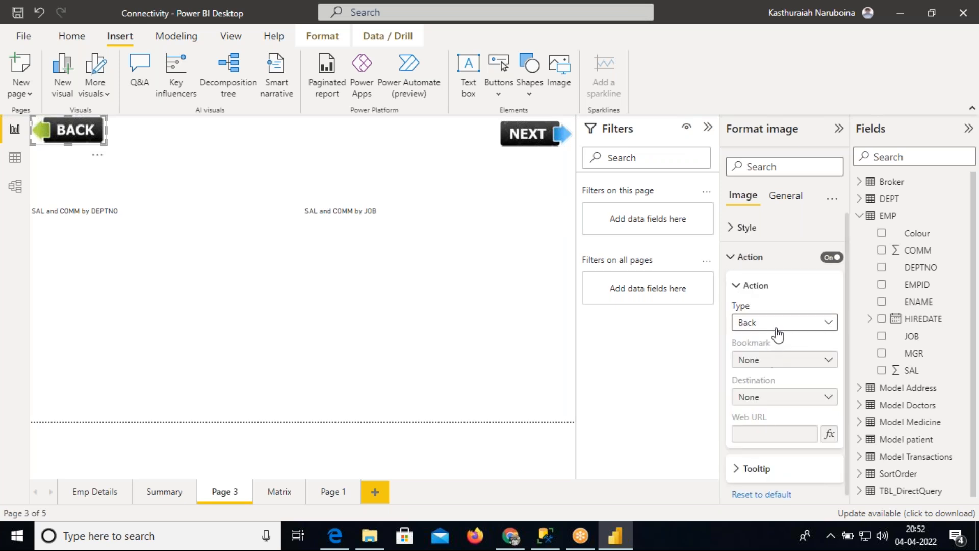
click(773, 329)
click(771, 374)
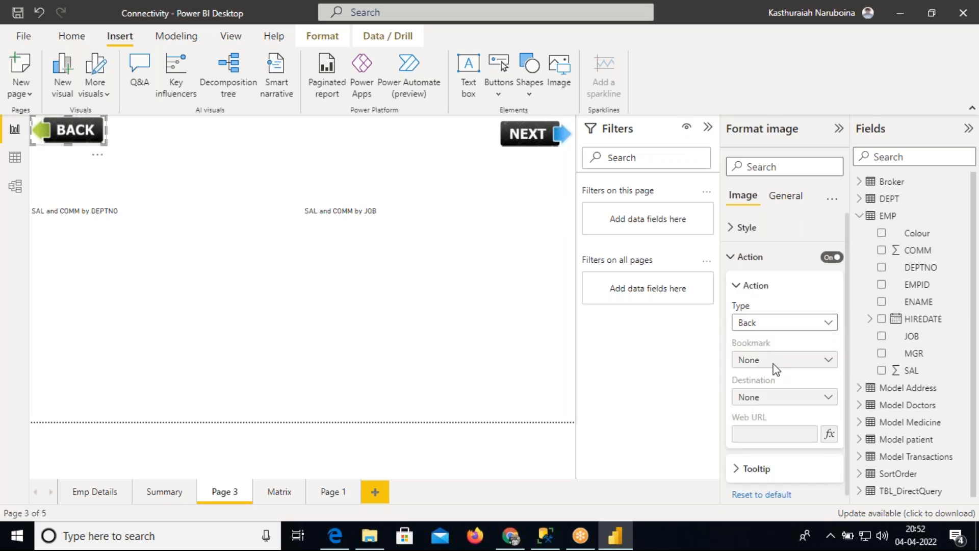
click(780, 403)
click(760, 449)
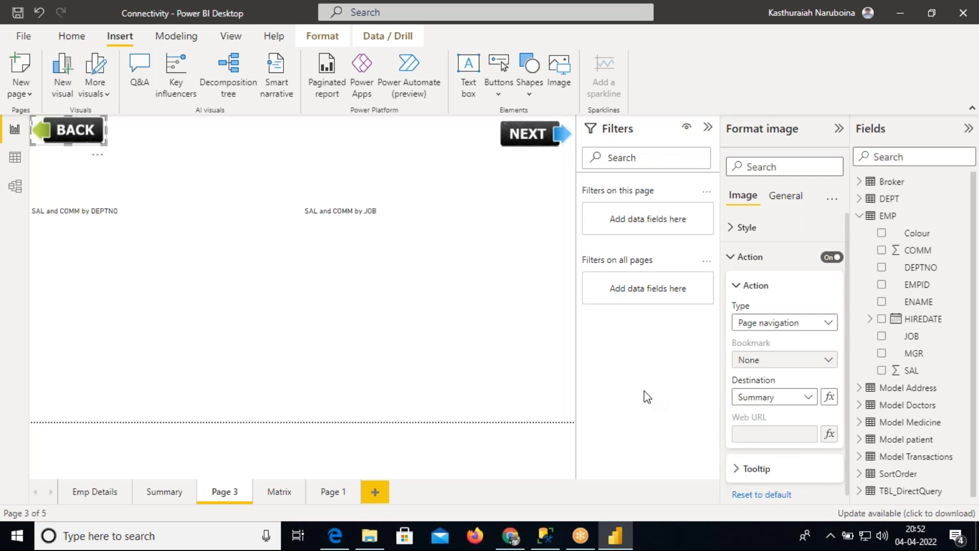
Step: Test the Next images by following them from Emp Details through Summary and Page 3 to Matrix
click(97, 492)
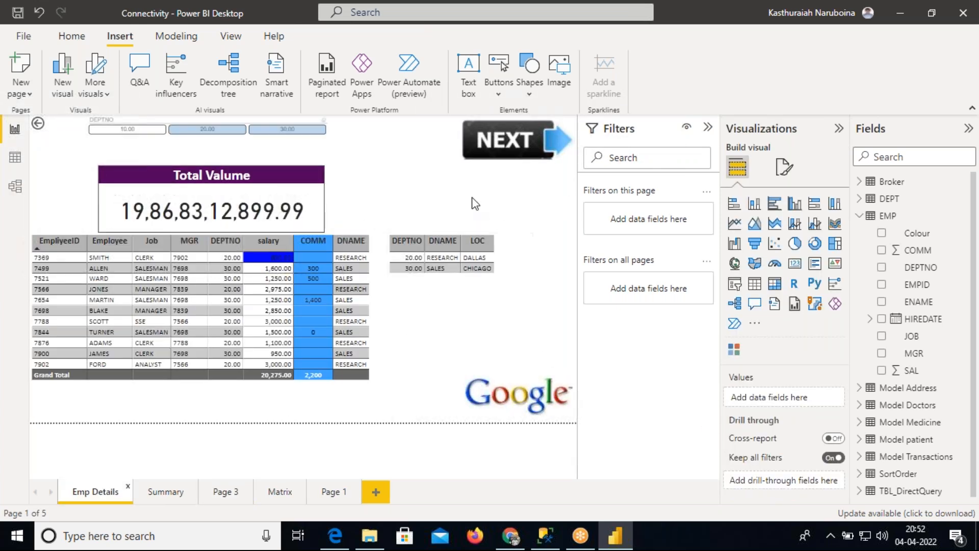
ctrl+click(500, 149)
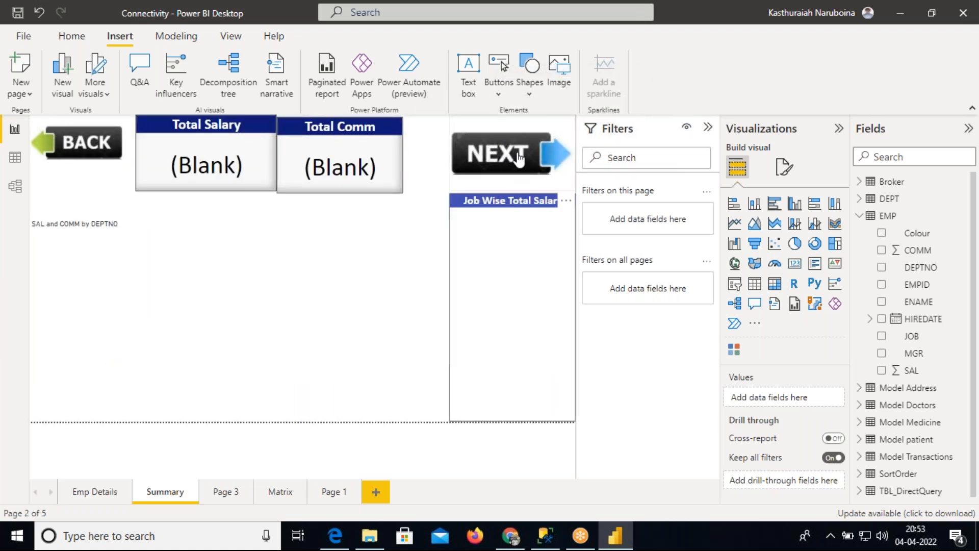
ctrl+click(519, 159)
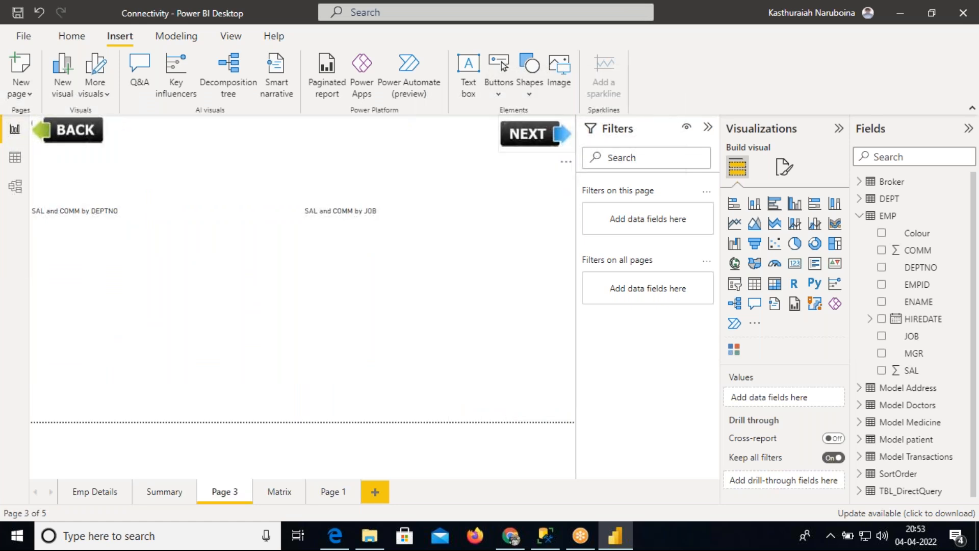
ctrl+click(532, 143)
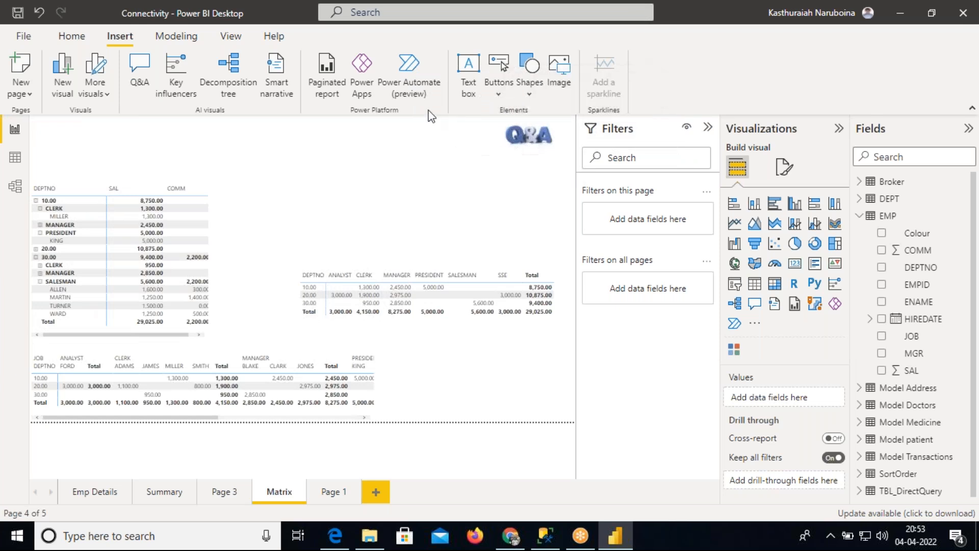
Step: Insert the Back image from the Logo Images folder on the Matrix page
click(563, 76)
click(179, 163)
click(380, 366)
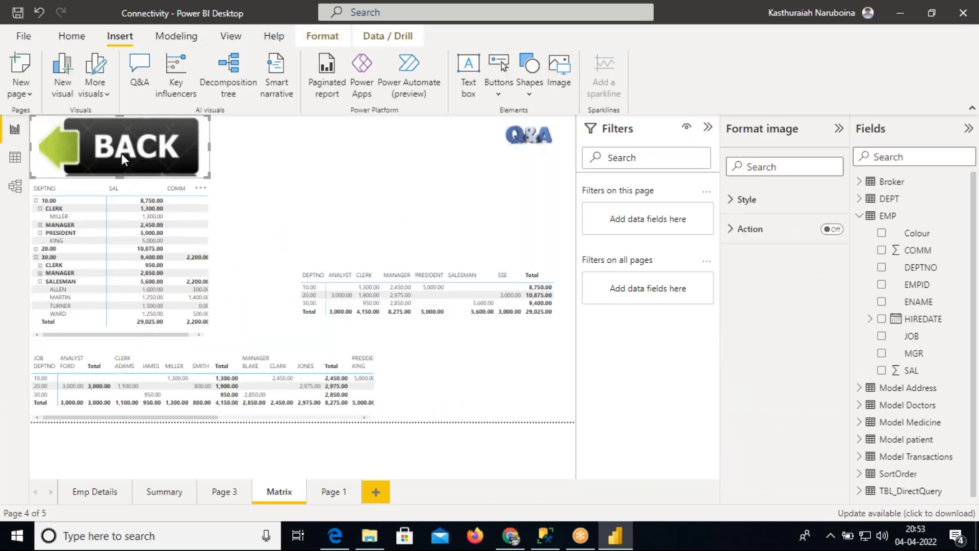
Step: Narrow the Matrix page's Back image and turn on its action as Page navigation with Page 3 as the destination
drag(209, 147, 126, 147)
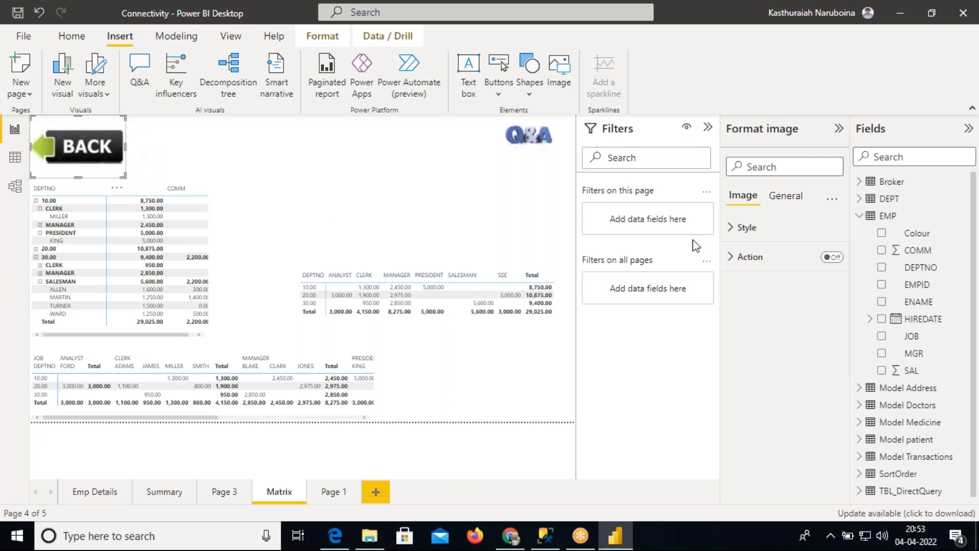
click(831, 257)
click(731, 257)
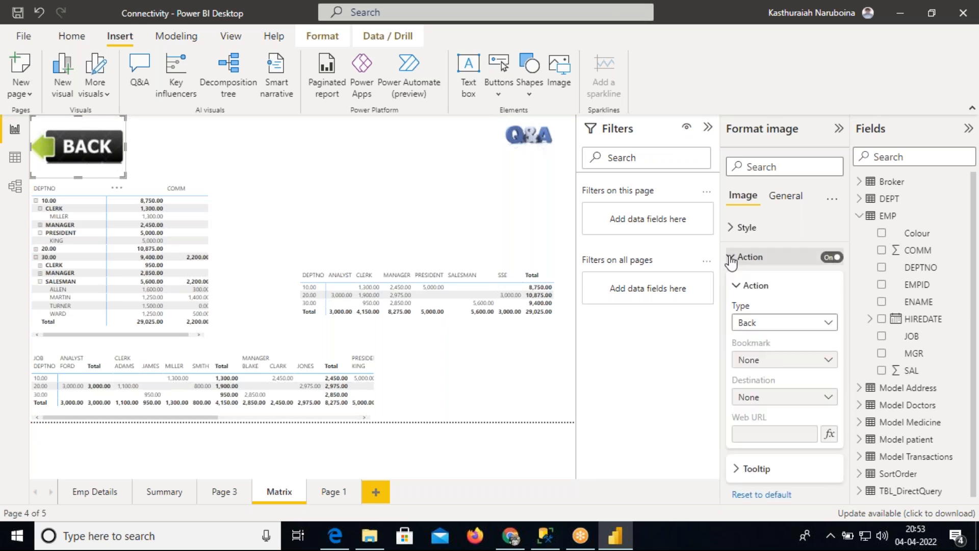
click(786, 324)
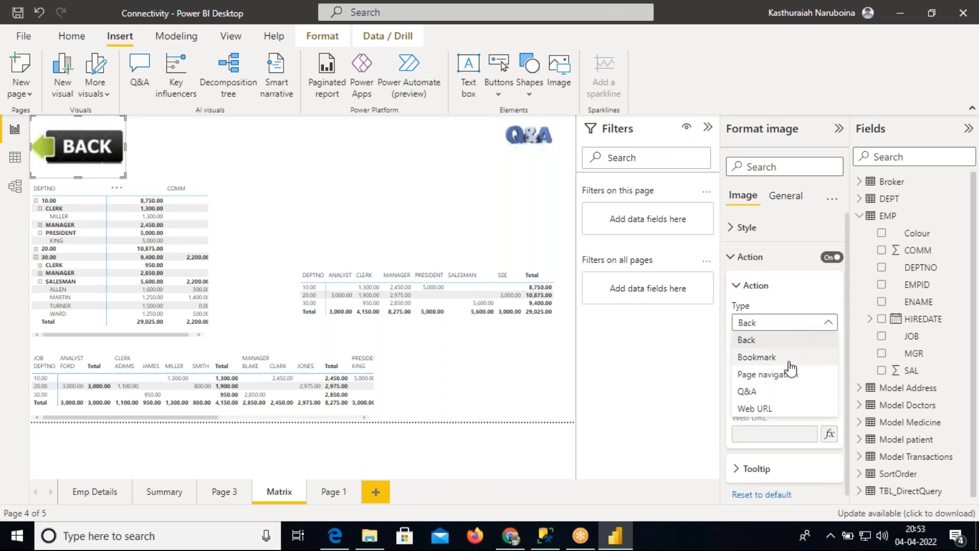
click(780, 378)
click(780, 397)
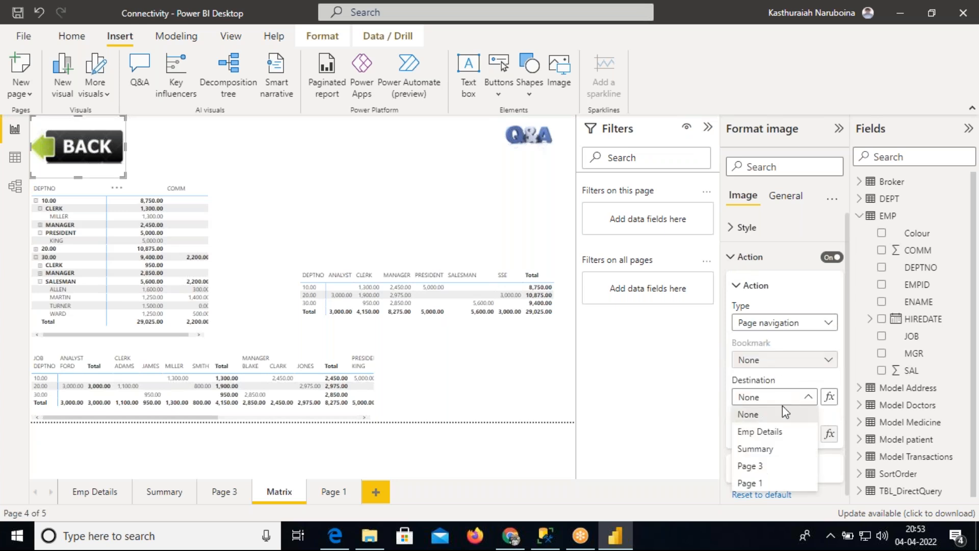
click(760, 465)
click(443, 189)
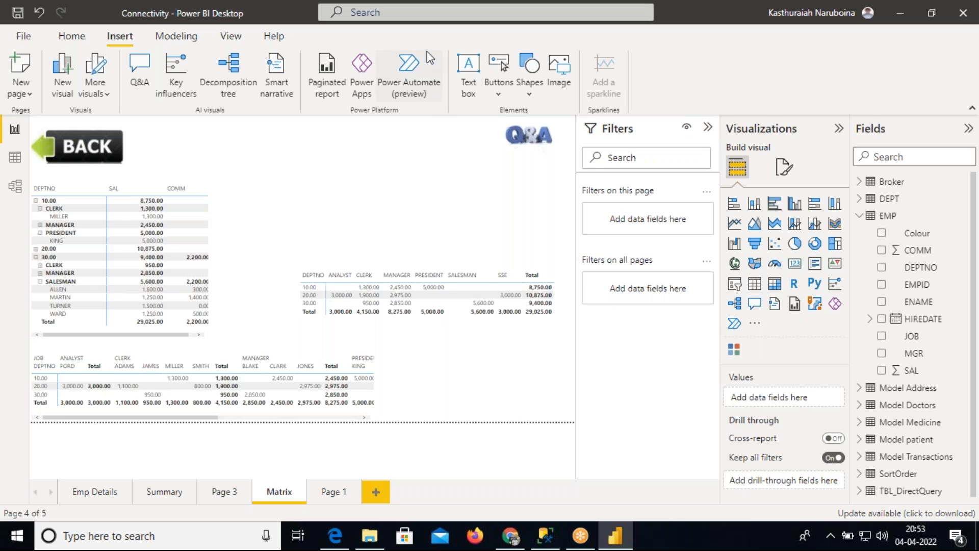
Step: Insert the Next image from Logo Images, move the Q&A image toward the middle, and fit Next into the Matrix page's upper-right corner
click(559, 66)
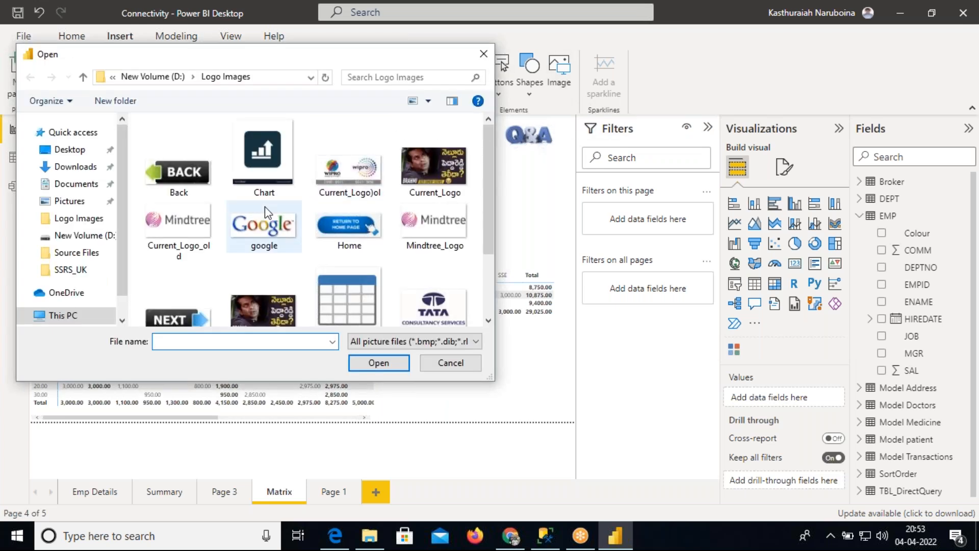
click(185, 317)
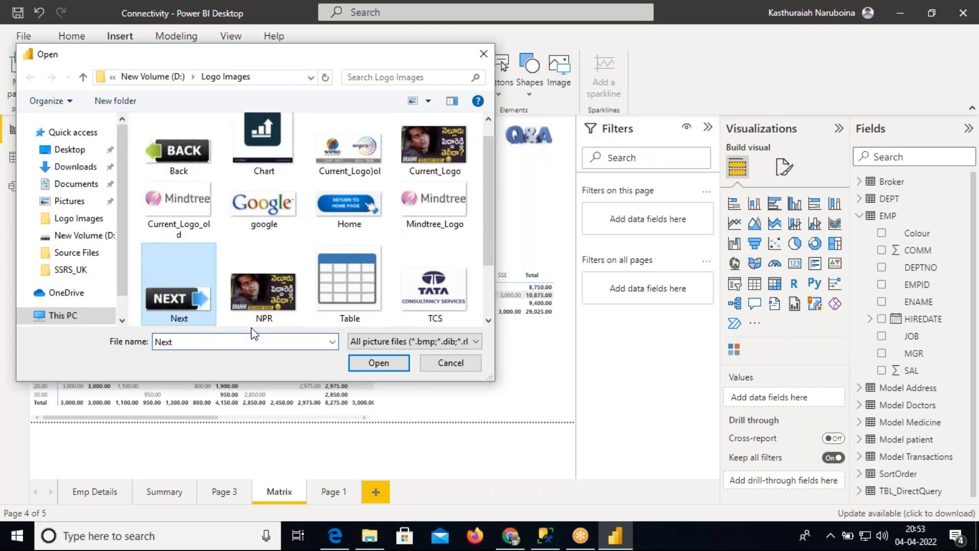
click(378, 362)
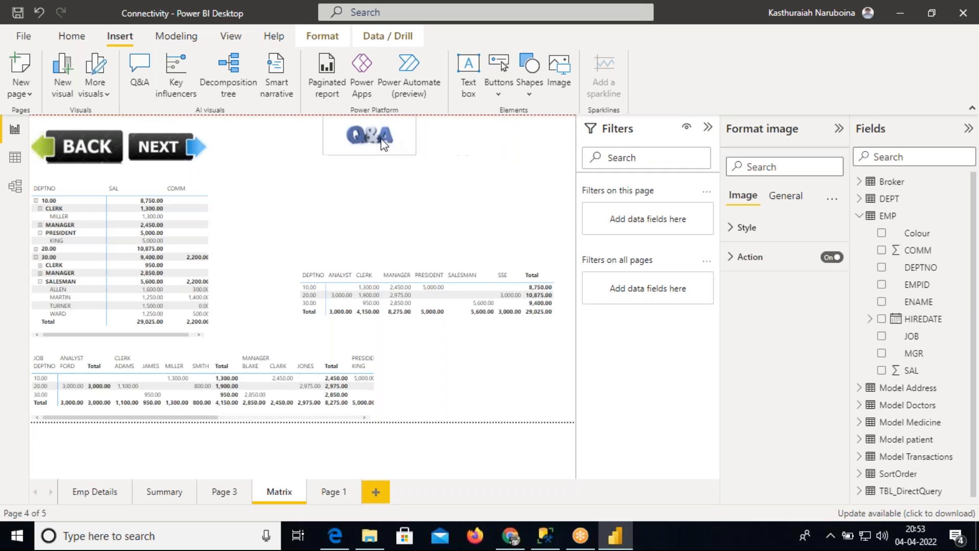
drag(216, 151, 587, 150)
drag(534, 176, 534, 155)
Step: Turn on the Matrix page's Next image action and set it to Page navigation with Page 1 as the destination
click(832, 257)
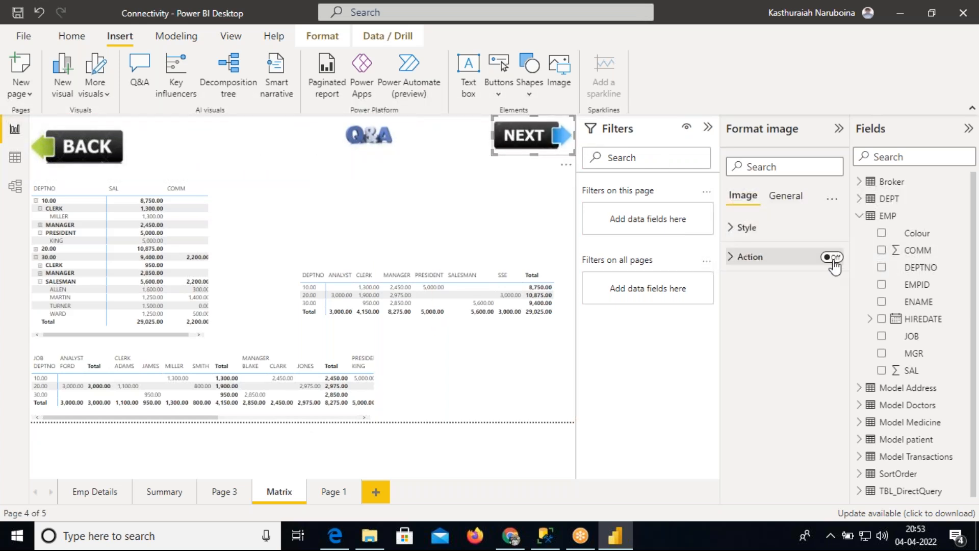
click(730, 259)
click(784, 323)
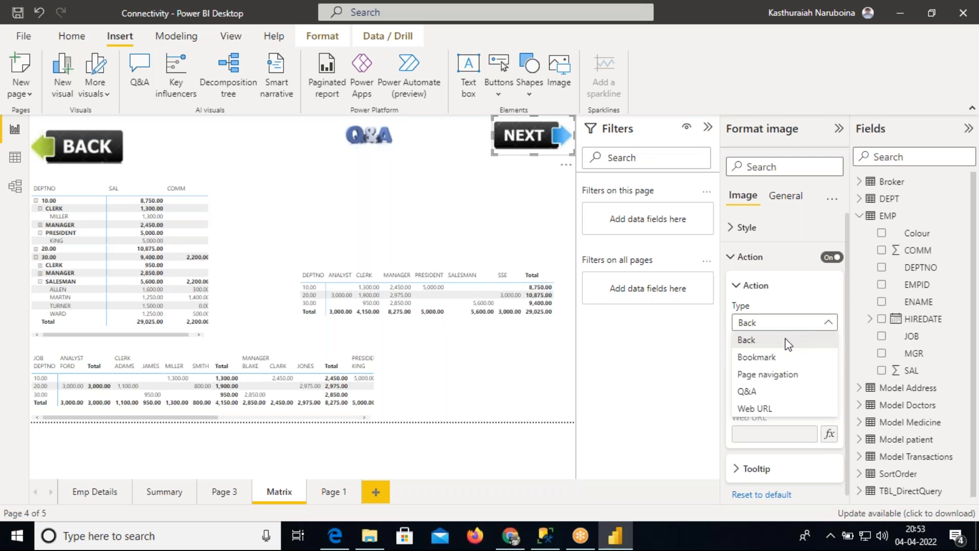
click(774, 375)
click(780, 398)
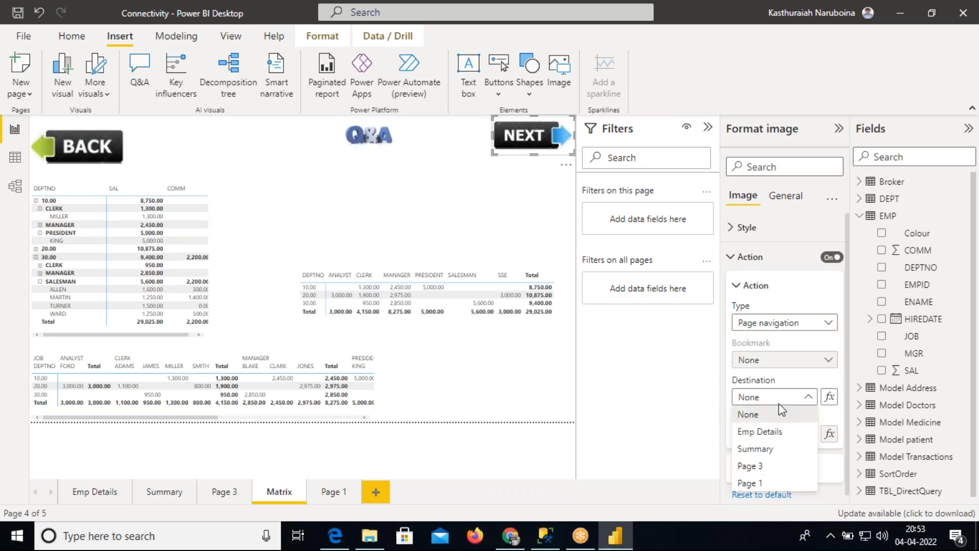
click(771, 479)
click(487, 250)
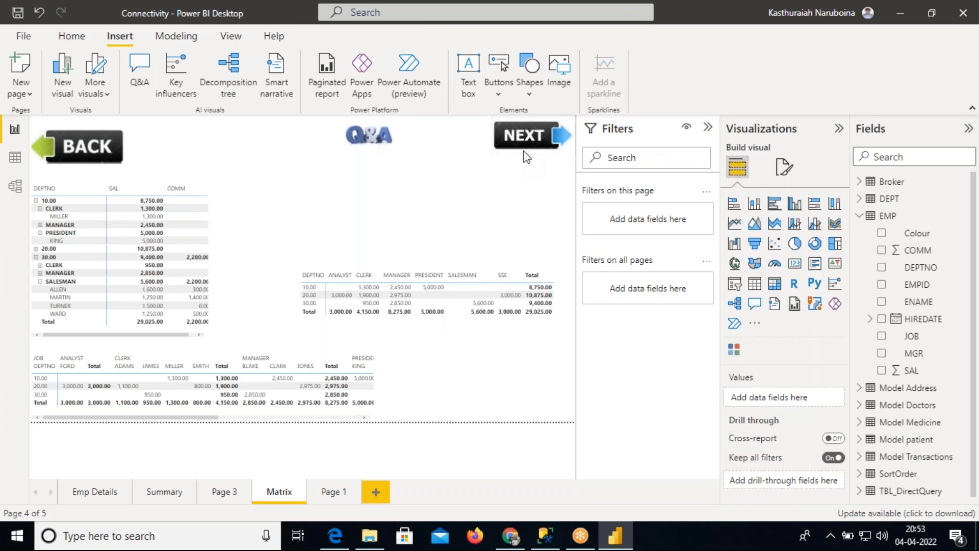
Step: Follow the Next image to Page 1 and move the Q&A visual lower to free space above it
ctrl+click(525, 137)
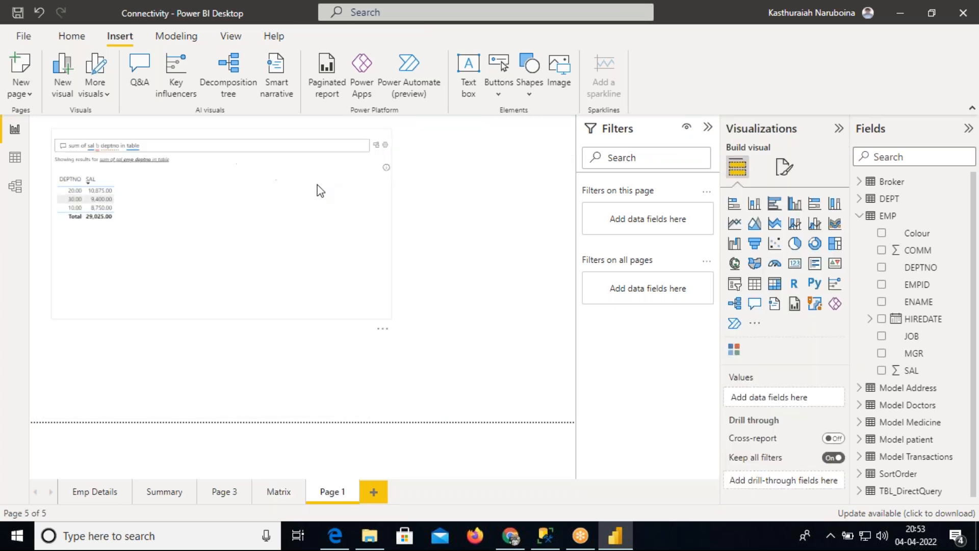
drag(337, 202, 366, 302)
click(413, 163)
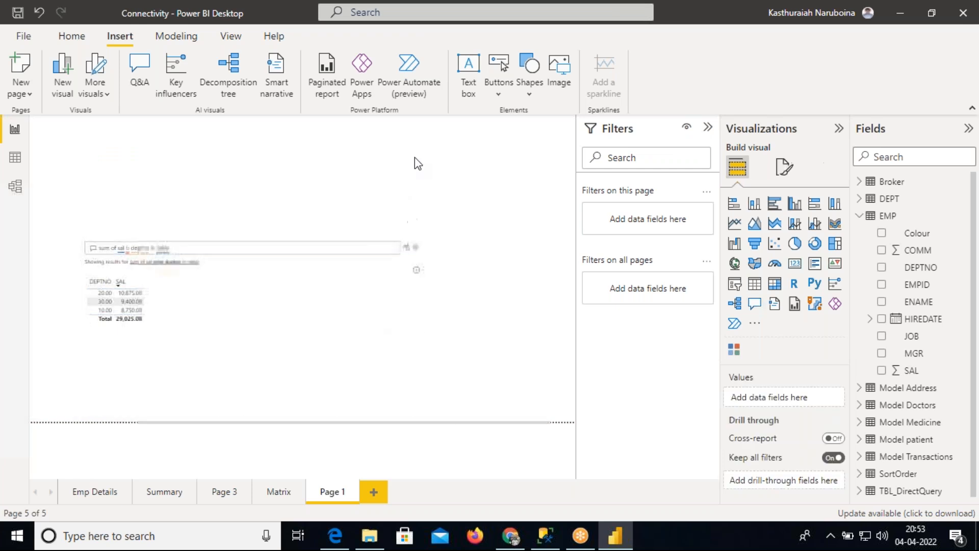
Step: Start inserting an image on Page 1 and look through the Logo Images folder for a suitable home image
click(551, 90)
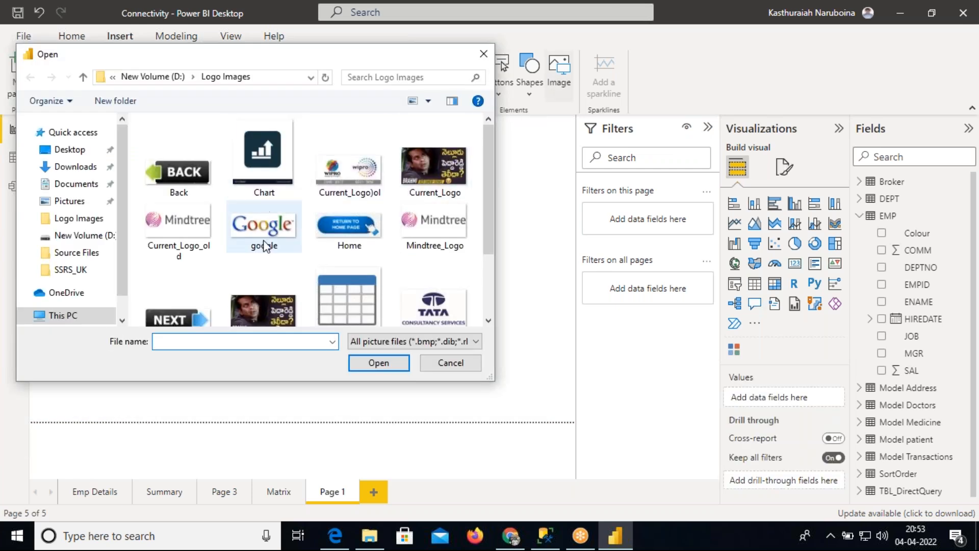
click(264, 155)
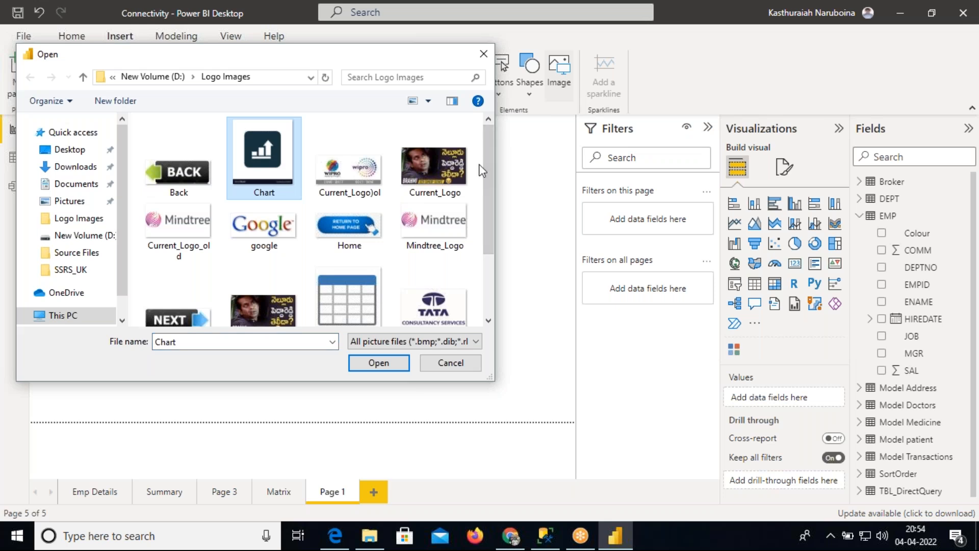
drag(490, 152, 493, 213)
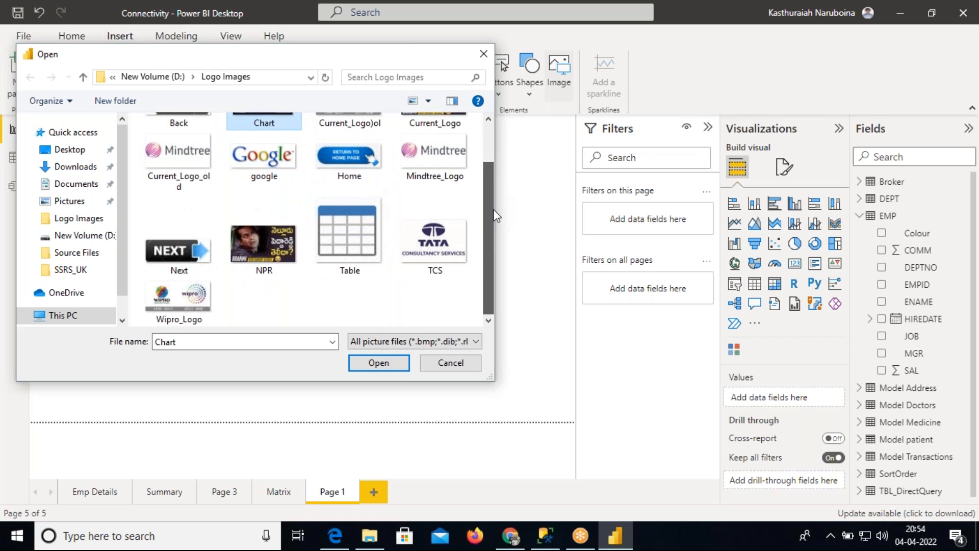
drag(494, 211, 494, 159)
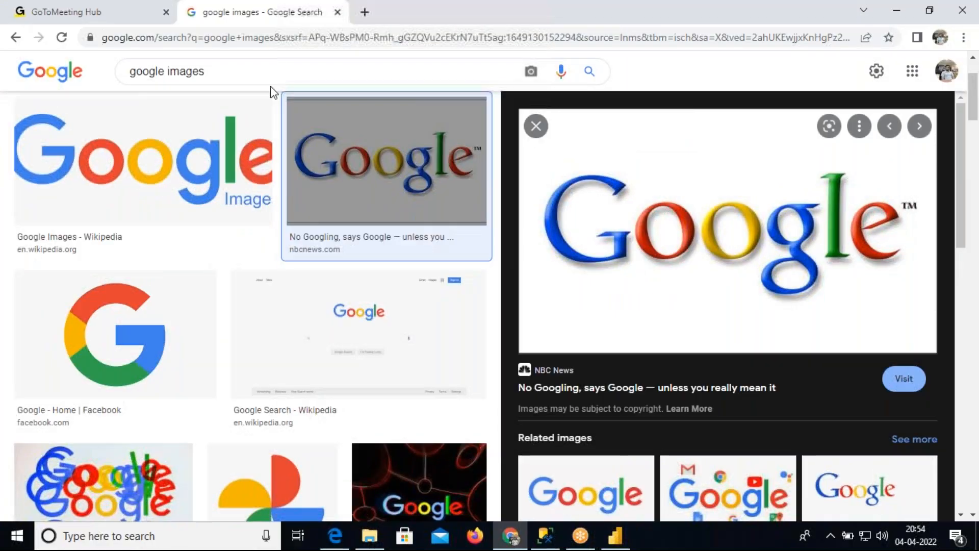
Step: Switch to Chrome and search Google Images for "Home images"
drag(165, 72, 118, 75)
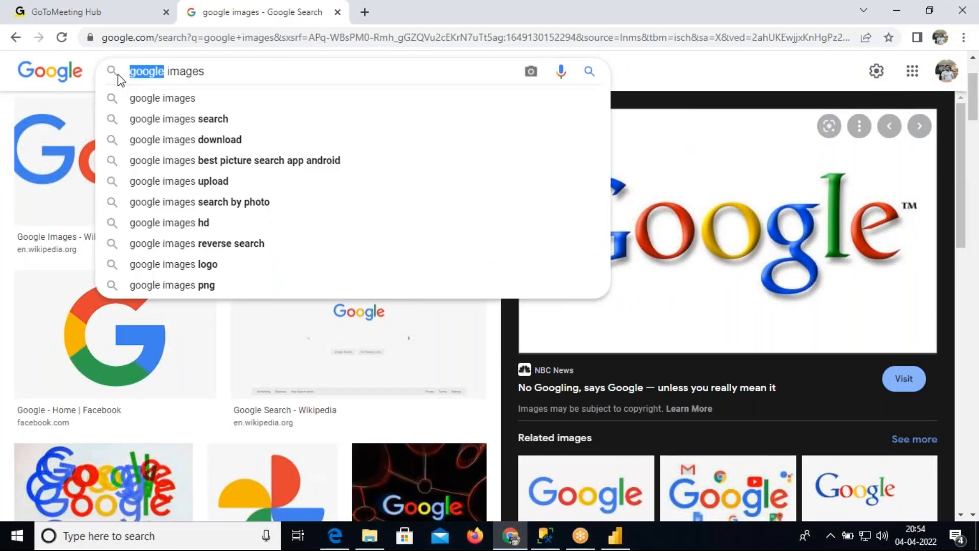
text(Hi)
key(BackSpace)
text(m)
key(BackSpace)
text(ome)
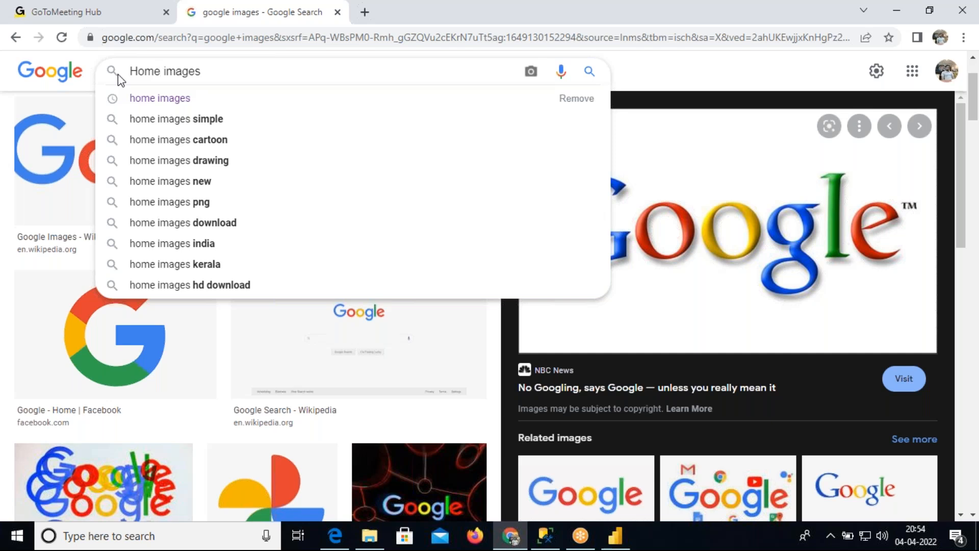
key(Return)
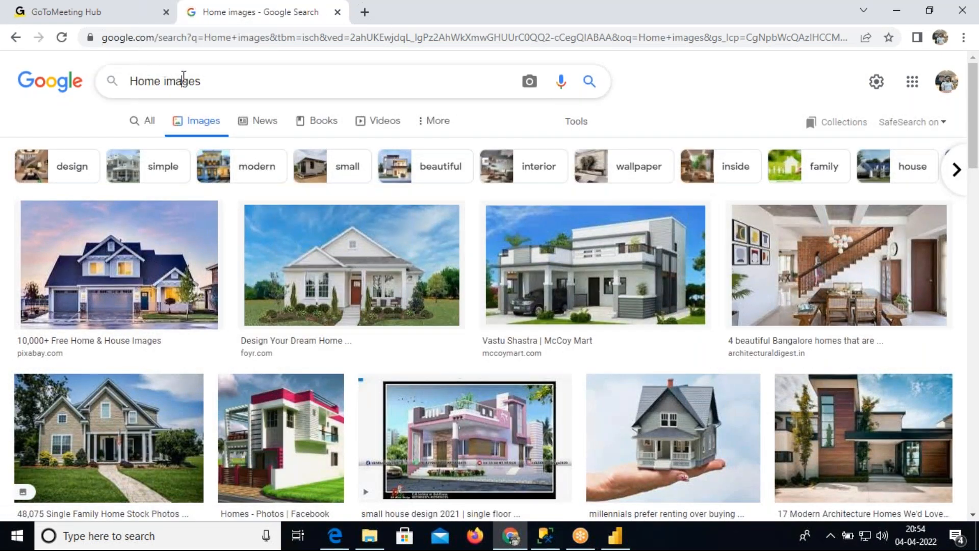
Step: Change the Google image search to "home button images"
double_click(184, 81)
text(button)
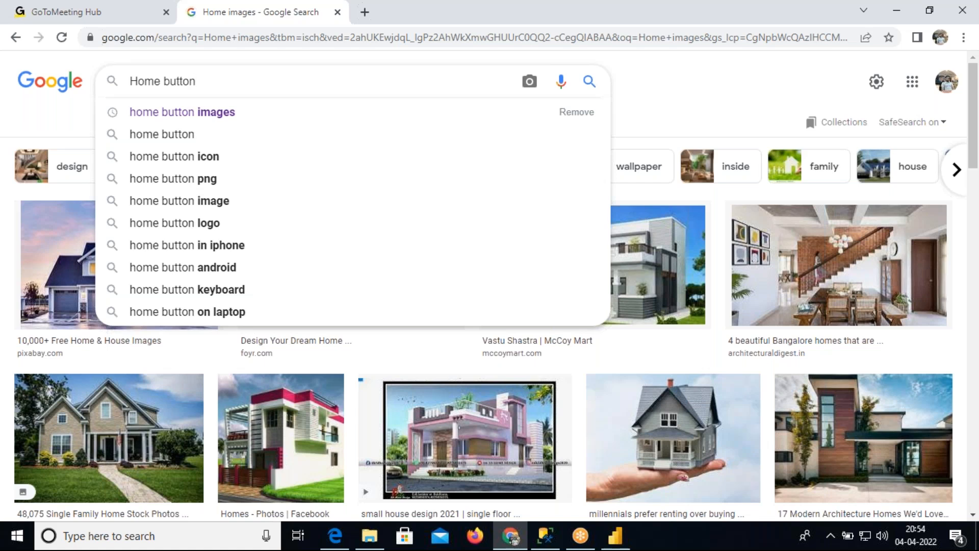
key(Down)
key(Return)
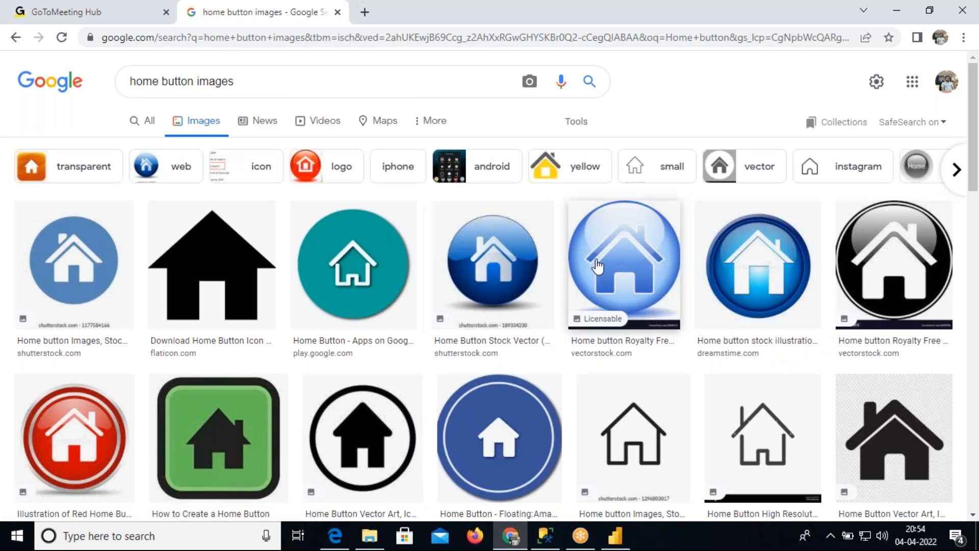
Step: Save the light blue VectorStock home button picture as Home in the Logo Images folder
click(598, 265)
right_click(723, 248)
click(783, 405)
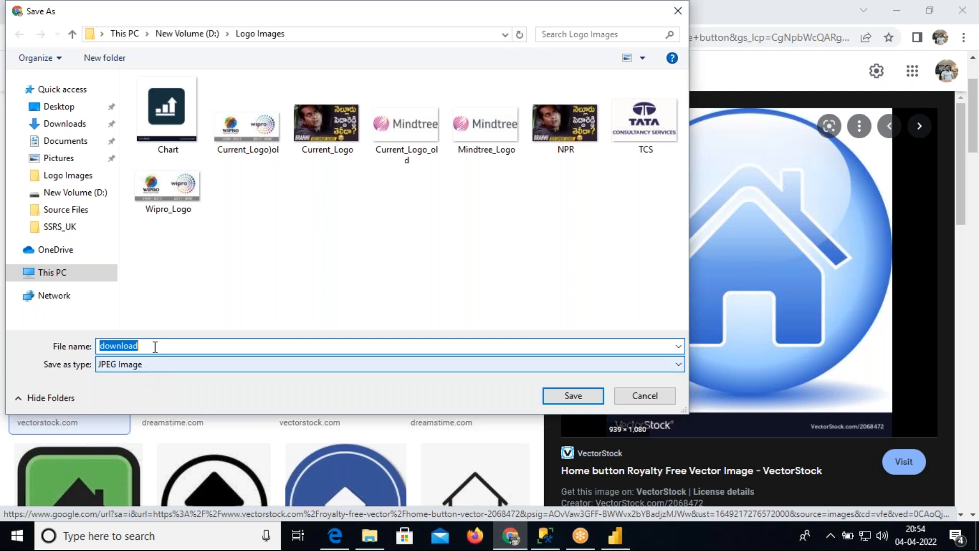
text(Hi)
key(BackSpace)
text(o)
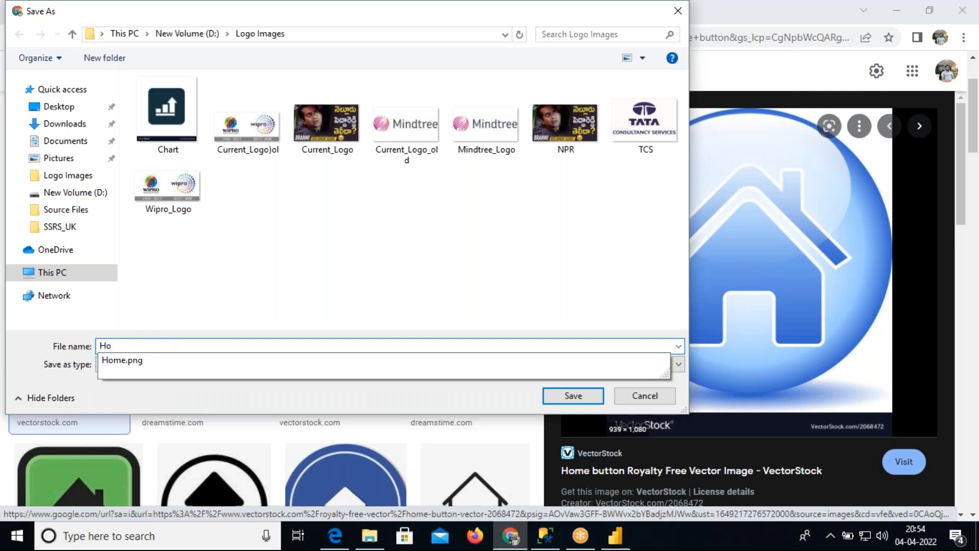
key(Return)
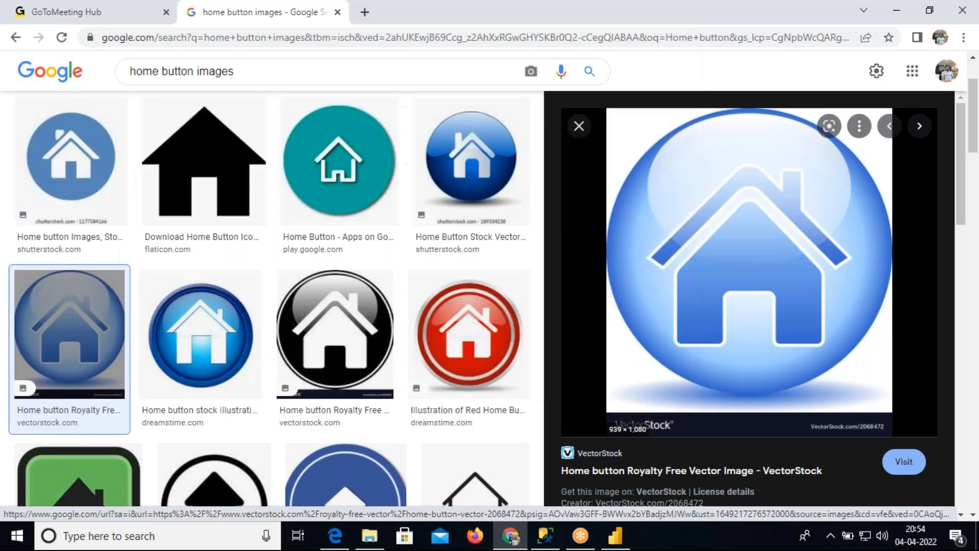
Step: Switch back to Power BI Desktop and insert the blue house Home image from Logo Images on Page 1
click(616, 535)
drag(486, 158, 489, 217)
click(270, 268)
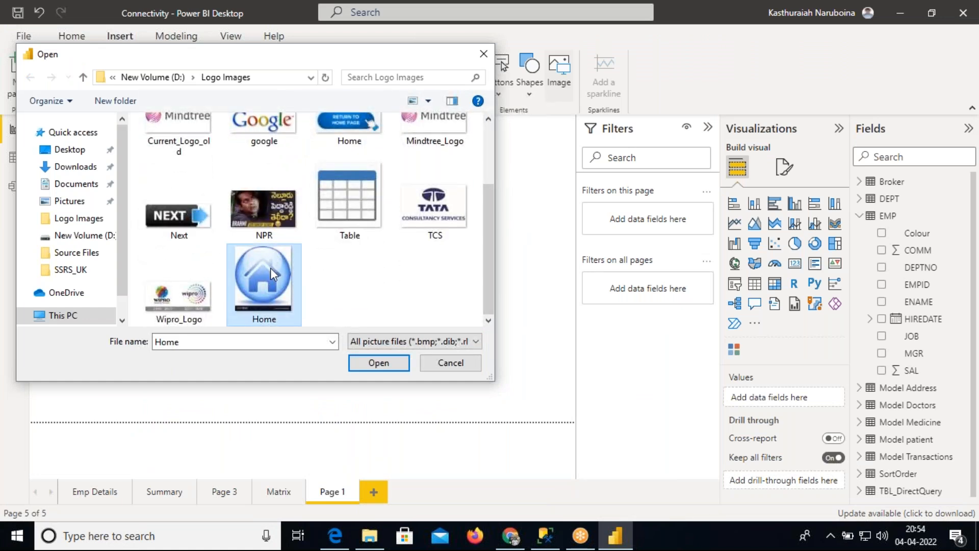
click(388, 365)
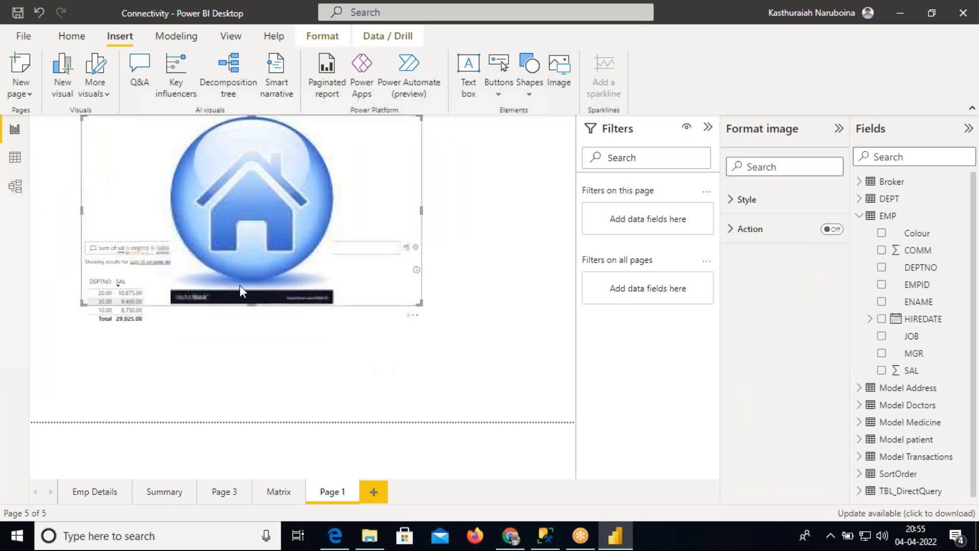
Step: Shrink the Home image and place it in Page 1's upper-left corner above the Q&A visual
drag(421, 209, 262, 193)
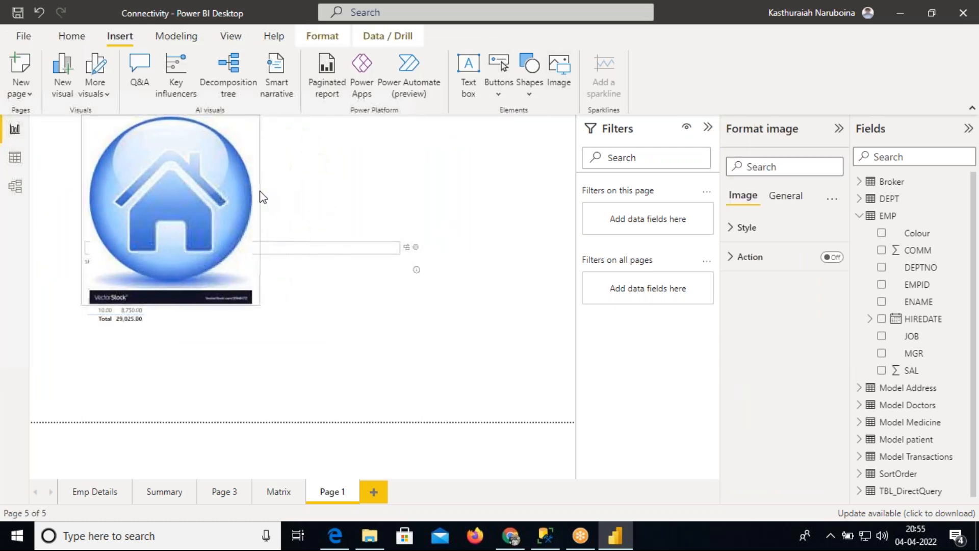
drag(170, 252, 166, 200)
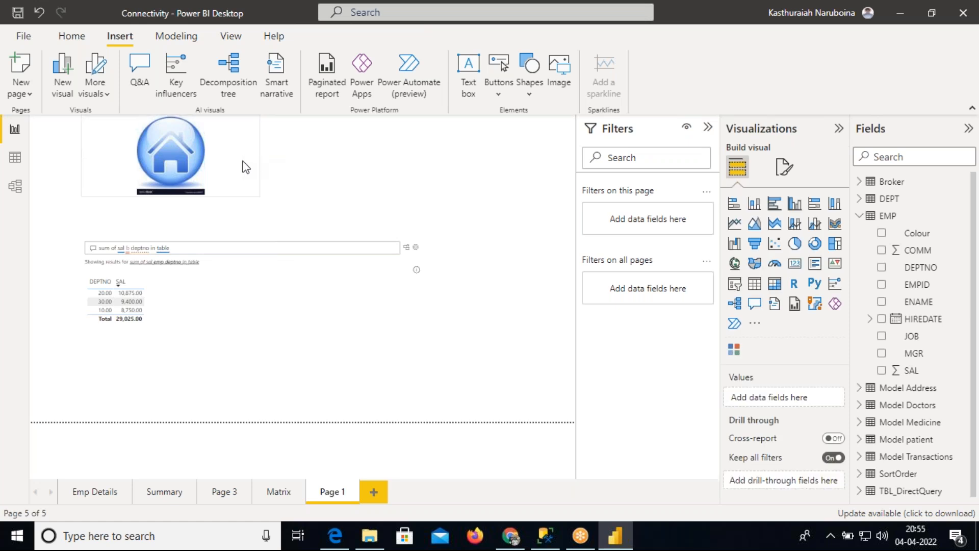
drag(258, 158, 114, 159)
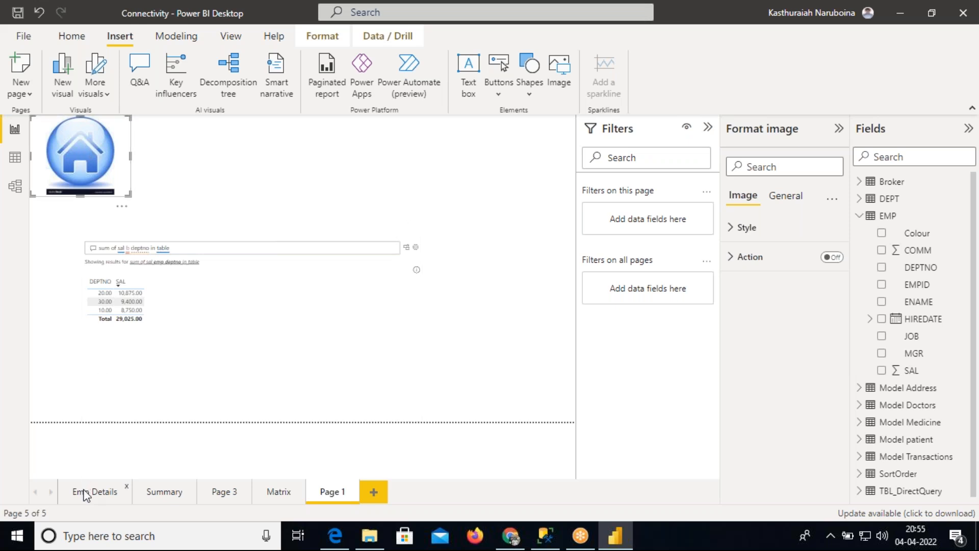
Step: Turn on the Home image's action and set it to Page navigation with Emp Details as the destination
click(830, 258)
click(736, 263)
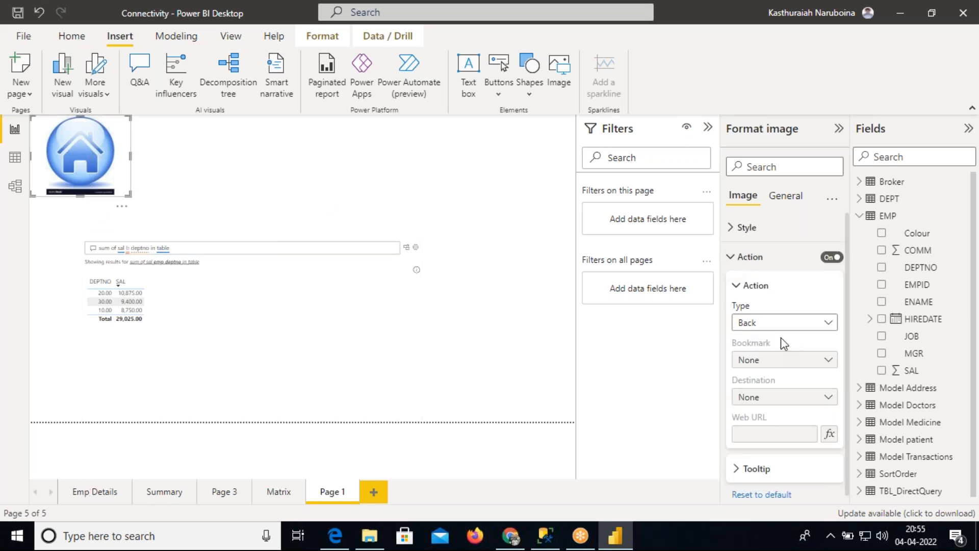
click(782, 324)
click(780, 375)
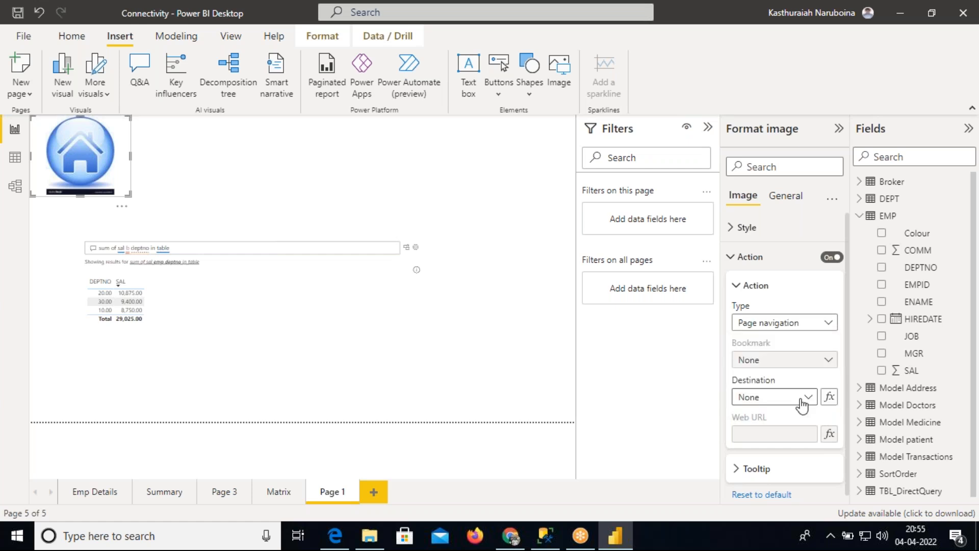
click(800, 403)
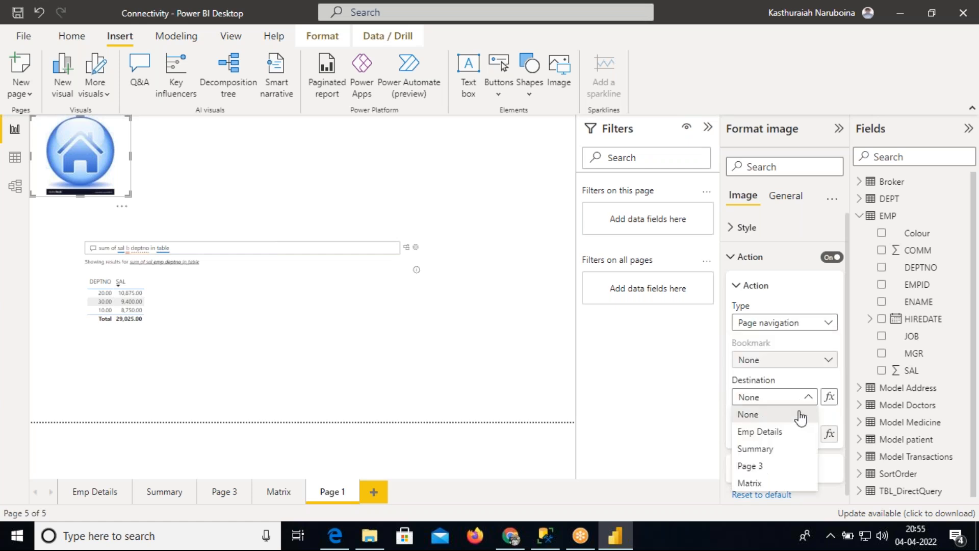
click(760, 432)
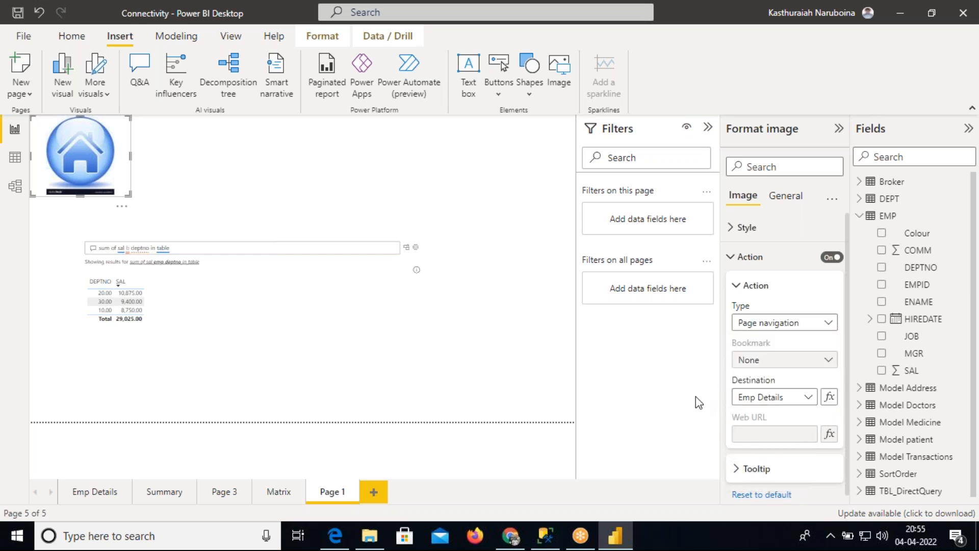
Step: Open Emp Details and test the Next images by following them through Summary and Page 3 to Matrix
click(425, 208)
click(94, 492)
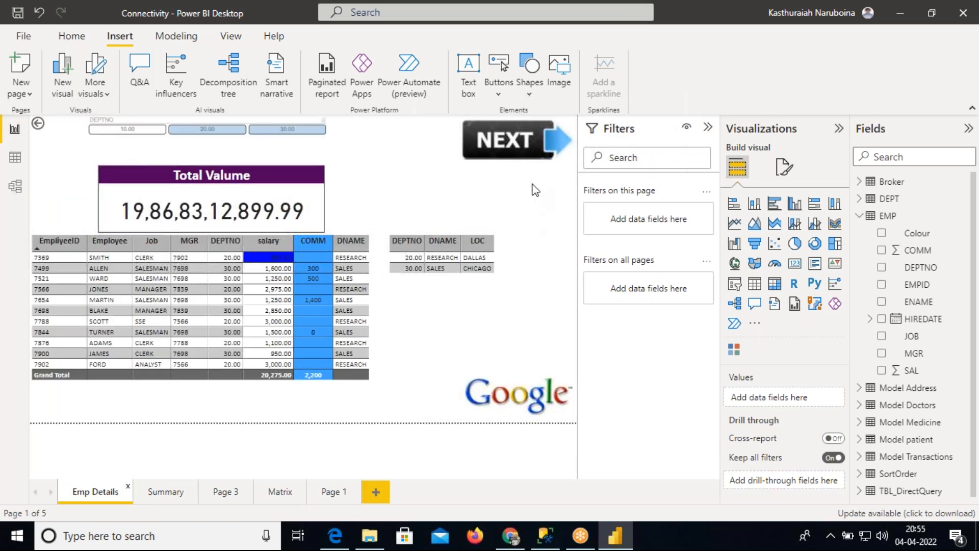
ctrl+click(525, 145)
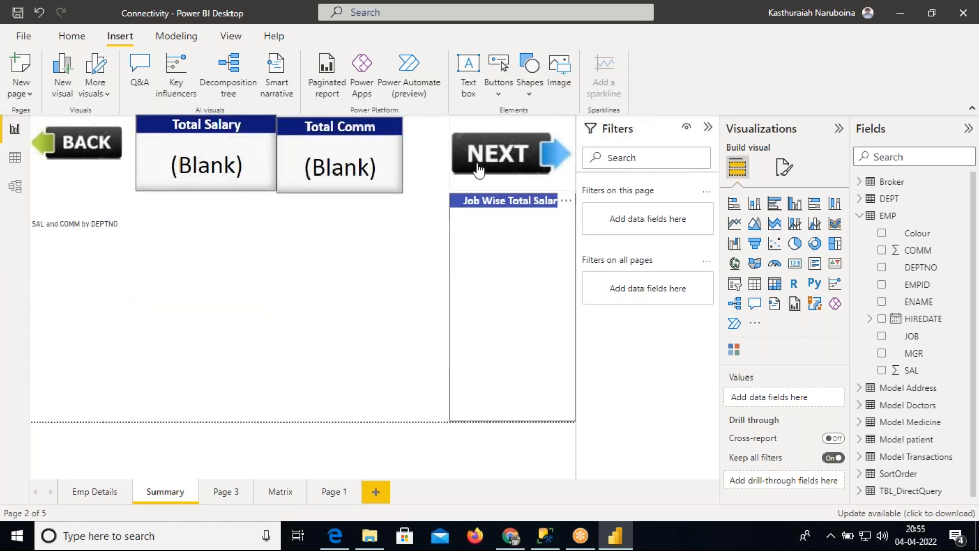
ctrl+click(519, 155)
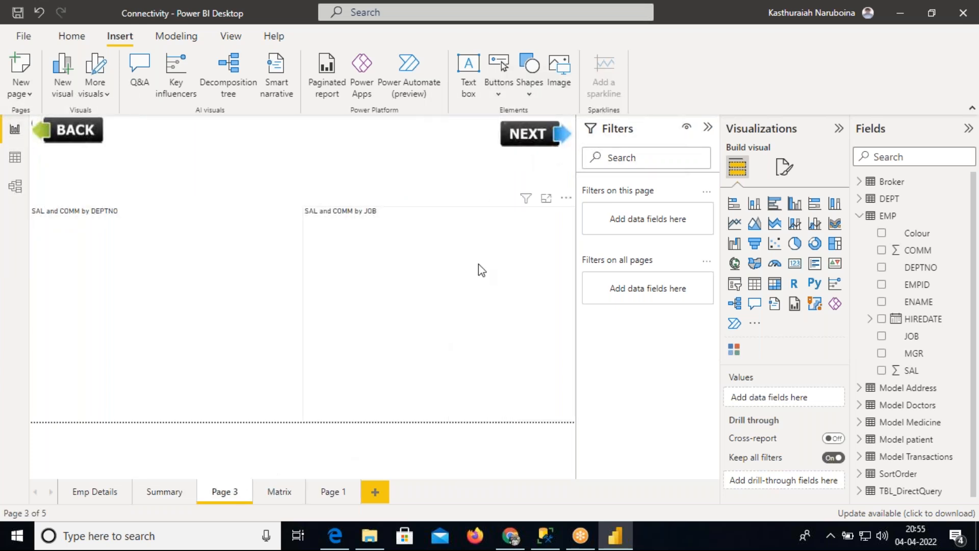
ctrl+click(525, 139)
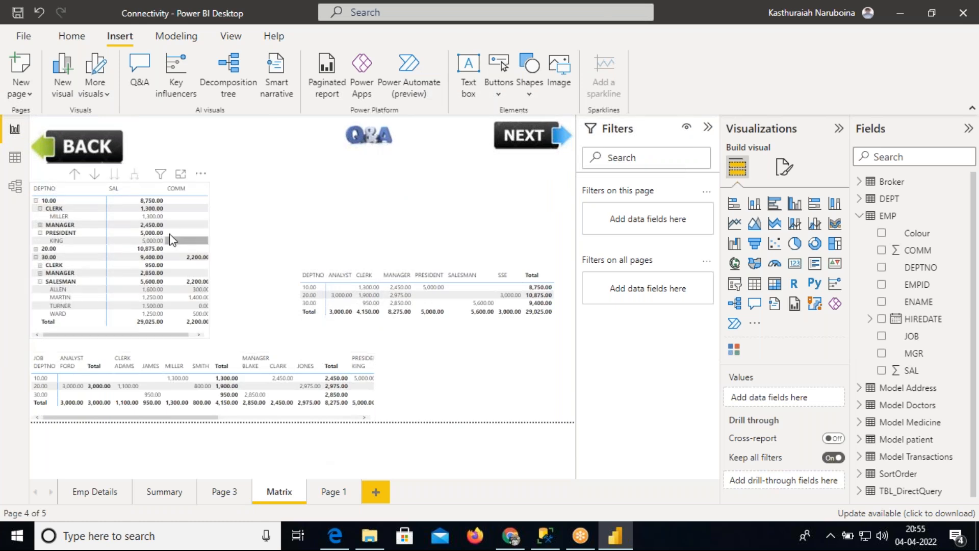
Step: Test the Back images by following them from Matrix through Page 3 and Summary to Emp Details
ctrl+click(78, 146)
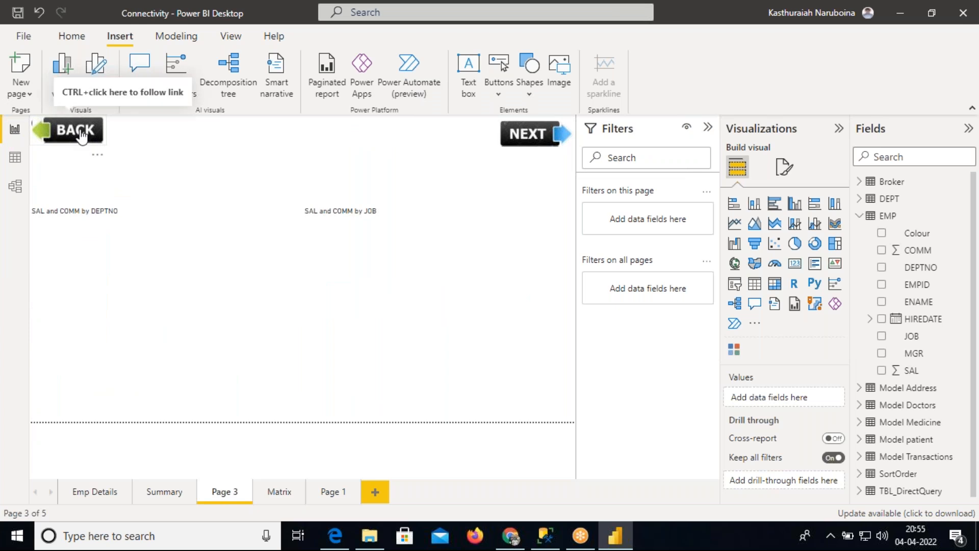
ctrl+click(80, 137)
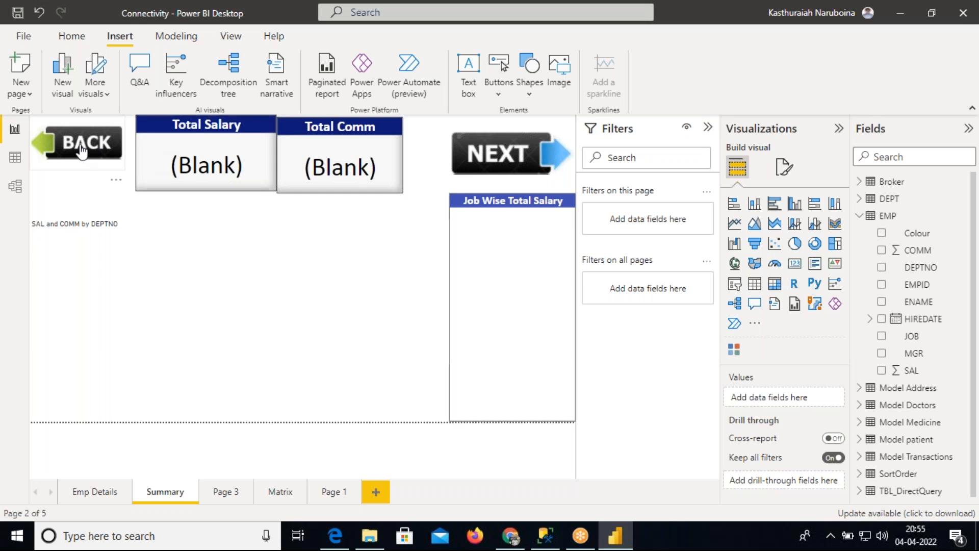
ctrl+click(81, 147)
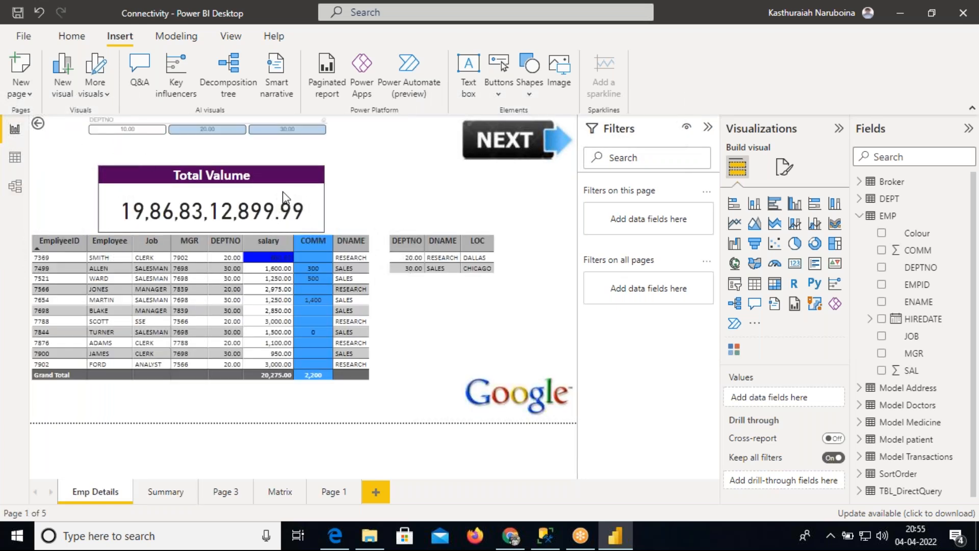
Step: Switch to SQL Server Management Studio and highlight the Web URL, Page Navigation and Back topics in the drillthrough notes
click(545, 535)
click(246, 266)
drag(246, 265, 64, 247)
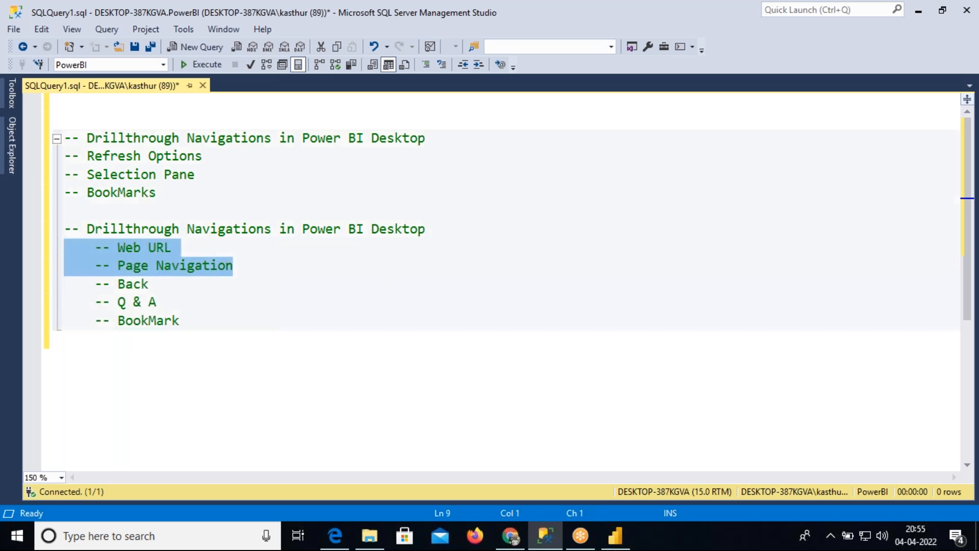
drag(95, 265, 235, 266)
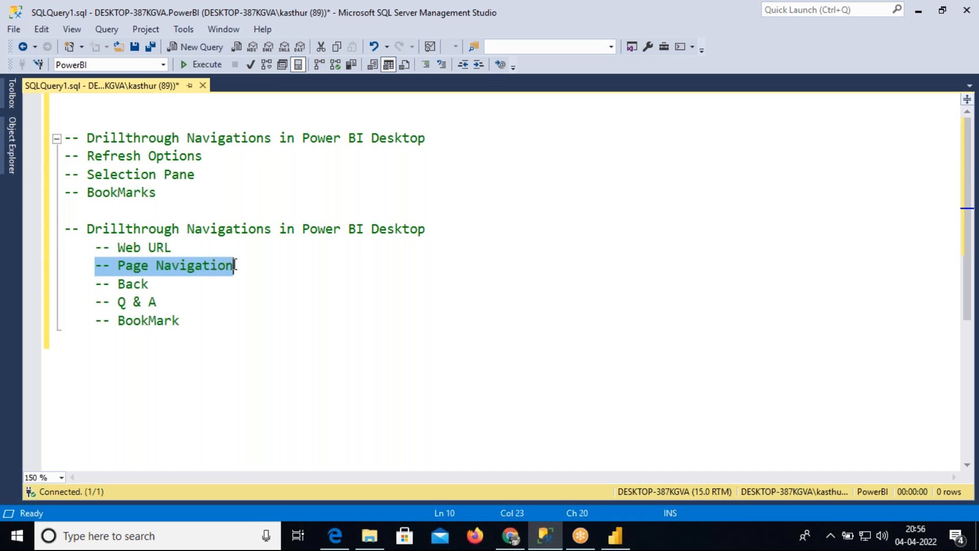
drag(175, 286, 67, 288)
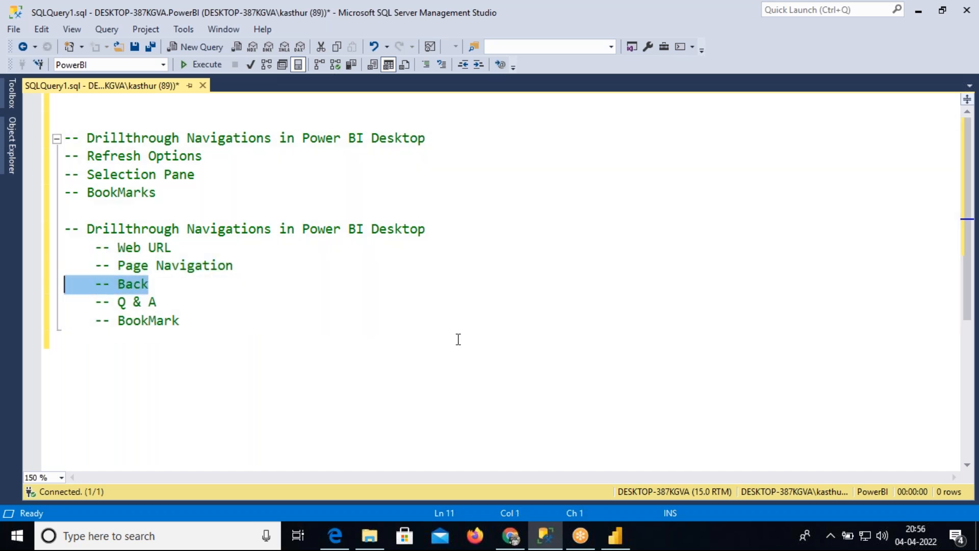
Step: Switch to Power BI Desktop and test where the Matrix page's BACK image leads, including when arriving from Emp Details
click(615, 536)
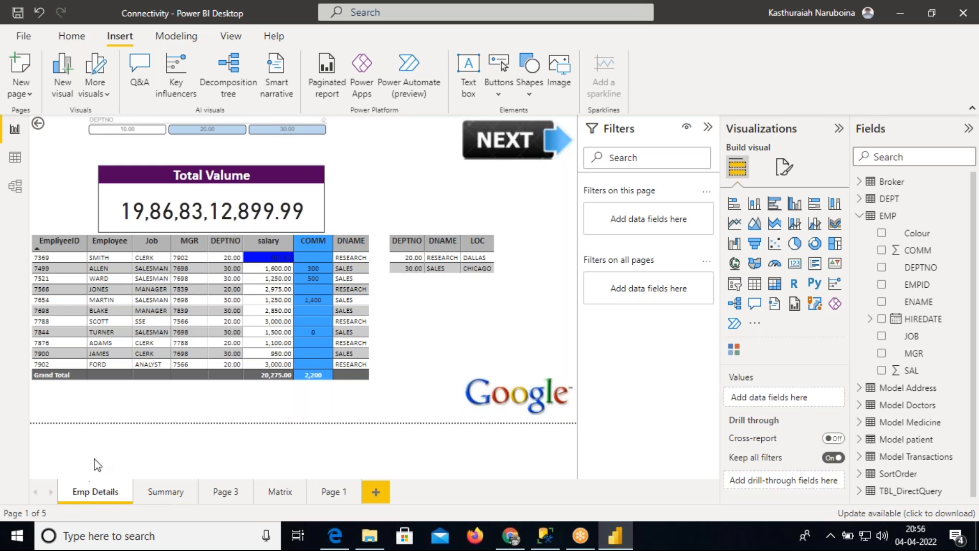
click(286, 489)
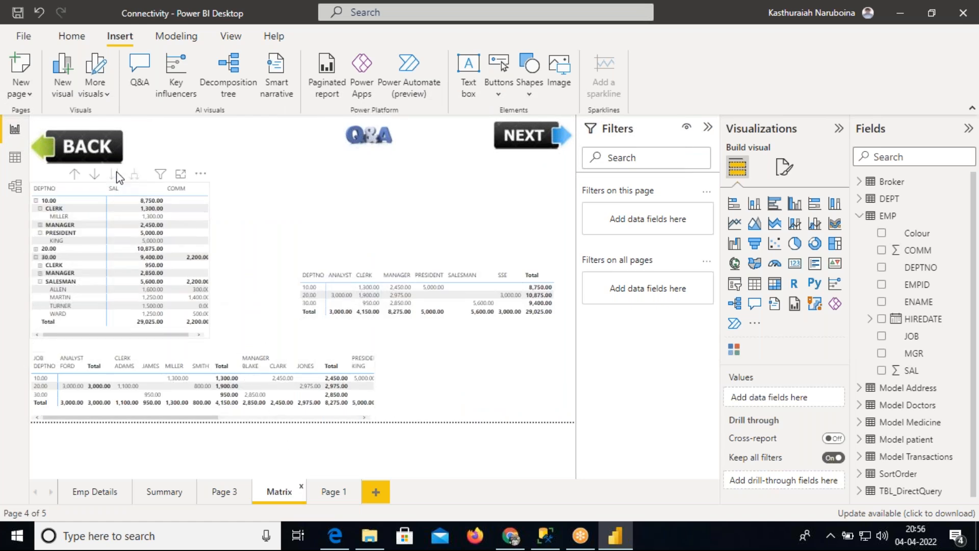
ctrl+click(98, 153)
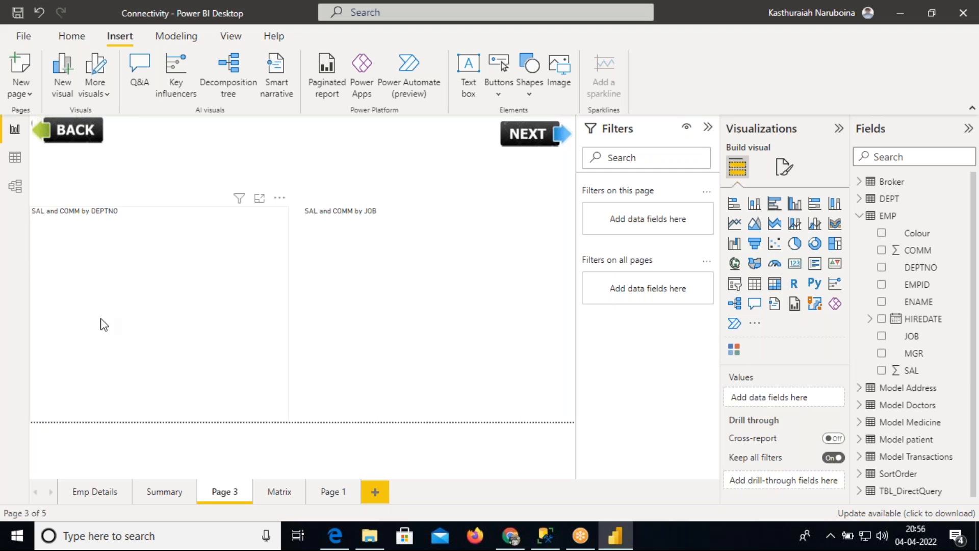
click(94, 492)
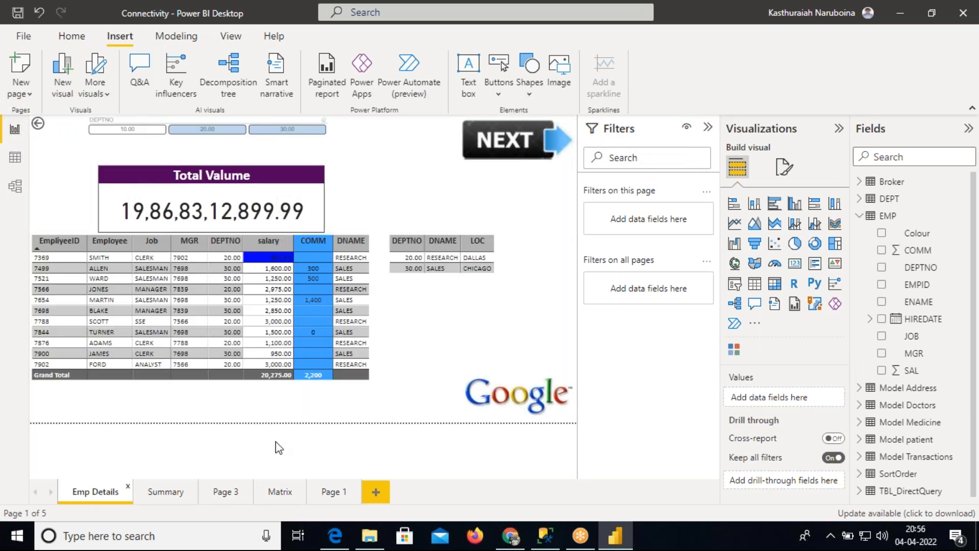
click(285, 492)
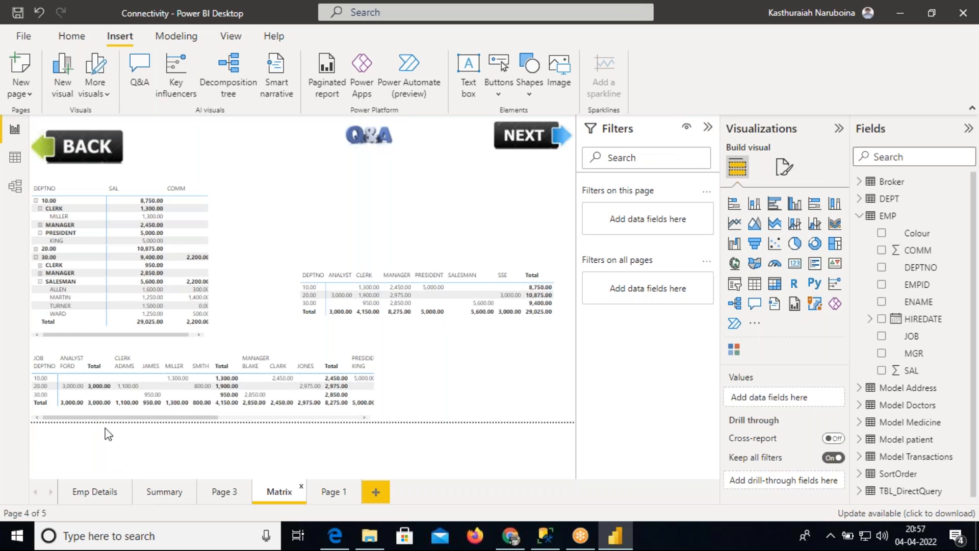
ctrl+click(82, 148)
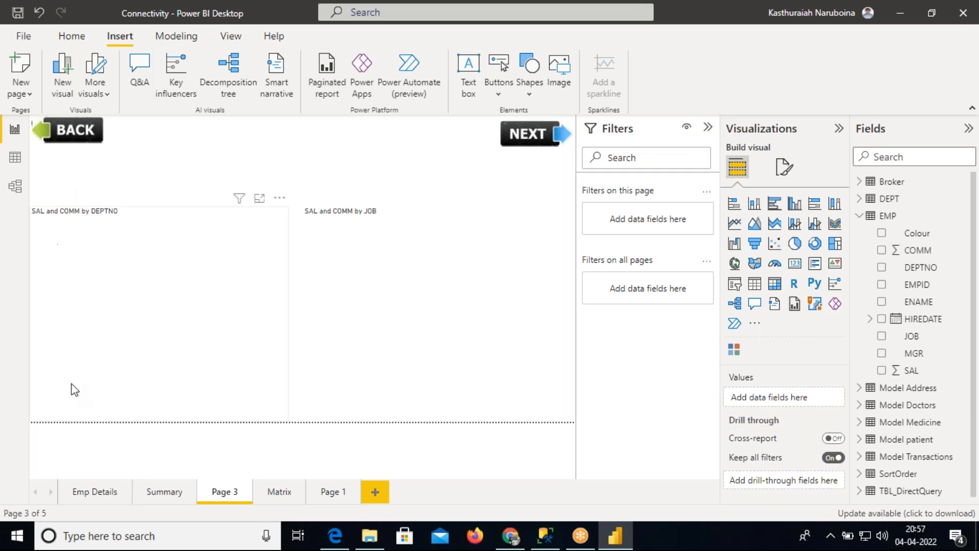
click(88, 491)
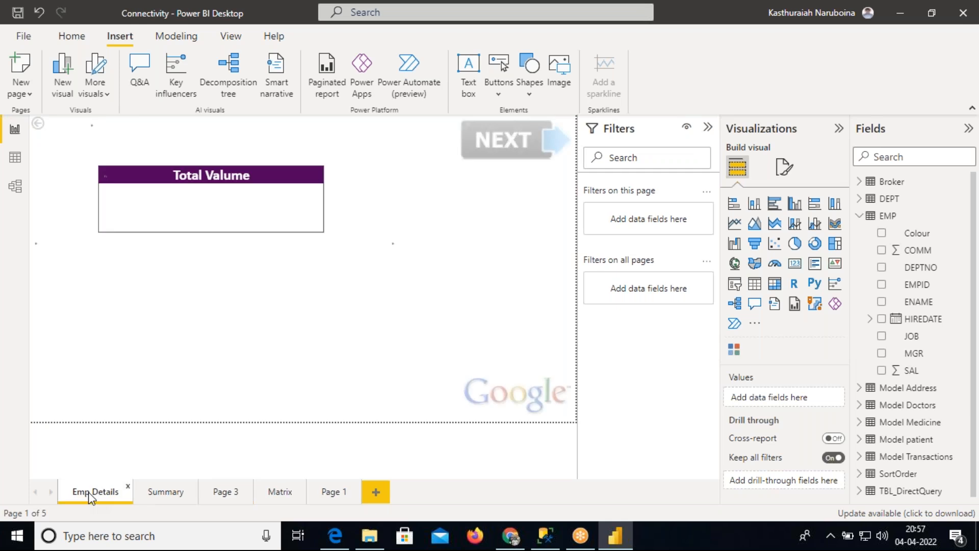
Step: On the Matrix page, set the BACK image's action type to Back
click(276, 495)
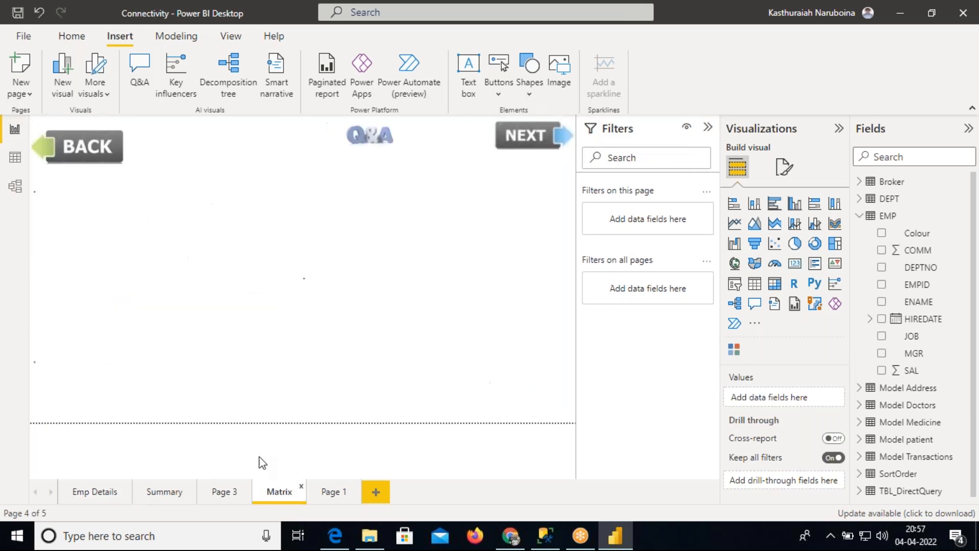
click(102, 153)
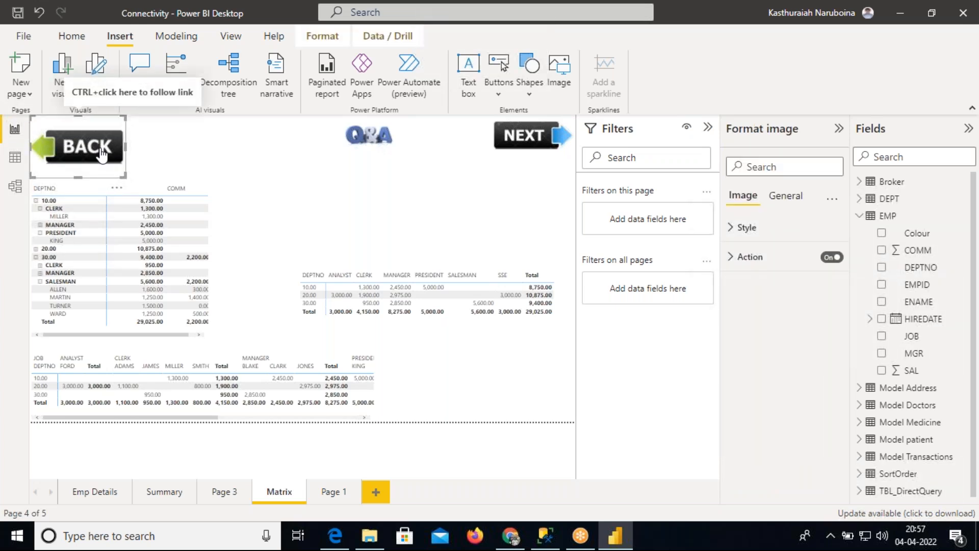
click(733, 258)
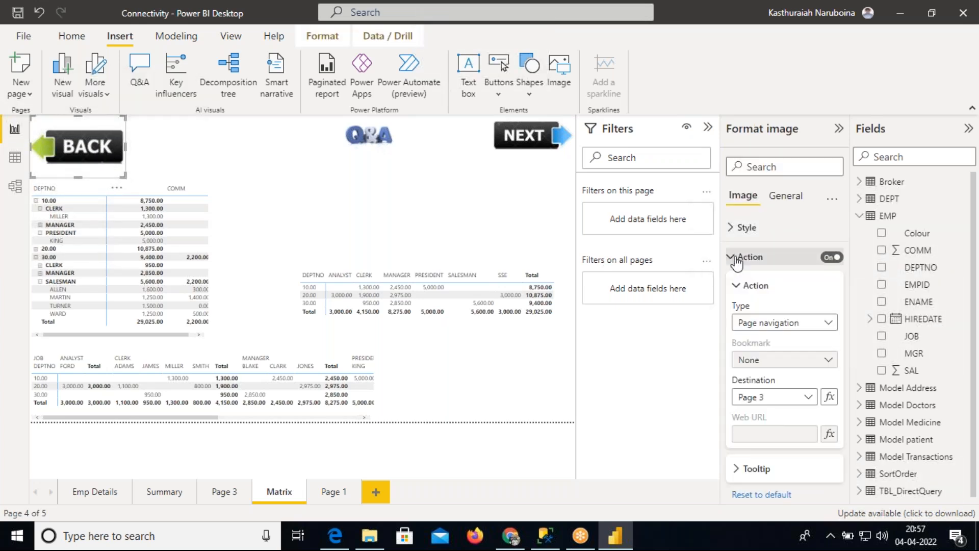
click(795, 326)
click(758, 338)
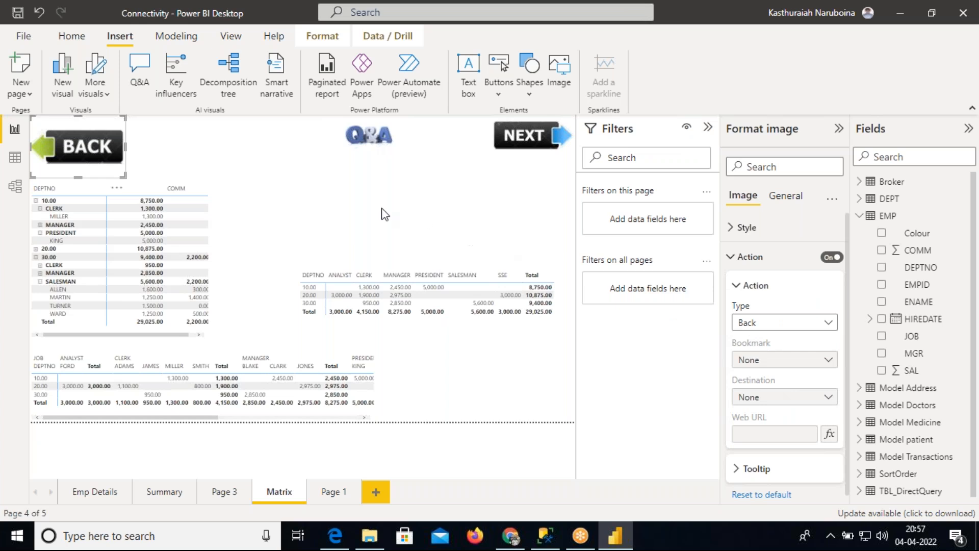
click(314, 216)
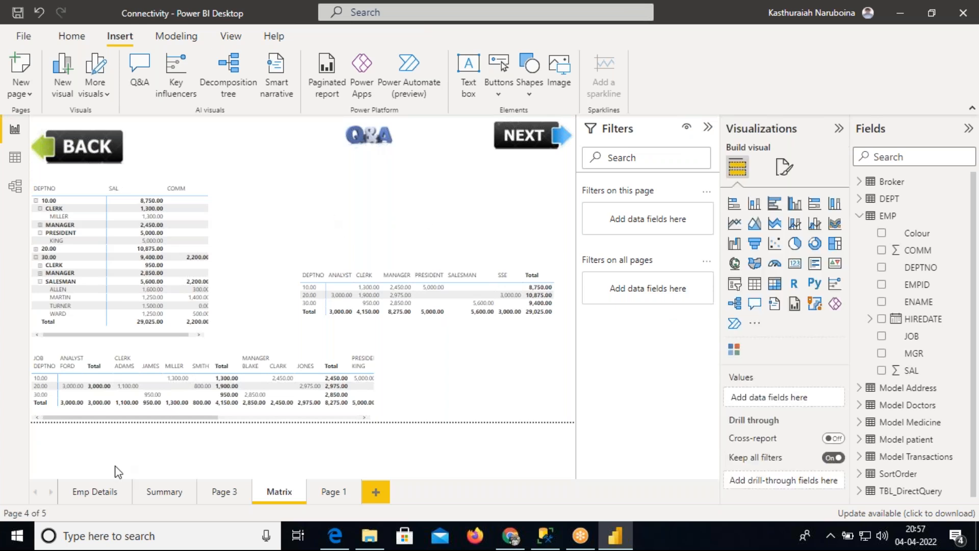
Step: Go from Emp Details to the Matrix page, follow the BACK image's link, and reopen Matrix
click(99, 491)
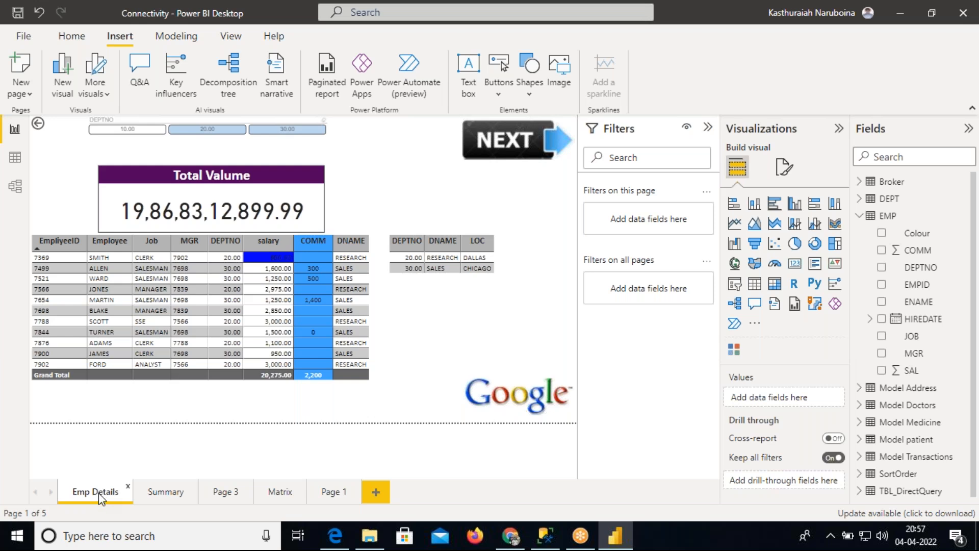
click(283, 492)
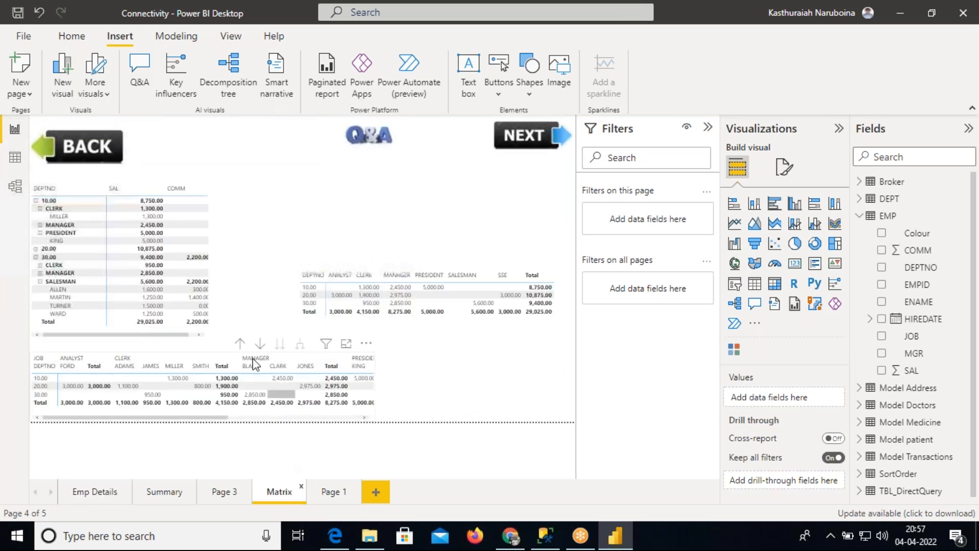
ctrl+click(104, 159)
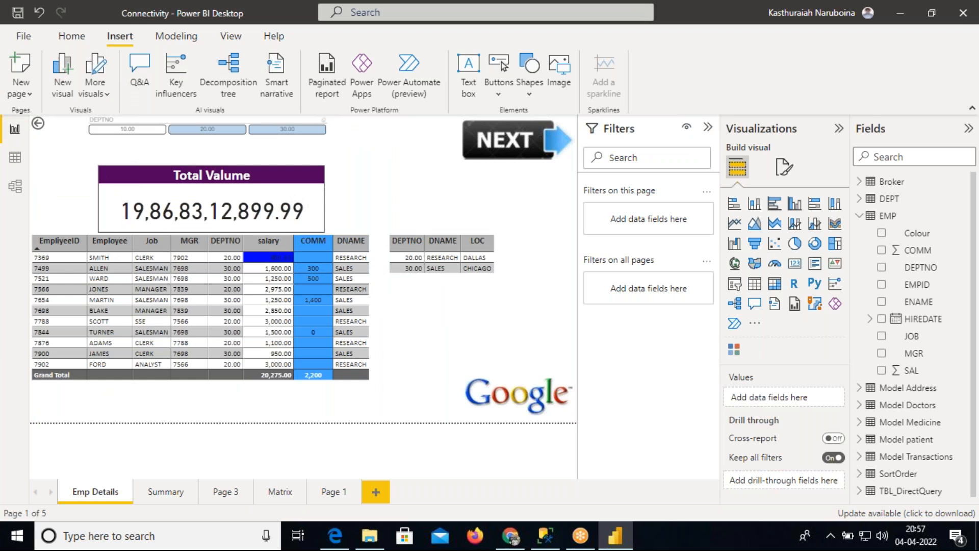
click(280, 492)
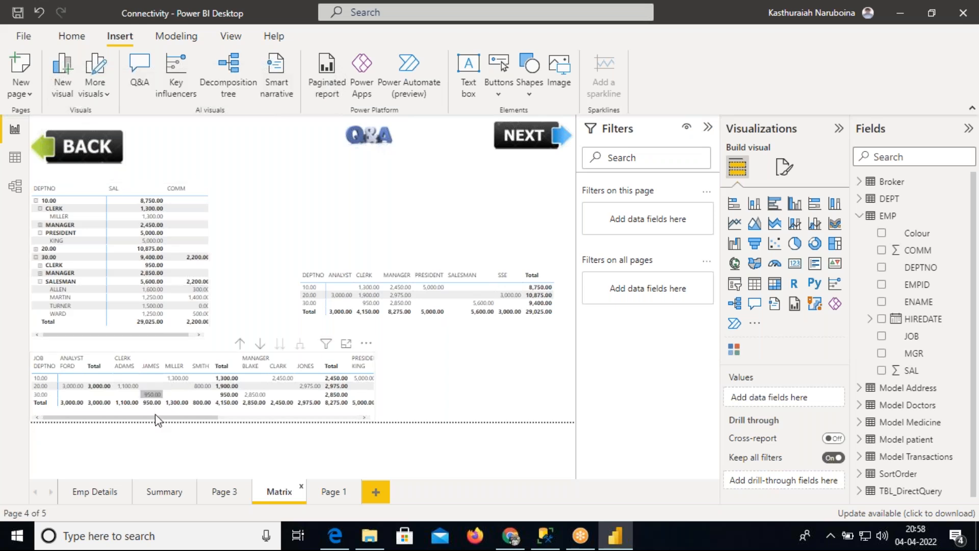
Step: On the Summary page, change the BACK image's action type to Back
click(164, 493)
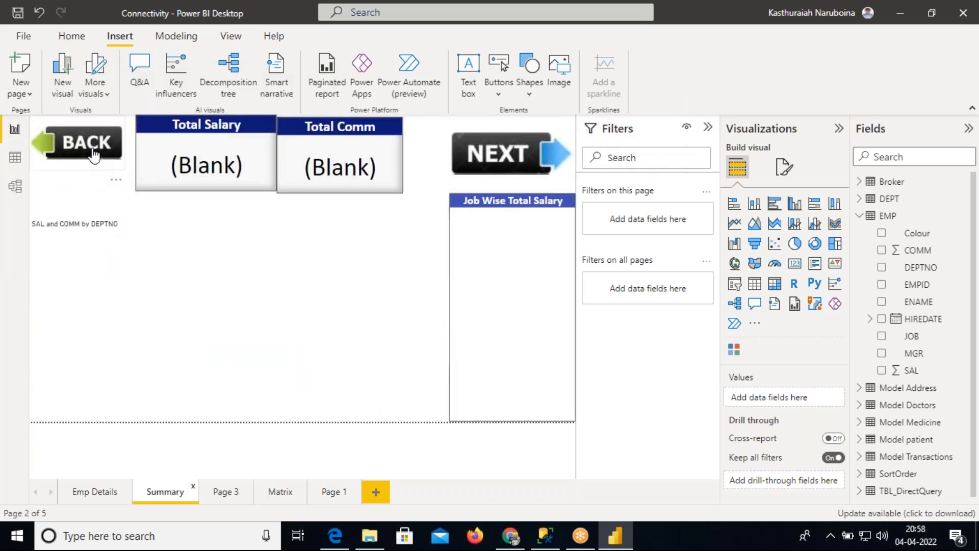
click(93, 154)
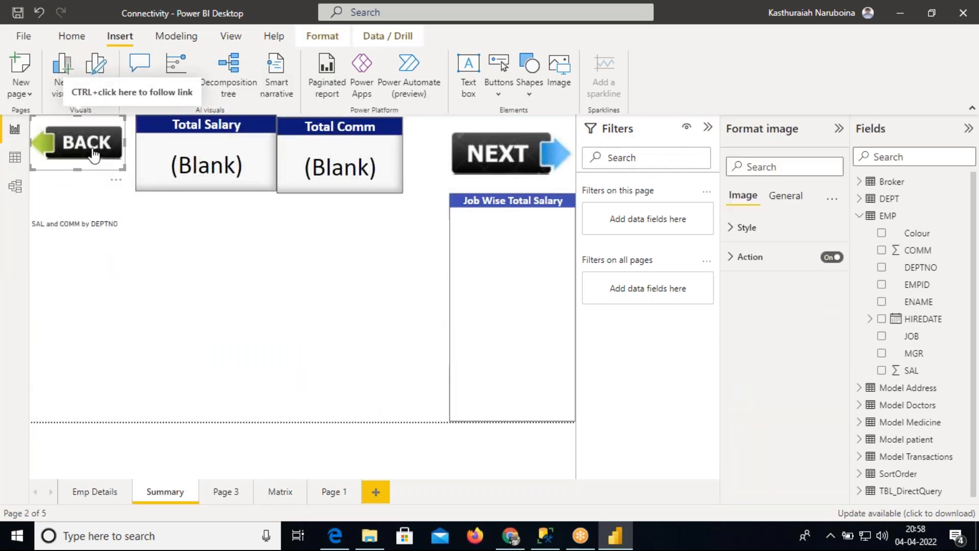
click(747, 257)
click(777, 324)
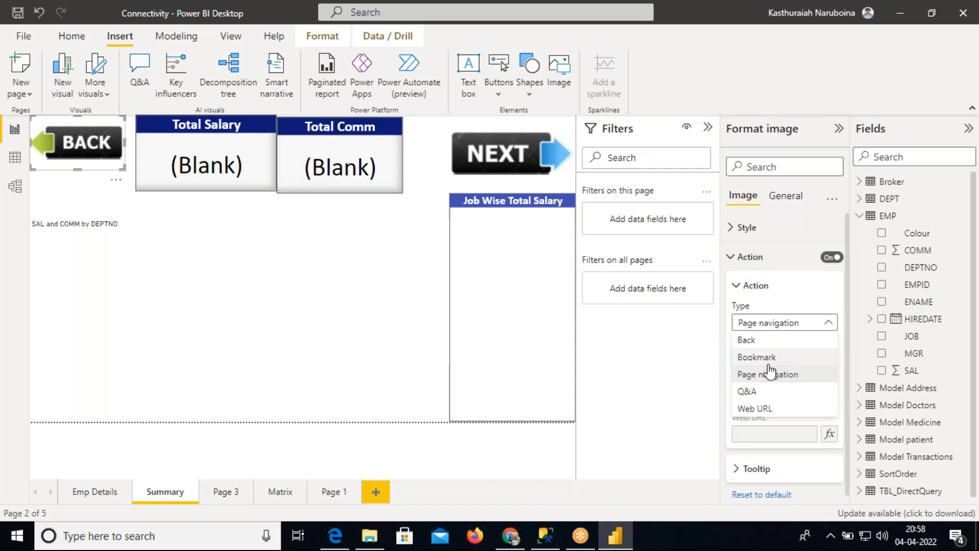
click(757, 344)
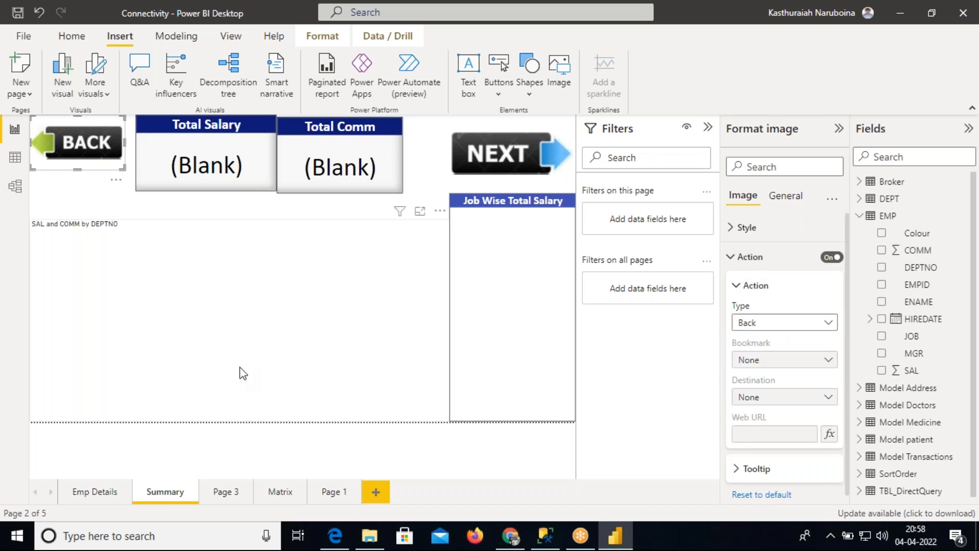
Step: On Page 3, change the BACK image's action type from page navigation to Back
click(267, 479)
click(79, 140)
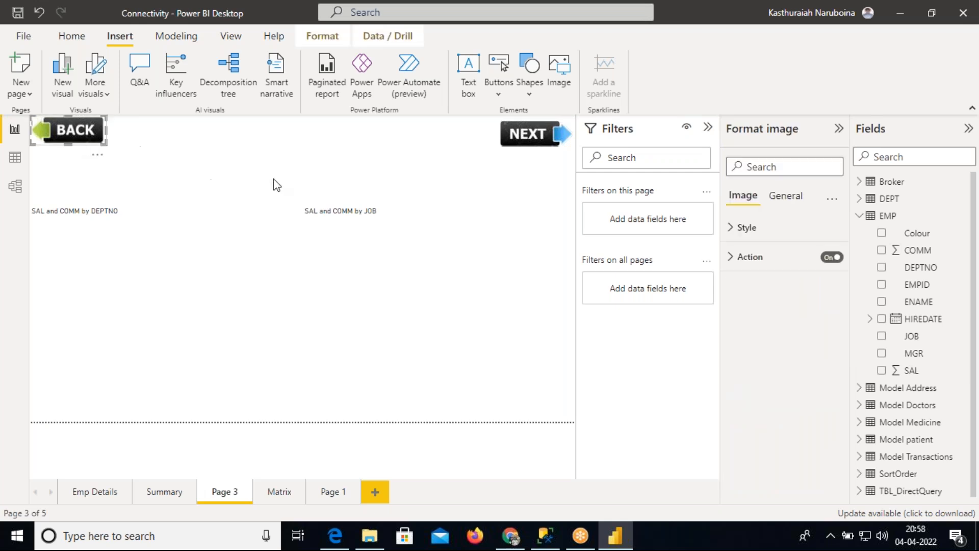
click(734, 257)
click(790, 326)
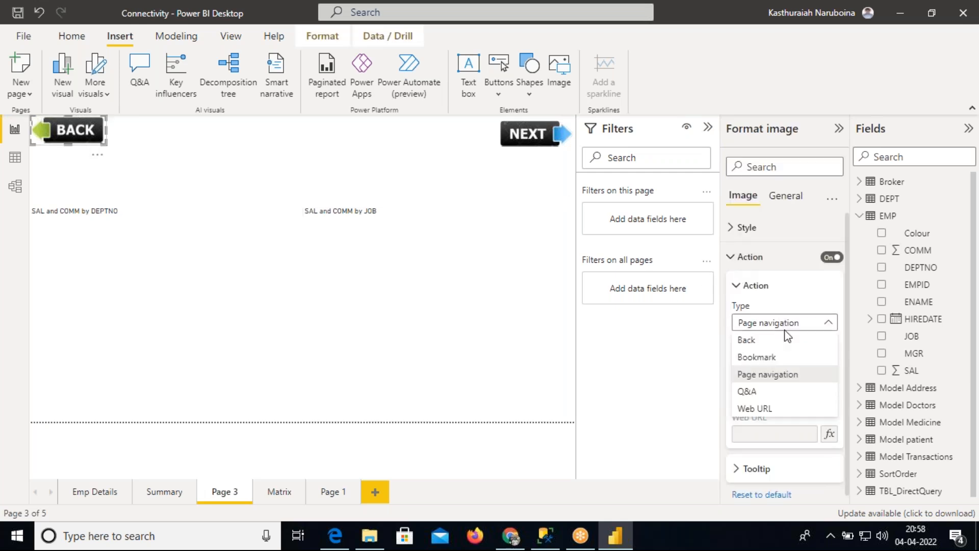
click(754, 339)
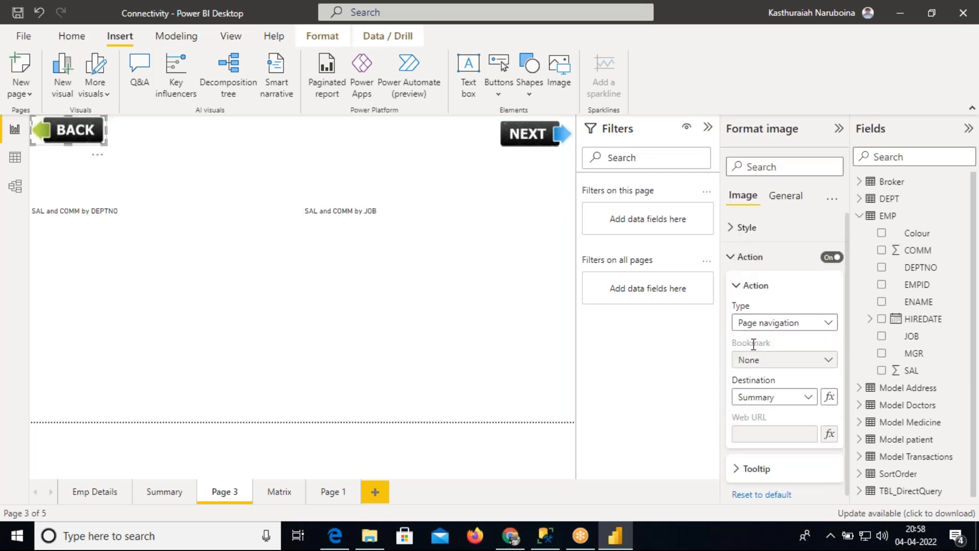
Step: Go through Matrix, Page 1 and Emp Details to Page 3, and test its BACK image
click(276, 492)
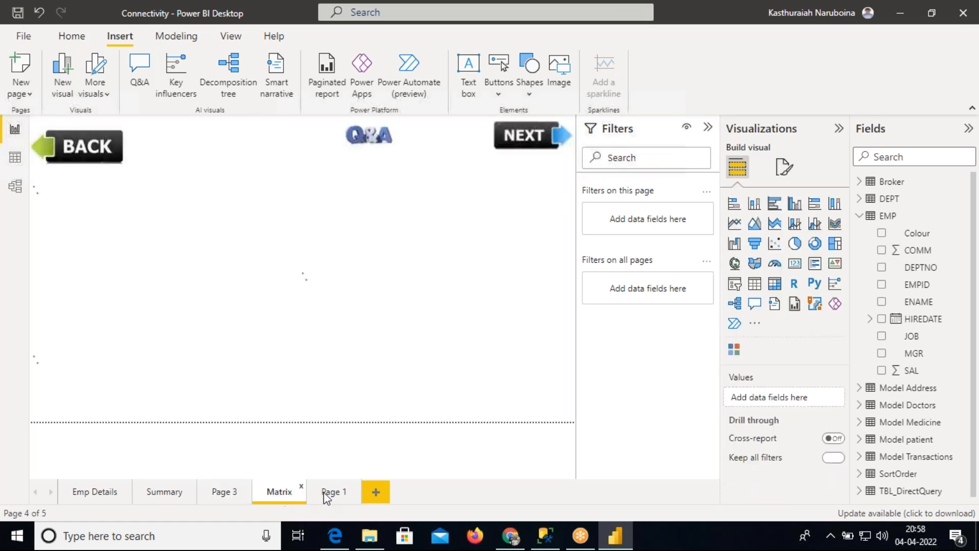
click(331, 492)
click(96, 489)
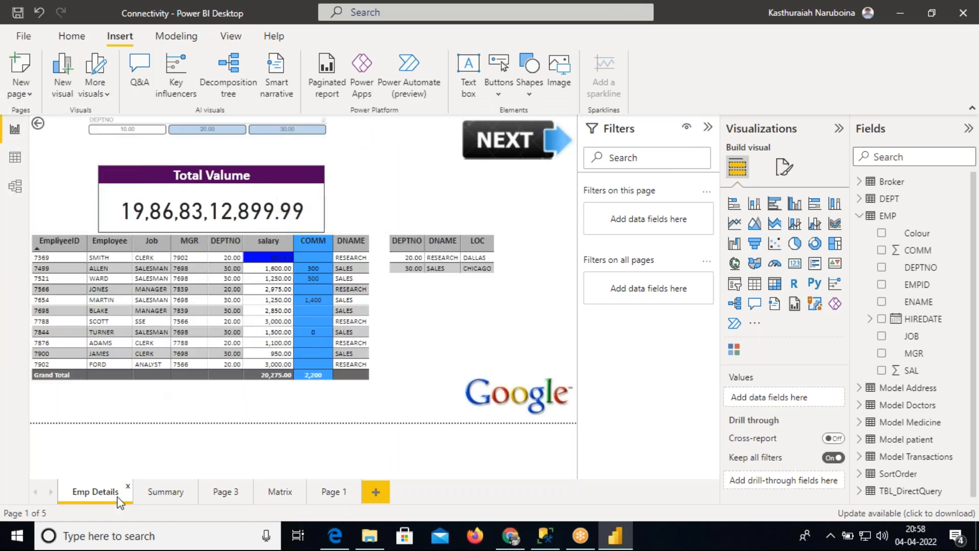
click(215, 494)
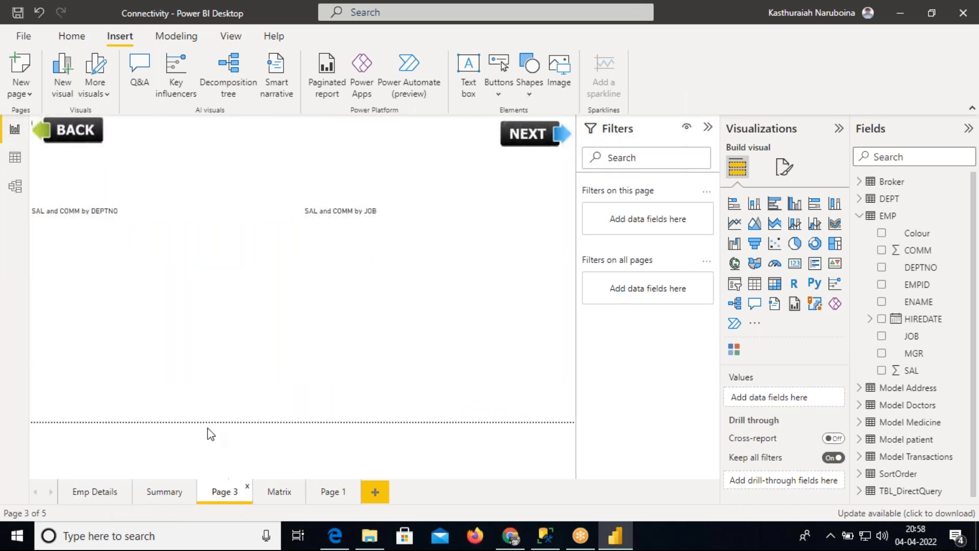
ctrl+click(67, 136)
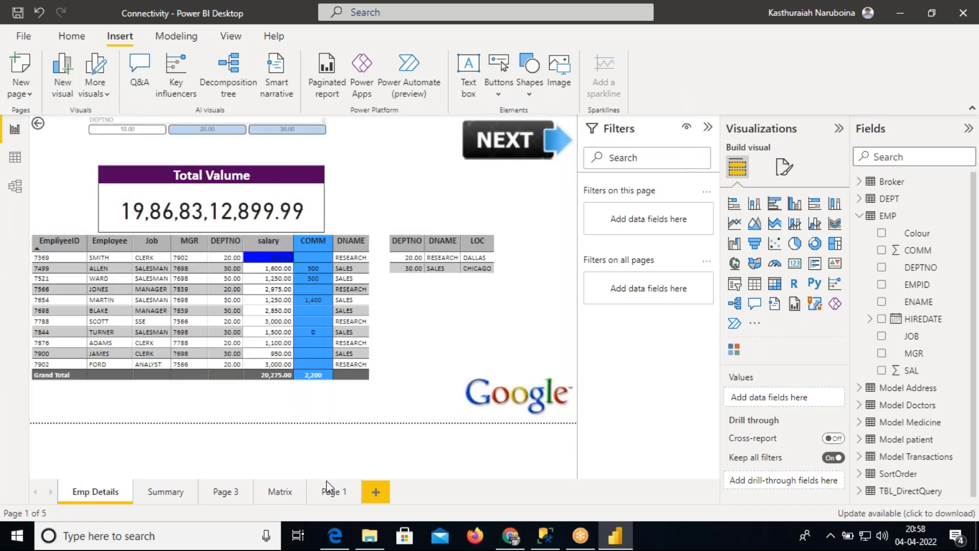
Step: Go from the Summary page to Matrix and follow the BACK image to test the return to the previously visited page
click(183, 499)
click(276, 495)
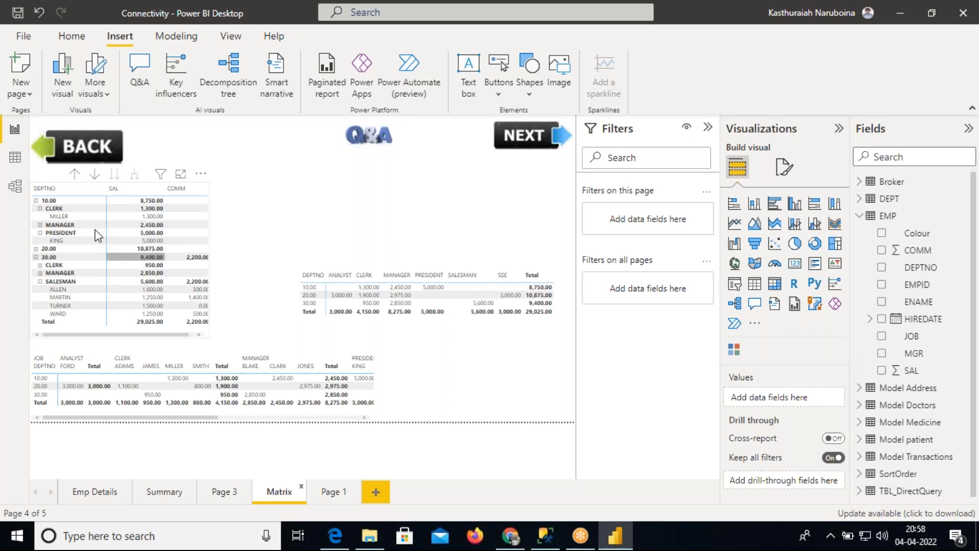
ctrl+click(90, 154)
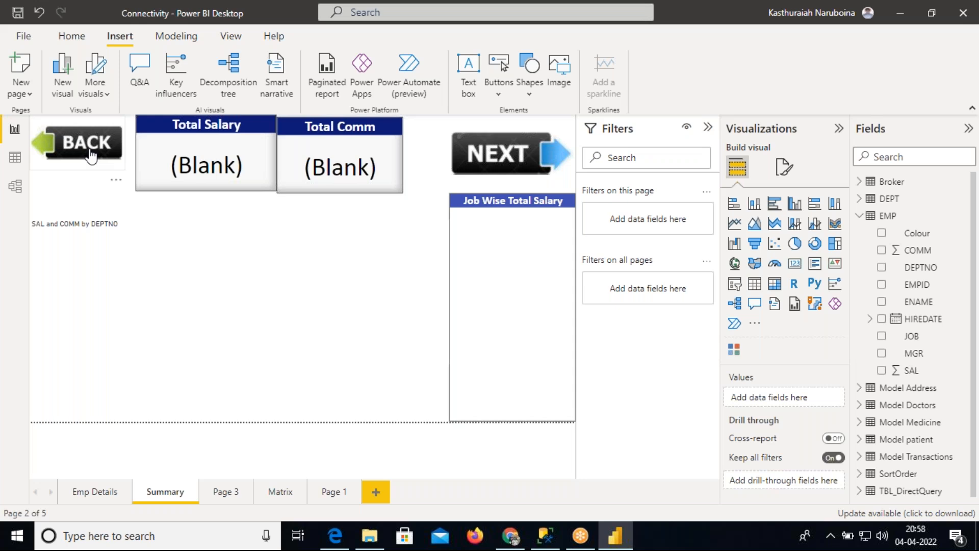
Step: Switch to Chrome, go back from the enlarged home button image to the image results, and return to Power BI Desktop
click(510, 534)
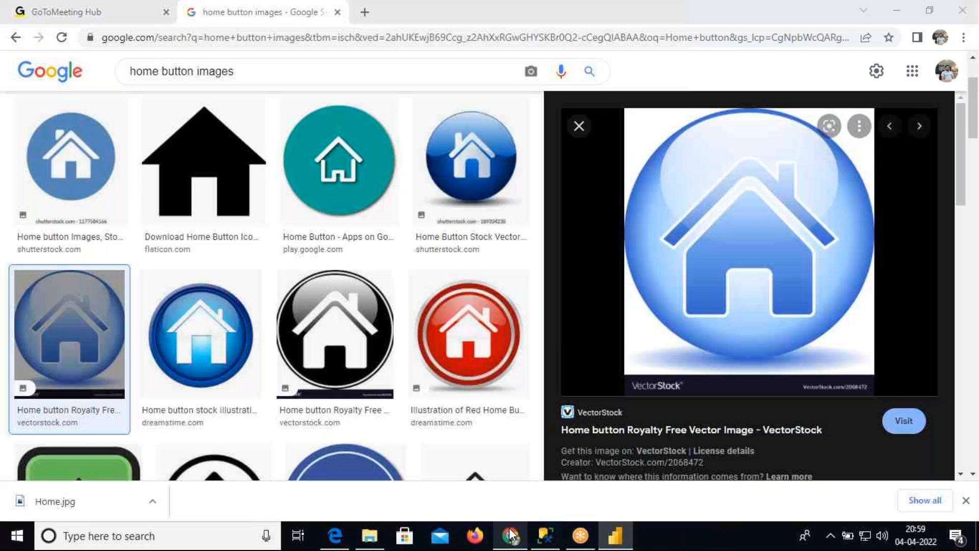
click(15, 39)
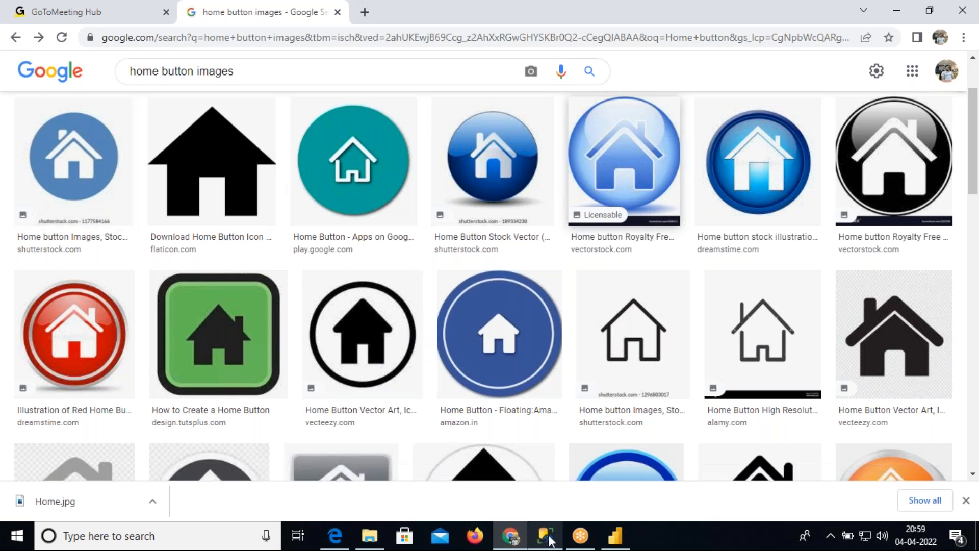
click(615, 535)
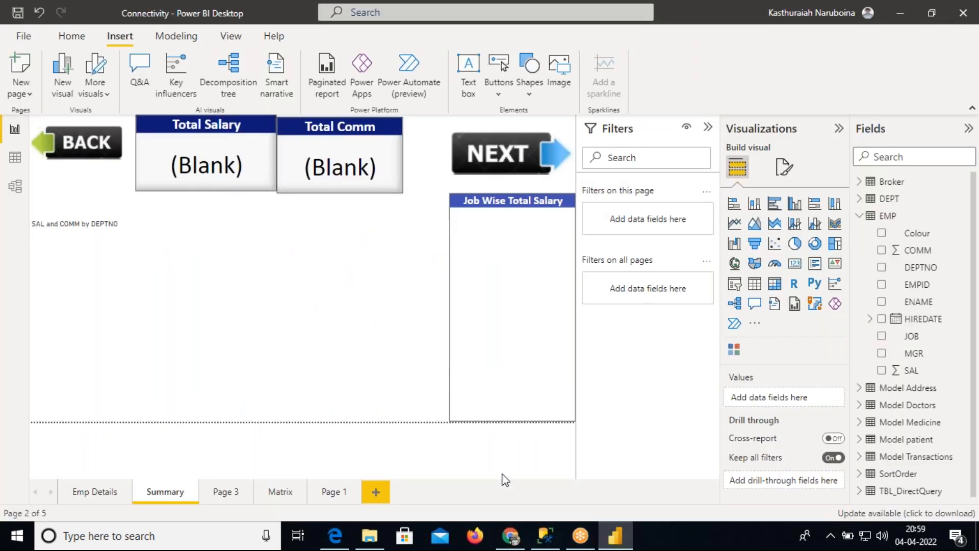
Step: Switch to SQL Server Management Studio and highlight the Web URL, Page Navigation, Back and Q & A topics in the notes
click(545, 535)
drag(157, 283, 64, 254)
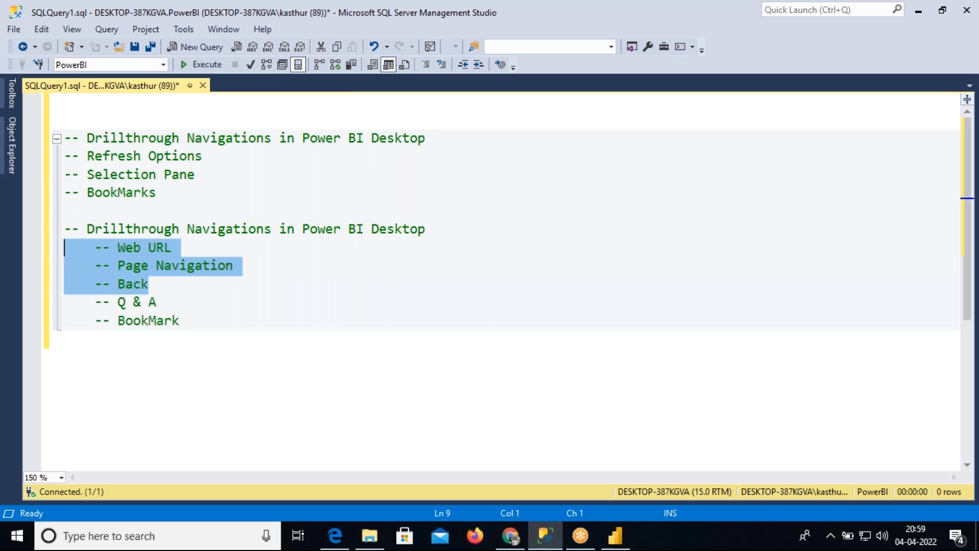
drag(96, 249, 174, 249)
drag(93, 266, 235, 270)
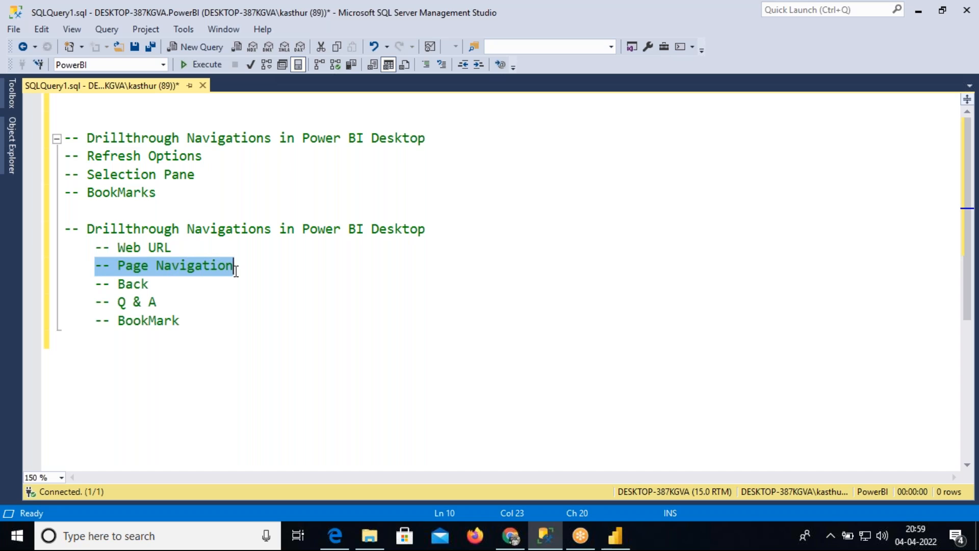
drag(156, 284, 70, 285)
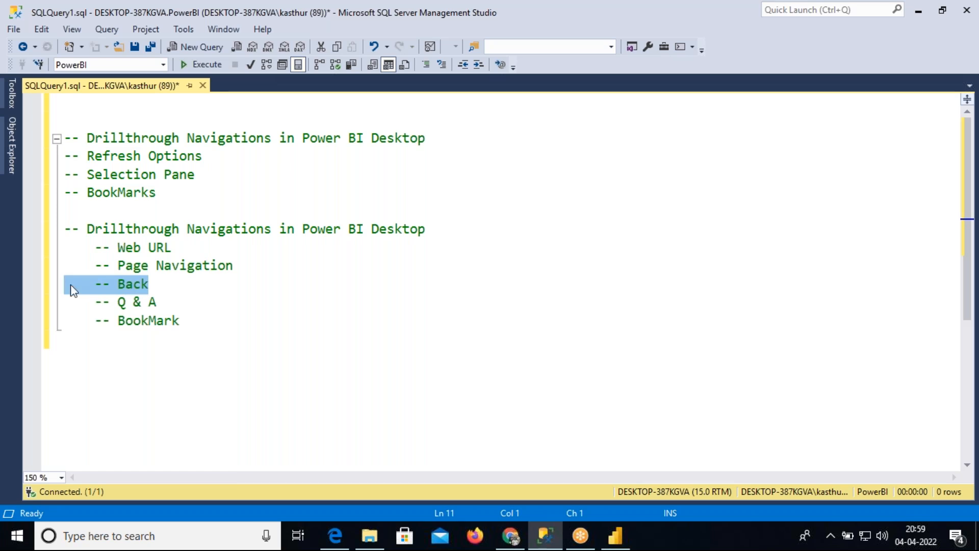
drag(179, 320, 79, 249)
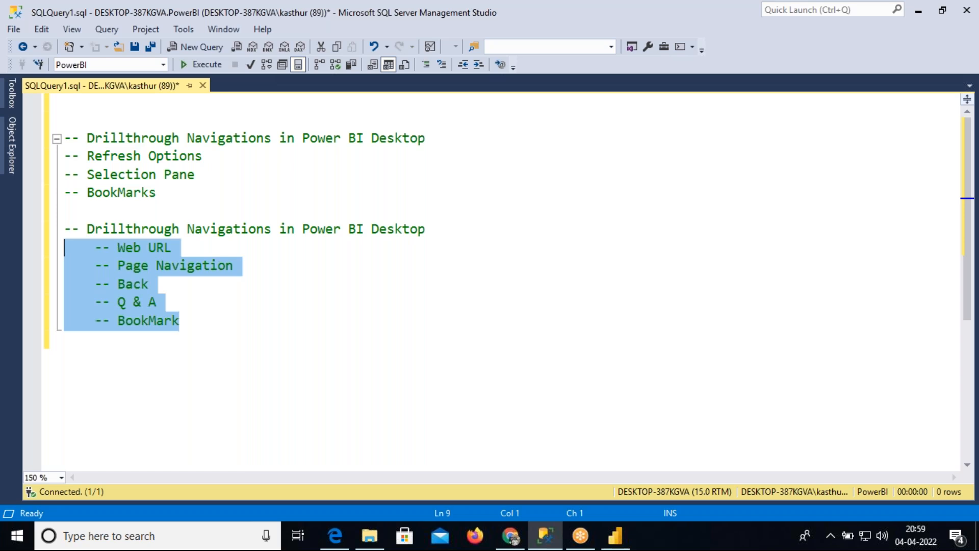
click(90, 304)
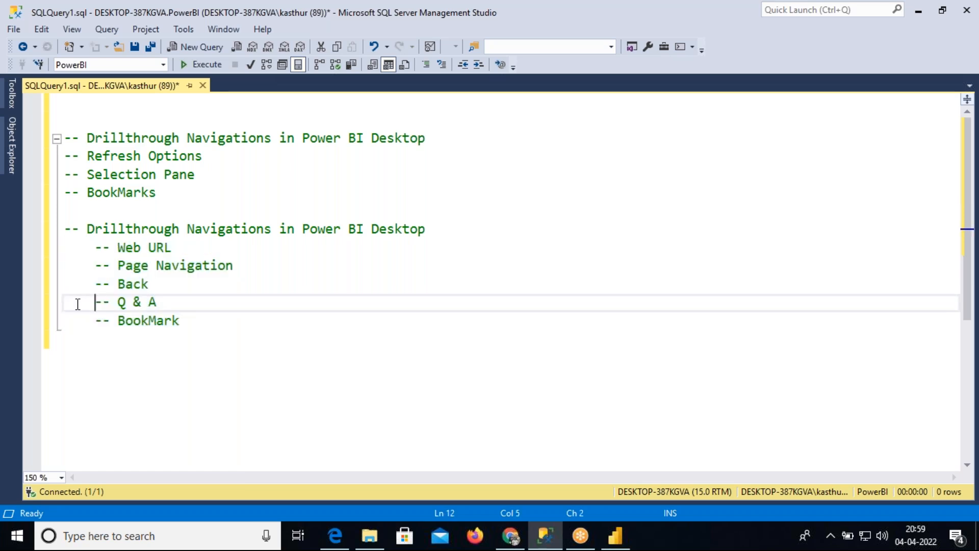
mouse_move(71, 304)
mouse_down()
mouse_move(168, 305)
mouse_move(76, 305)
mouse_up()
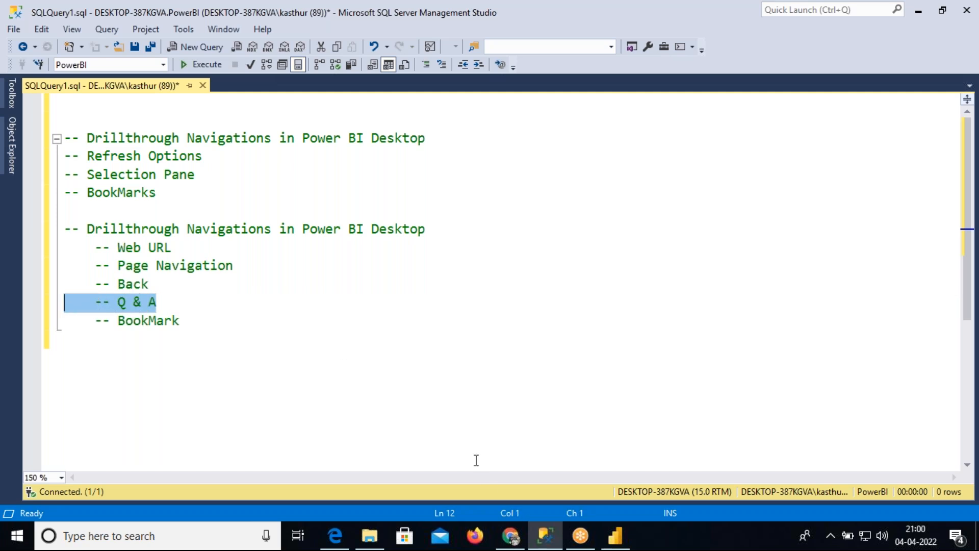
Step: Return to Power BI Desktop and inspect the Q&A image's action type options on the Matrix page
click(509, 535)
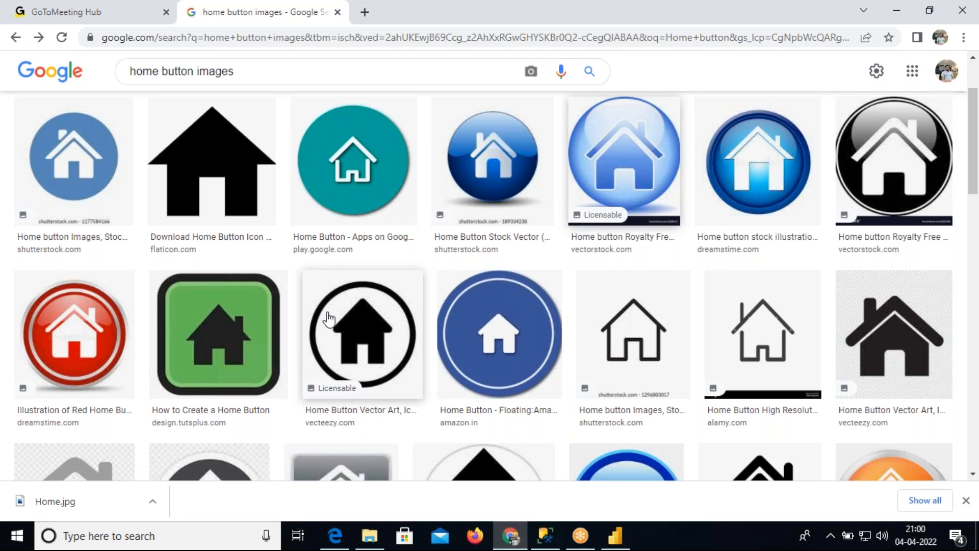
click(616, 536)
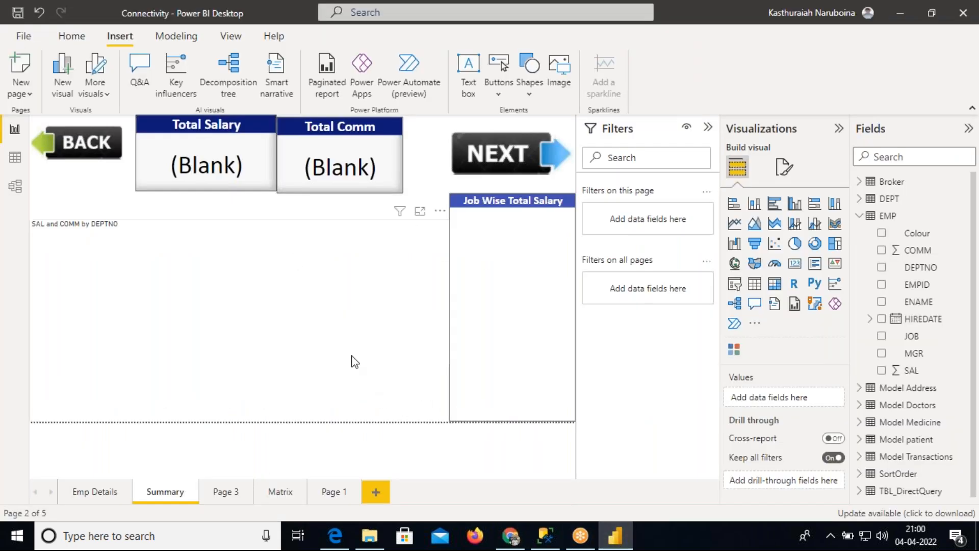
click(332, 492)
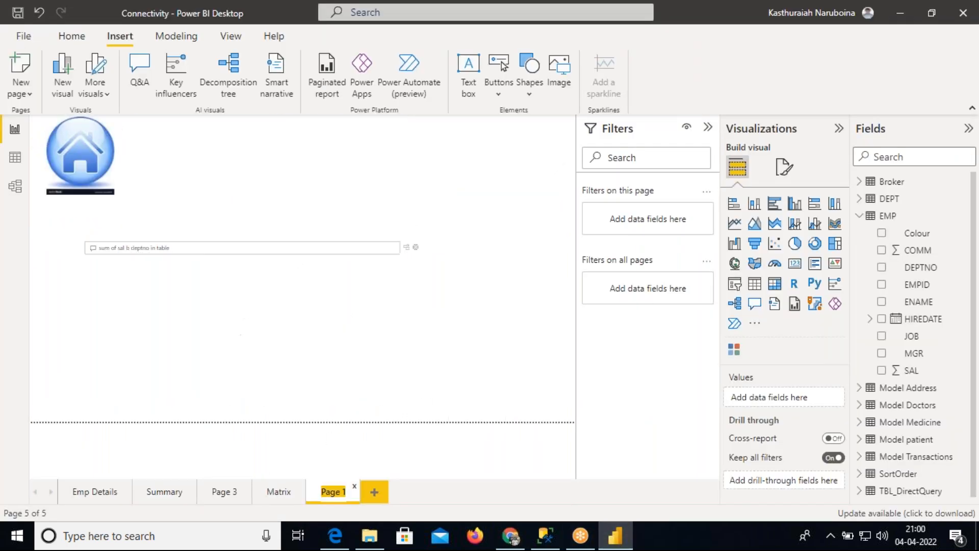
click(279, 492)
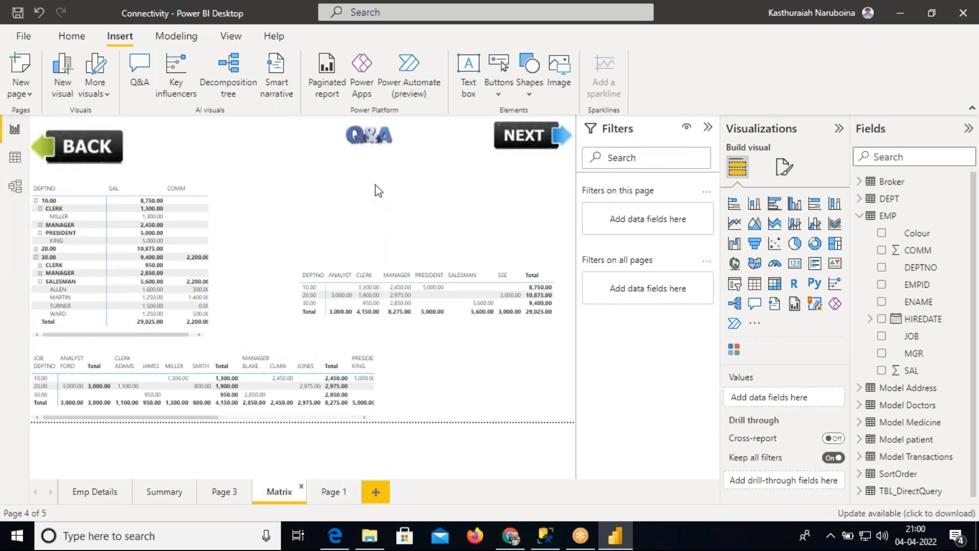
click(371, 142)
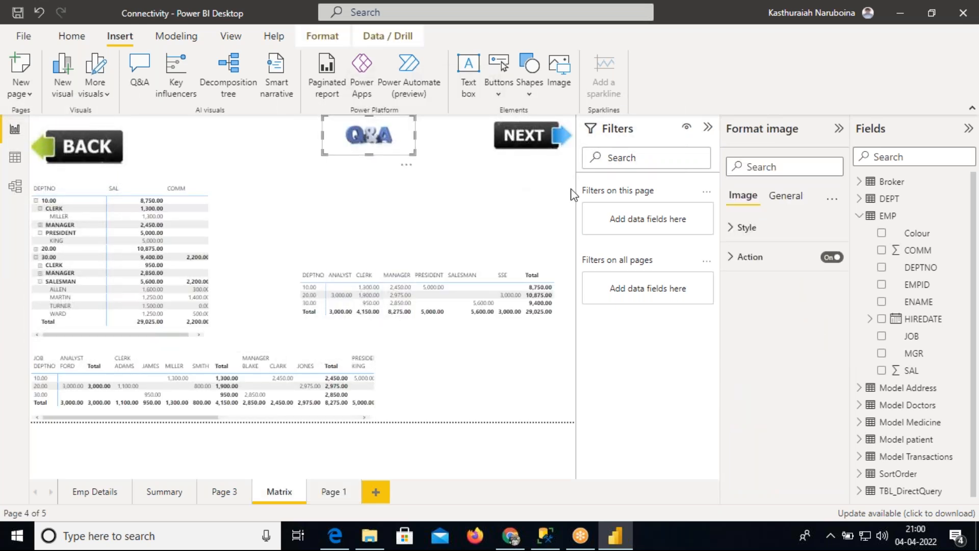
click(733, 257)
click(763, 322)
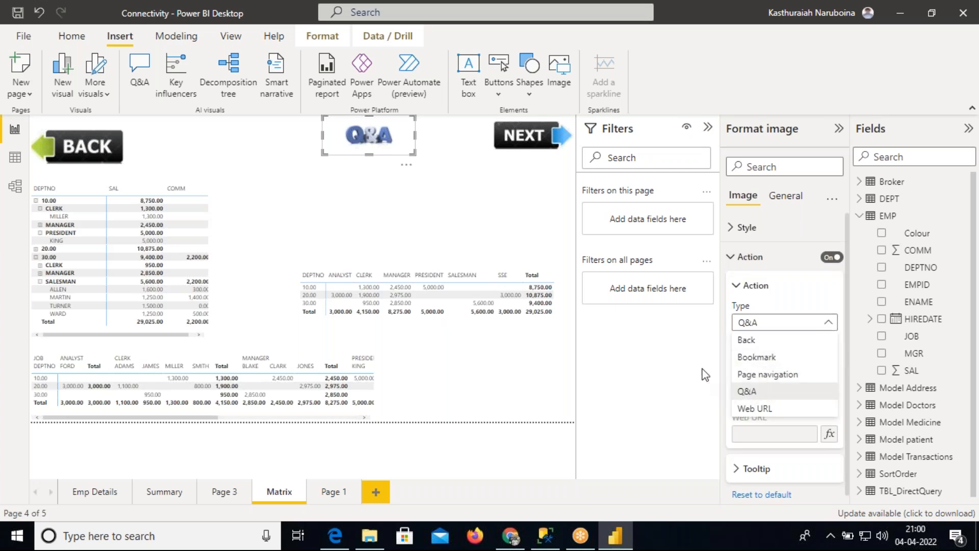
Step: Test the Q&A image's action on the Matrix page and close the question window
click(371, 142)
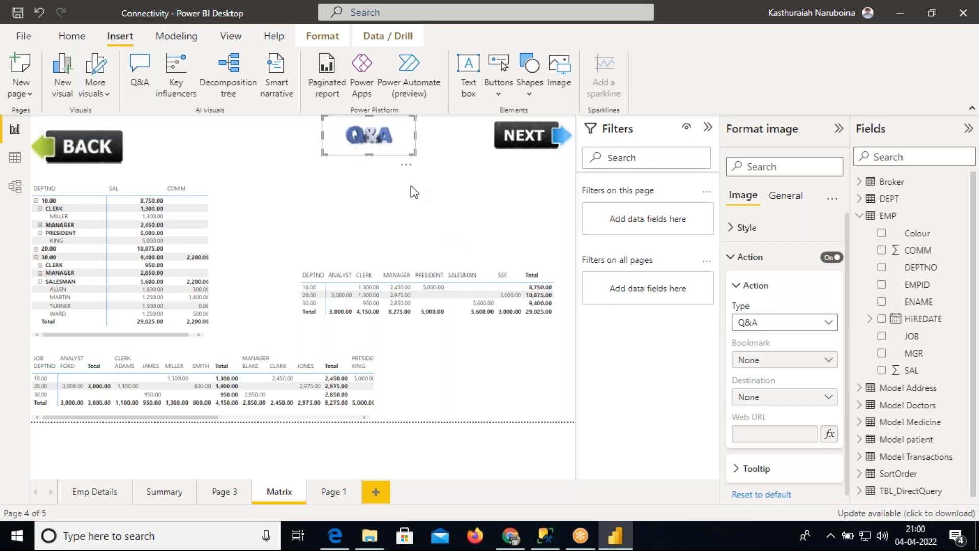
ctrl+click(375, 142)
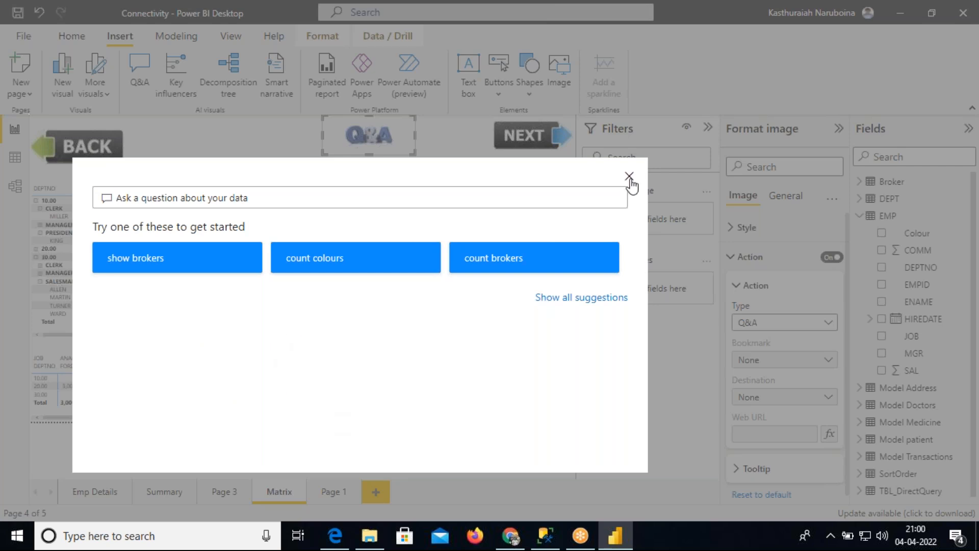
click(629, 177)
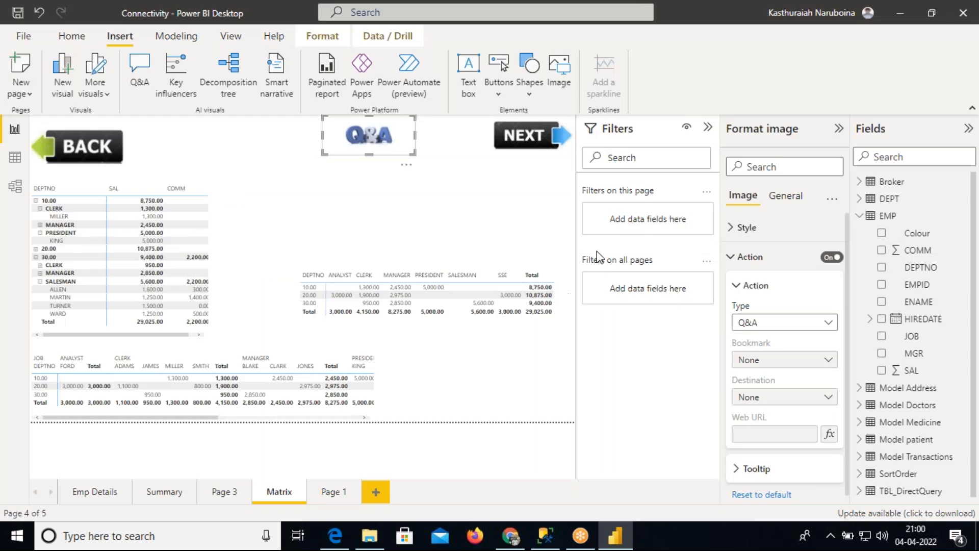
Step: Switch to SQL Server Management Studio, highlight the covered navigation topics, and insert two blank lines after the "-- Q & A" line
click(545, 536)
drag(160, 304, 64, 229)
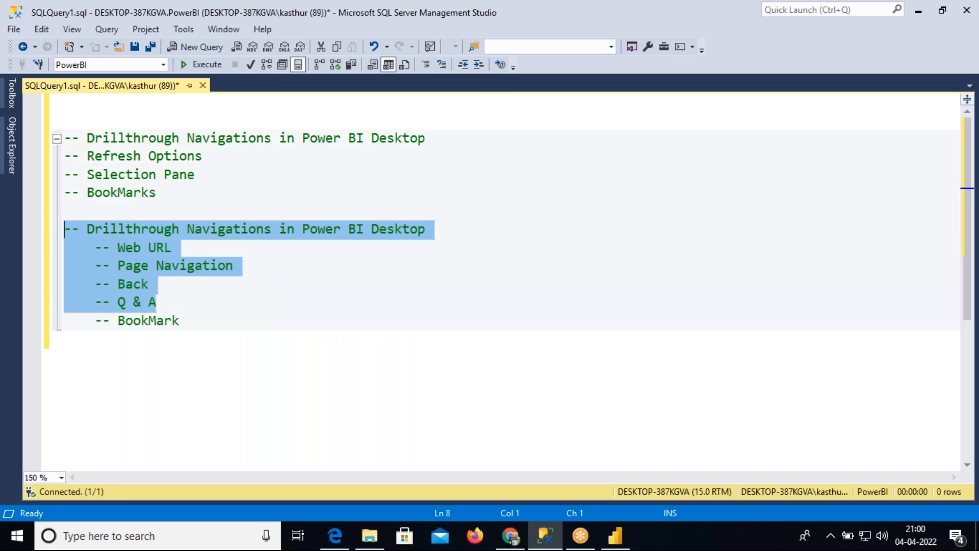
click(171, 305)
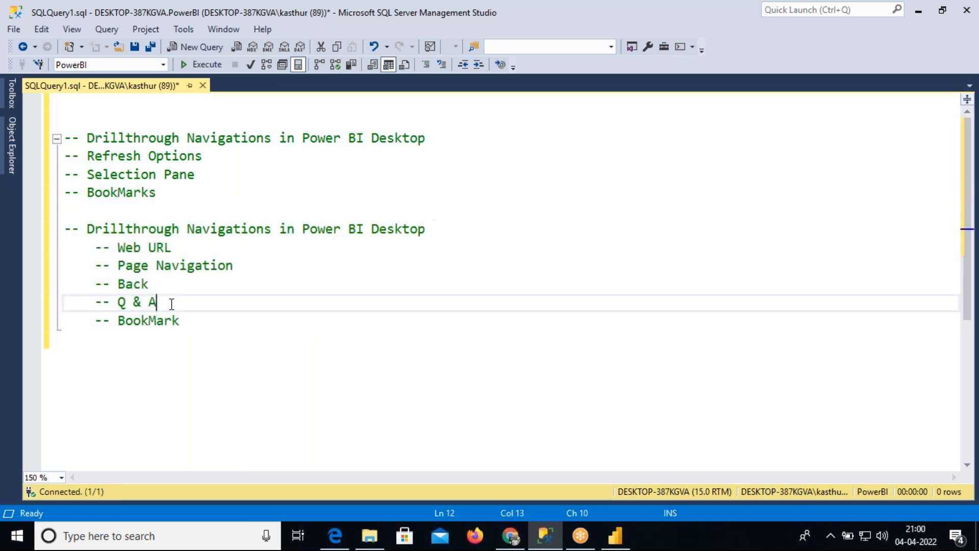
key(Return)
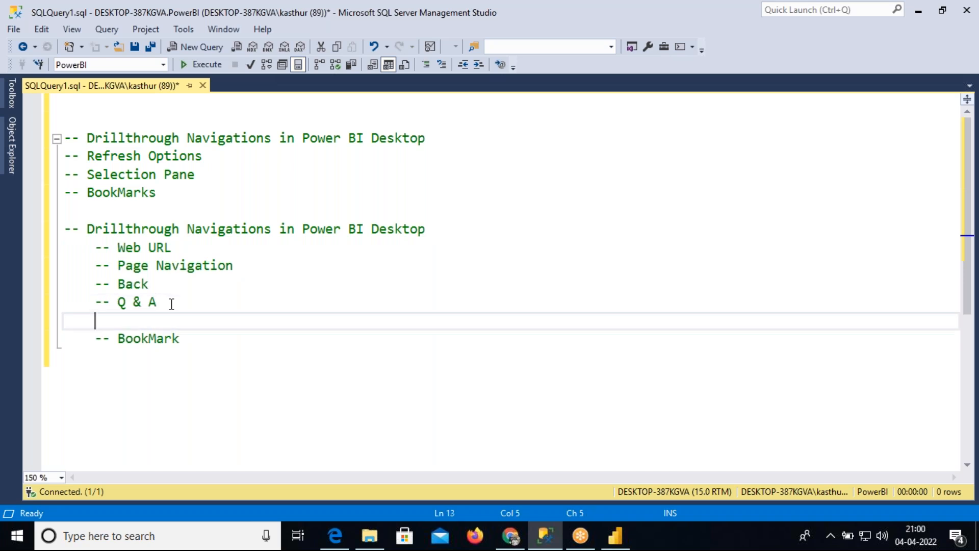
key(Return)
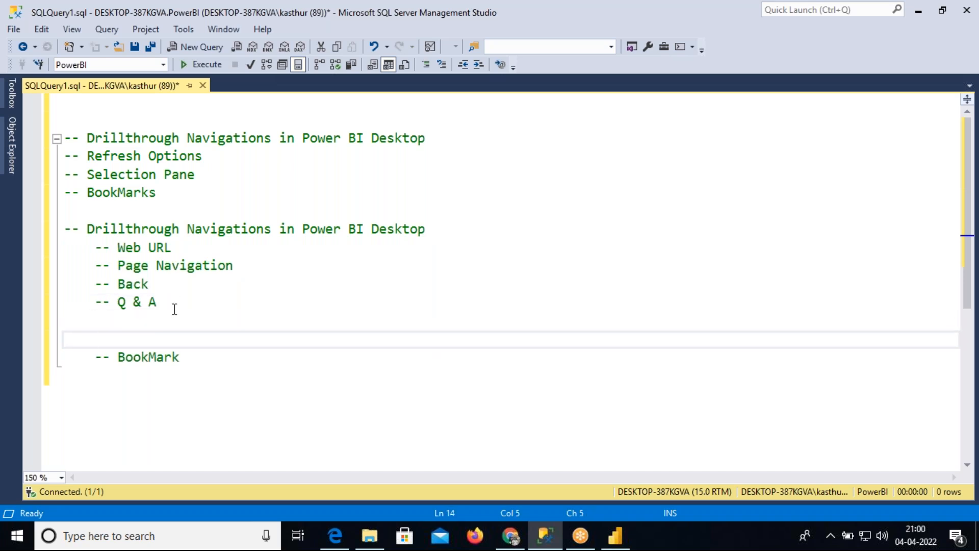
Step: Highlight the BookMark and Selection Pane topics in the SQLQuery1.sql notes, briefly switching to Power BI Desktop and back
drag(189, 349, 64, 357)
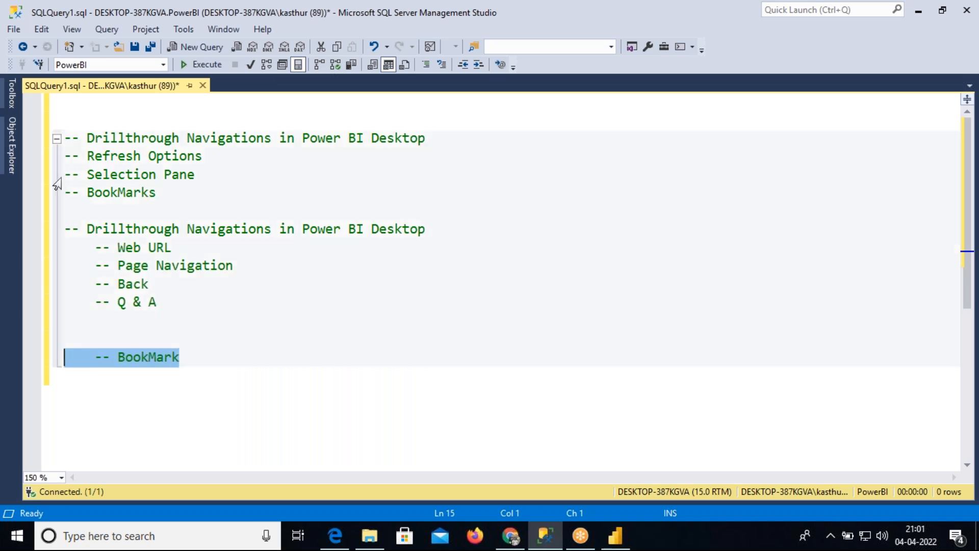
drag(64, 174, 200, 174)
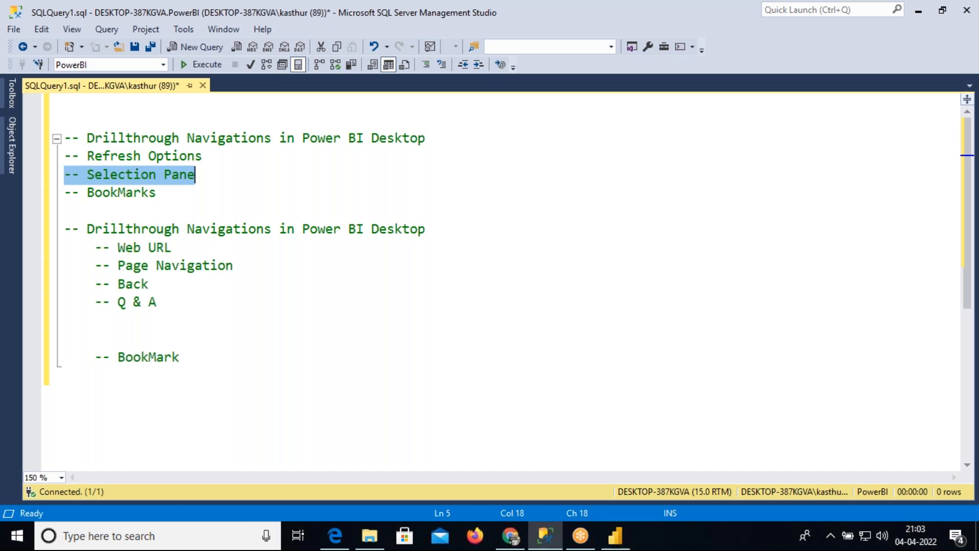
click(615, 541)
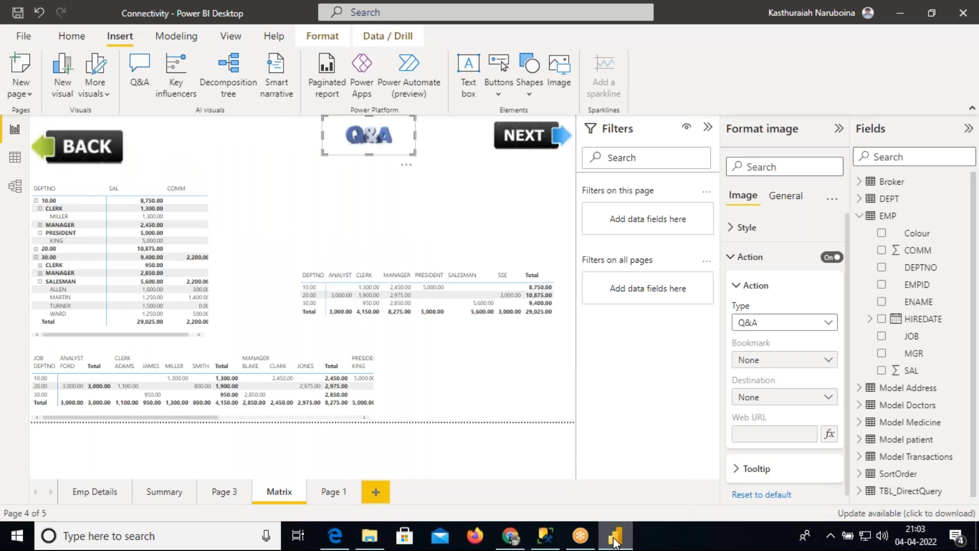
click(616, 540)
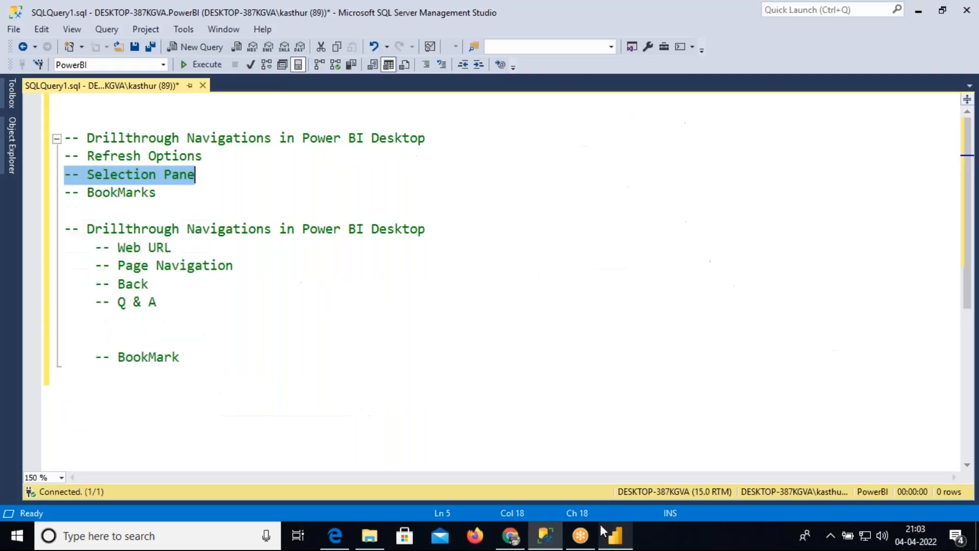
click(215, 172)
drag(195, 174, 62, 180)
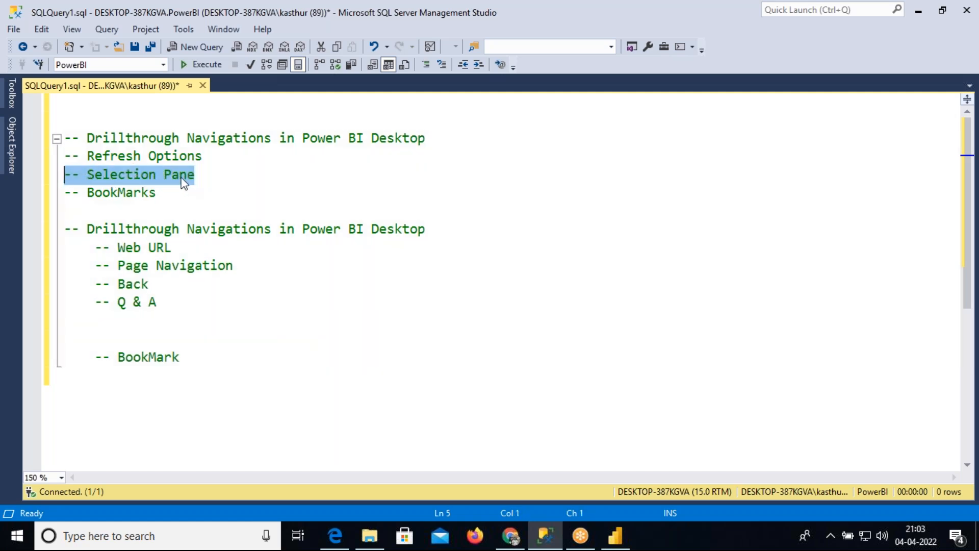
drag(201, 178, 61, 179)
Step: Switch to Power BI Desktop and open the Selection pane for the Matrix page
click(615, 535)
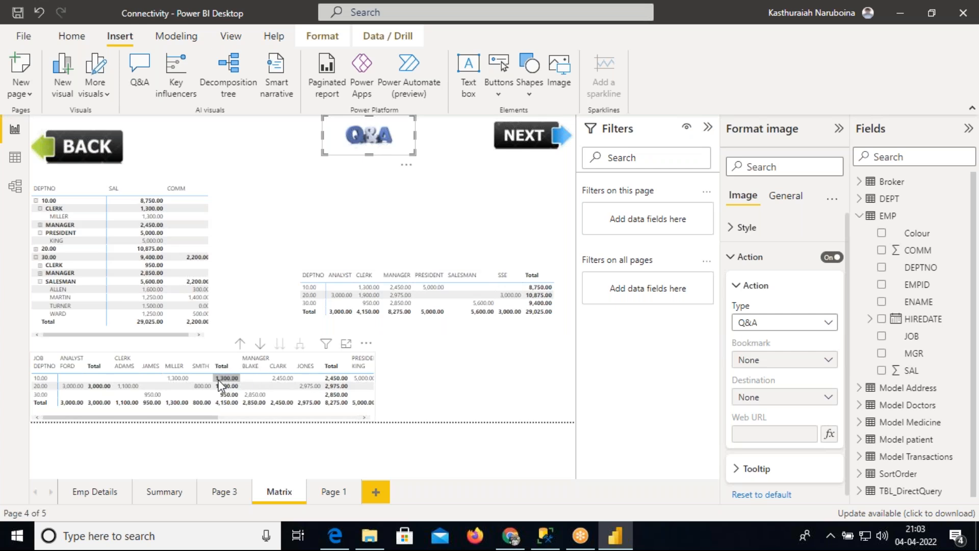
click(363, 198)
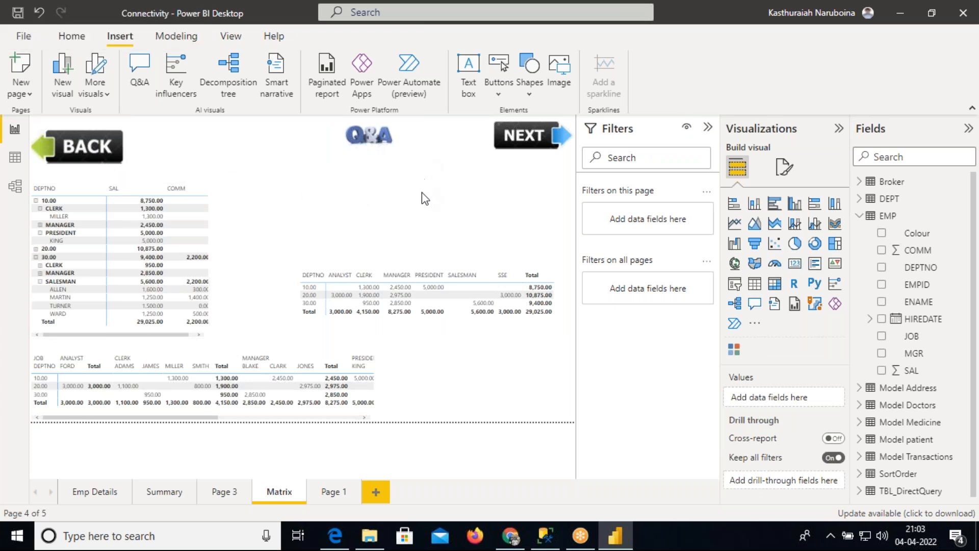
click(231, 37)
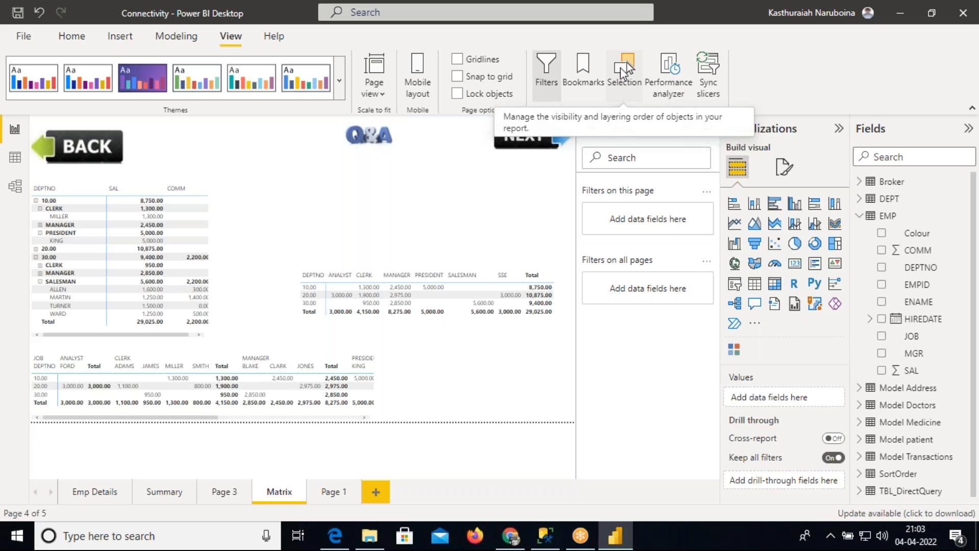
click(623, 71)
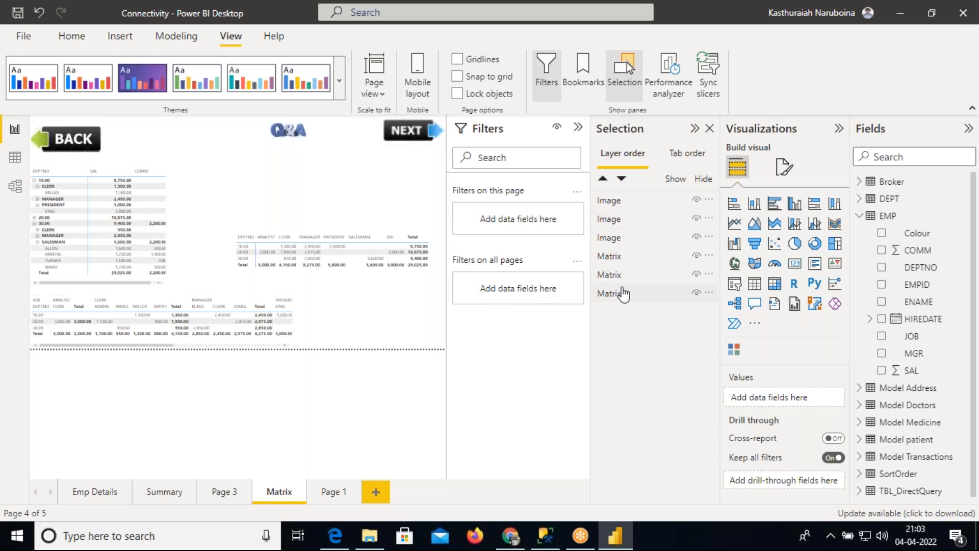
Step: Hide and show each of the three Image objects of the Matrix page in the Selection pane
click(697, 202)
click(698, 202)
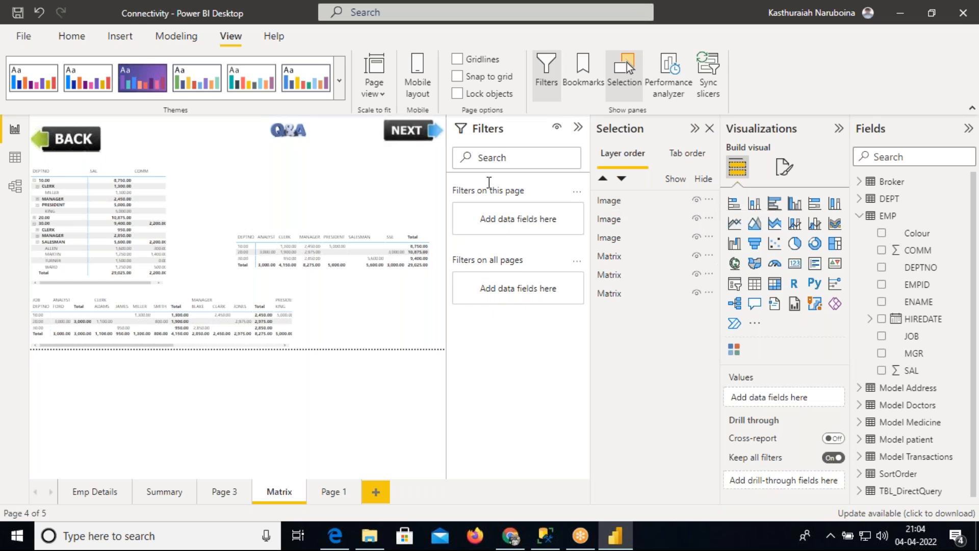
click(698, 220)
click(697, 219)
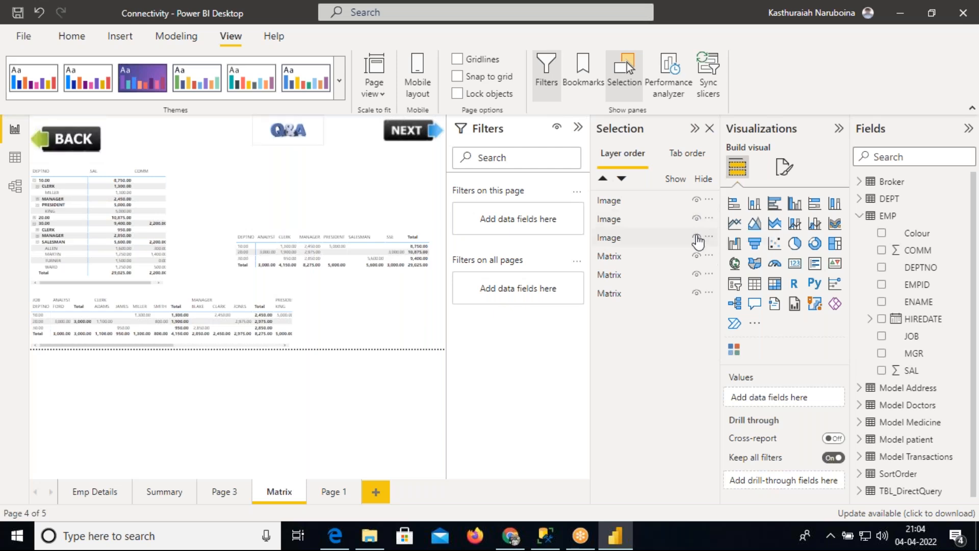
click(697, 238)
click(697, 237)
click(697, 238)
click(697, 238)
Step: Hide and show each of the three Matrix visuals in the Selection pane, then close the pane
click(697, 255)
click(697, 256)
click(697, 275)
click(697, 275)
click(697, 293)
click(697, 293)
click(710, 129)
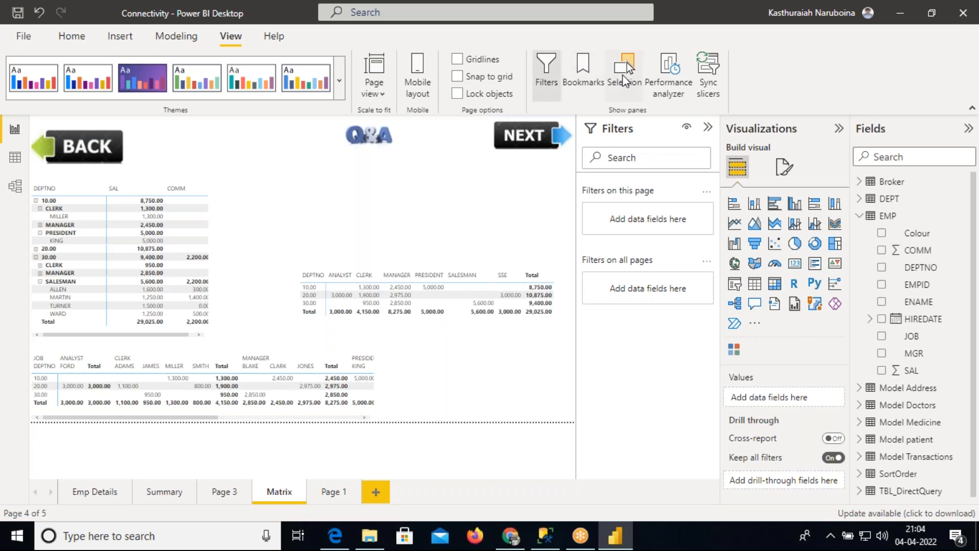
Step: Reopen the Selection pane and hide the last two Matrix visuals in the layer order
click(625, 74)
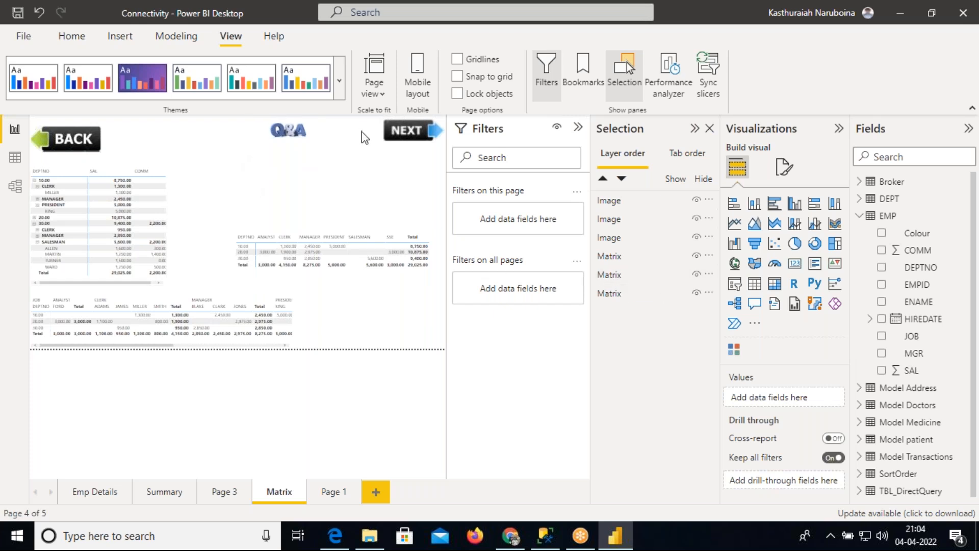
click(697, 294)
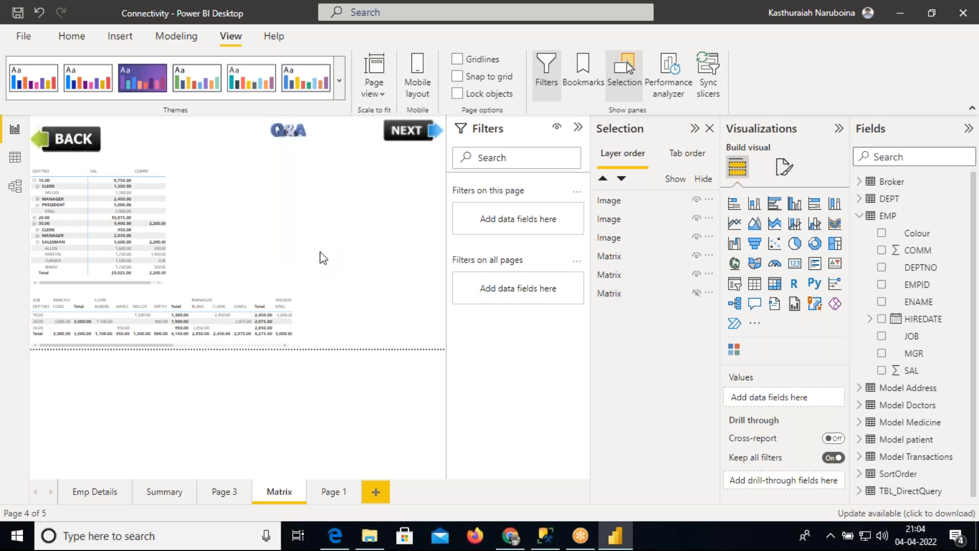
click(697, 275)
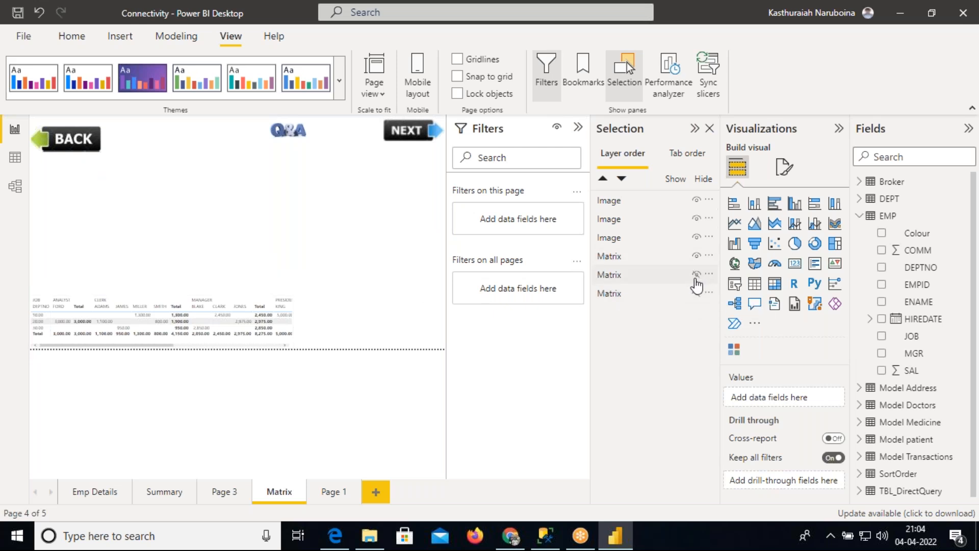
Step: Hide and show the second Image object, and open the third Image object's additional options
click(697, 218)
click(696, 219)
click(708, 238)
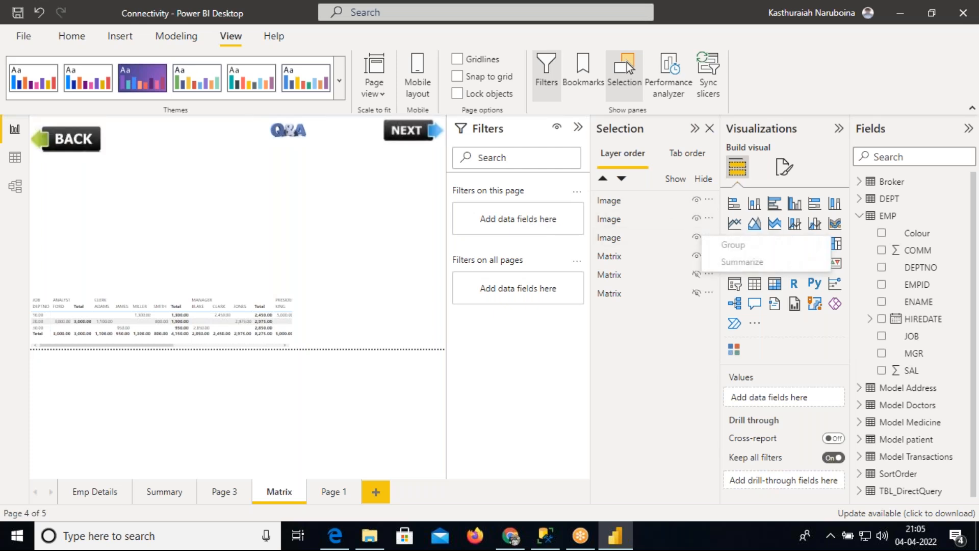
Step: Widen the visible Matrix visual, and set the third Image and first Matrix to hidden and the second Matrix to shown
click(696, 237)
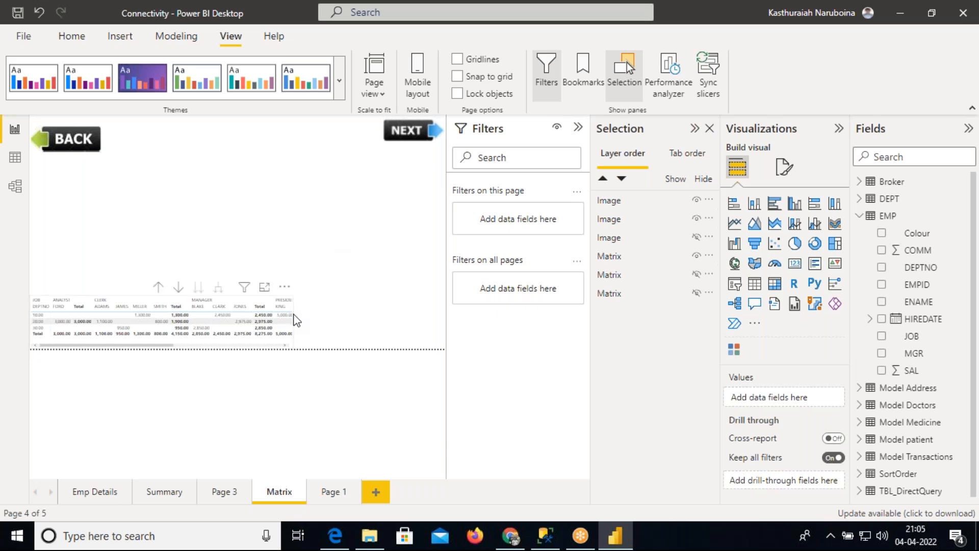
drag(296, 320, 331, 326)
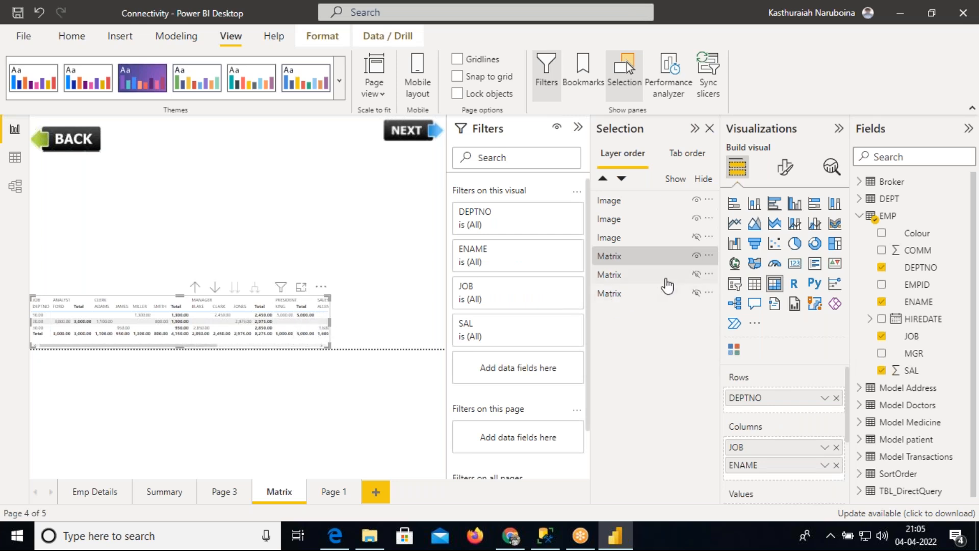
click(696, 255)
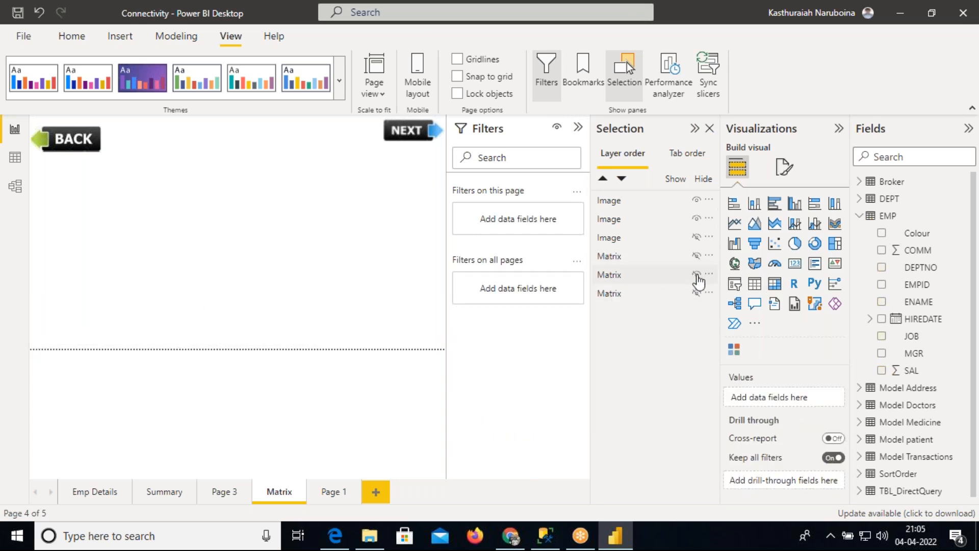
click(696, 274)
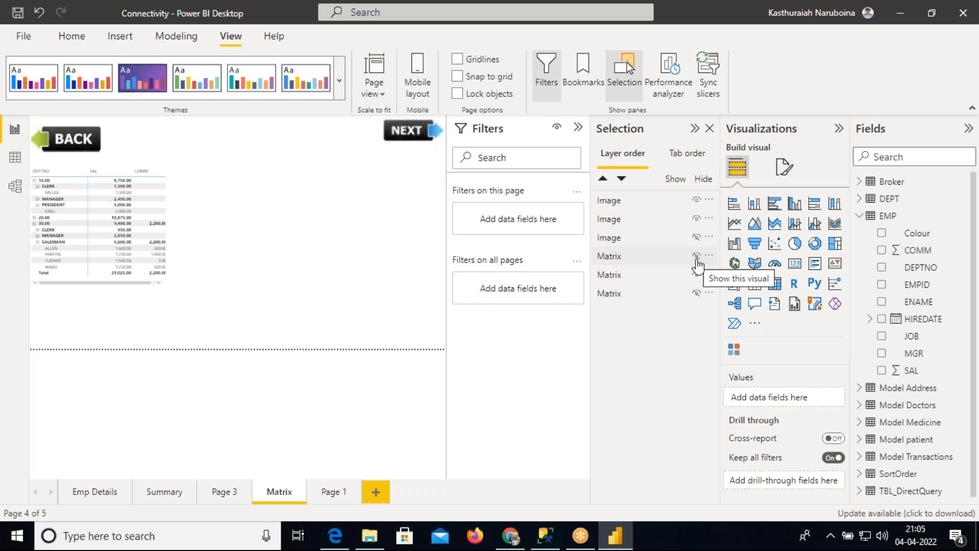
Step: Open the names of the second and third Image objects for editing in the layer order, and close the Selection pane
click(627, 202)
double_click(622, 219)
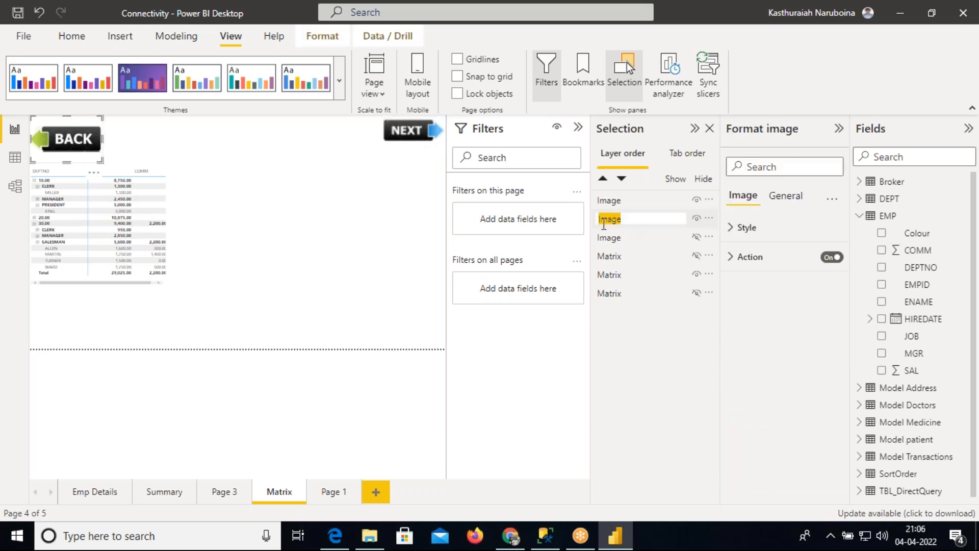
click(633, 239)
double_click(635, 240)
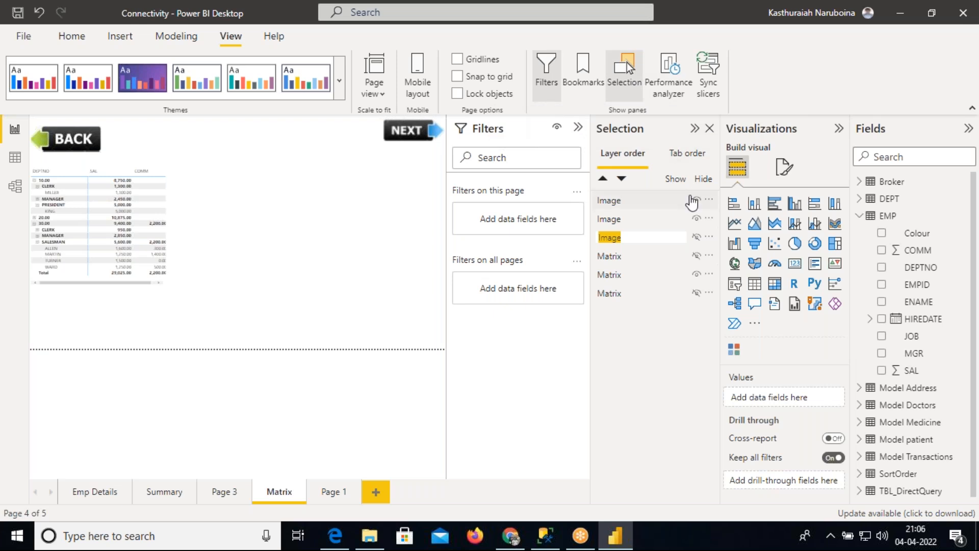
click(696, 238)
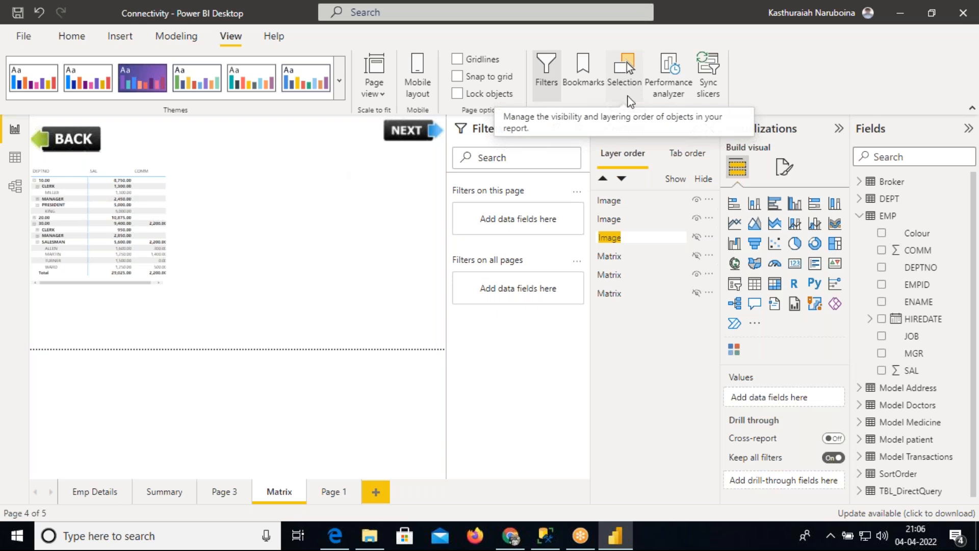
click(710, 130)
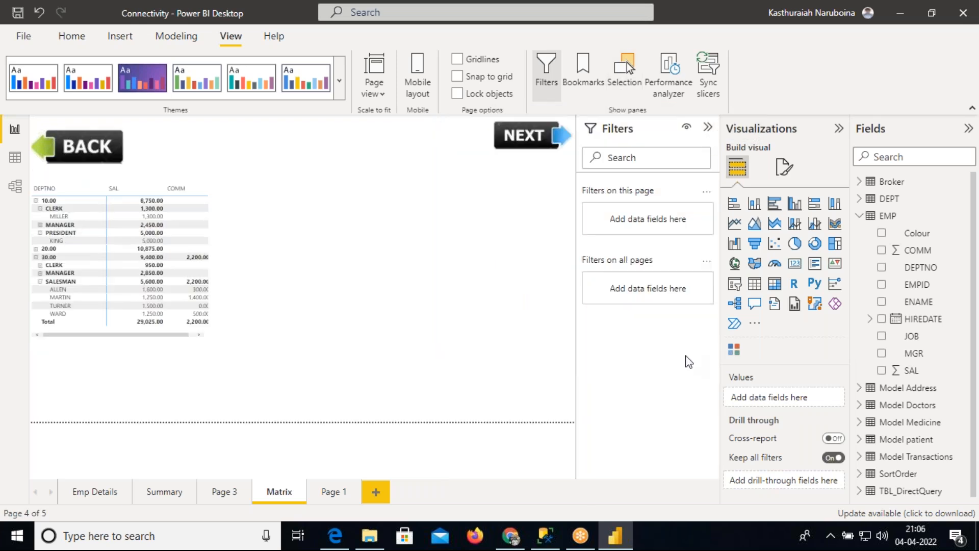
Step: Switch to SQL Server Management Studio, highlight the Selection Pane topic, and insert a blank line above the BookMarks topic
click(545, 536)
drag(208, 175, 64, 174)
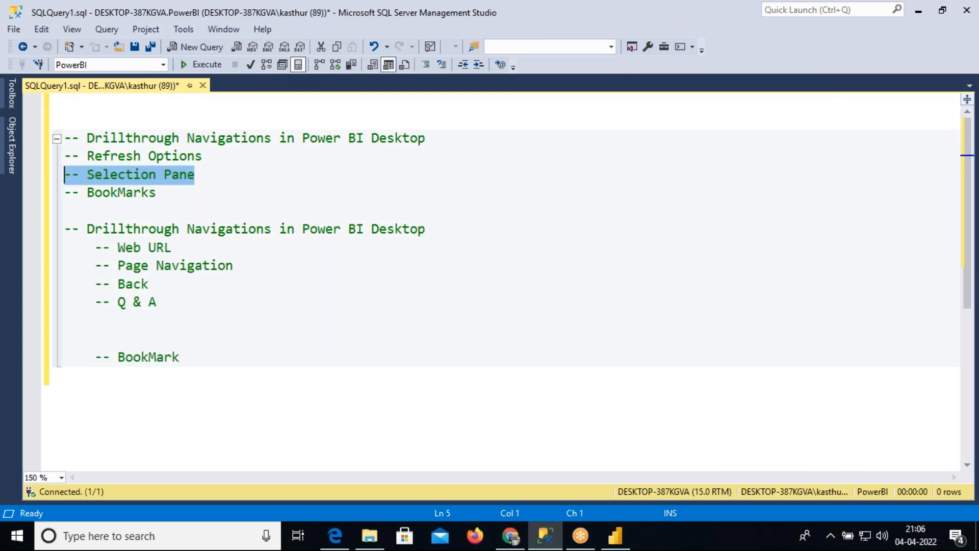
drag(67, 194, 167, 195)
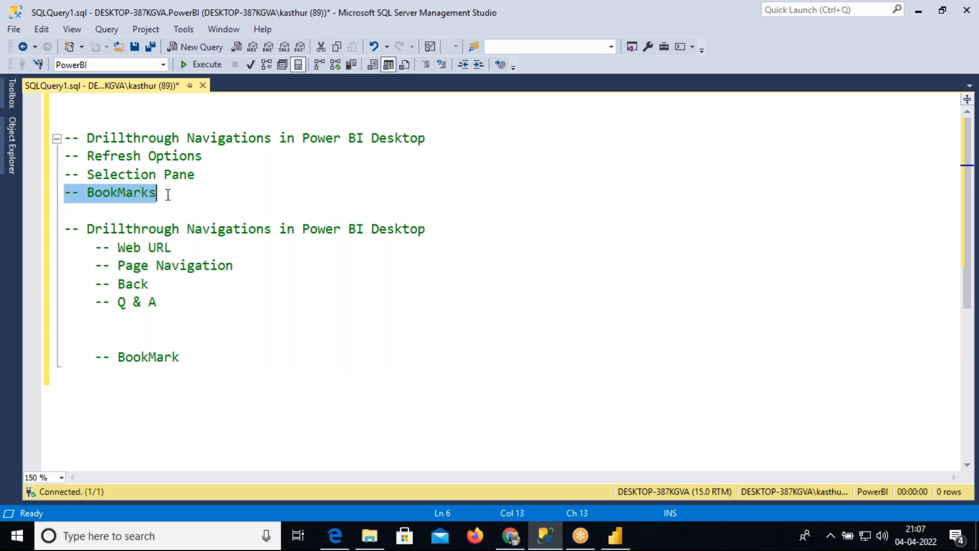
key(Home)
key(Return)
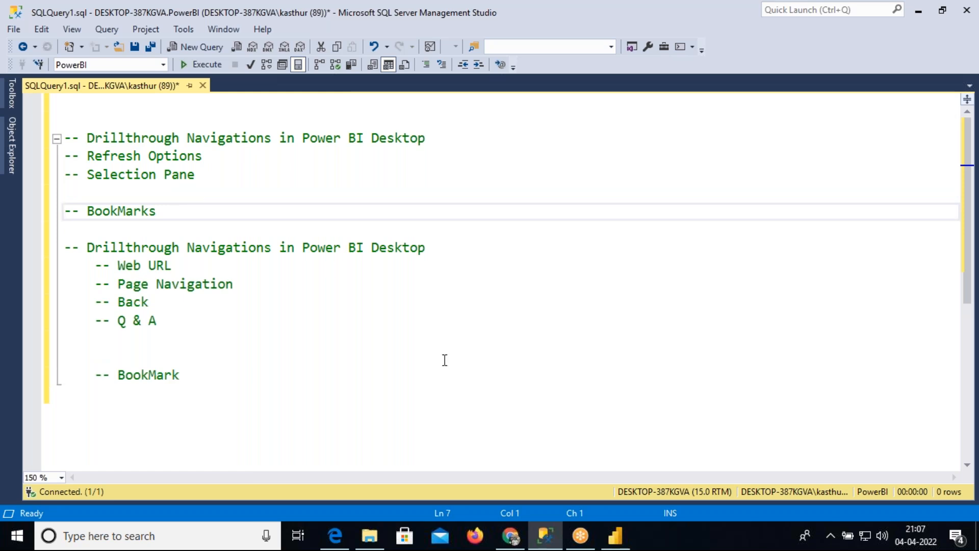
Step: Switch to Chrome and replace the Google image search with "Performance tuning in SQL Server"
click(510, 530)
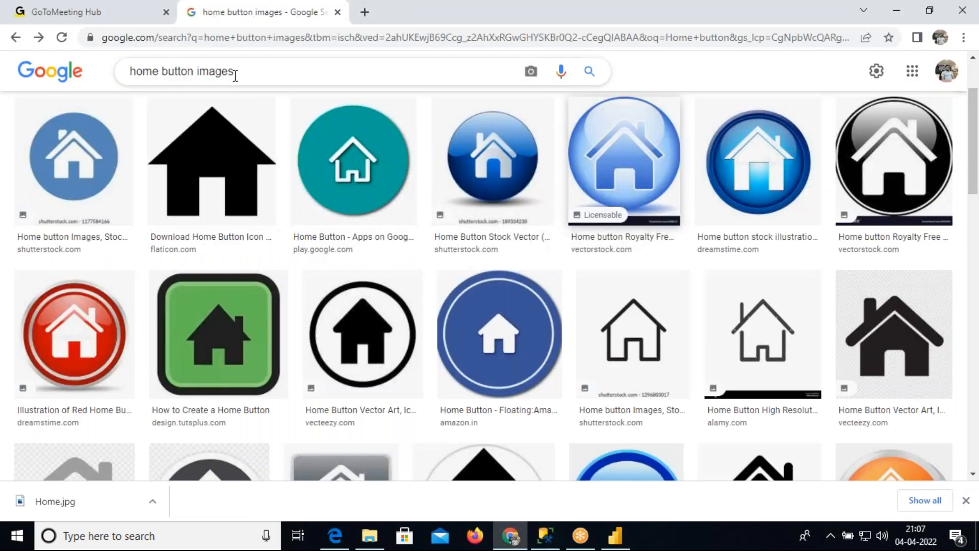
drag(241, 70, 117, 79)
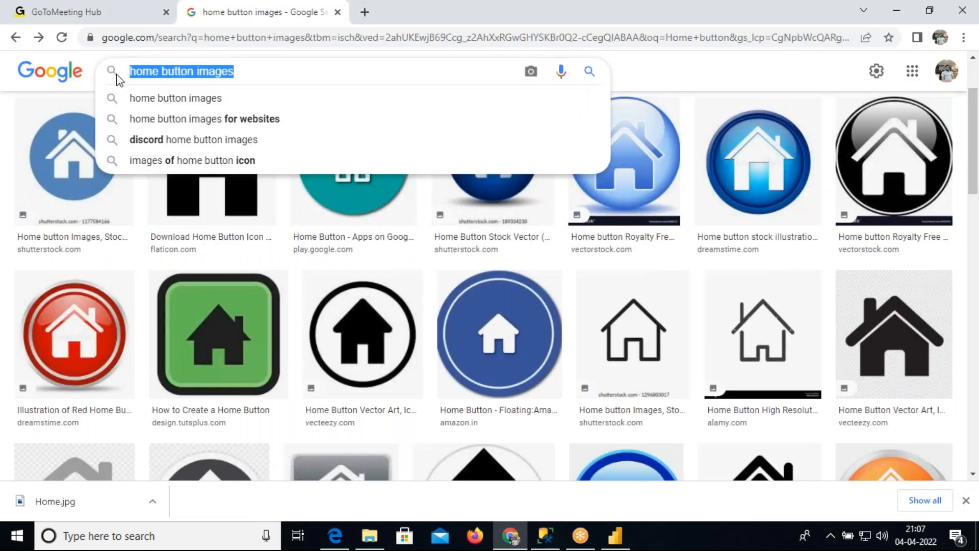
text(Per)
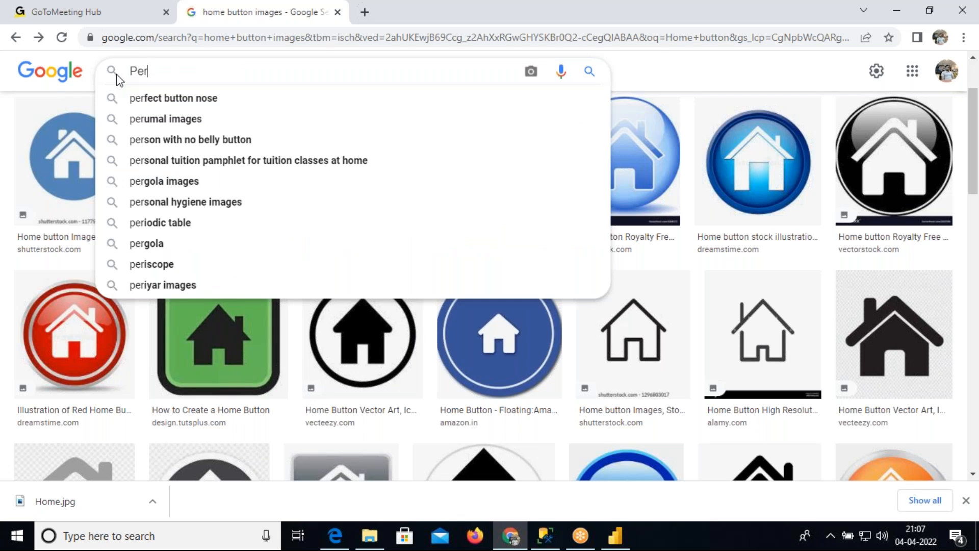
key(BackSpace)
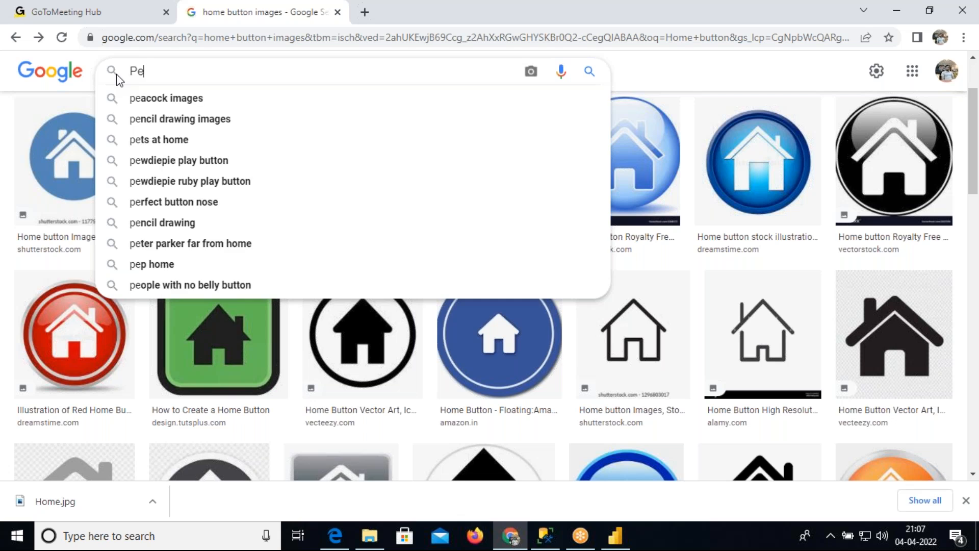
text(e)
key(BackSpace)
text(rformance)
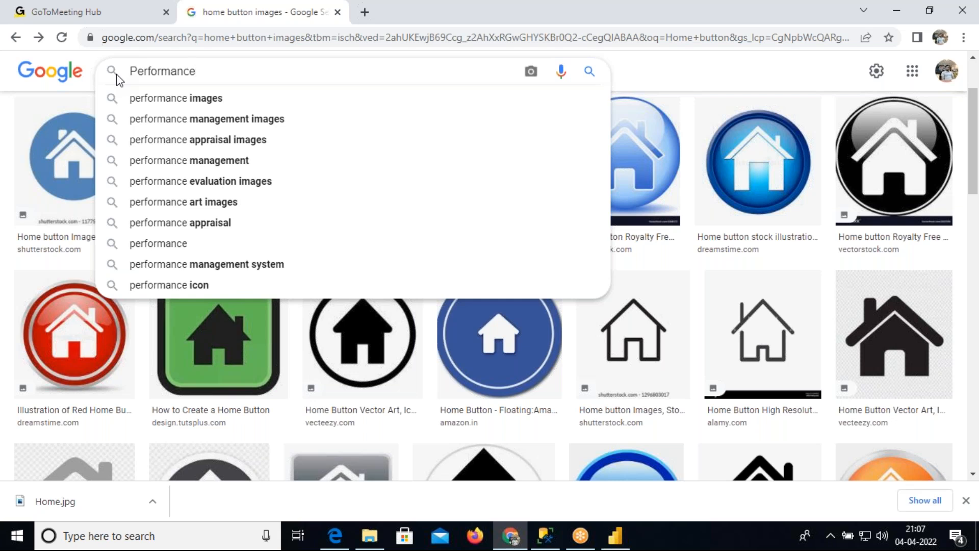
text( tu)
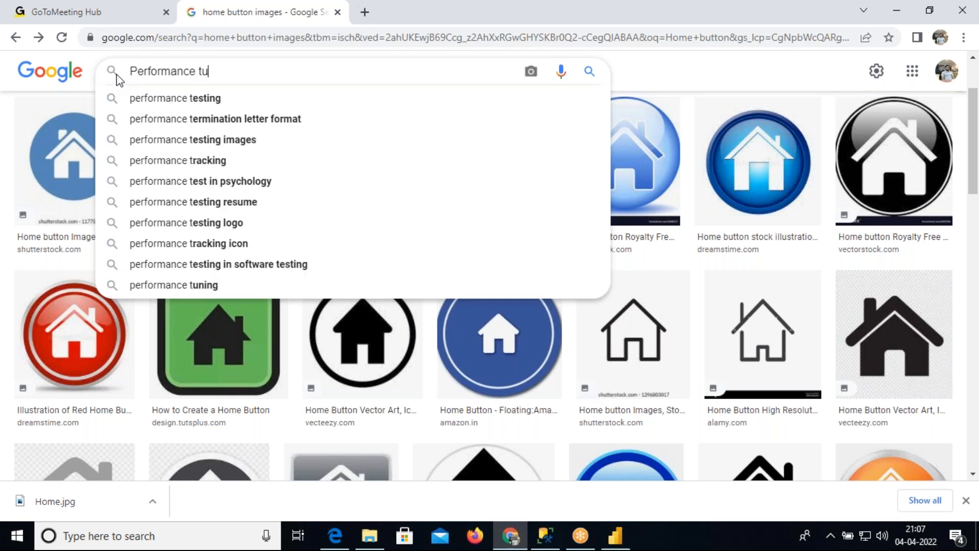
text(ning in SQ)
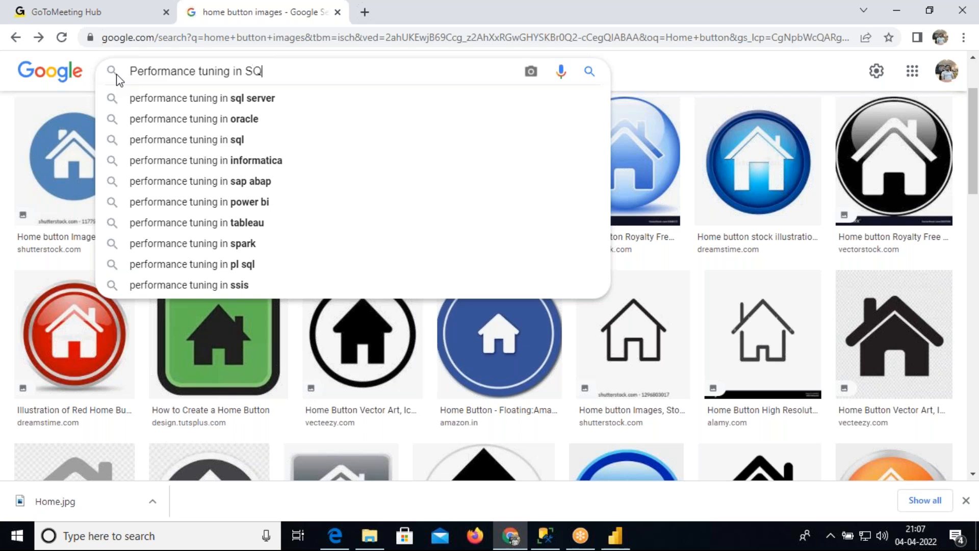
text(L Ser)
key(BackSpace)
key(BackSpace)
key(BackSpace)
key(BackSpace)
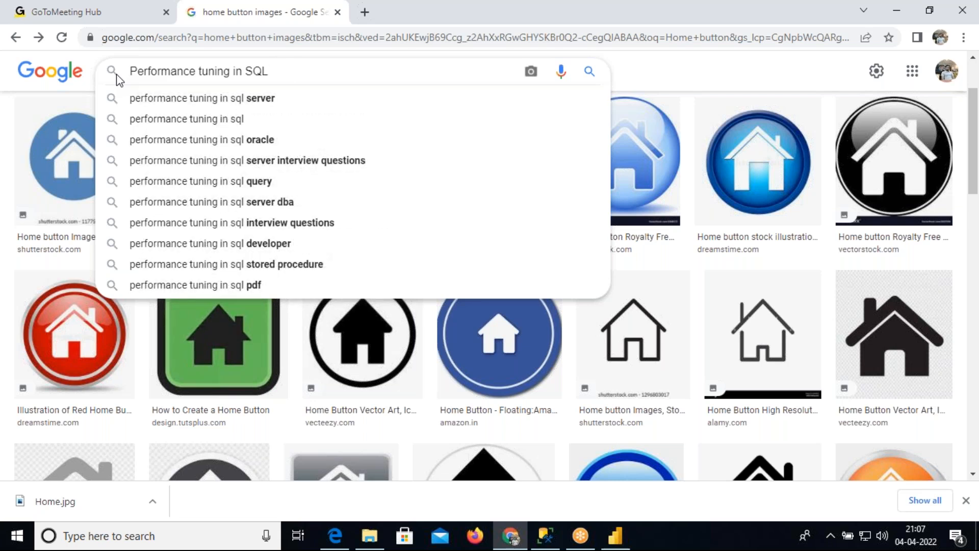
text(Server)
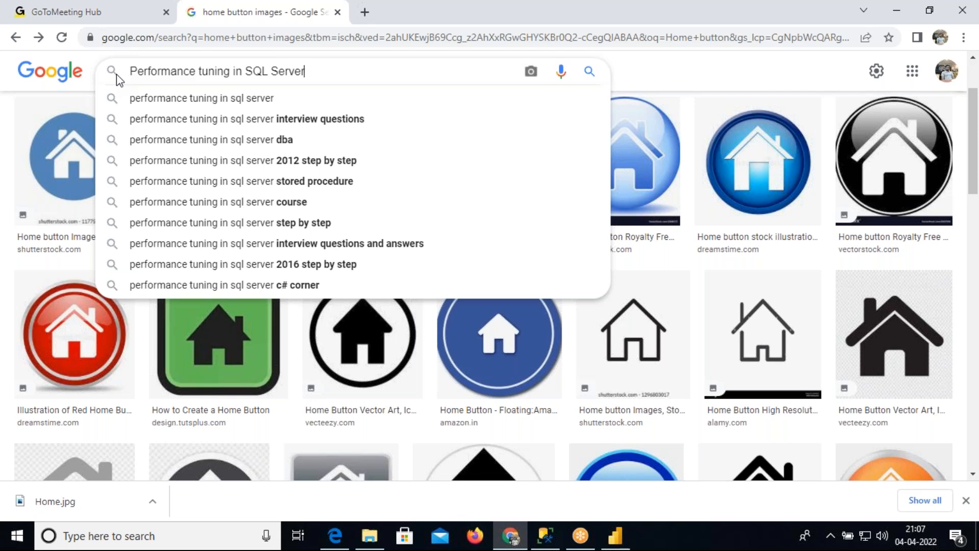
key(Return)
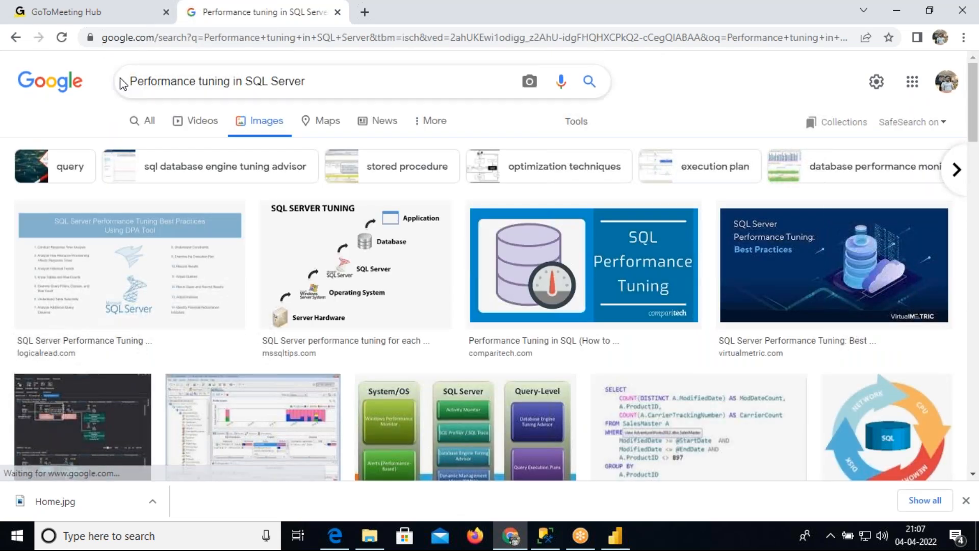
Step: Show all result types and refine the search to "Performance tuning steps in MS SQL Server"
click(146, 122)
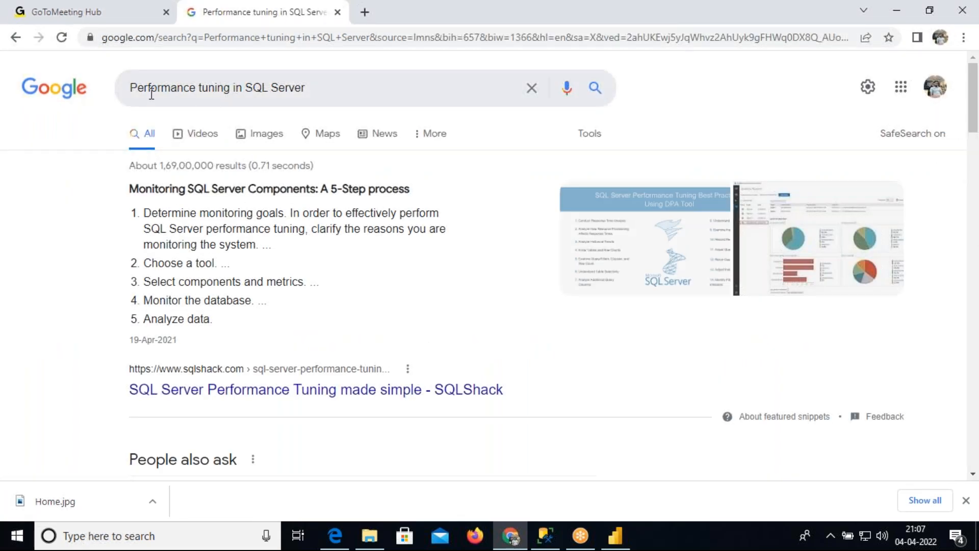
click(229, 88)
text(steps in )
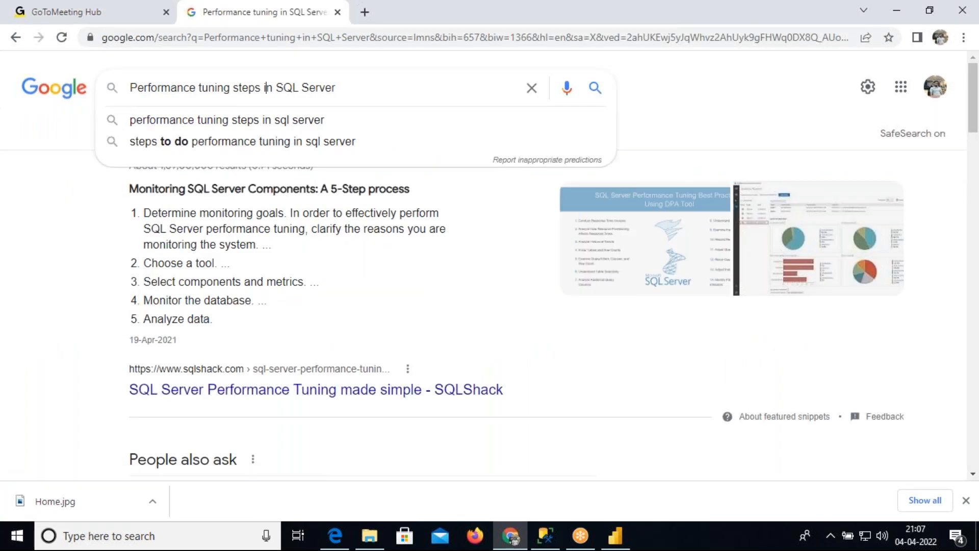
text(MS)
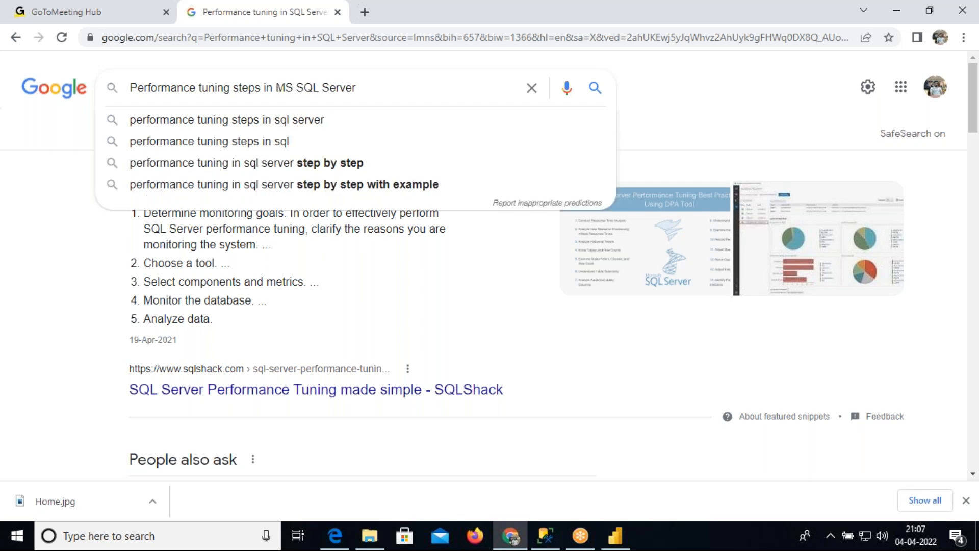
key(Return)
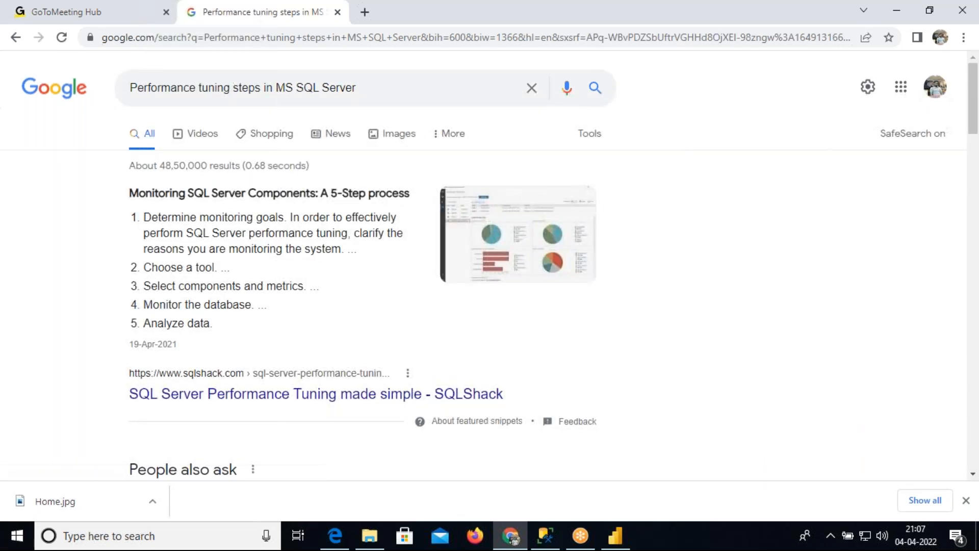
Step: Open the logicalread.com search result "SQL Server Performance Tuning Best Practices Using DPA Tool"
drag(974, 112, 975, 136)
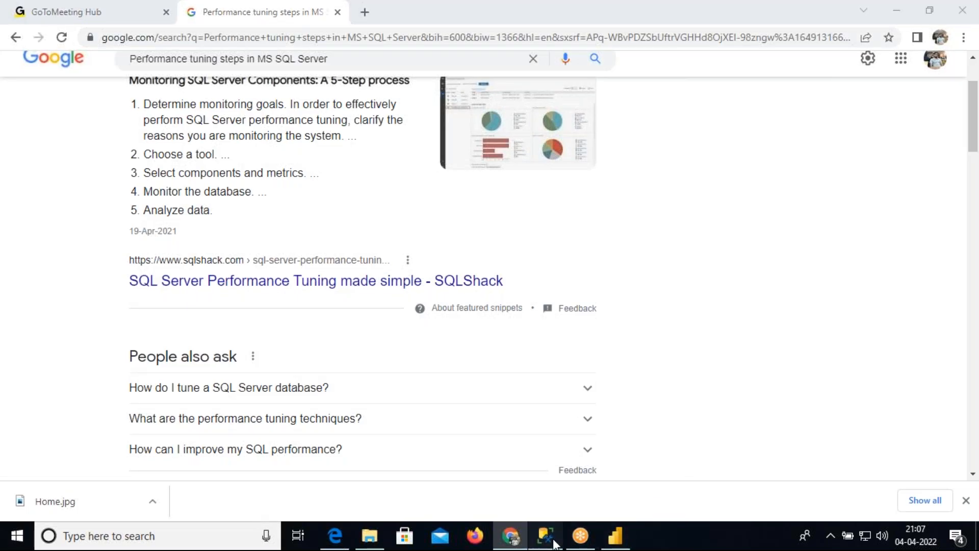
click(545, 536)
click(545, 536)
scroll(229, 219, up, 3)
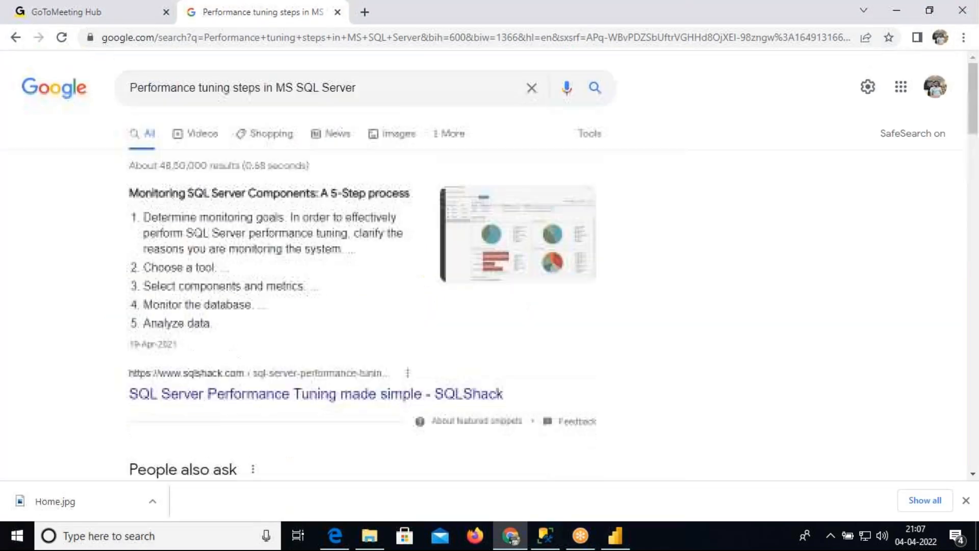
drag(973, 130, 973, 189)
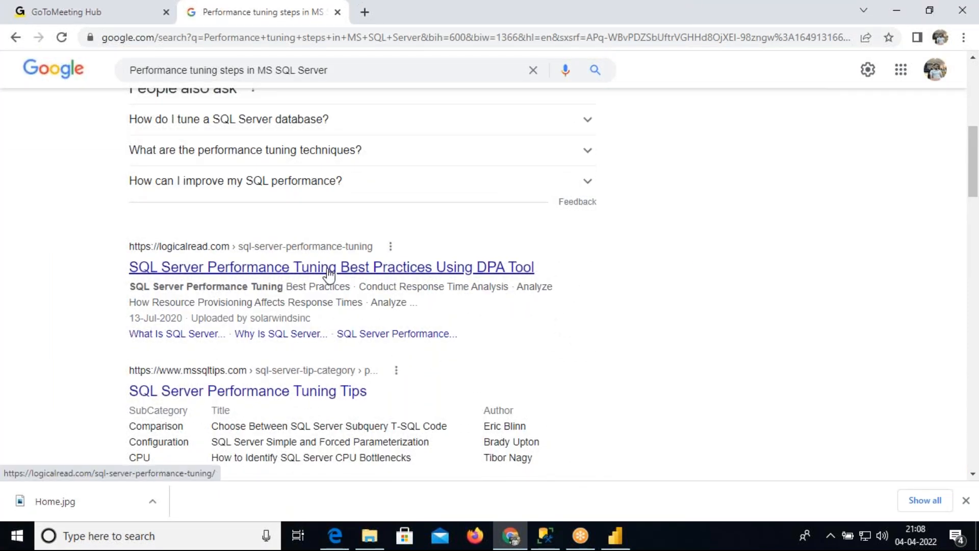
click(329, 269)
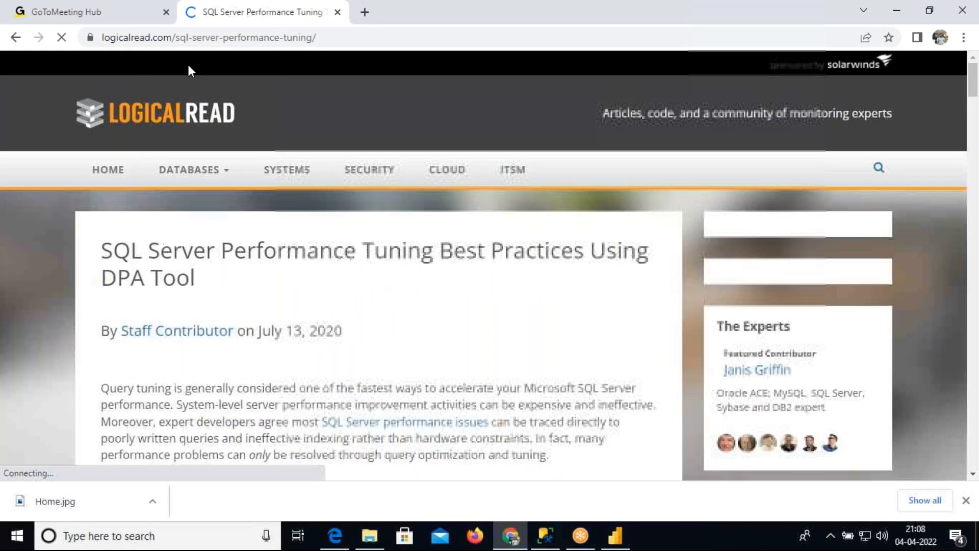
Step: Restore the browser to a smaller movable window and look at Chrome's Bookmarks options
double_click(462, 18)
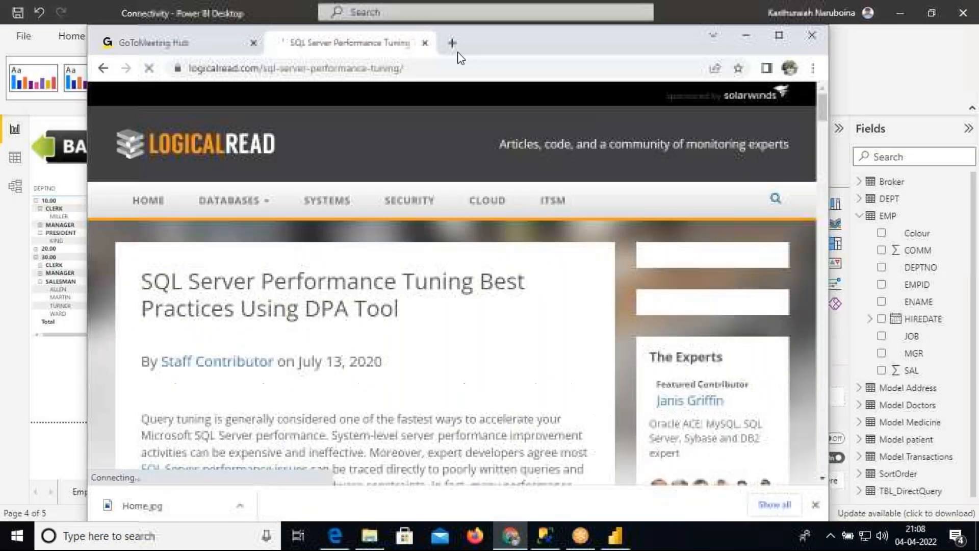
drag(499, 48, 466, 54)
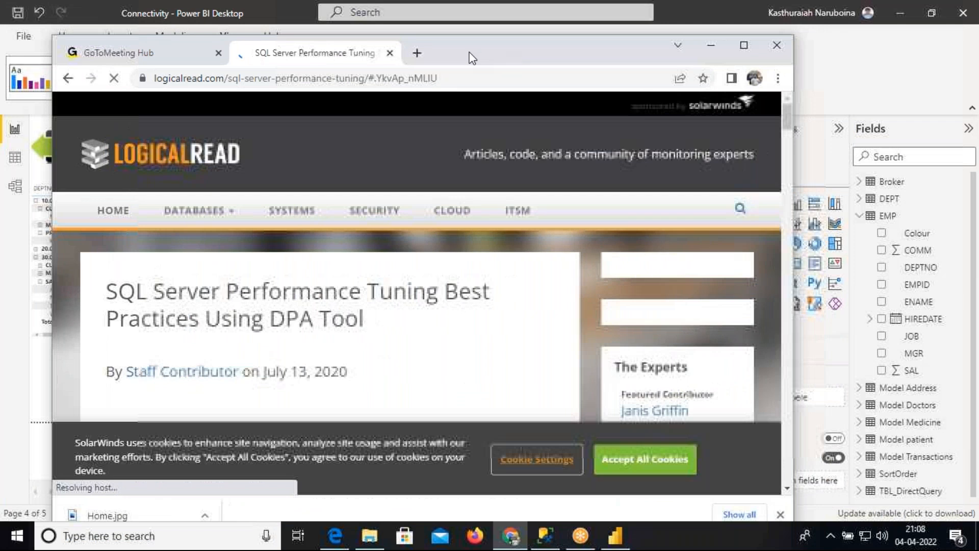
click(777, 78)
mouse_move(655, 190)
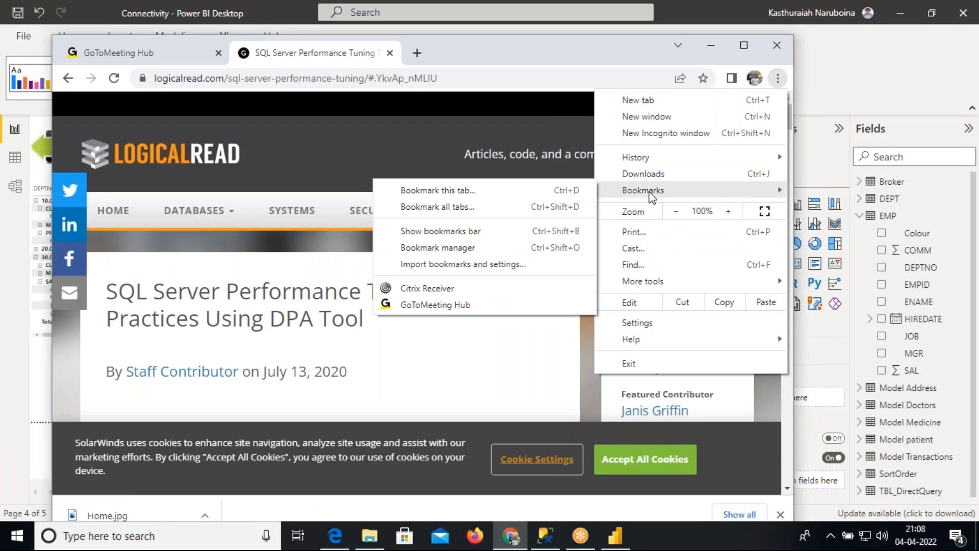
click(512, 55)
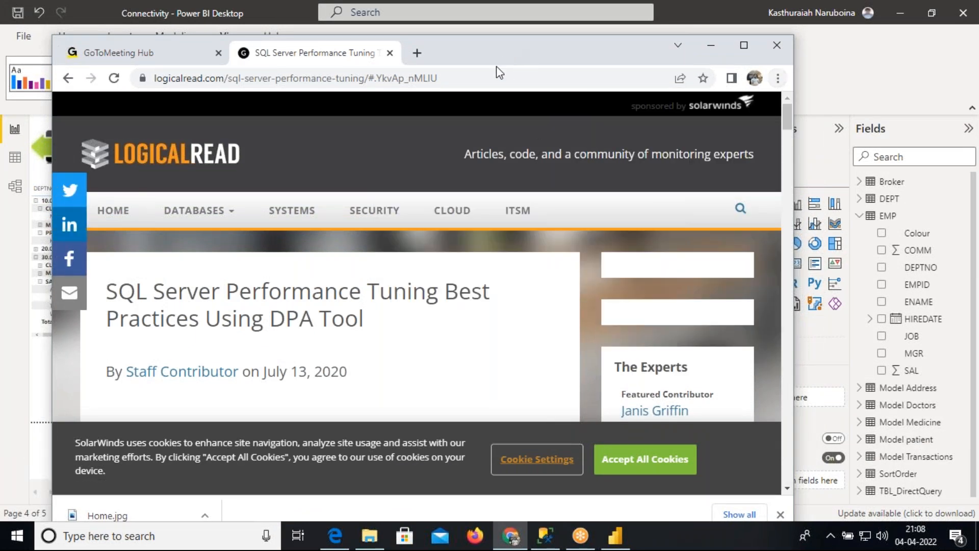
Step: Reposition the browser window, bring the article's best-practices list into view, and close the downloads bar
drag(508, 48, 485, 43)
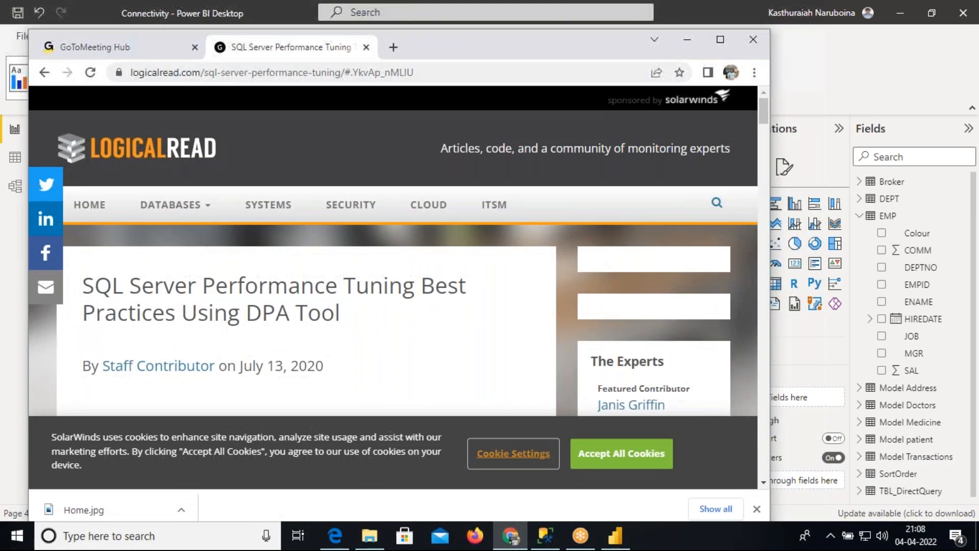
drag(764, 109, 764, 138)
click(757, 509)
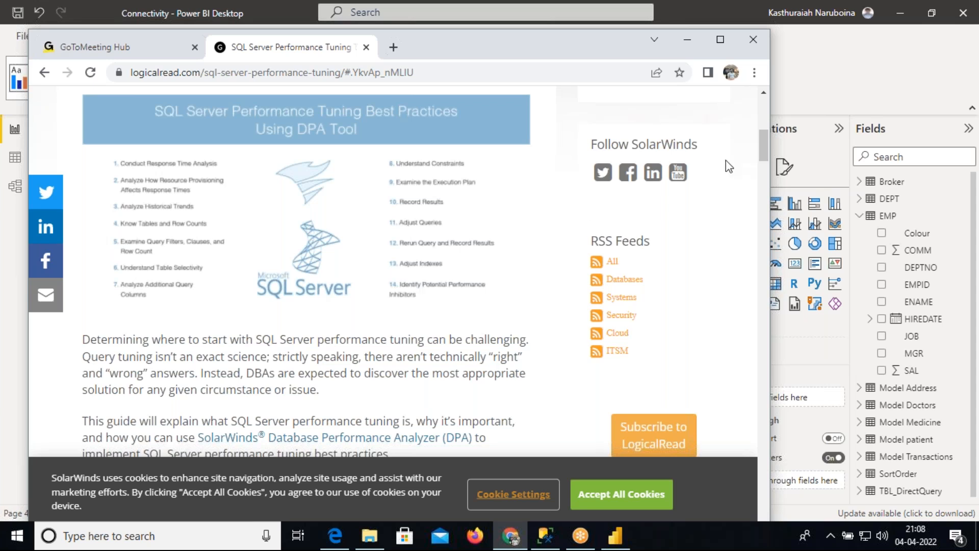
Step: Highlight the article's title at the start of the page and bookmark the page in the Bookmarks bar folder
drag(764, 143, 759, 104)
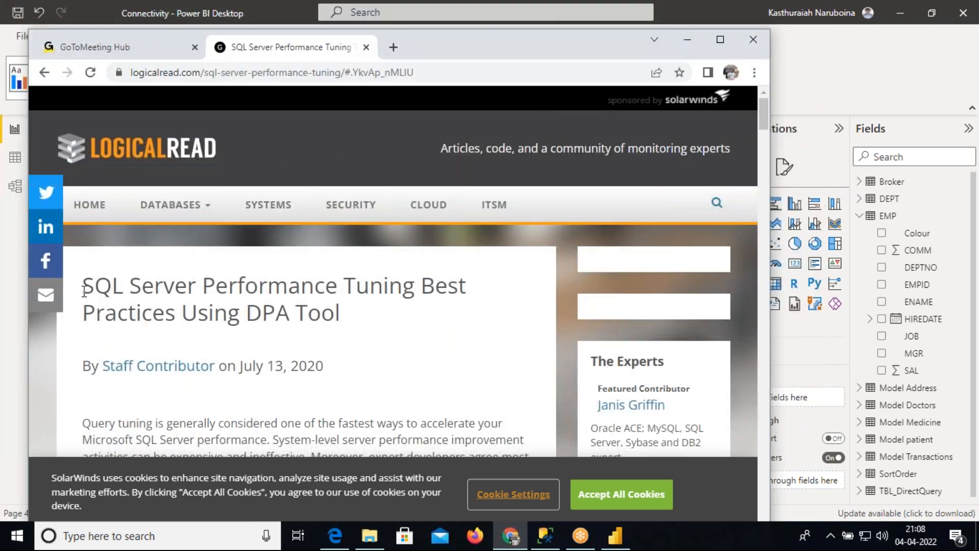
drag(85, 285, 345, 320)
mouse_move(763, 122)
mouse_down()
mouse_move(765, 194)
mouse_move(765, 116)
mouse_up()
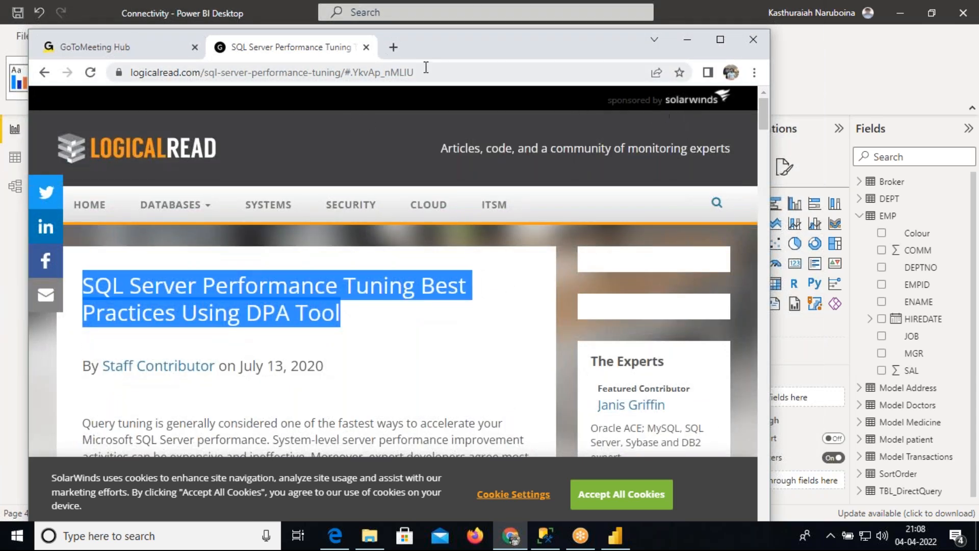
click(755, 72)
mouse_move(644, 191)
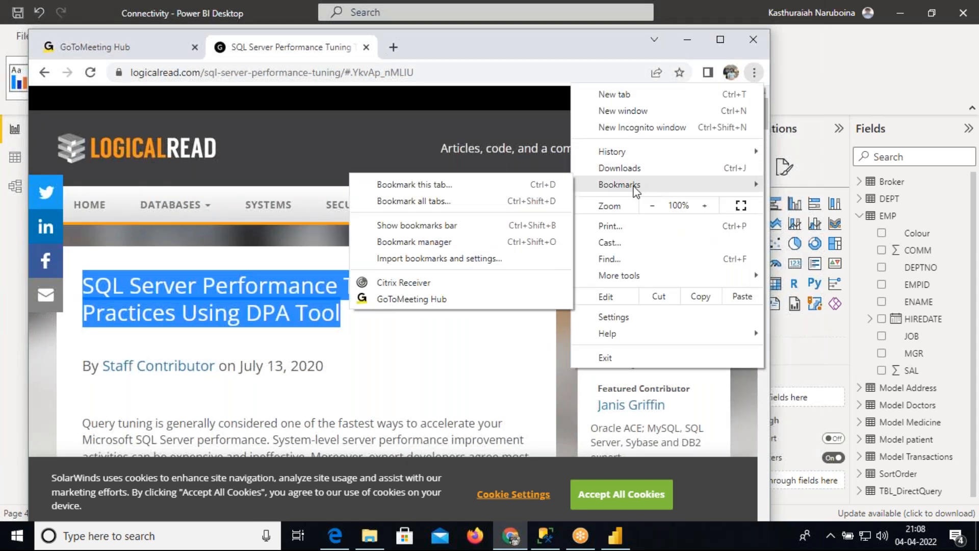
click(452, 184)
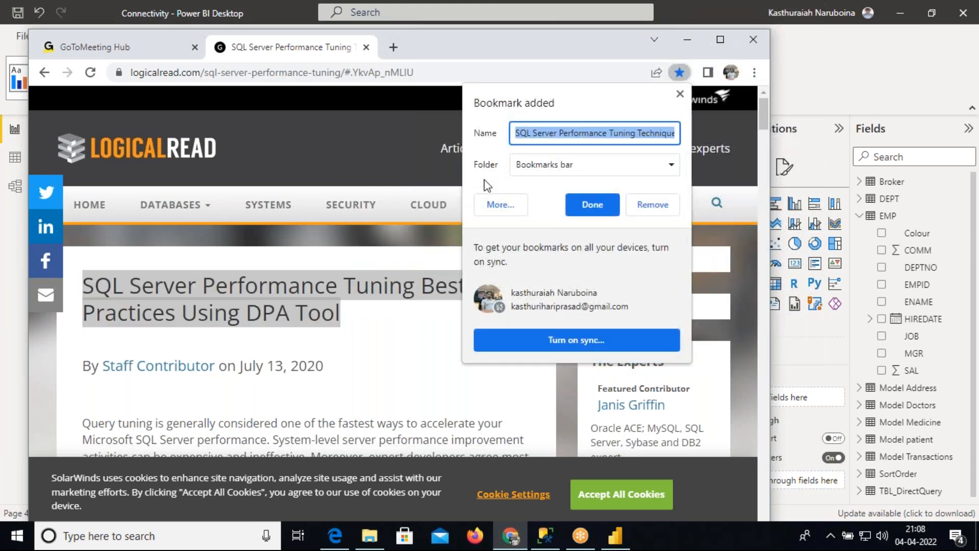
click(590, 204)
Step: Look at a new tab's bookmarks bar, close the article tab and the new tab, and dismiss the chat notification
click(393, 46)
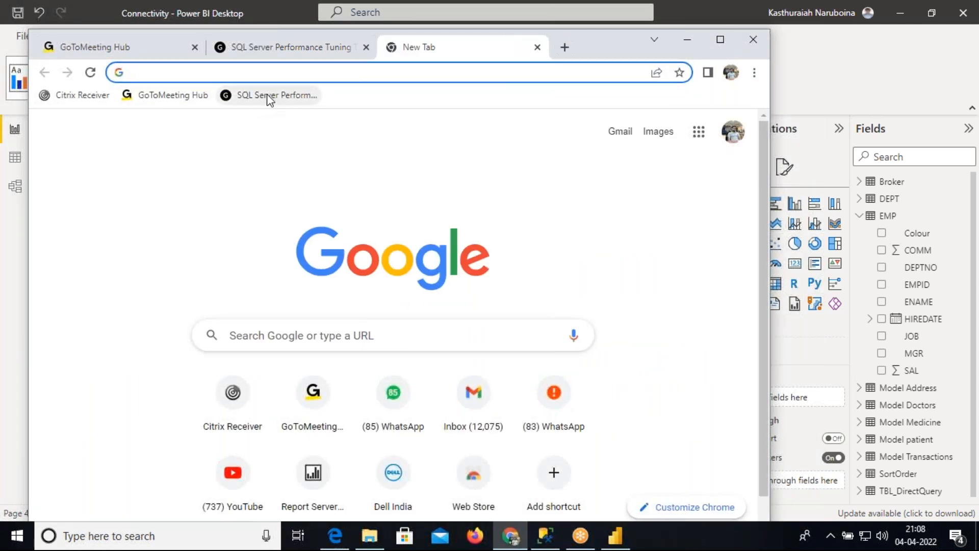
click(300, 51)
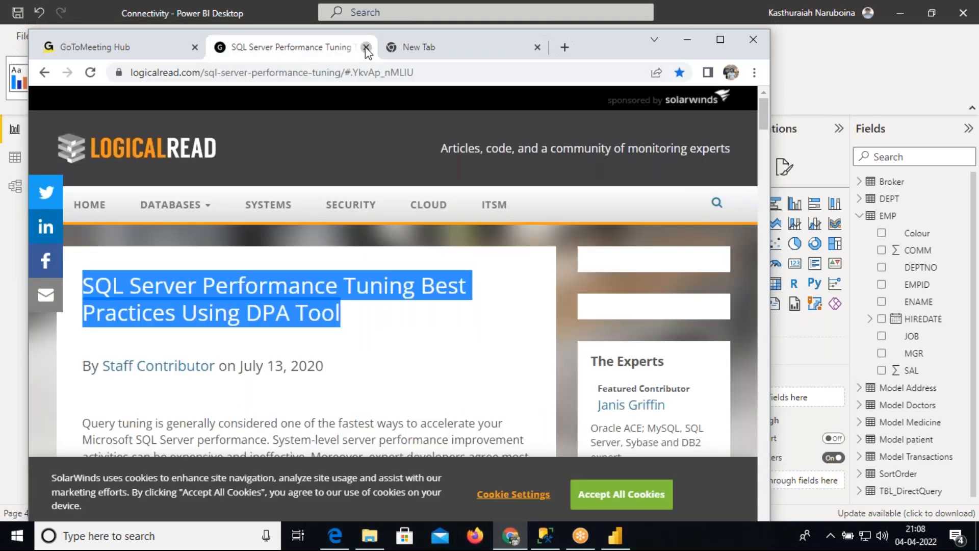
click(366, 47)
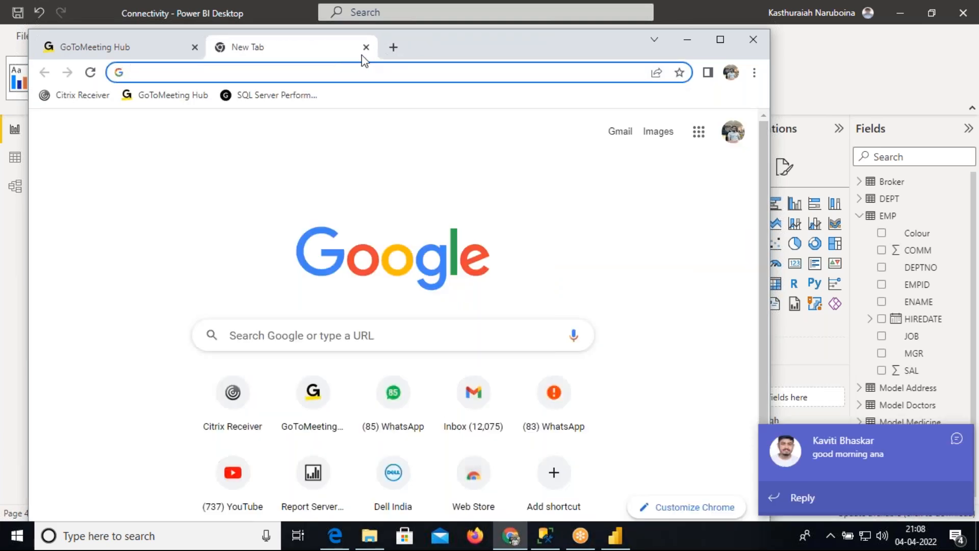
click(365, 47)
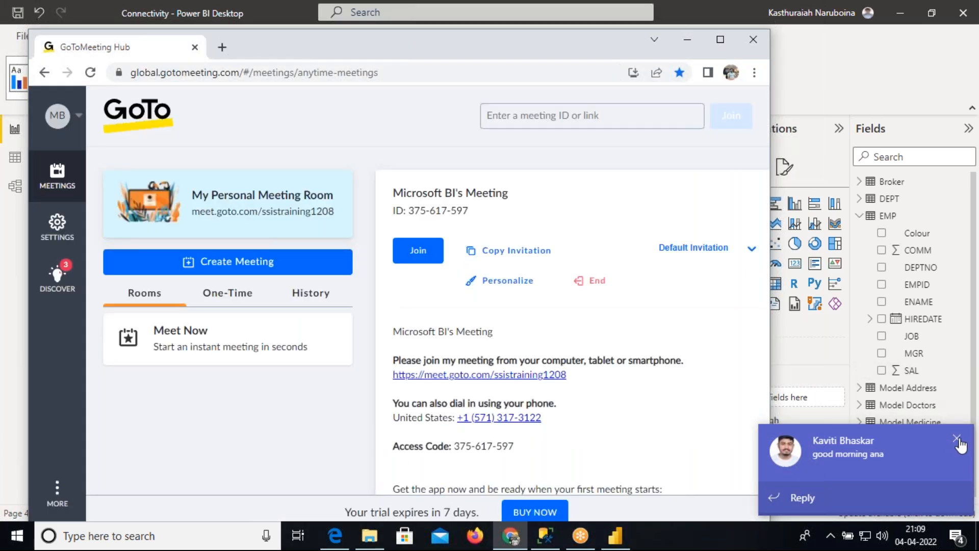
click(957, 439)
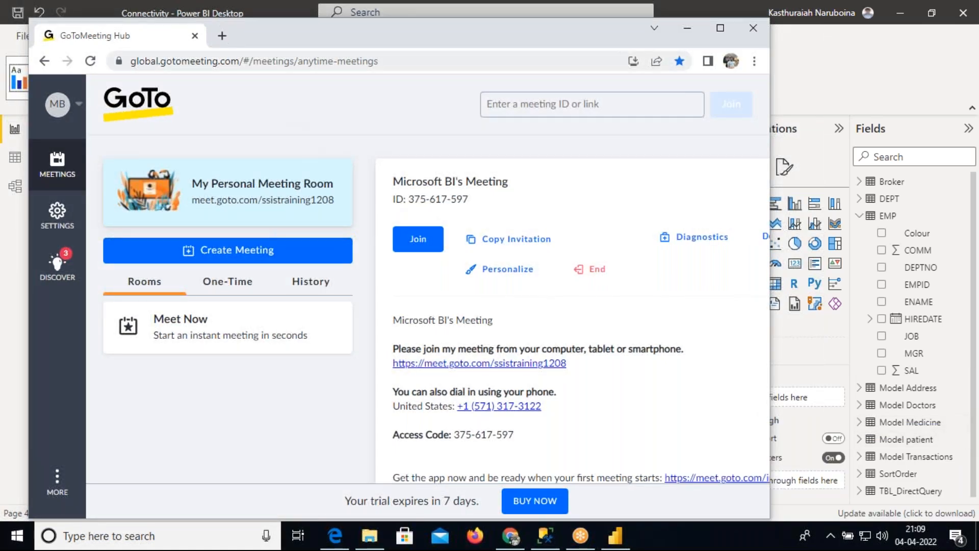
Step: Reopen the SQL Server performance tuning article from its bookmark in a new tab, and return to Power BI Desktop
click(222, 36)
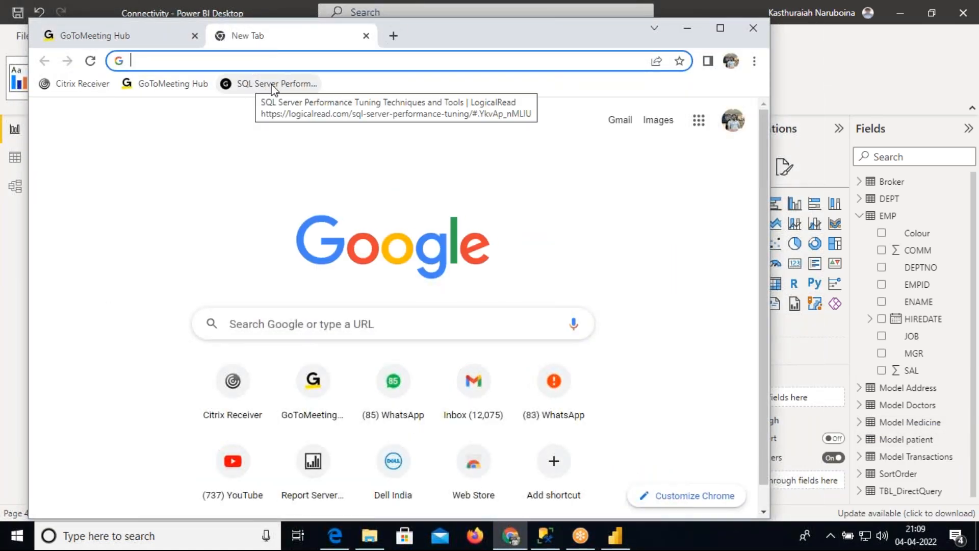
click(265, 85)
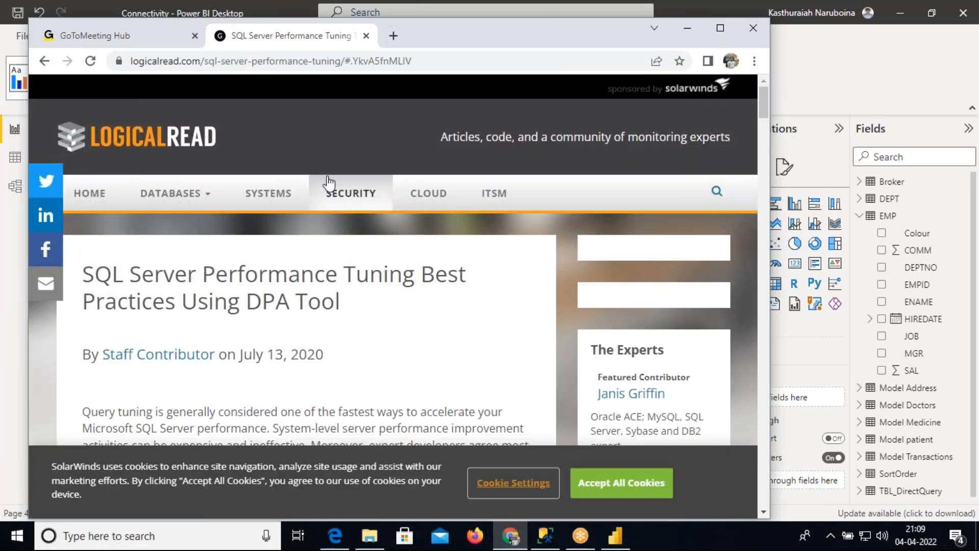
drag(468, 31, 449, 75)
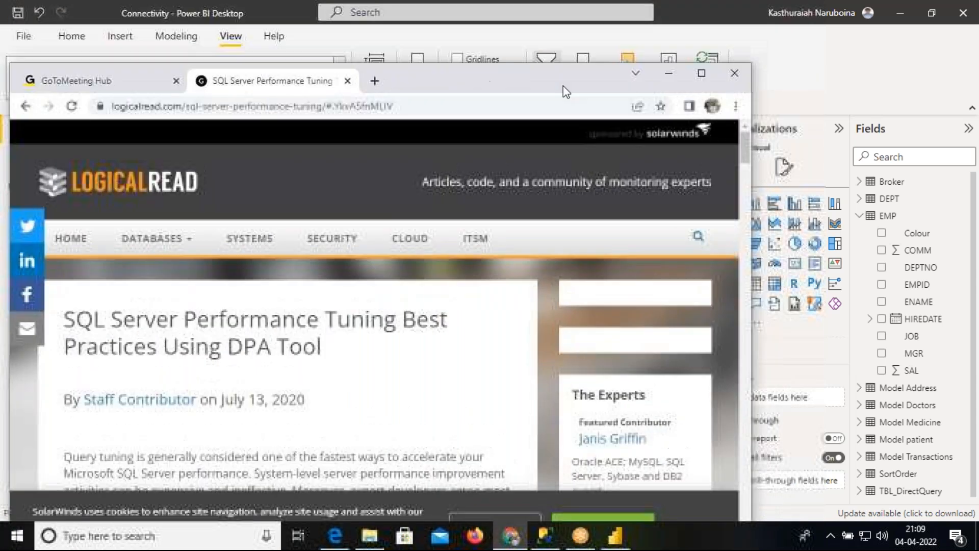
click(668, 74)
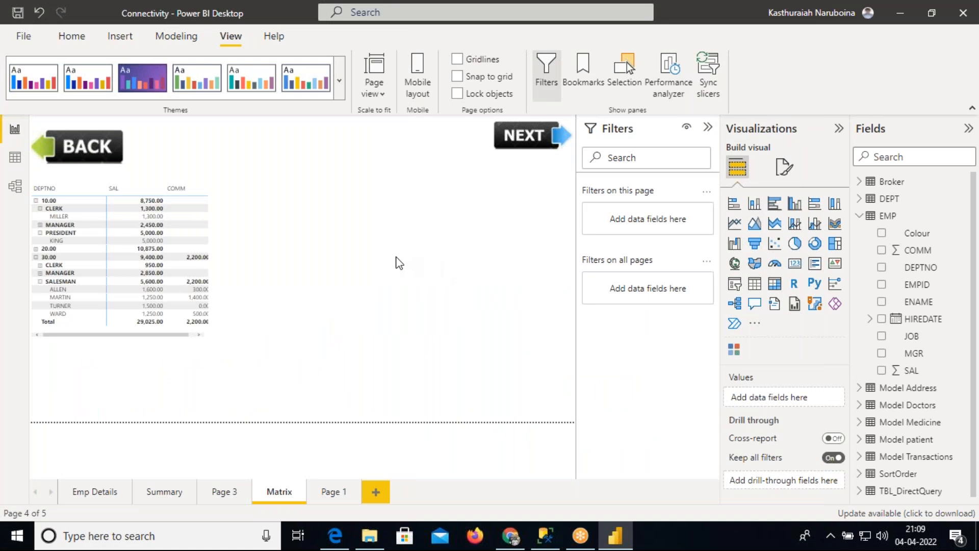
Step: Draw a red freehand outline around the Matrix report page with the annotation pen, and clear the drawing
click(645, 12)
click(641, 37)
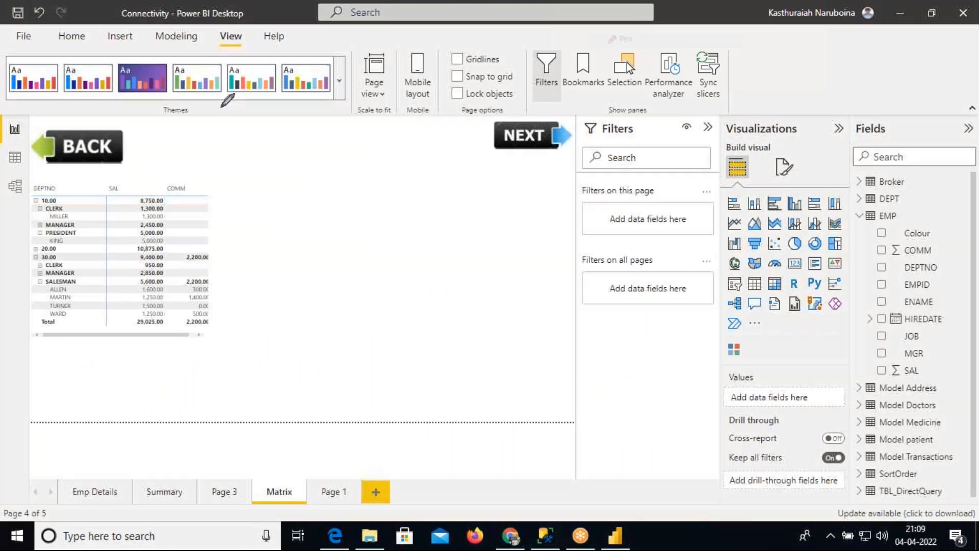
mouse_move(11, 113)
mouse_down()
mouse_move(560, 110)
mouse_move(581, 377)
mouse_move(448, 412)
mouse_move(53, 425)
mouse_move(70, 409)
mouse_move(25, 424)
mouse_move(18, 314)
mouse_move(29, 112)
mouse_up()
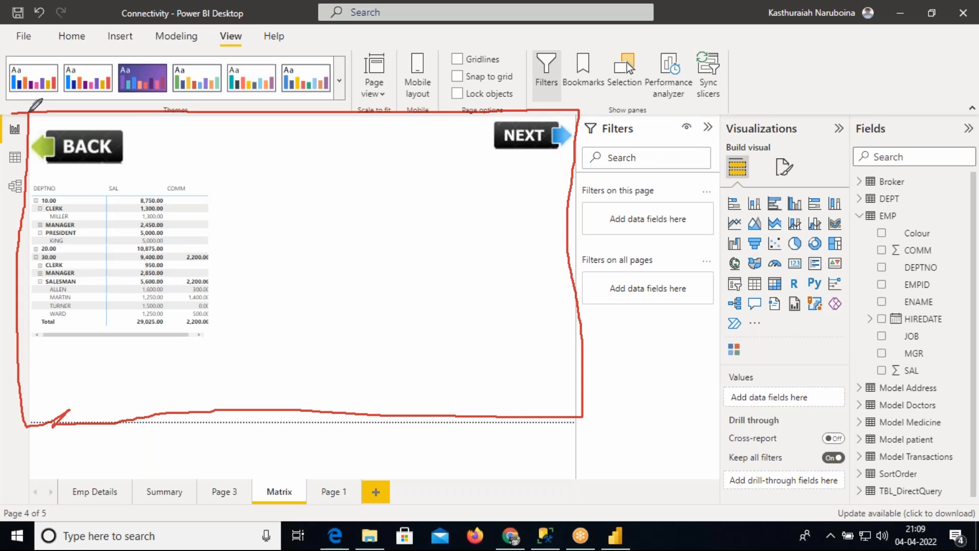
mouse_move(190, 97)
mouse_down()
mouse_move(197, 109)
mouse_move(241, 60)
mouse_up()
click(637, 103)
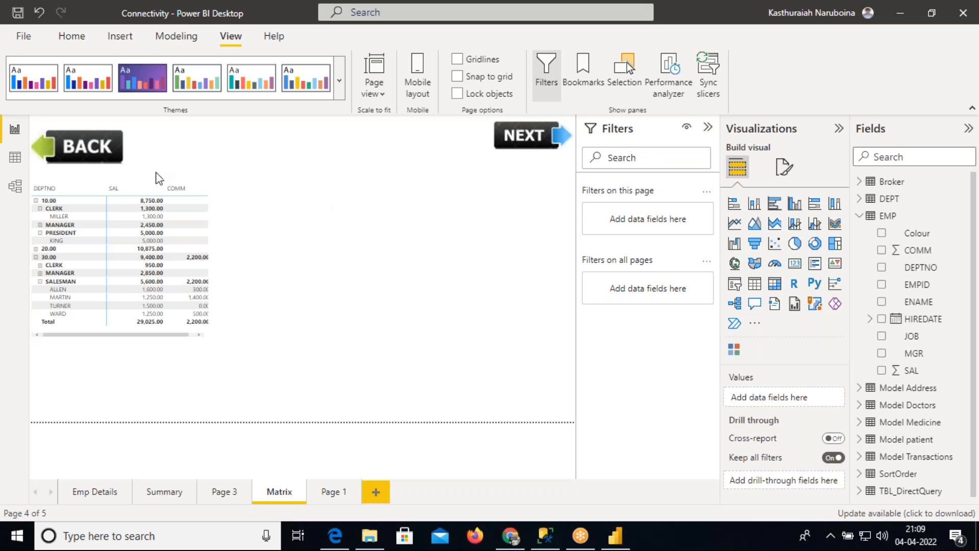
Step: Go to the Emp Details page and add a bookmark of it named "EMP Details"
click(93, 492)
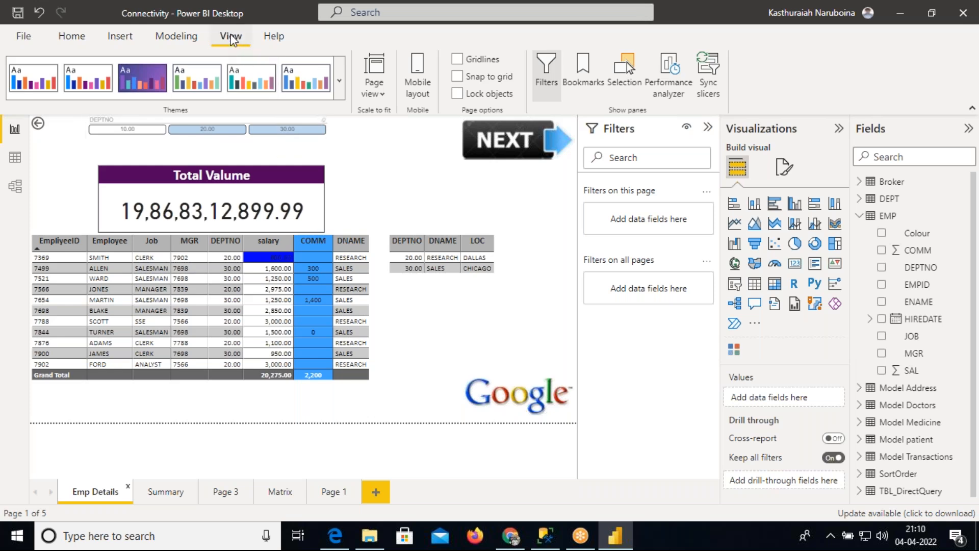
click(583, 68)
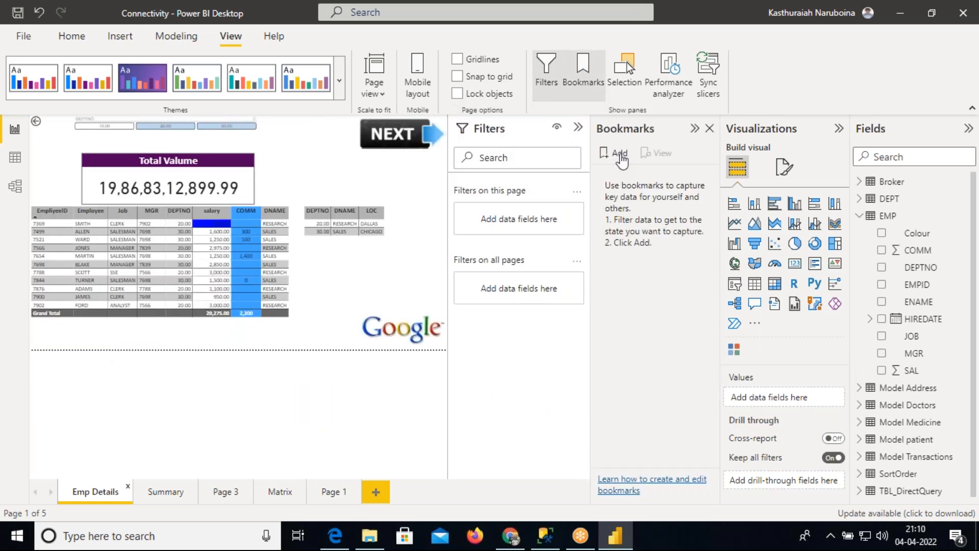
click(620, 153)
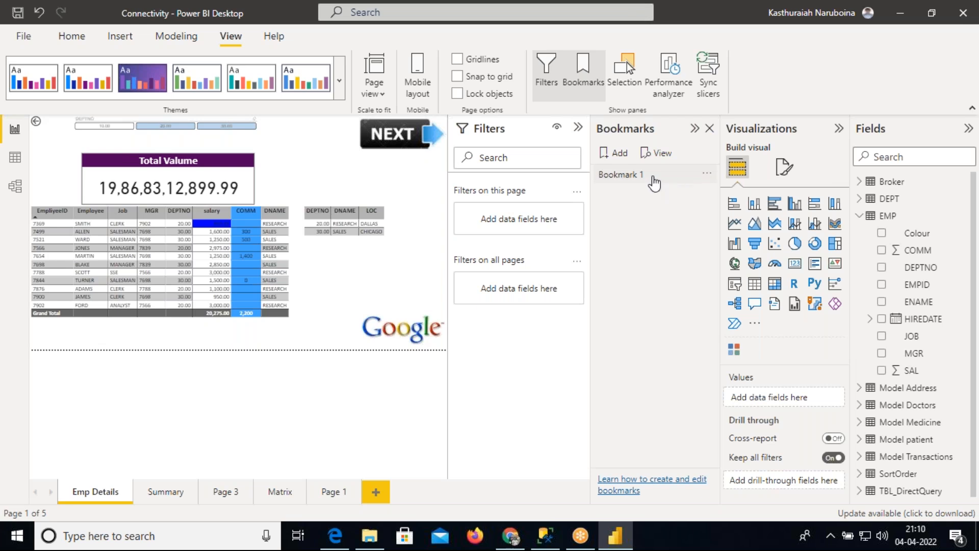
double_click(653, 175)
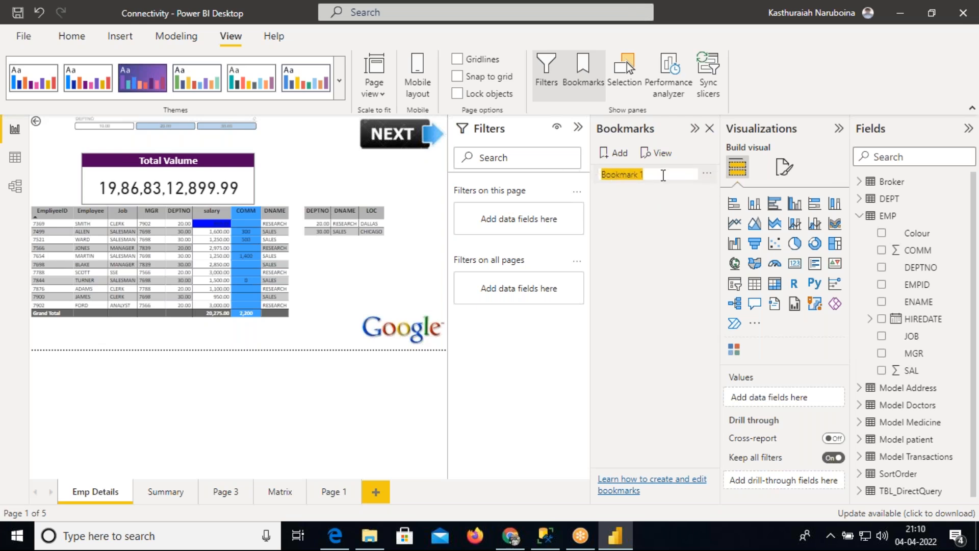
key(BackSpace)
text(EMP Details)
key(Return)
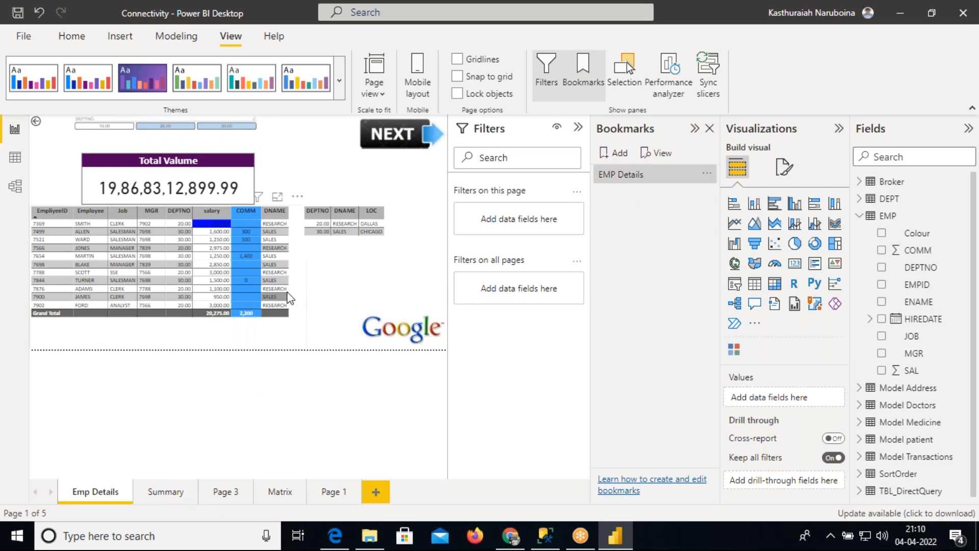
Step: Hide the department table (DEPTNO, DNAME, LOC) using the Selection pane, and close that pane
click(356, 259)
click(372, 297)
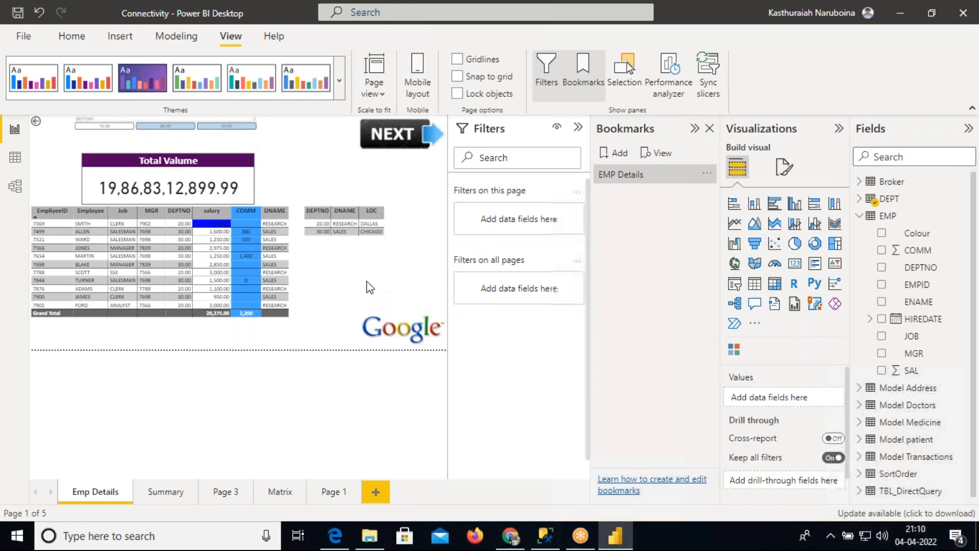
click(368, 253)
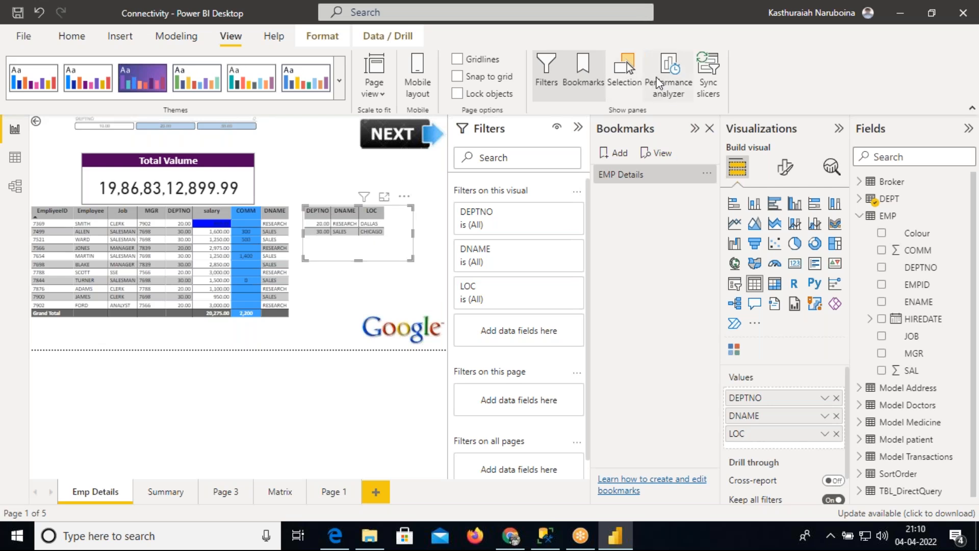
click(618, 78)
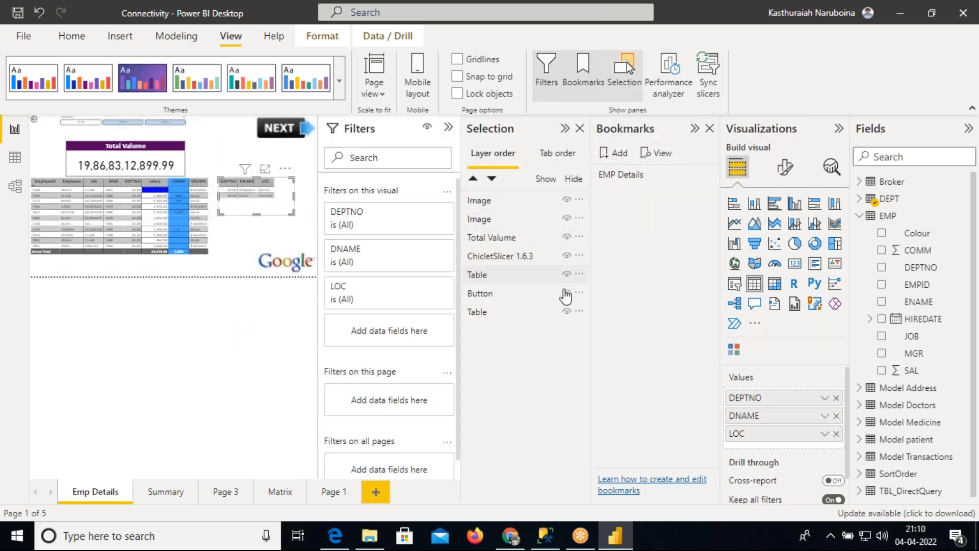
click(566, 274)
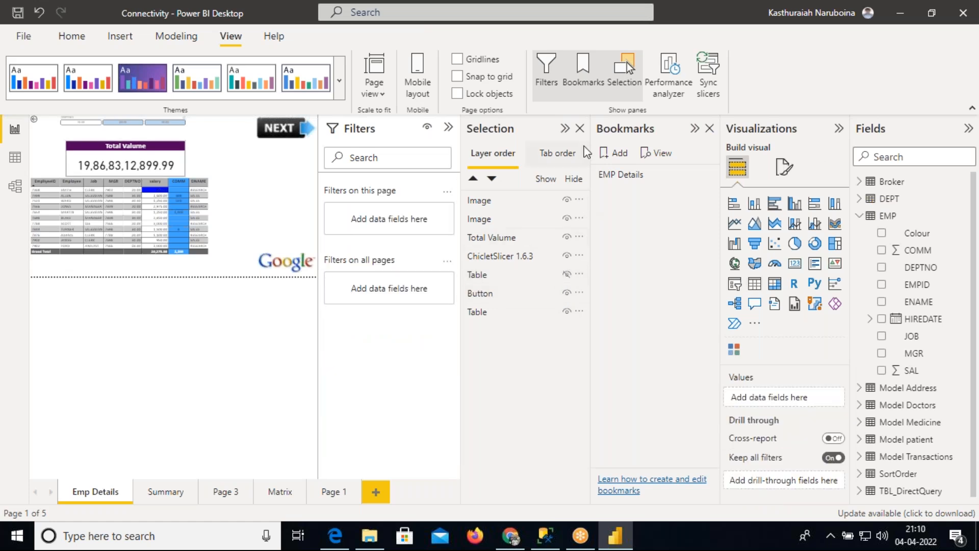
click(580, 128)
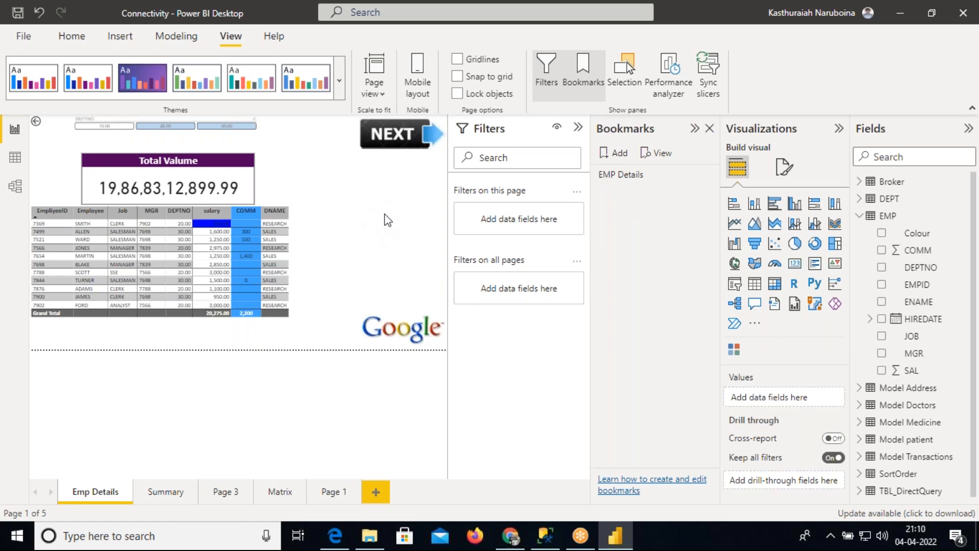
Step: Add a second bookmark of the page without the department table and name it "EMP Details_Dept"
click(612, 155)
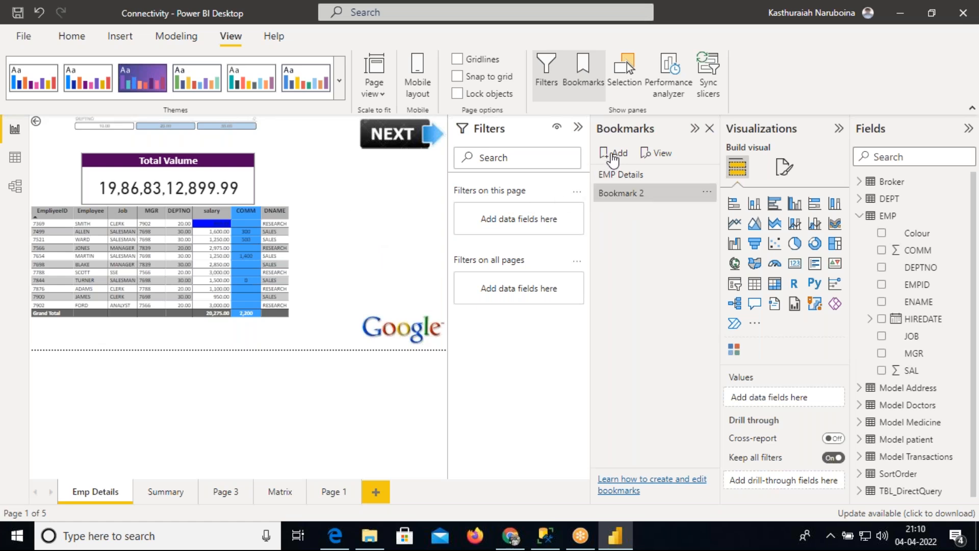
double_click(658, 196)
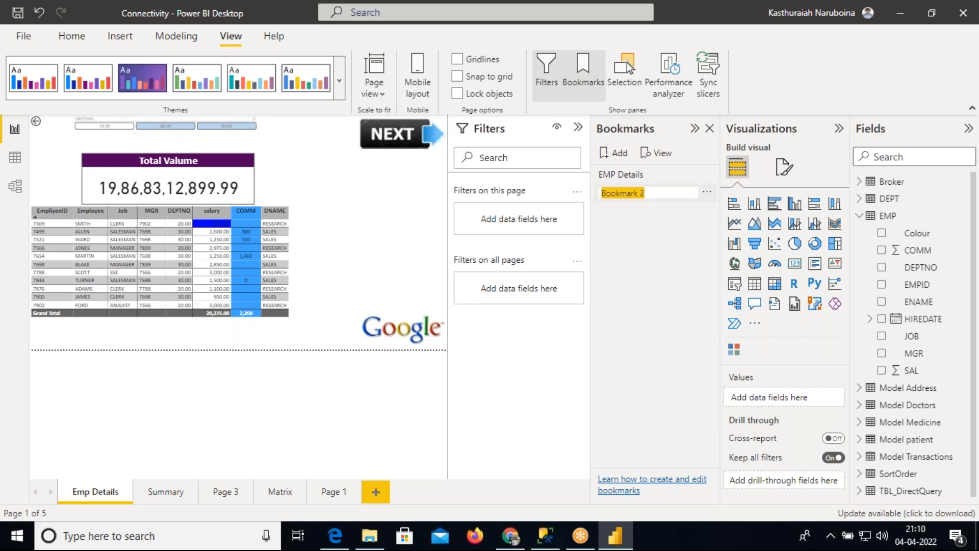
key(BackSpace)
text(EMP Details_Dept)
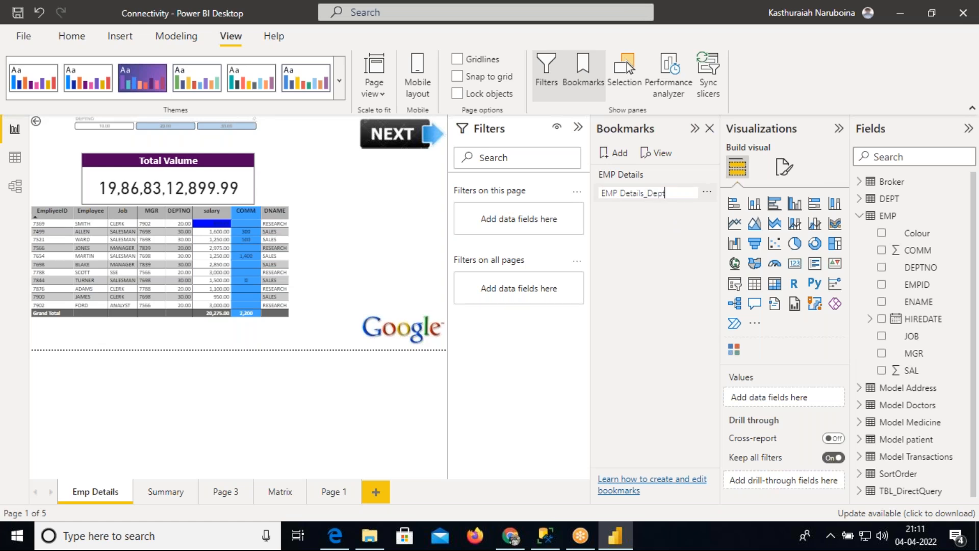
Step: Apply the first bookmark and rename it "EMP Details_Dept1"
click(650, 174)
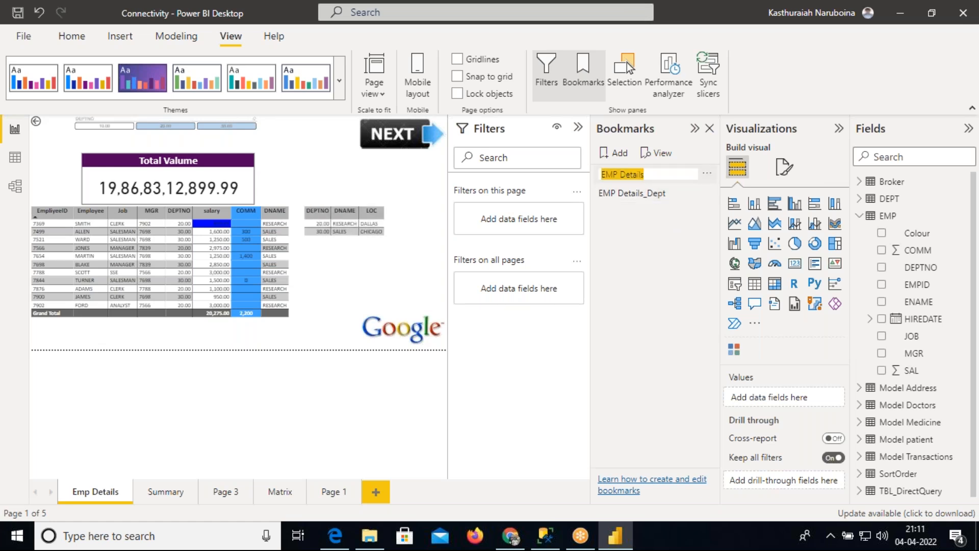
click(653, 174)
text(_Dept1)
key(Return)
Step: Rename the second bookmark "EMP Details"
double_click(666, 193)
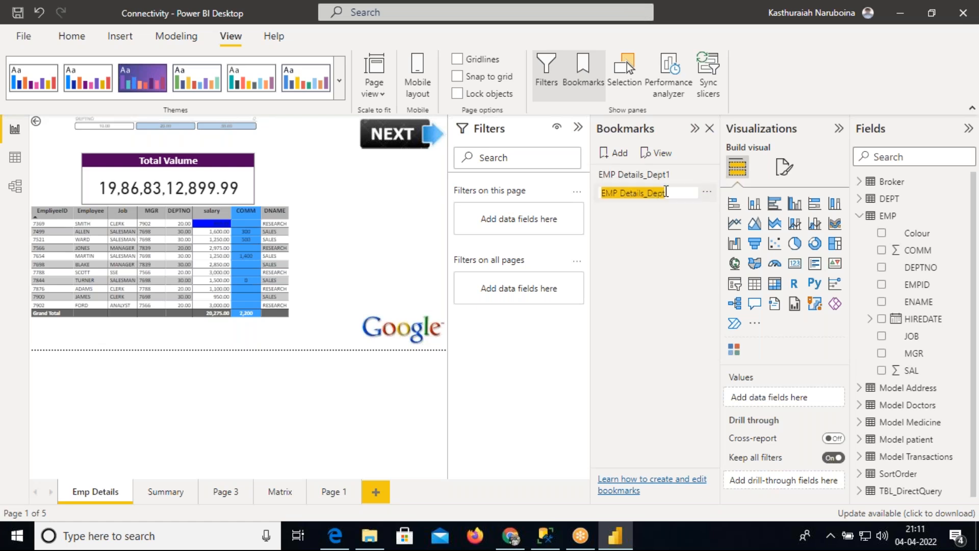
click(669, 194)
key(Return)
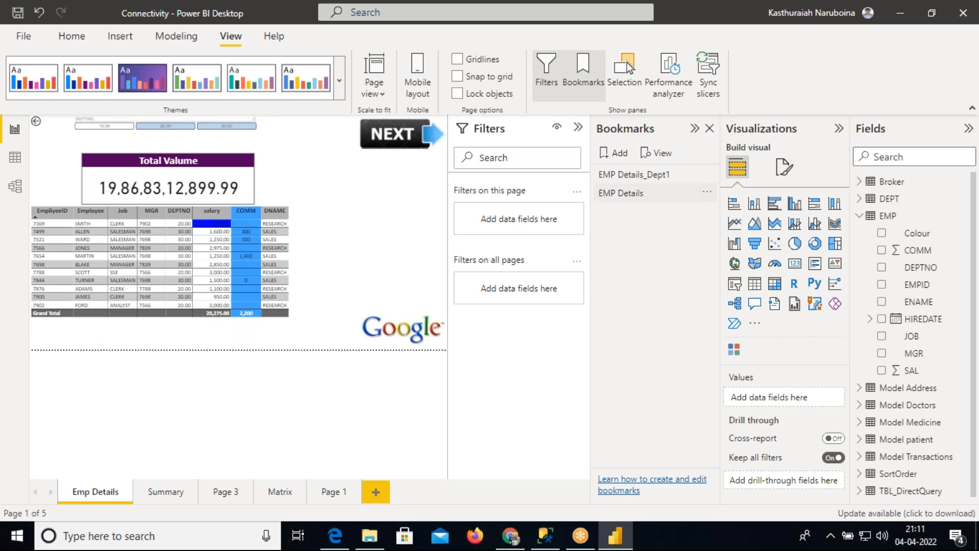
Step: Rename the first bookmark "EMP Details_Dept" and apply it to the page
double_click(662, 175)
click(668, 174)
key(BackSpace)
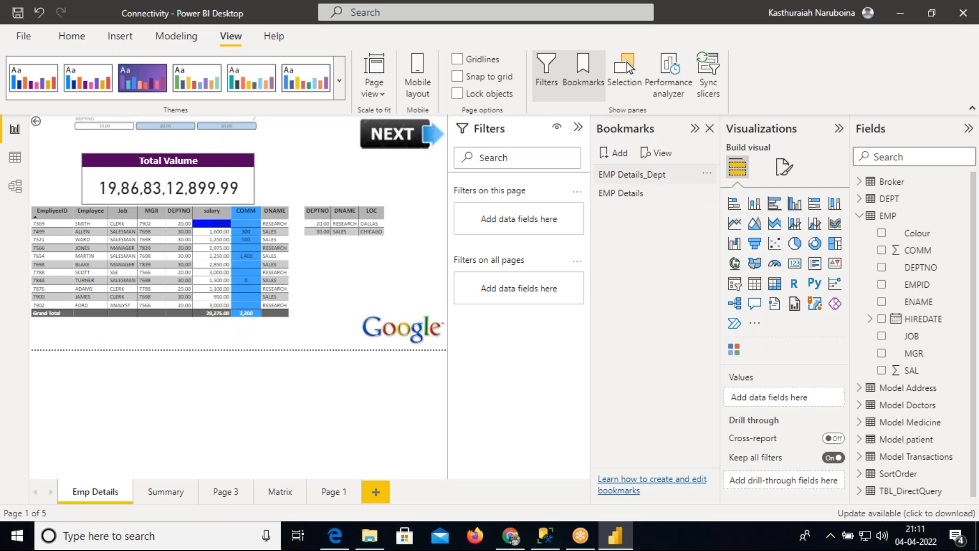
key(Return)
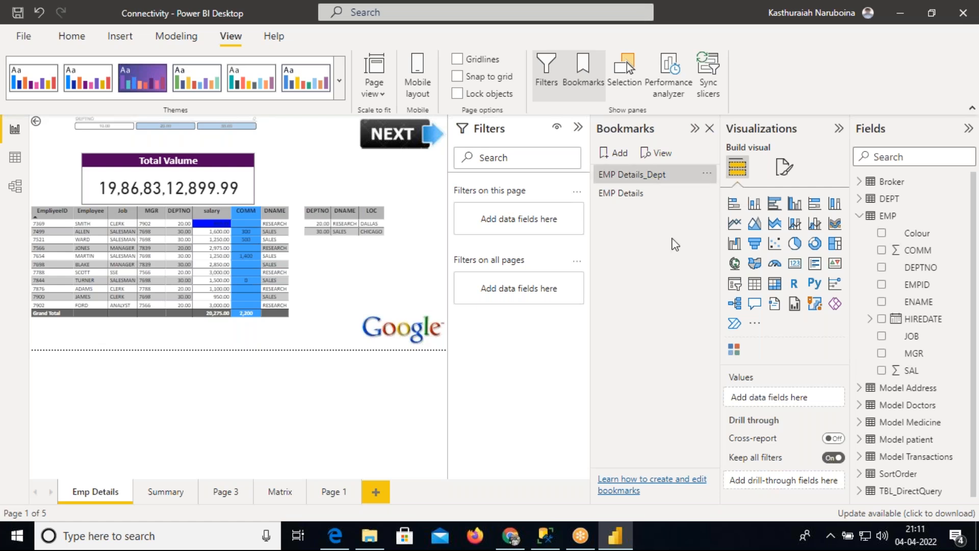
click(633, 179)
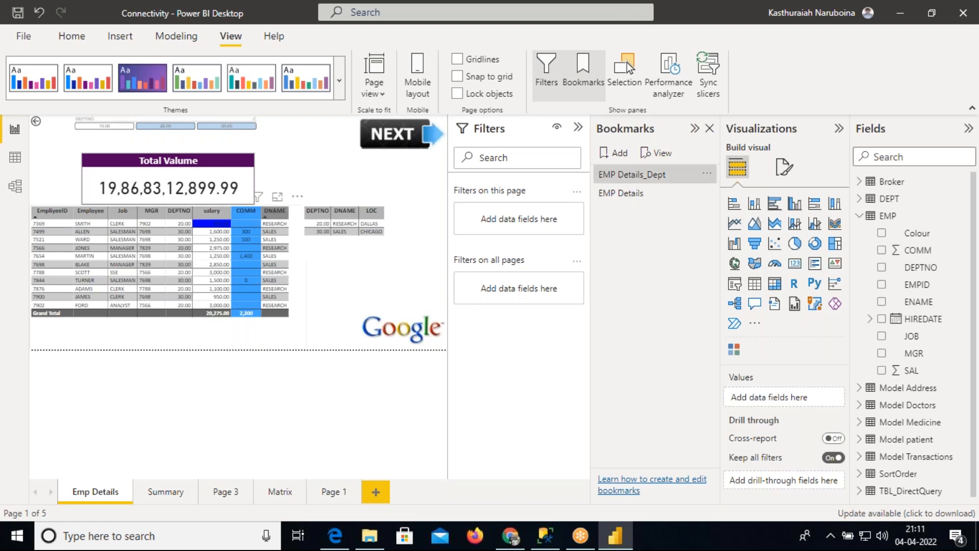
Step: Apply the "EMP Details" bookmark and the "EMP Details_Dept" bookmark in turn to compare the page states
click(617, 194)
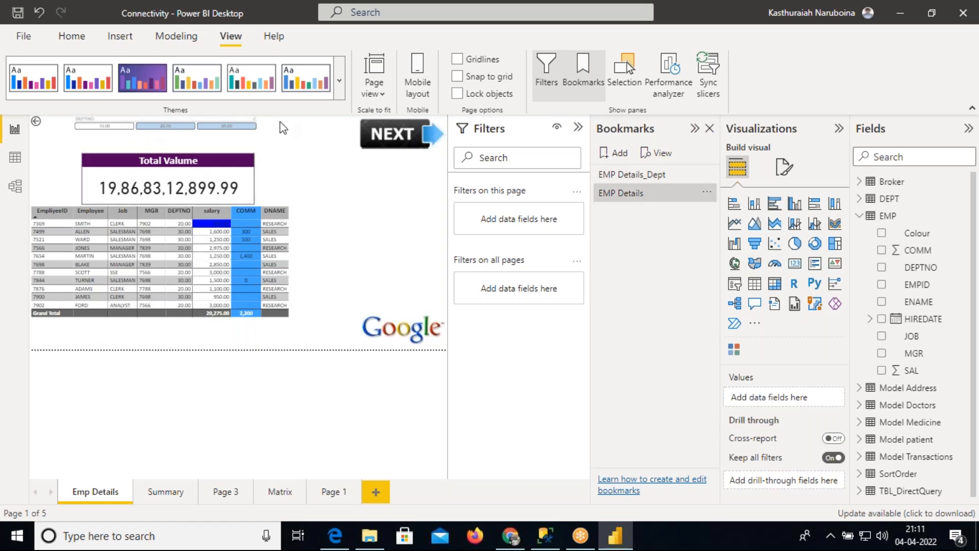
click(639, 193)
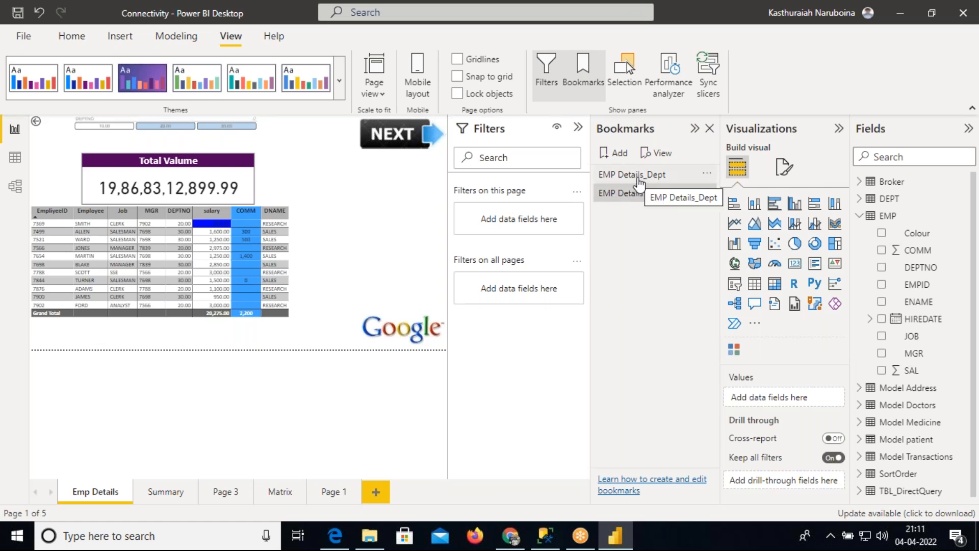
click(639, 176)
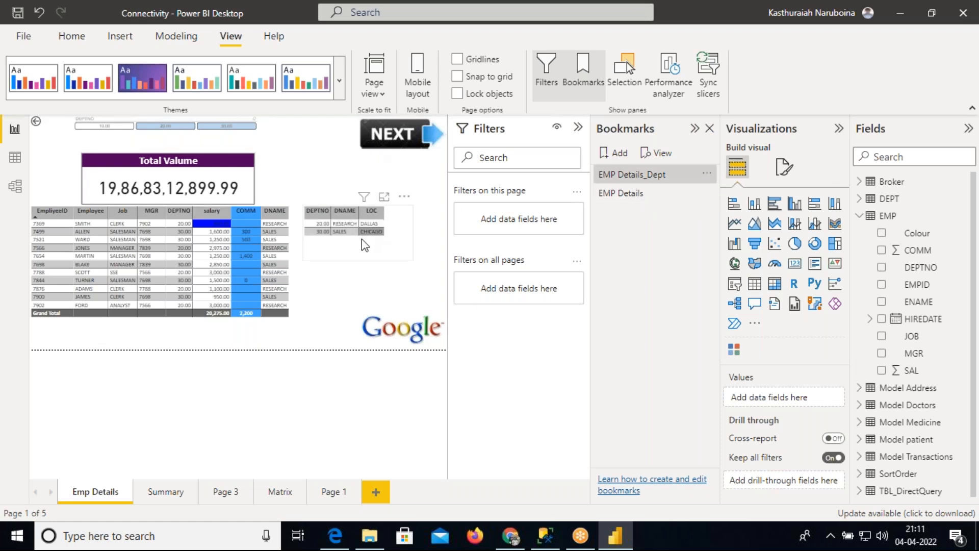
Step: Delete both bookmarks, "EMP Details_Dept" and "EMP Details", and close the bookmark list
click(707, 174)
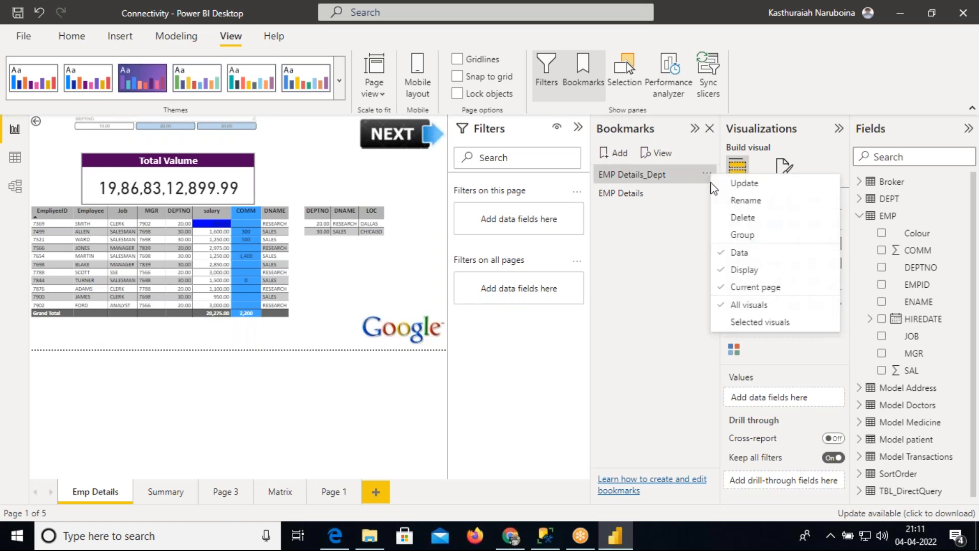
click(743, 217)
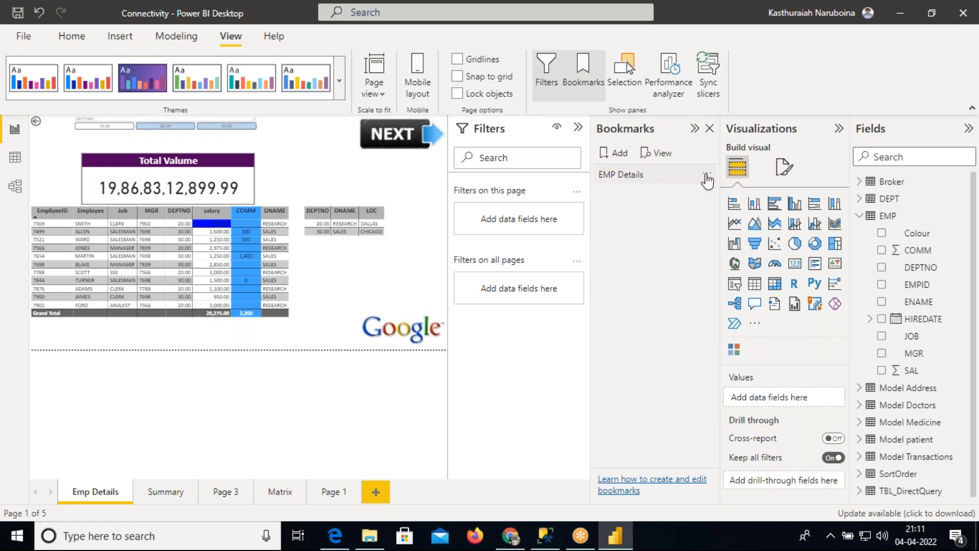
click(705, 175)
click(738, 217)
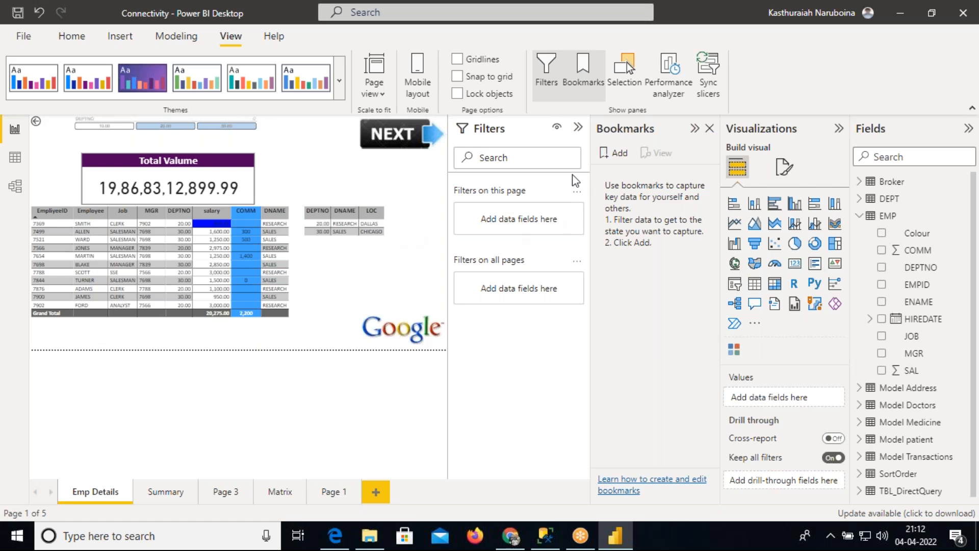
click(709, 133)
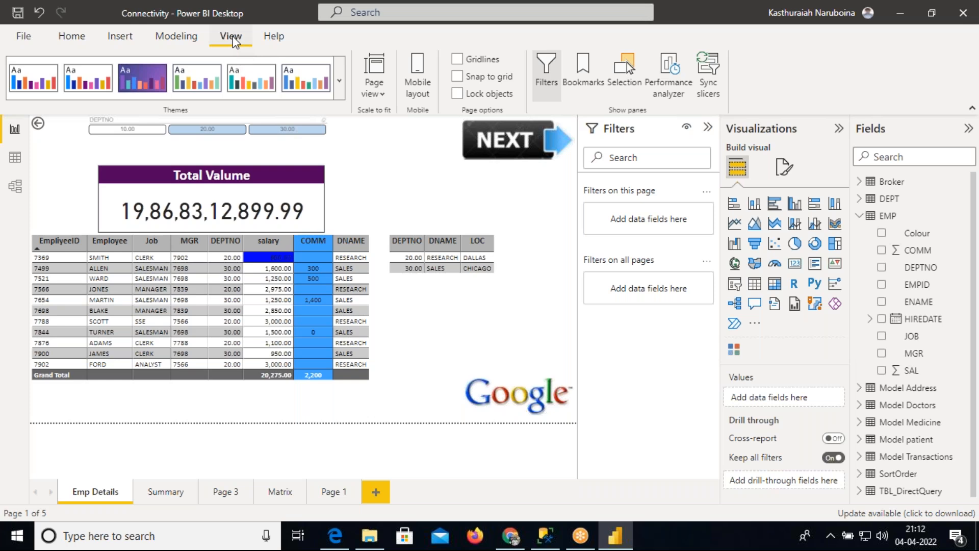
Step: Add a bookmark of the Emp Details page with all visuals shown and name it "EMP_Details_6"
click(584, 76)
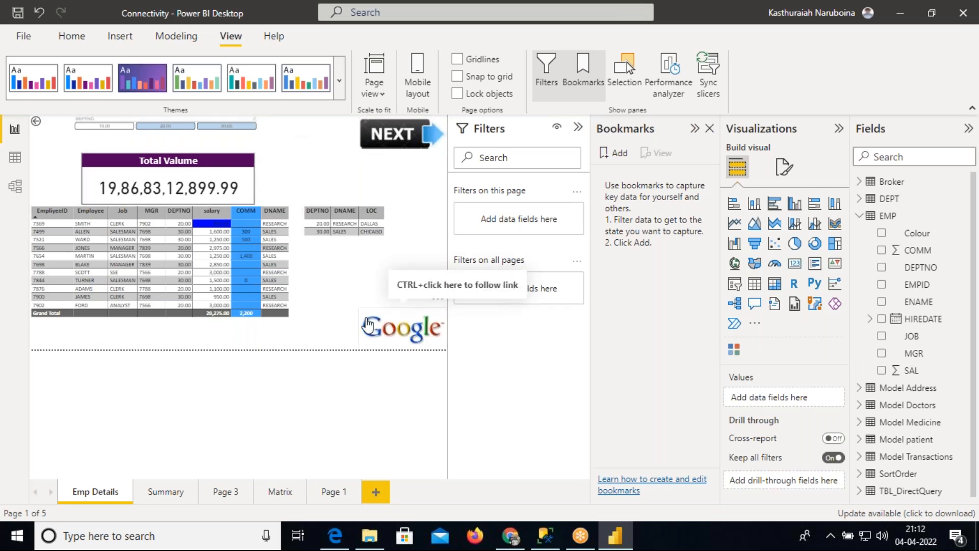
click(616, 154)
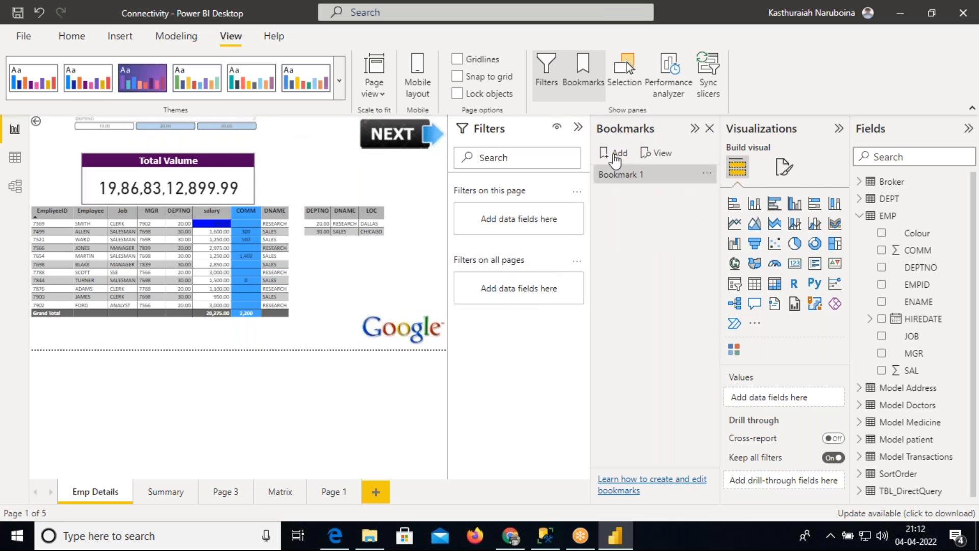
double_click(653, 176)
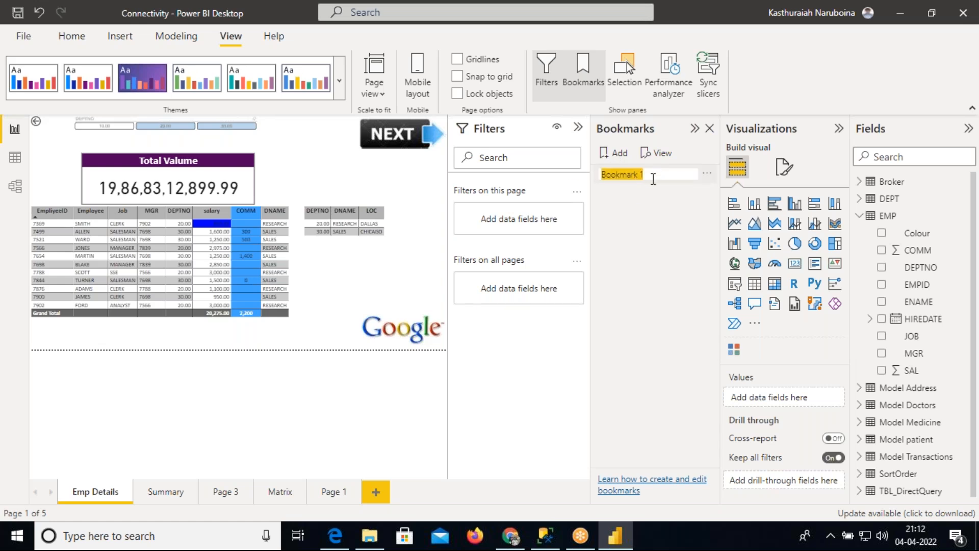
key(BackSpace)
text(EMP_Details_6)
key(Return)
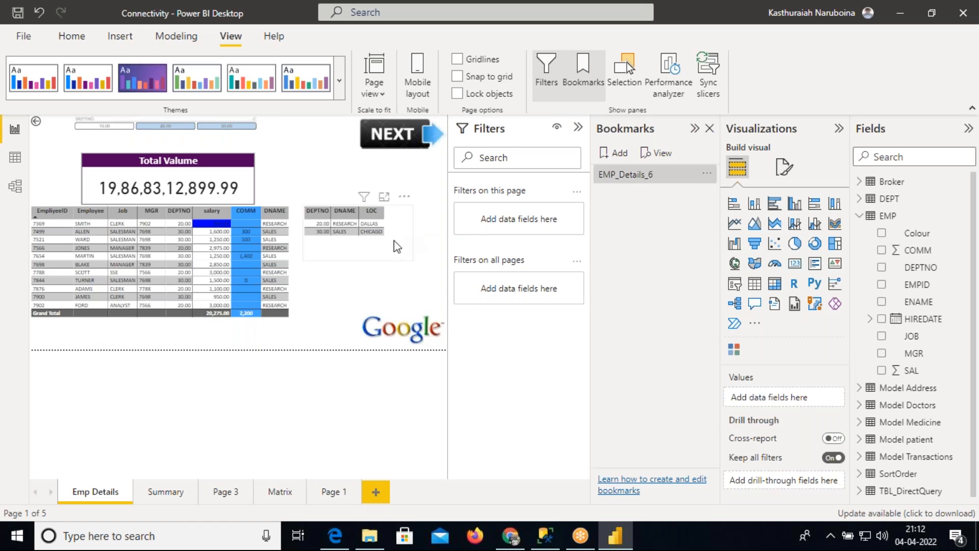
Step: Hide the department table with the DEPTNO, DNAME and LOC columns on the page
click(377, 249)
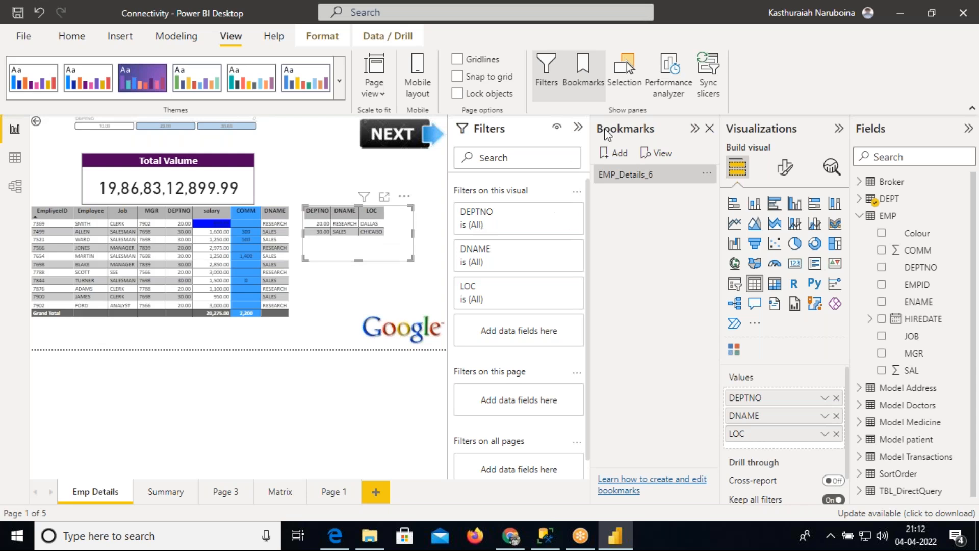
click(626, 62)
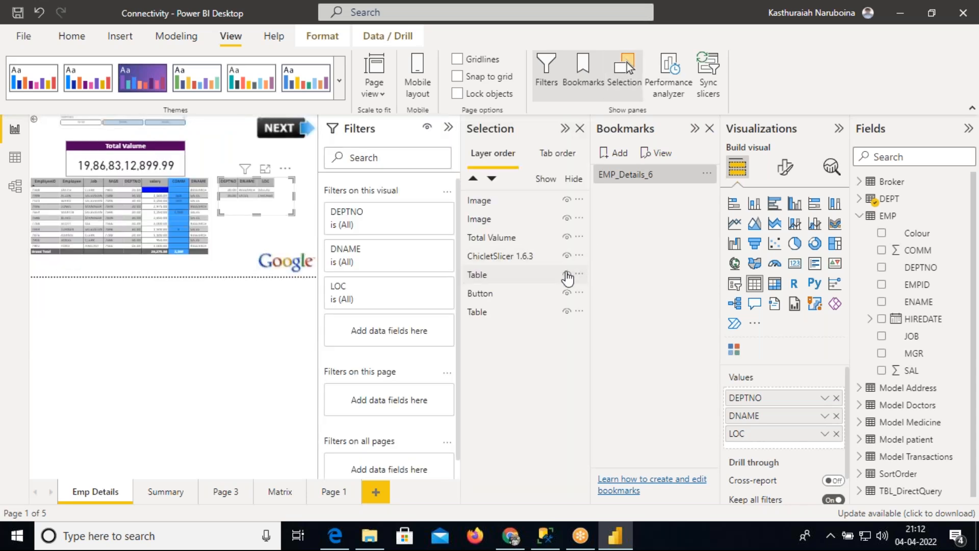
click(567, 275)
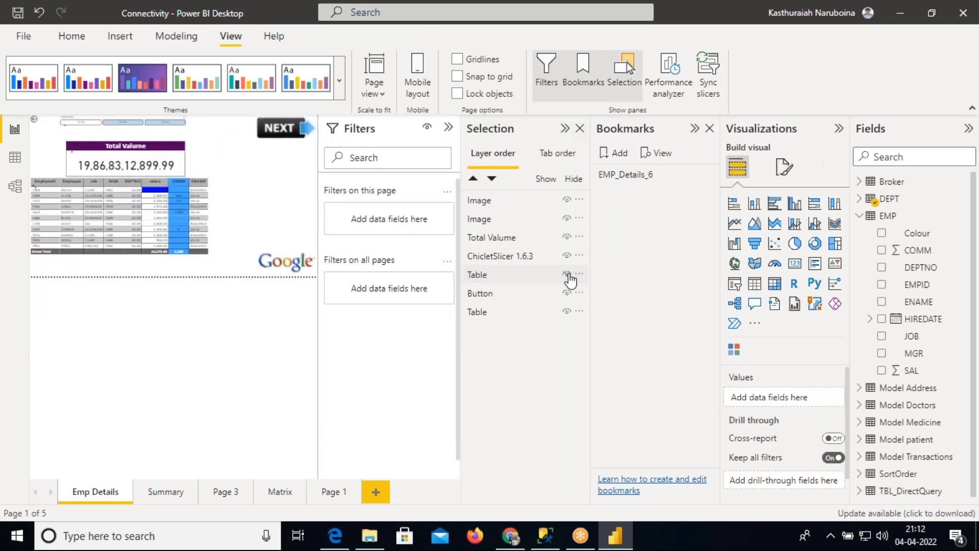
click(579, 128)
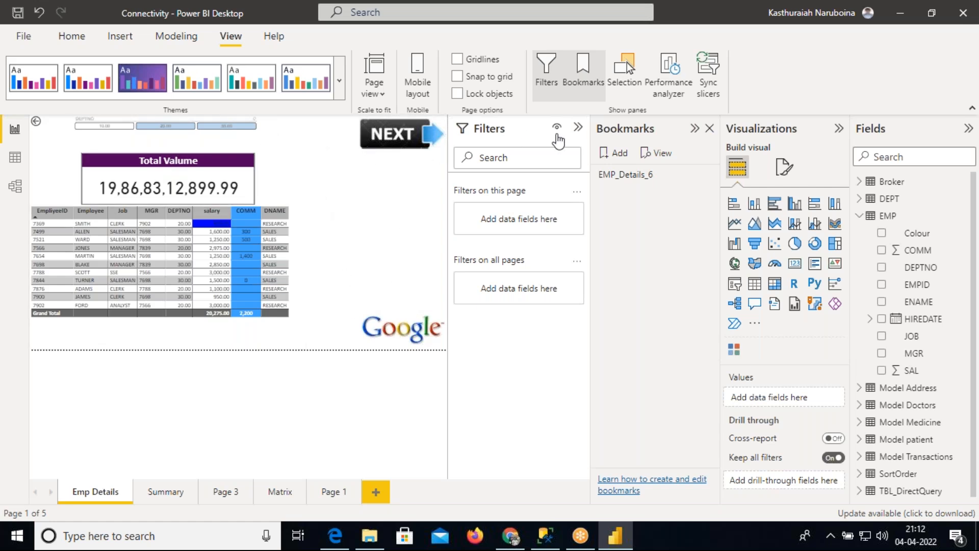
Step: Add a bookmark of the page without the department table and name it "EMP_Details_5"
click(618, 159)
double_click(645, 194)
key(BackSpace)
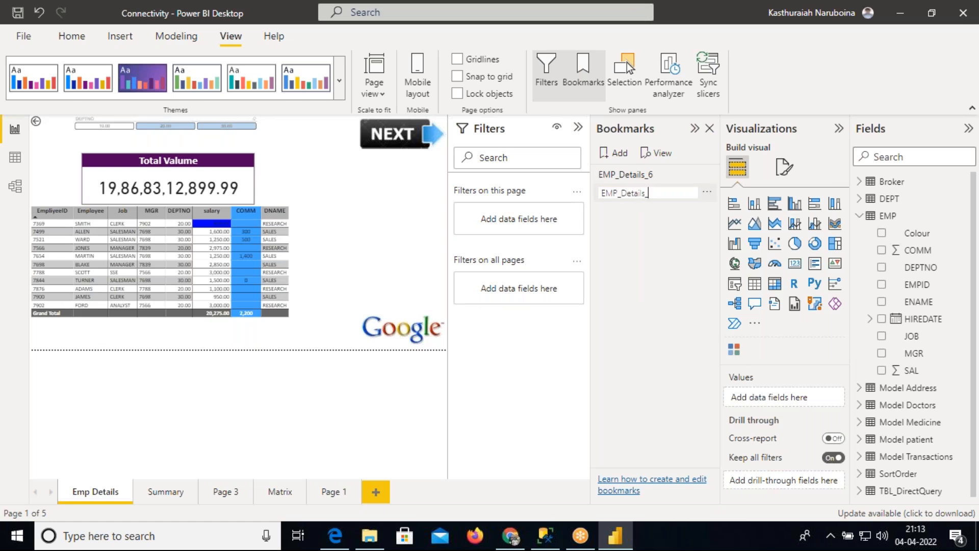
key(Return)
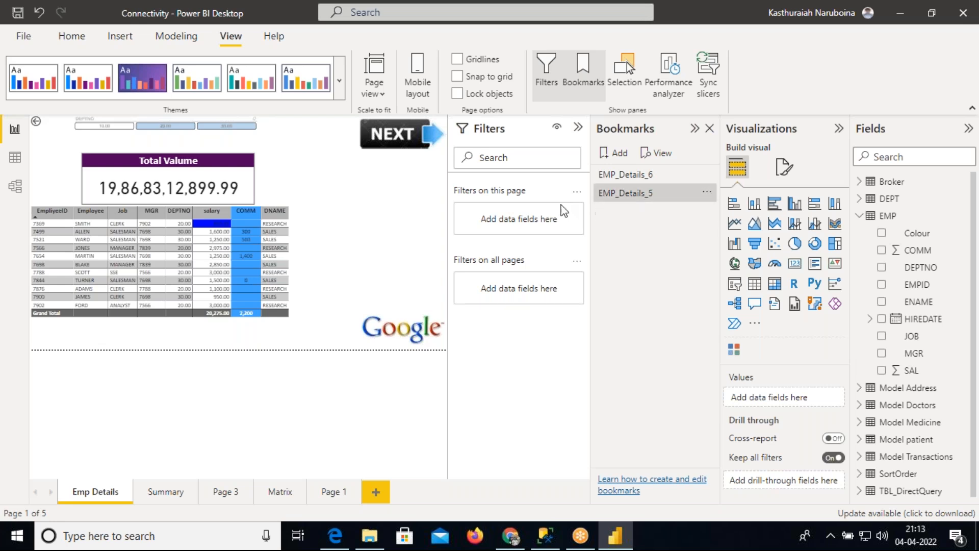
Step: Hide the Total Valume card on the Emp Details page
click(245, 189)
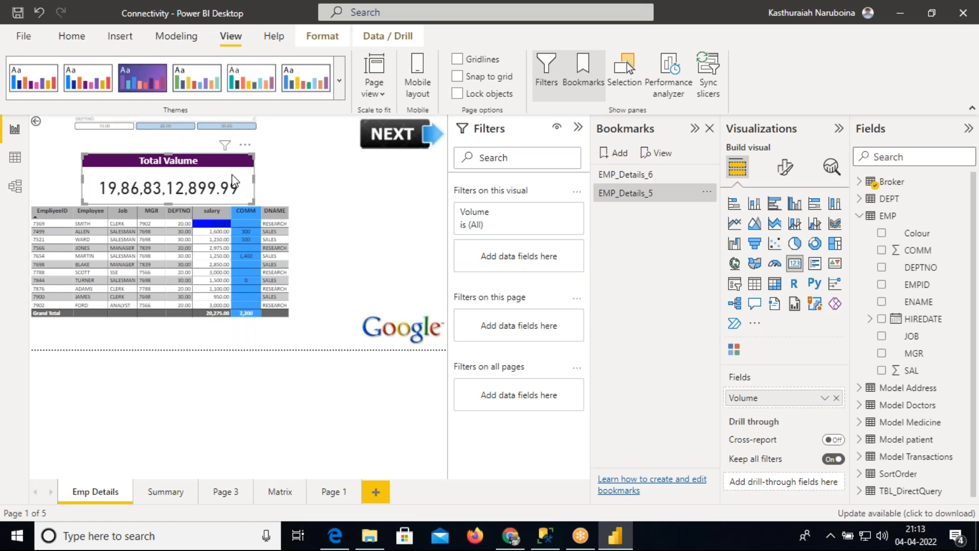
click(623, 84)
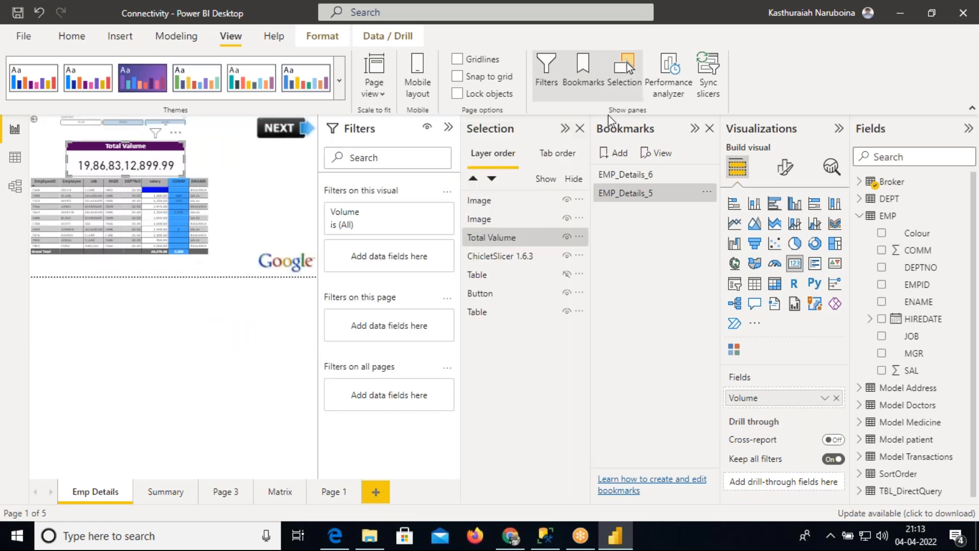
click(566, 237)
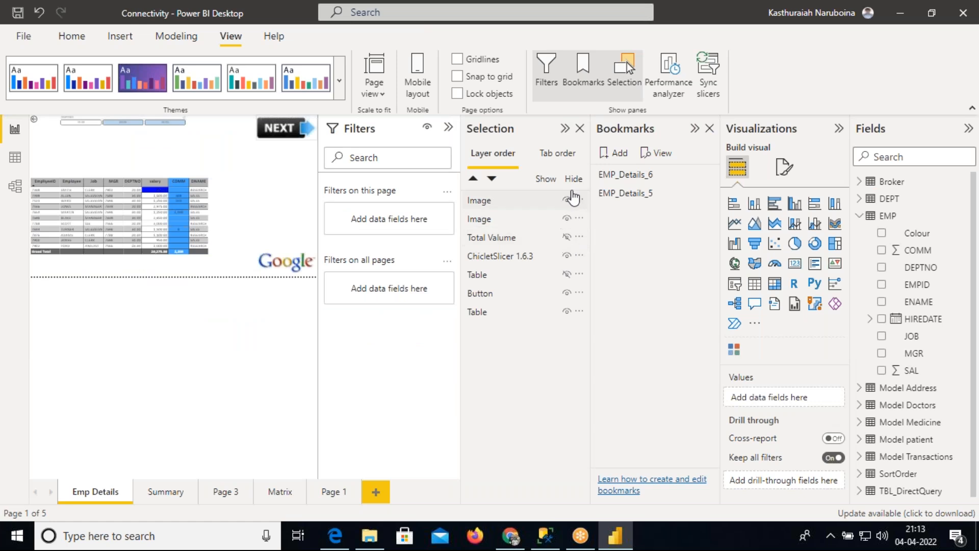
click(580, 129)
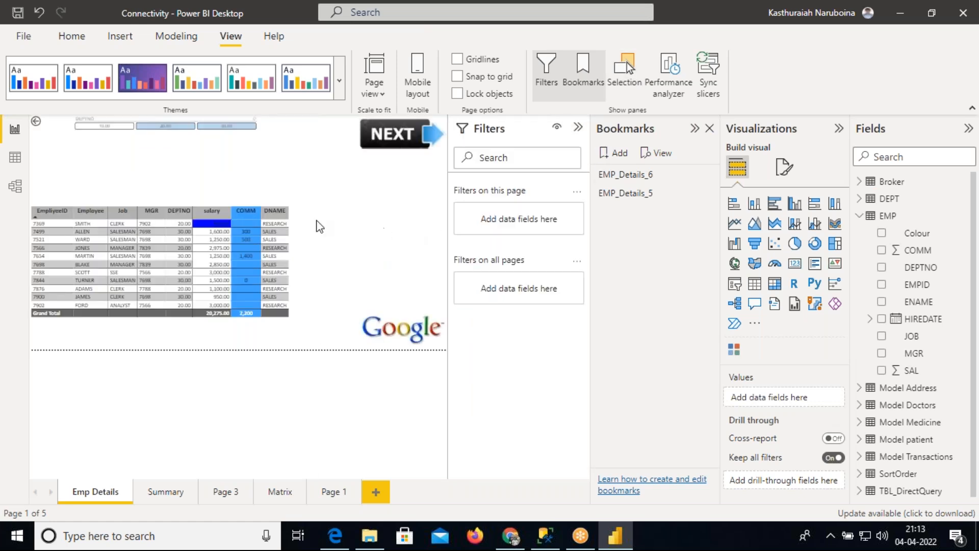
Step: Add a bookmark of the page without the card and department table and name it "EMP_Details_4"
click(620, 154)
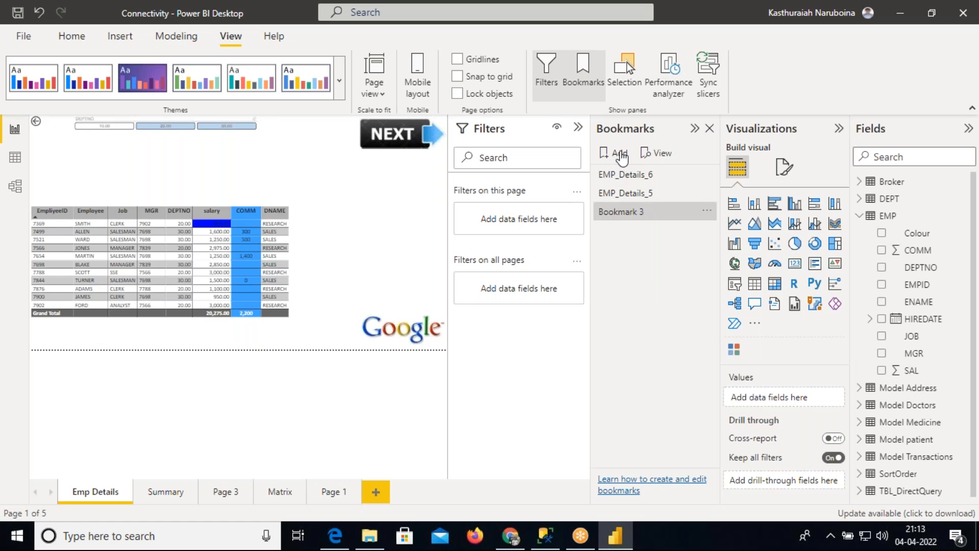
double_click(646, 215)
key(BackSpace)
text(EMP_Details_4)
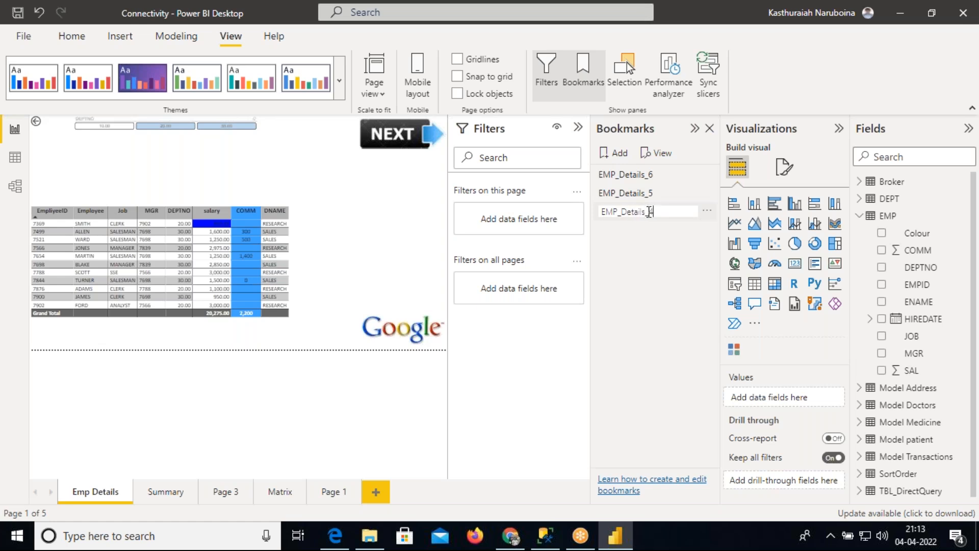
key(Return)
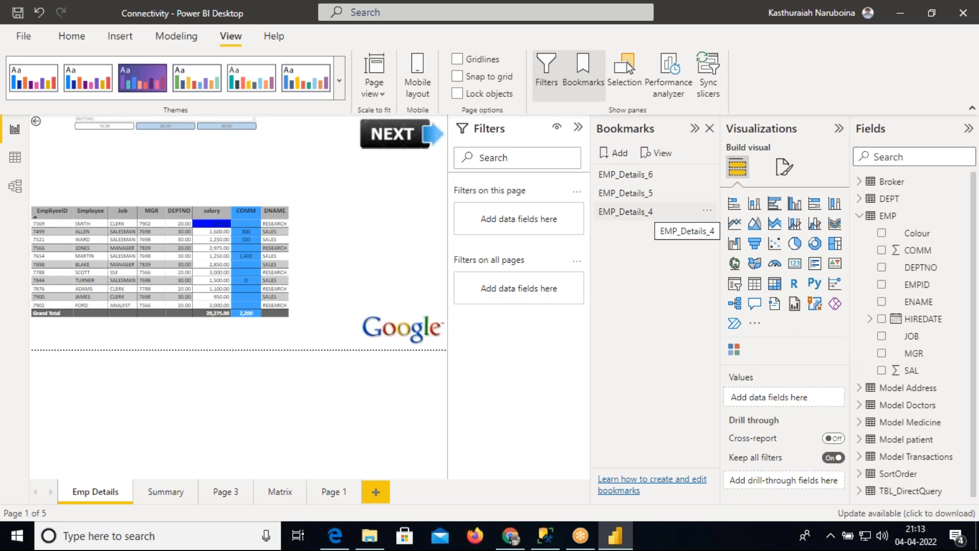
Step: Apply EMP_Details_4, EMP_Details_6 and EMP_Details_5 in turn to compare their page states, ending on EMP_Details_4
click(637, 212)
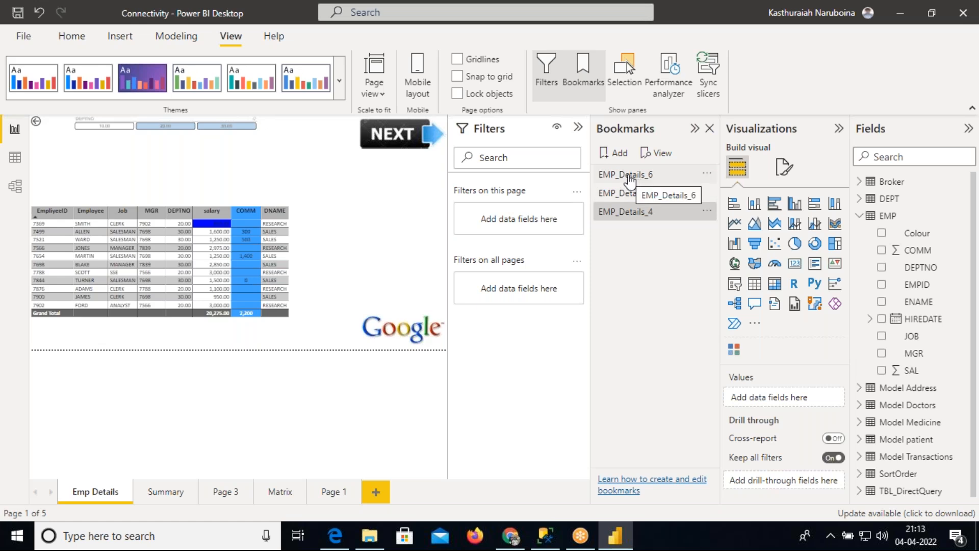
click(630, 180)
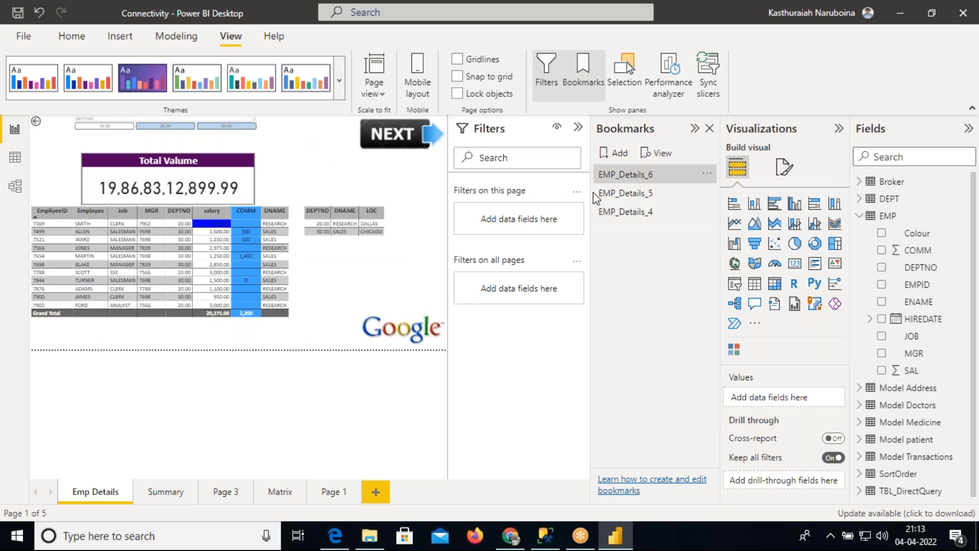
click(623, 198)
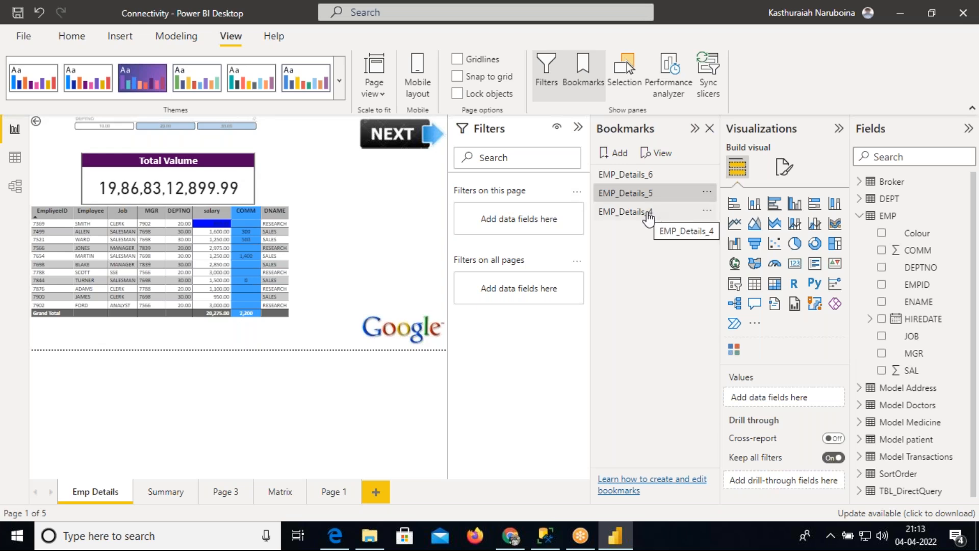
click(653, 217)
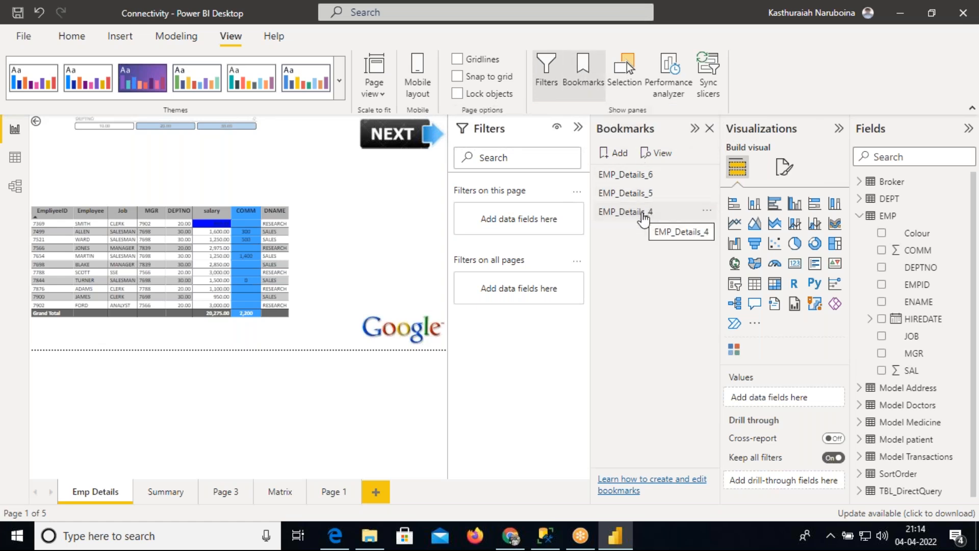
click(623, 214)
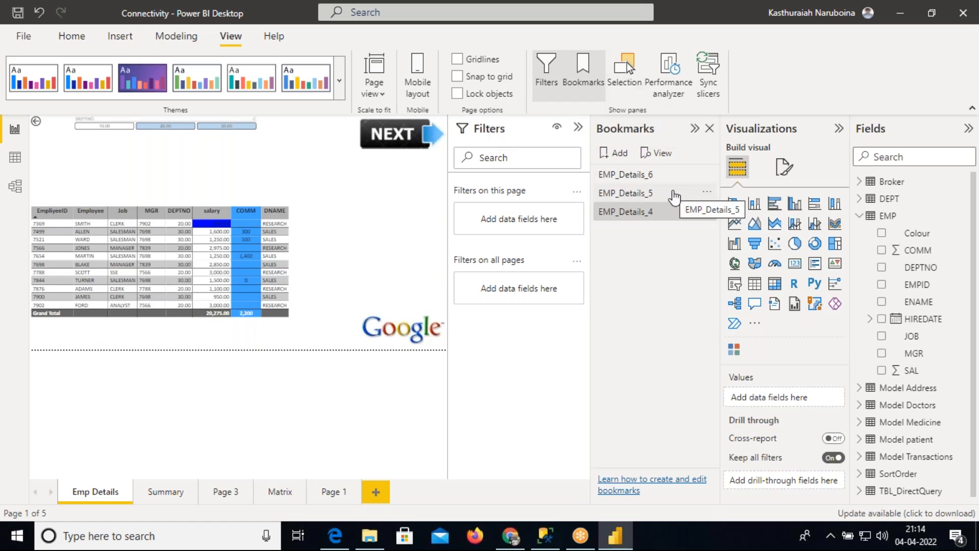
Step: In the SQL Server Management Studio notes, remove the blank lines above the BookMark item and return to Power BI Desktop
click(545, 536)
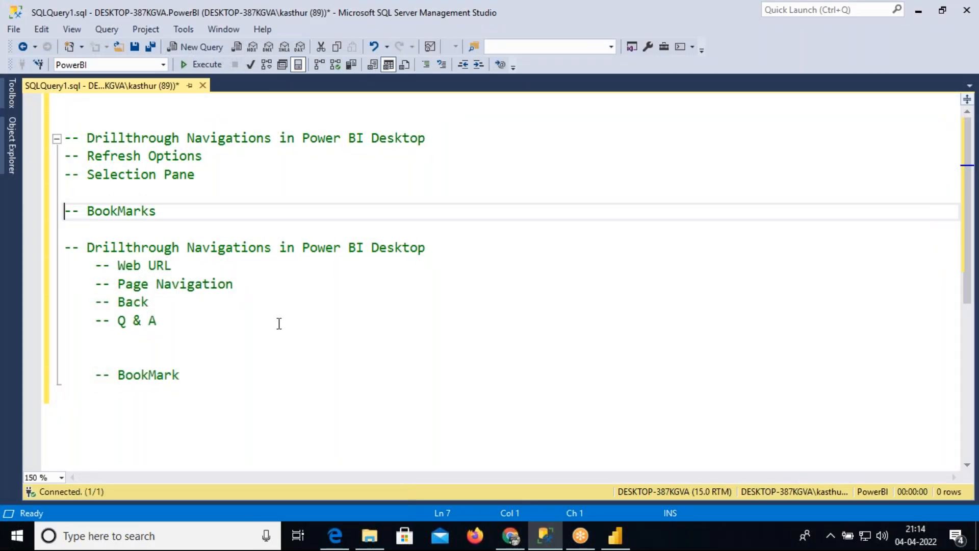
drag(215, 369, 64, 376)
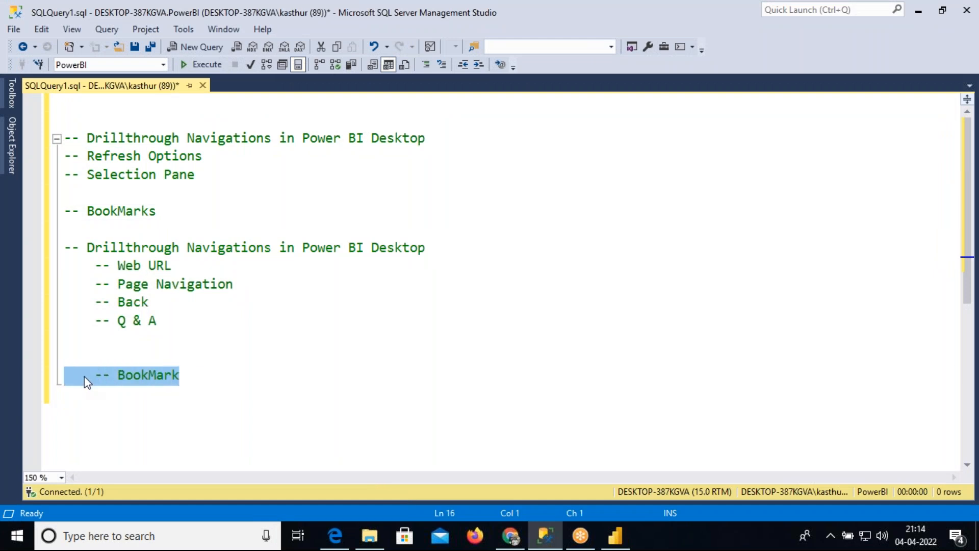
click(79, 363)
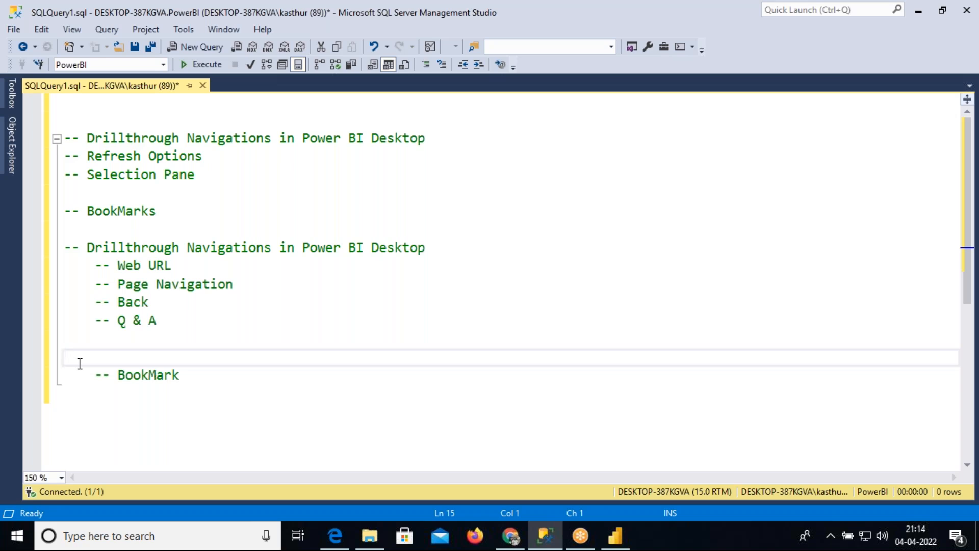
key(BackSpace)
key(BackSpace)
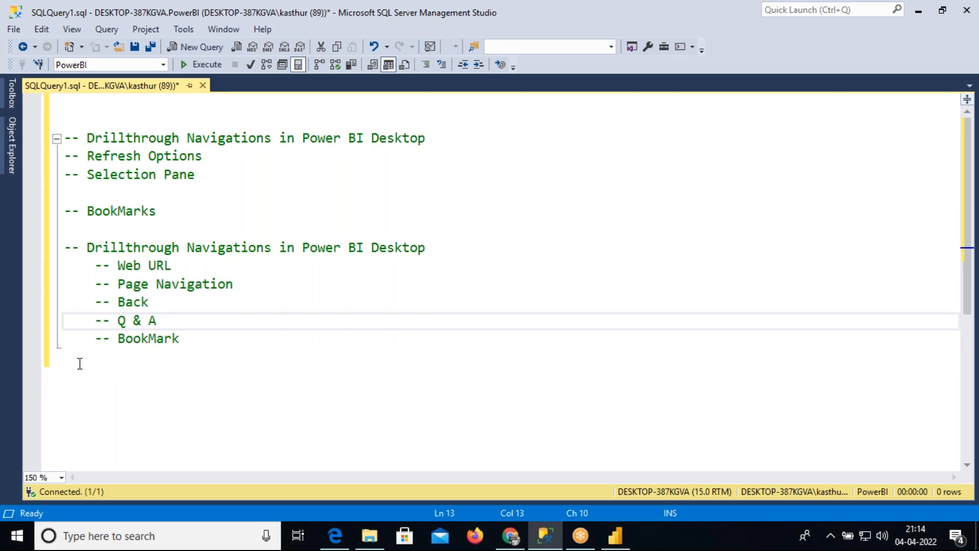
drag(94, 338, 183, 341)
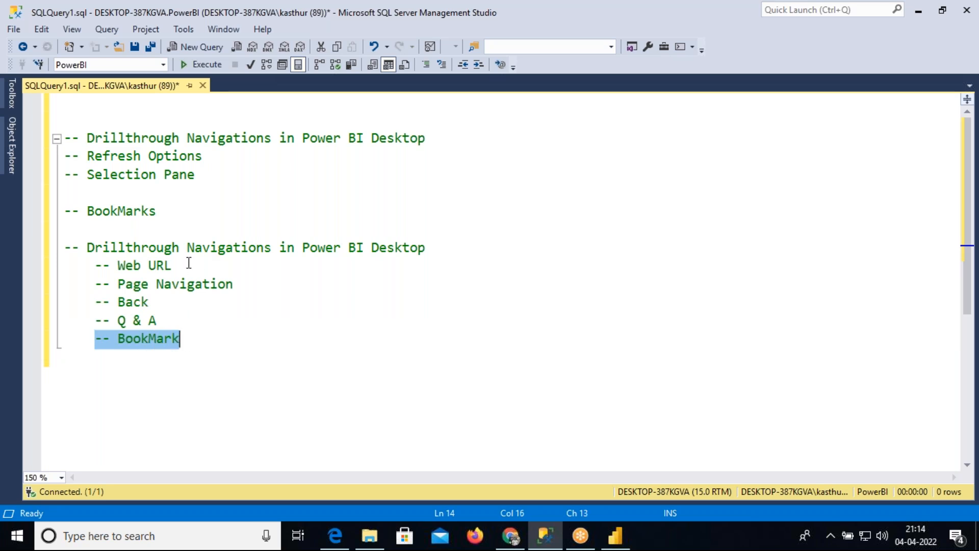
click(612, 543)
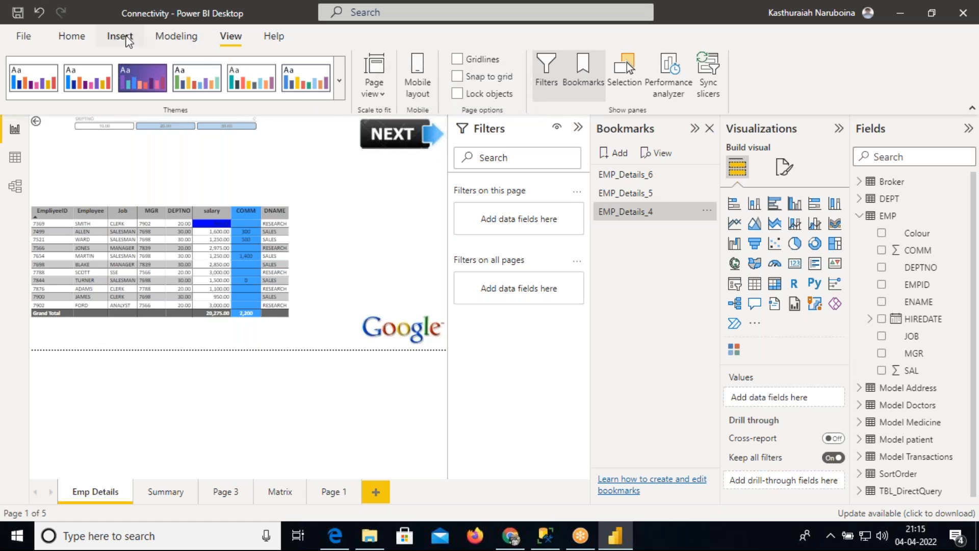
Step: Insert the chart logo image from file and place it above the employee table on the Emp Details page
click(122, 37)
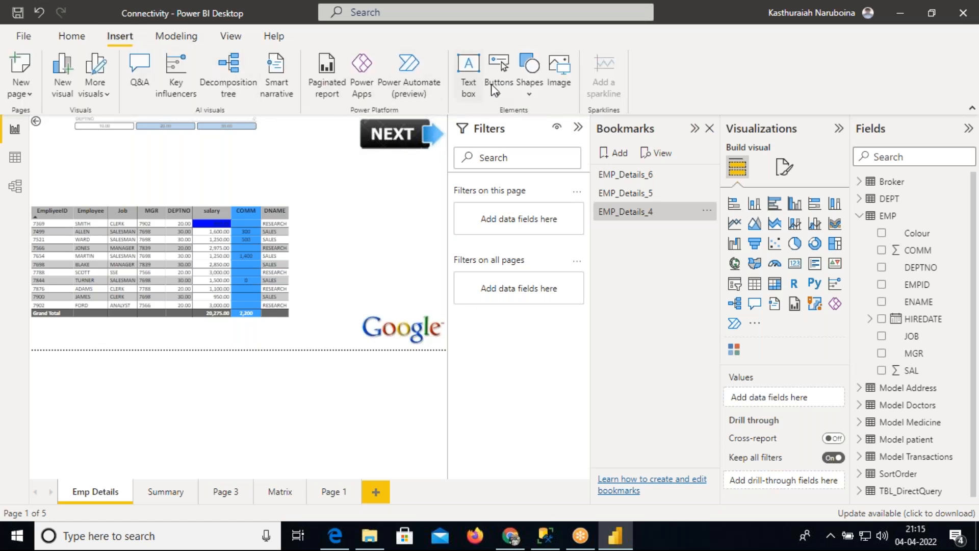
click(563, 83)
click(249, 179)
click(388, 363)
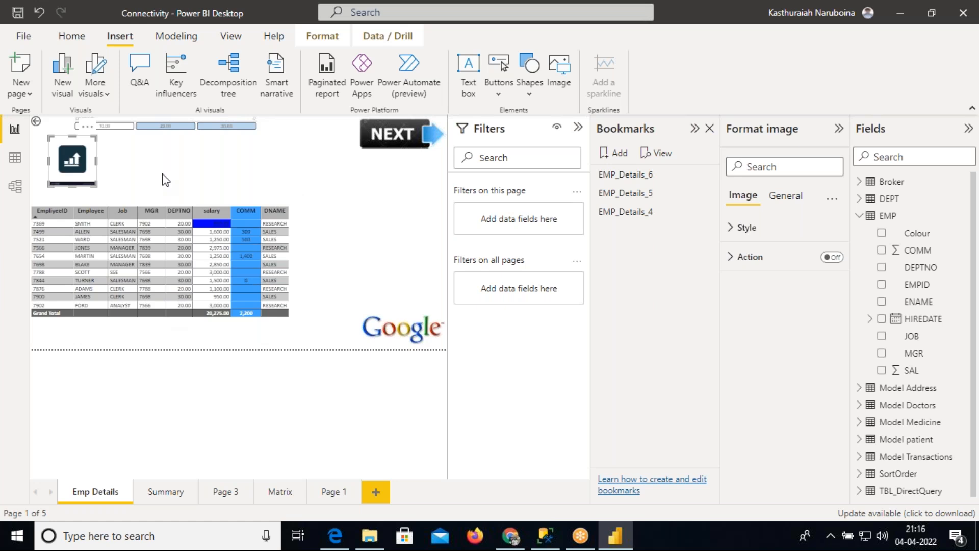
Step: Change the NEXT image's action type to Bookmark and select EMP_Details_6 as its bookmark
click(386, 146)
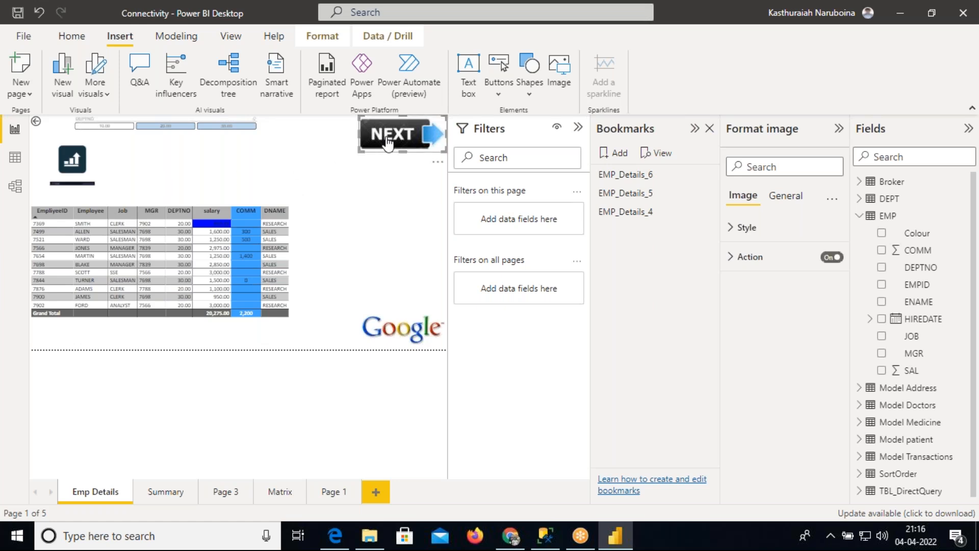
click(731, 258)
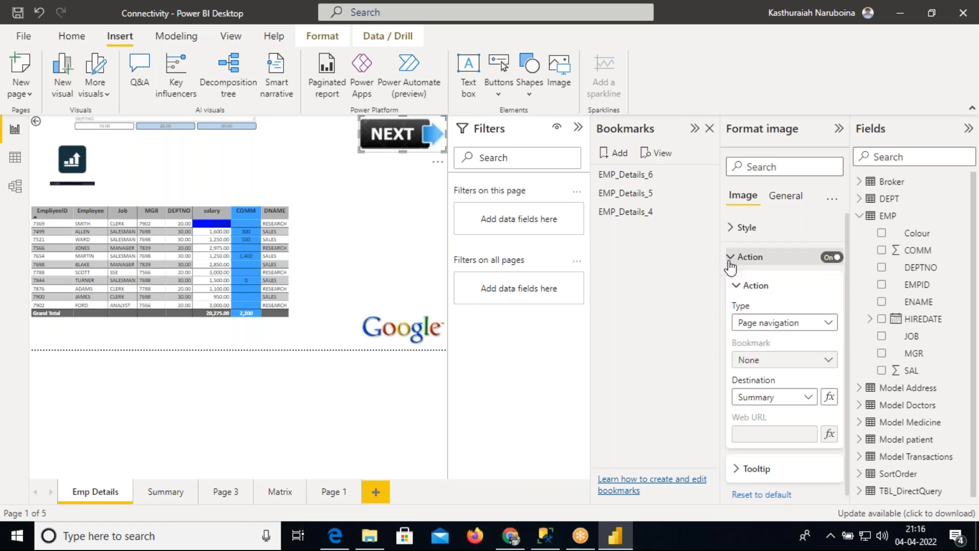
click(761, 325)
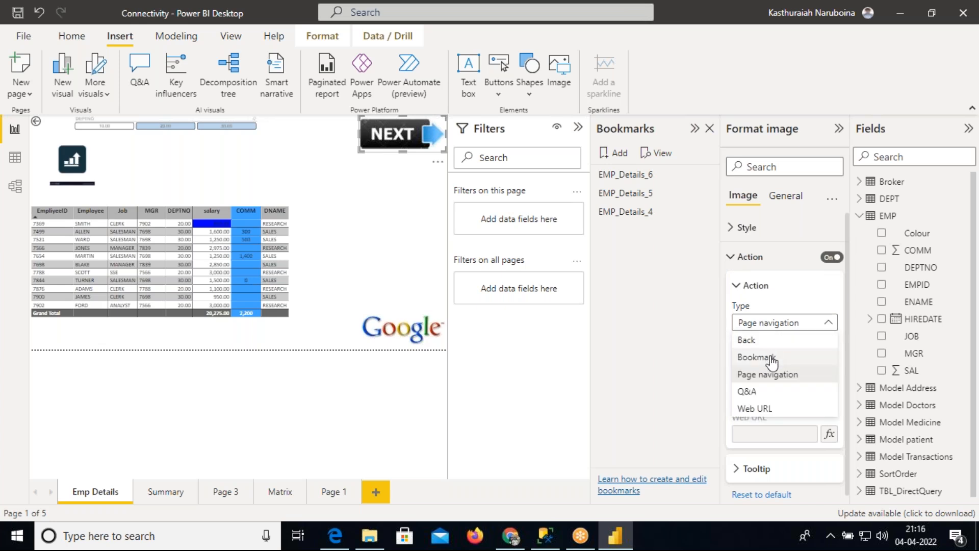
click(770, 359)
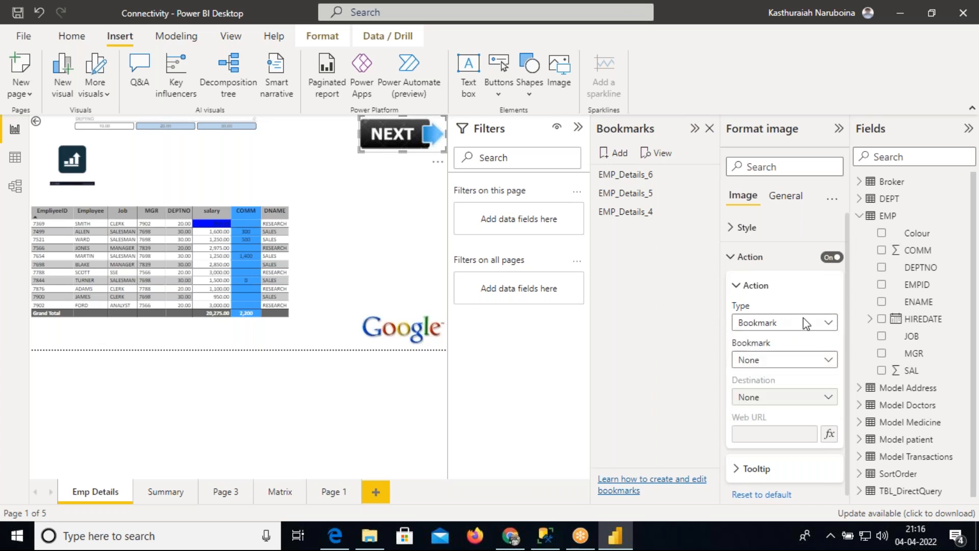
click(828, 362)
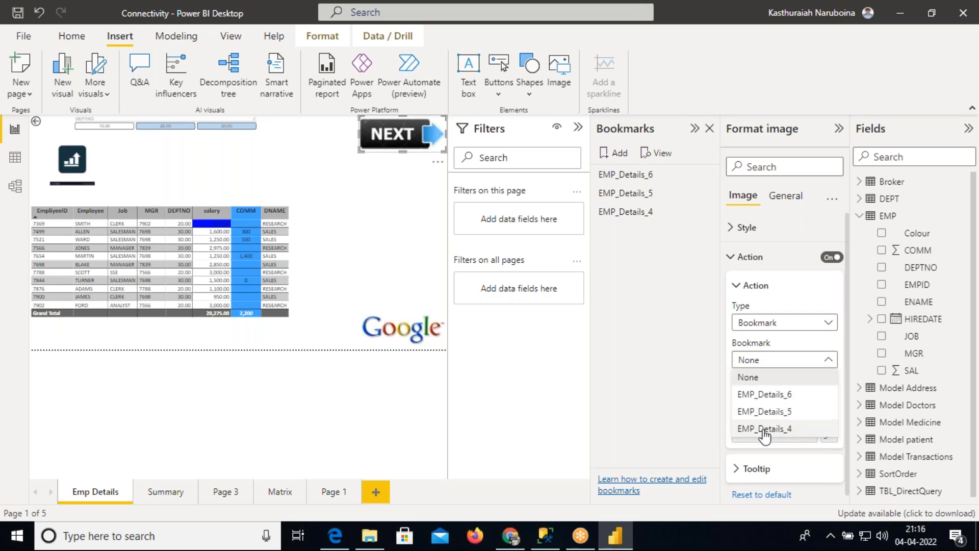
click(778, 400)
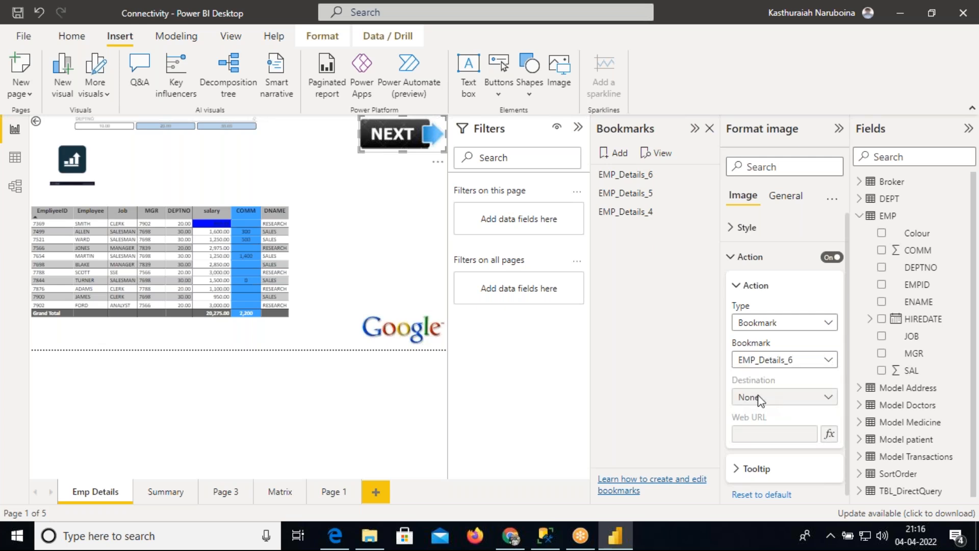
Step: Turn on the chart logo image's action, set its type to Bookmark and select EMP_Details_4
click(84, 171)
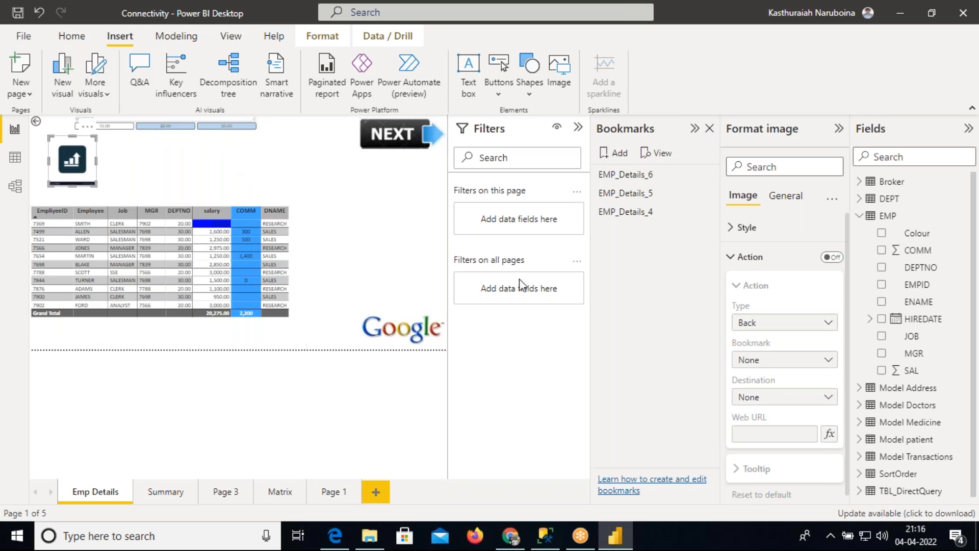
click(831, 257)
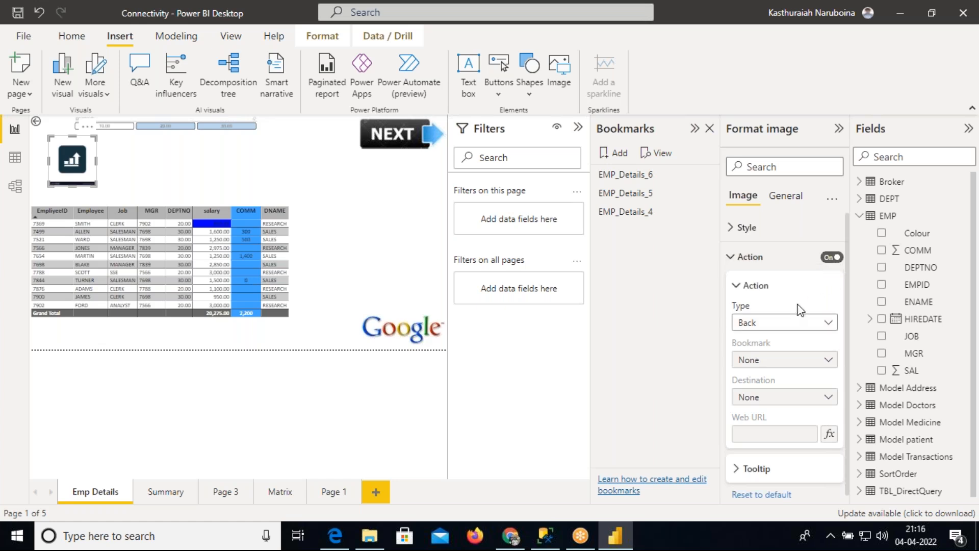
click(775, 324)
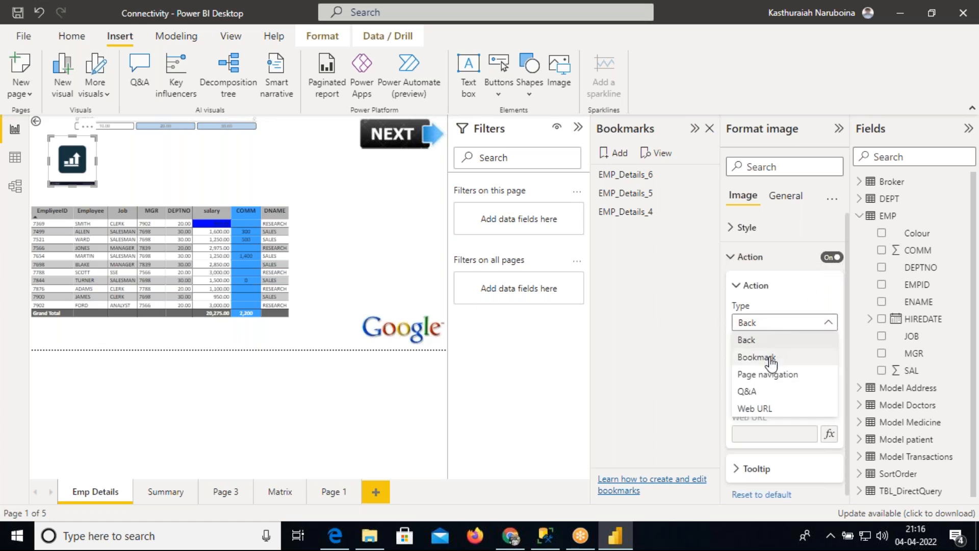
click(757, 356)
click(776, 360)
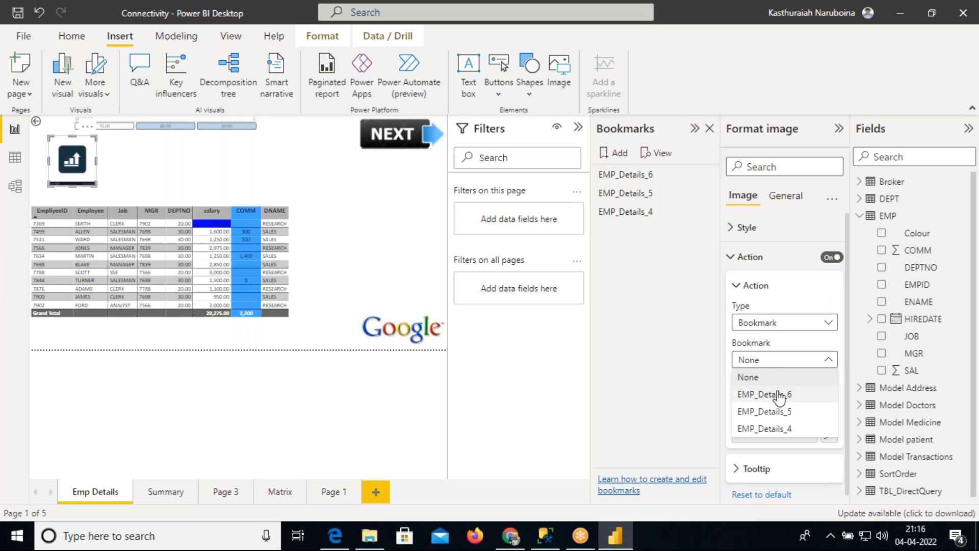
click(778, 430)
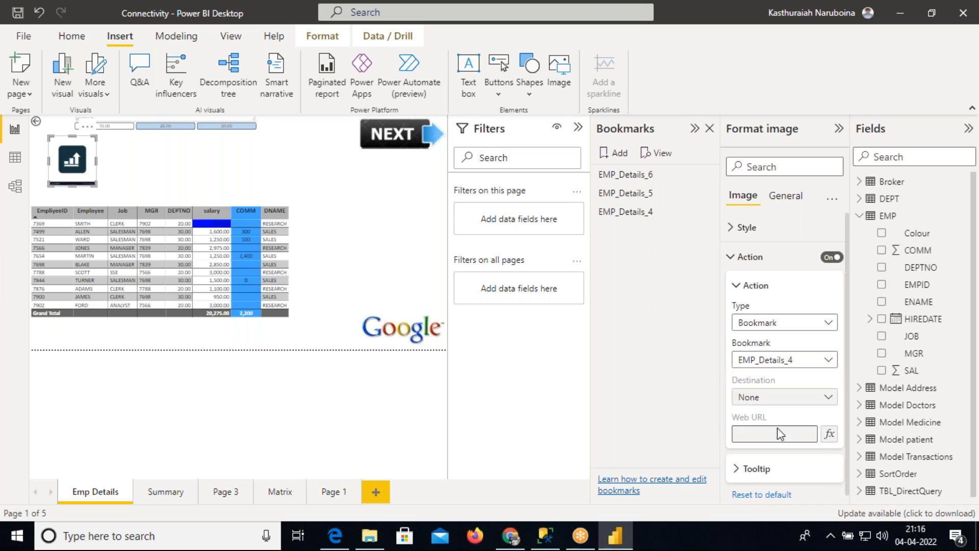
Step: Follow the bookmark links of the NEXT image and the chart logo, and move the logo slightly up and left
ctrl+click(393, 140)
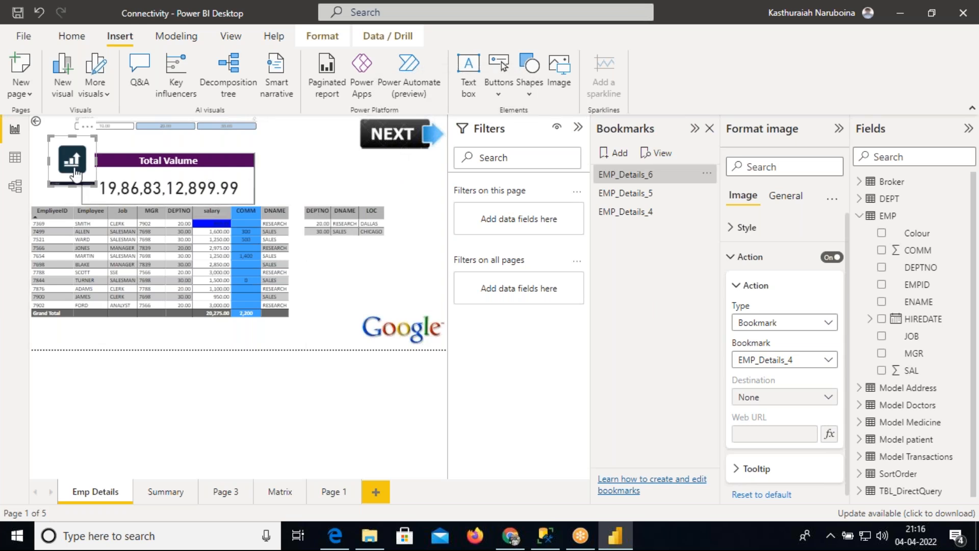
ctrl+click(72, 163)
drag(72, 164, 62, 160)
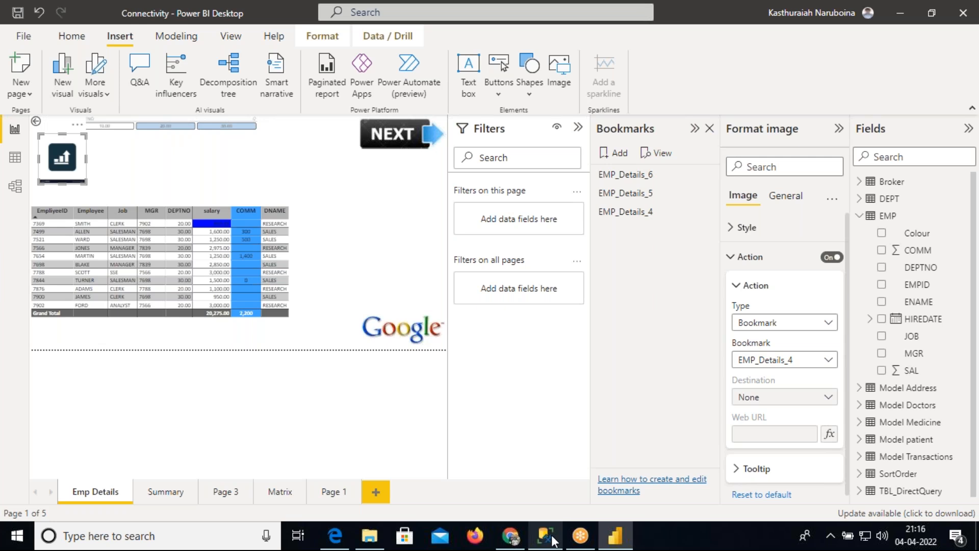
Step: Check the SQL Server Management Studio notes, return to Power BI Desktop and follow the NEXT image's and chart logo's bookmark links again
key(alt+Tab)
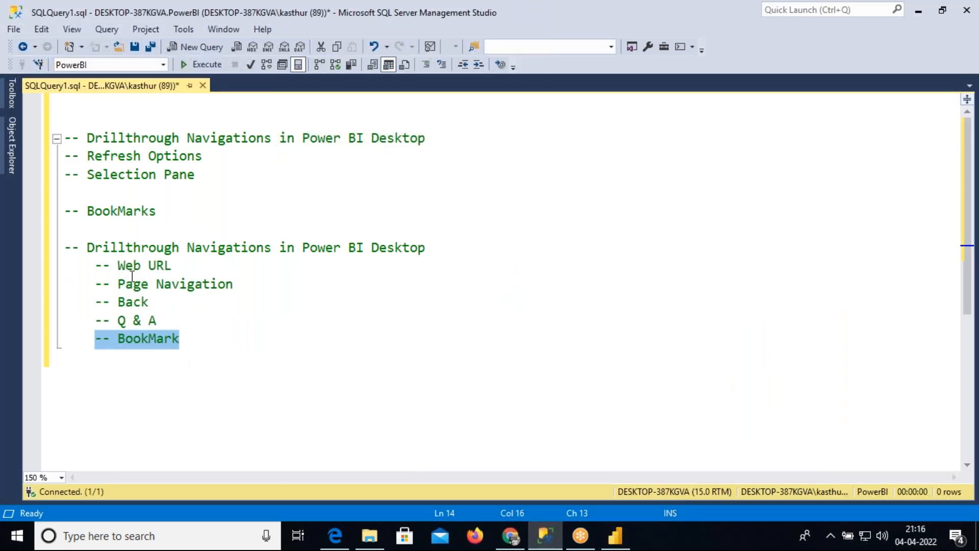
click(615, 535)
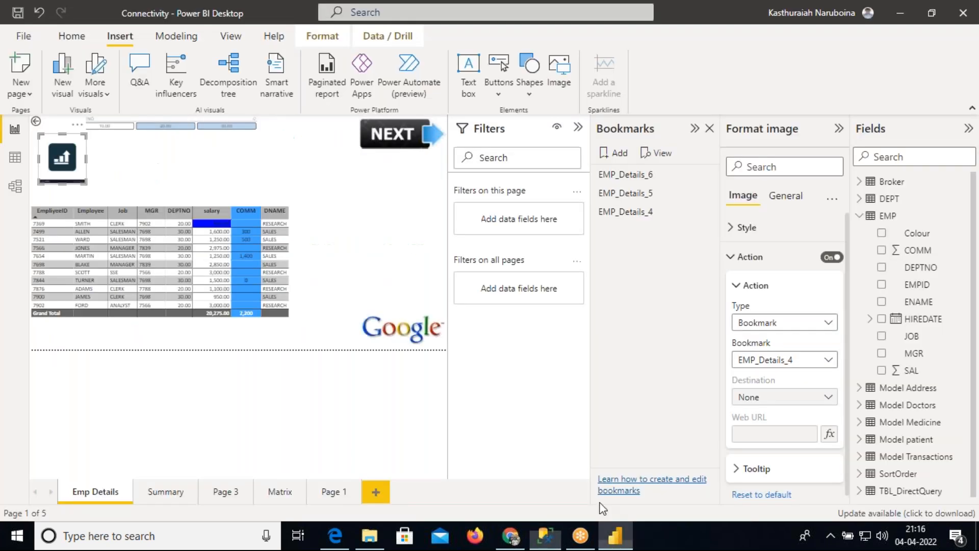
ctrl+click(408, 140)
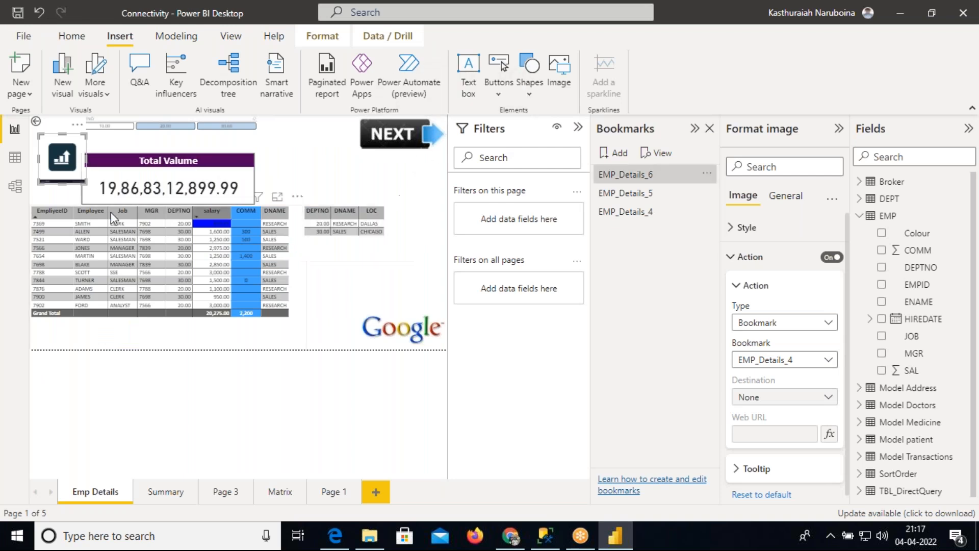
ctrl+click(65, 163)
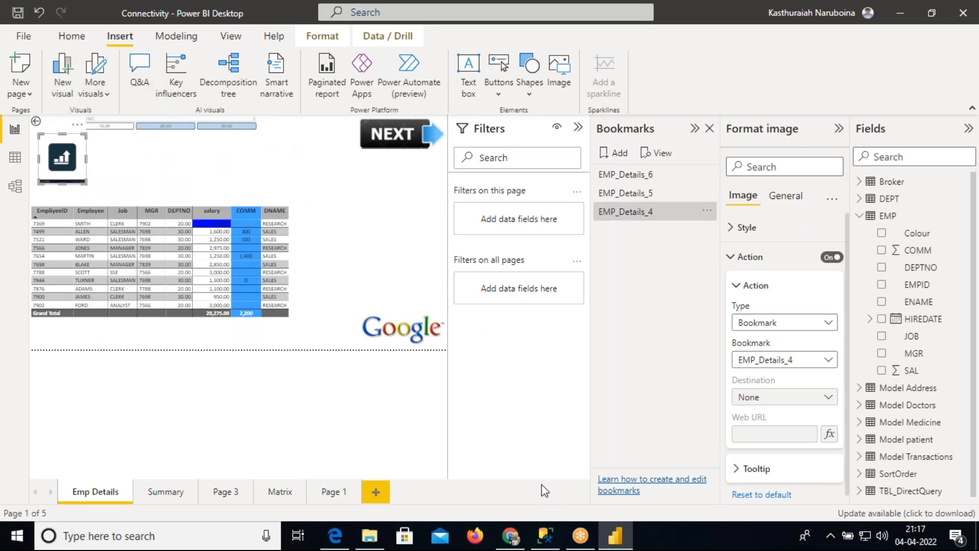
Step: Switch to the SQL Server Management Studio notes and remove the blank line between Selection Pane and BookMarks
click(545, 535)
drag(198, 338, 69, 254)
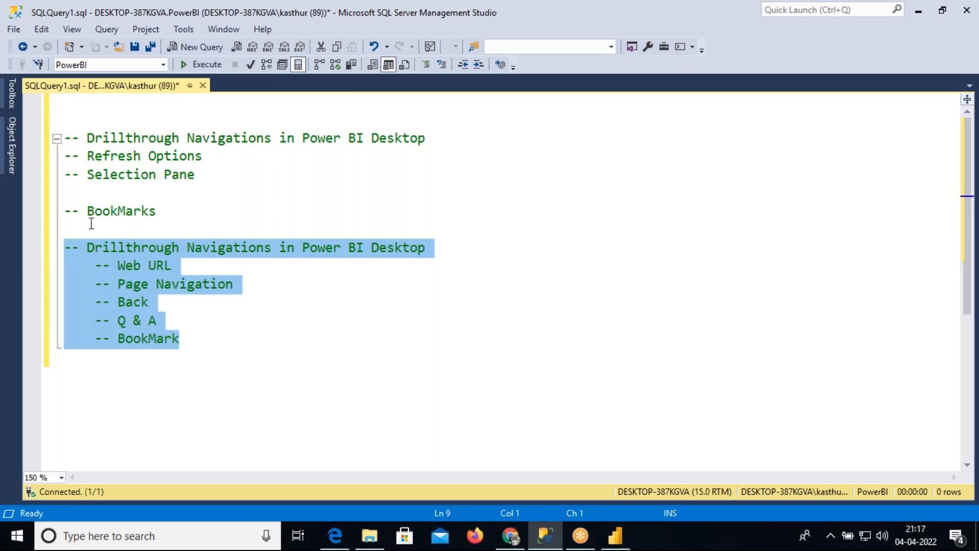
click(92, 191)
key(Delete)
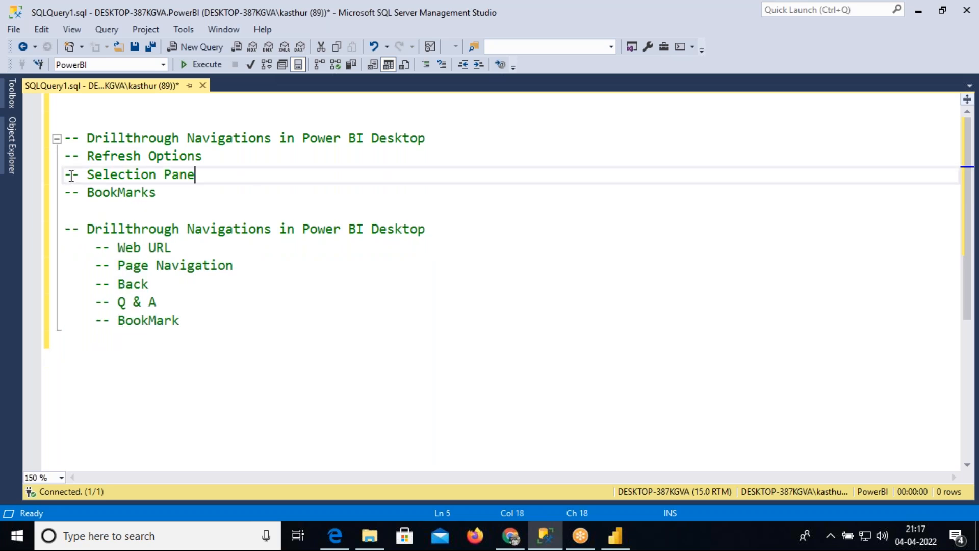
Step: Highlight the Selection Pane and BookMarks notes, switch to Power BI Desktop, view the Summary page and return to Emp Details
drag(65, 174, 159, 198)
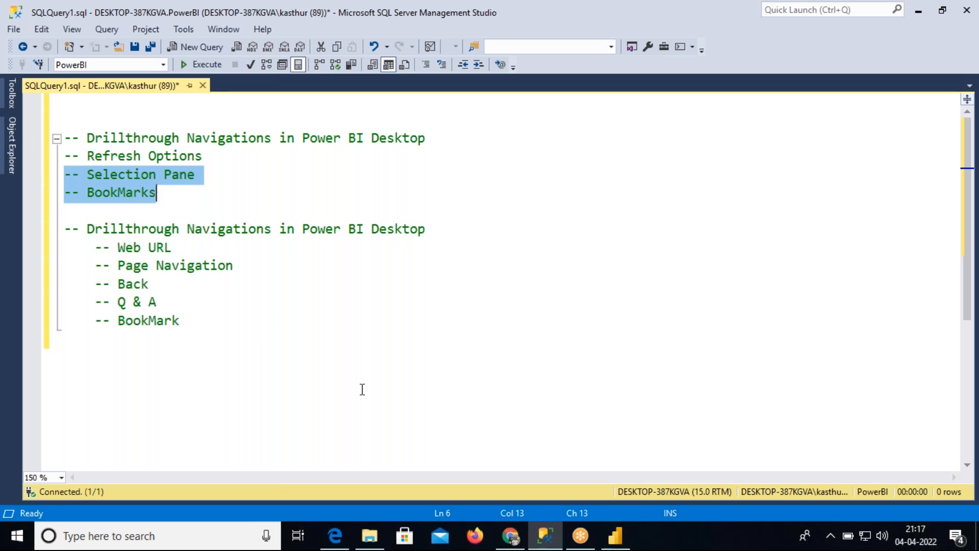
click(618, 541)
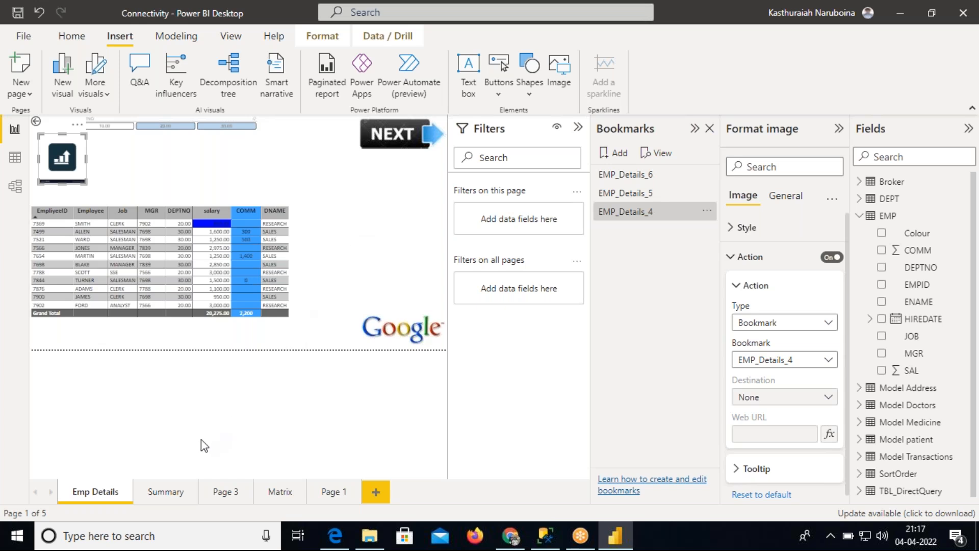
click(172, 493)
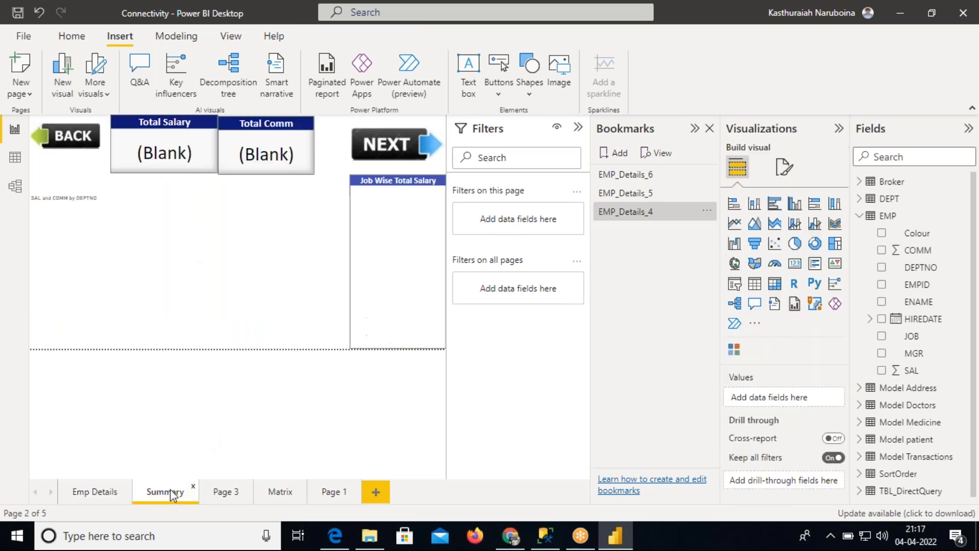
click(99, 493)
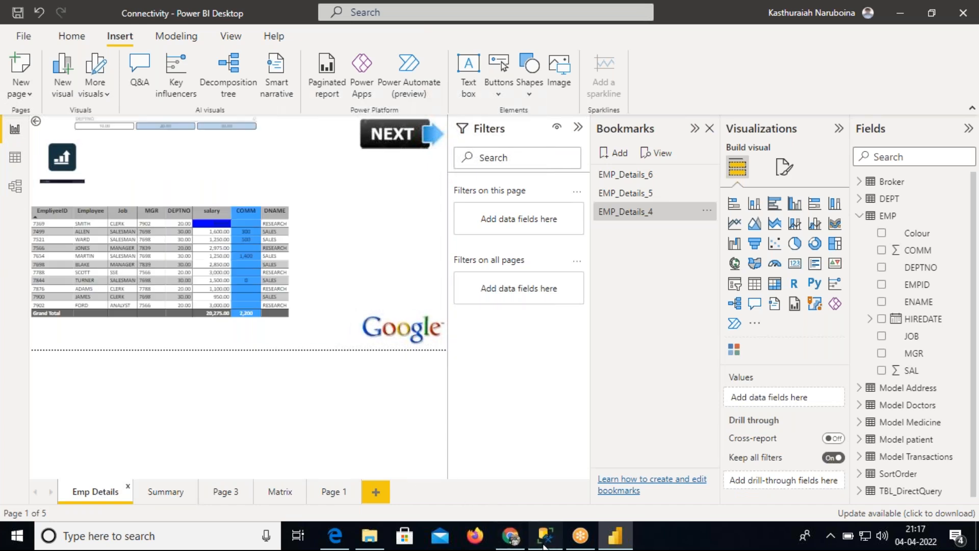
Step: In the SQL Server Management Studio notes, copy the Refresh Options line below the BookMark item and remove a blank line at the top
click(545, 536)
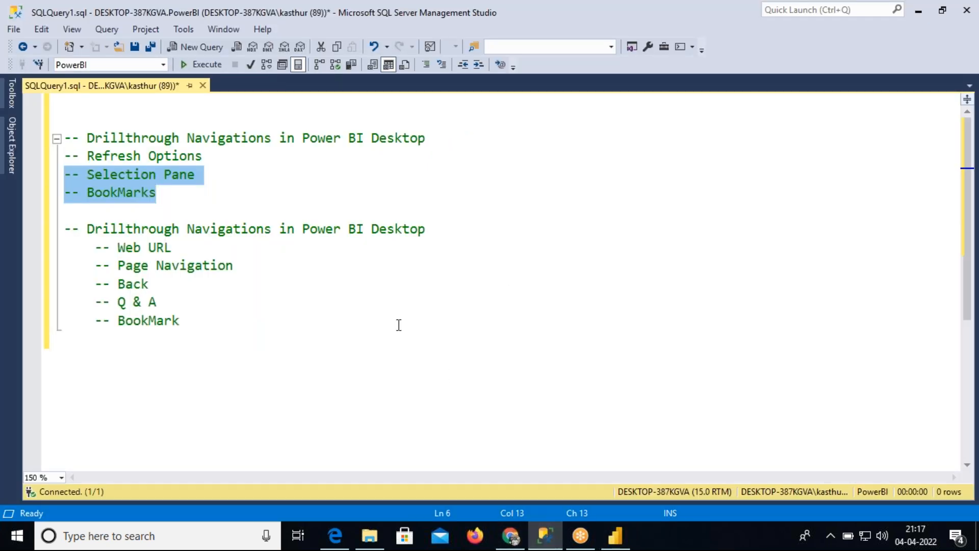
drag(207, 156, 64, 163)
key(ctrl+c)
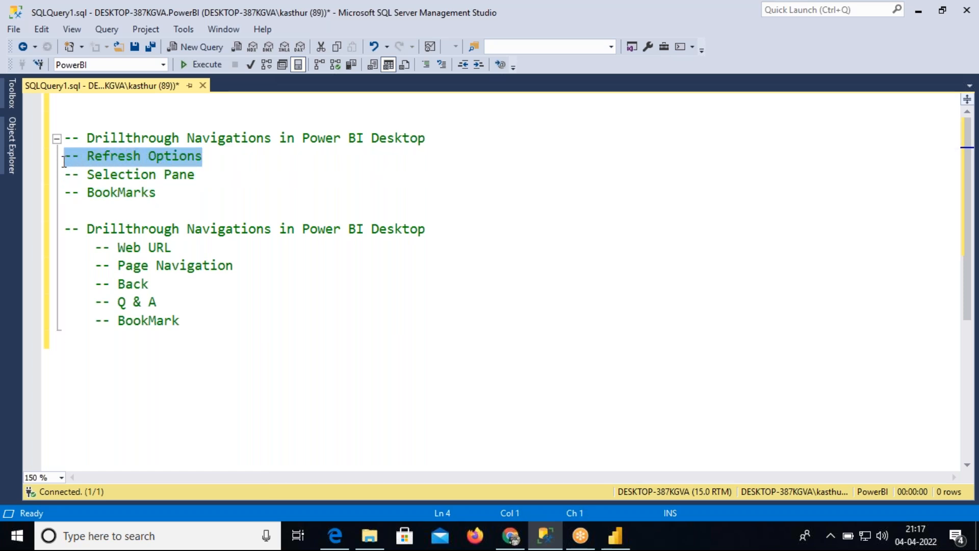
click(193, 322)
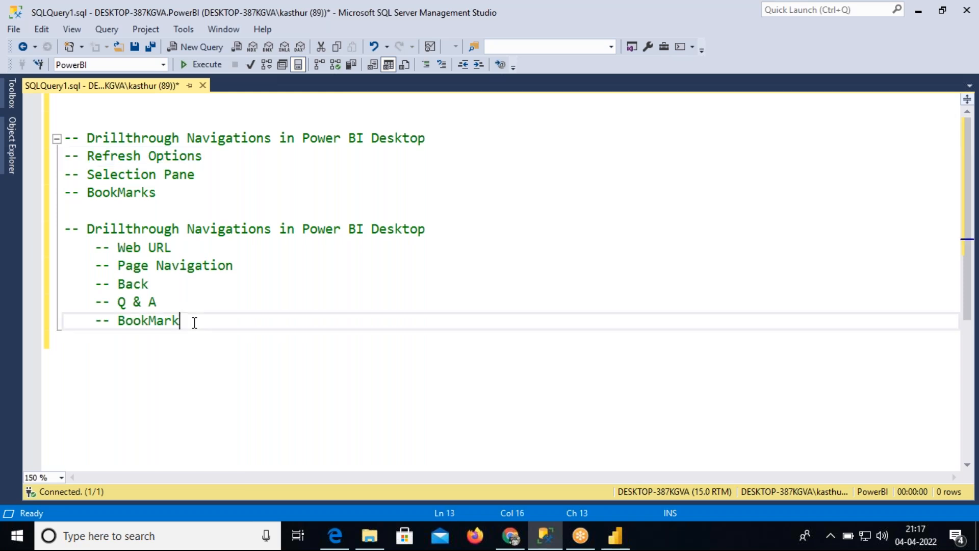
key(Return)
key(Return)
key(BackSpace)
key(ctrl+v)
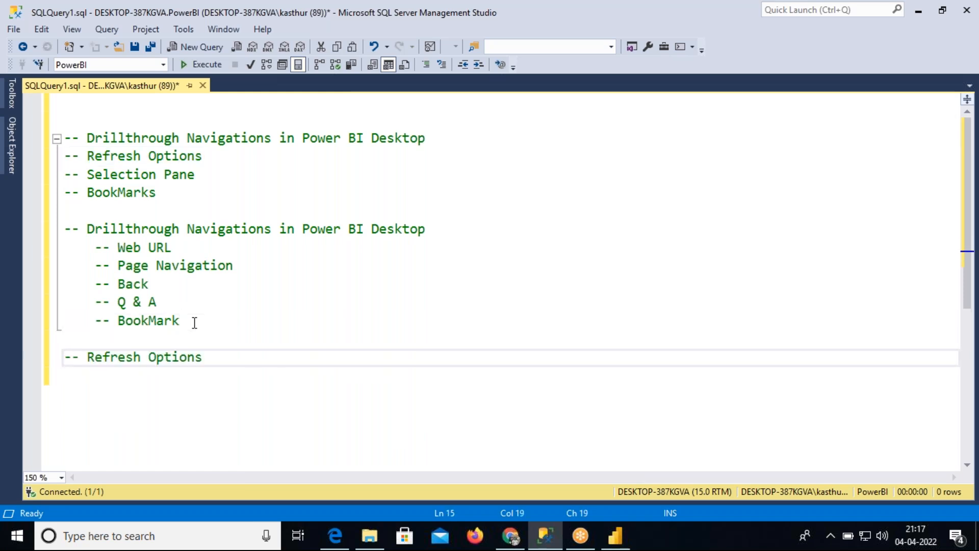
click(85, 124)
key(BackSpace)
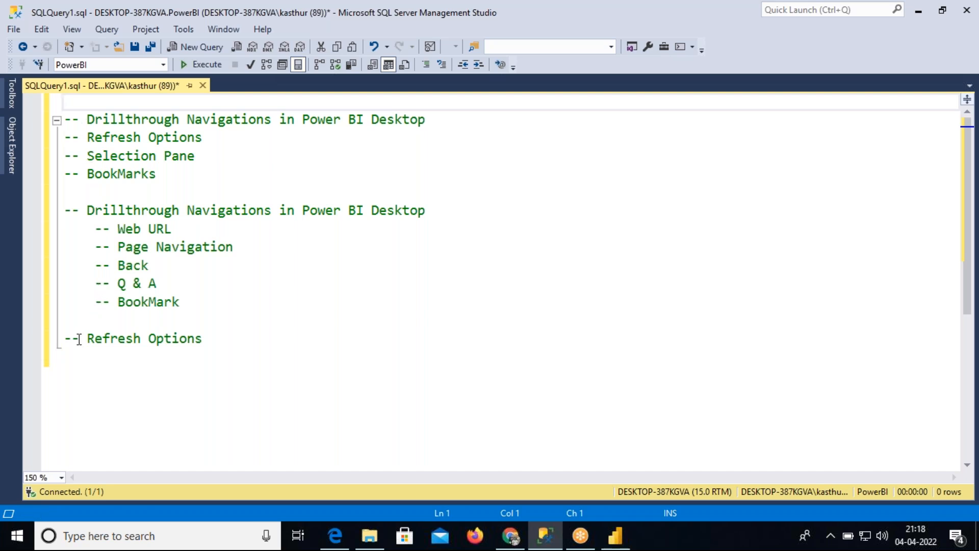
Step: Highlight the lower Refresh Options line in the notes and add the line "-- Power BI Desktop" directly below it
drag(64, 339, 206, 339)
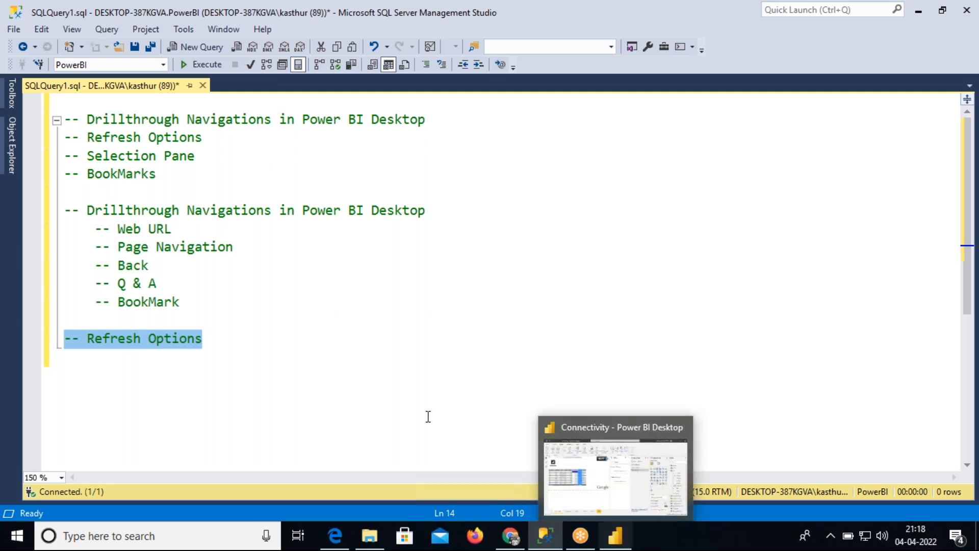
drag(219, 339, 64, 340)
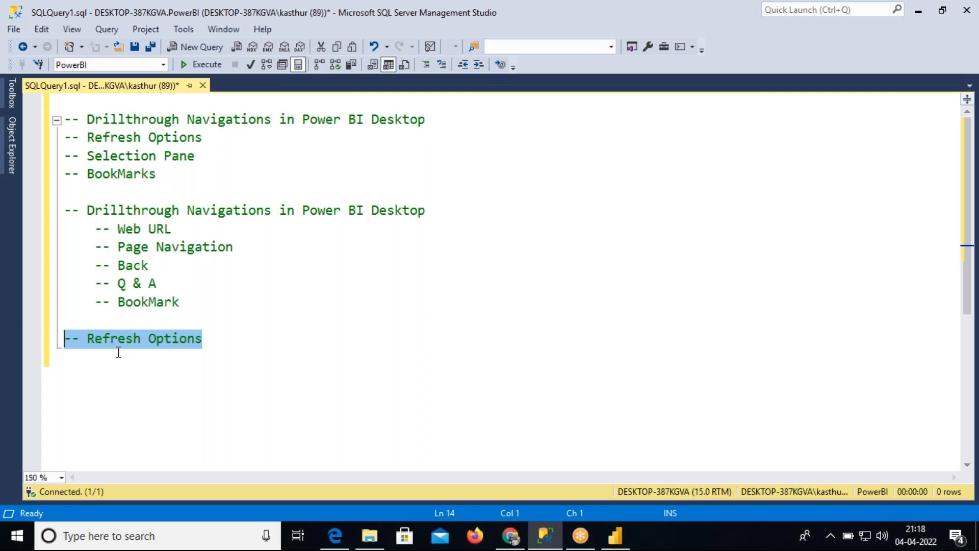
key(End)
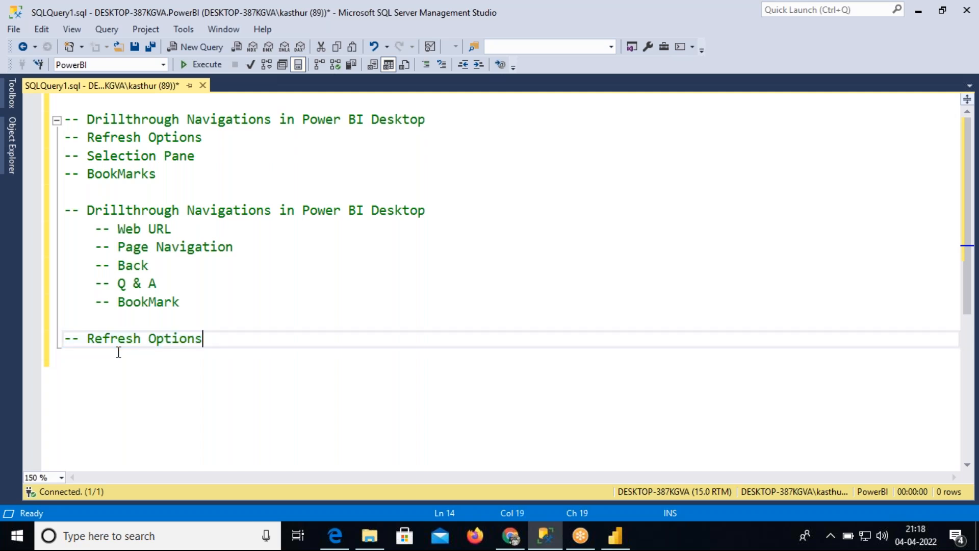
key(Return)
key(Return)
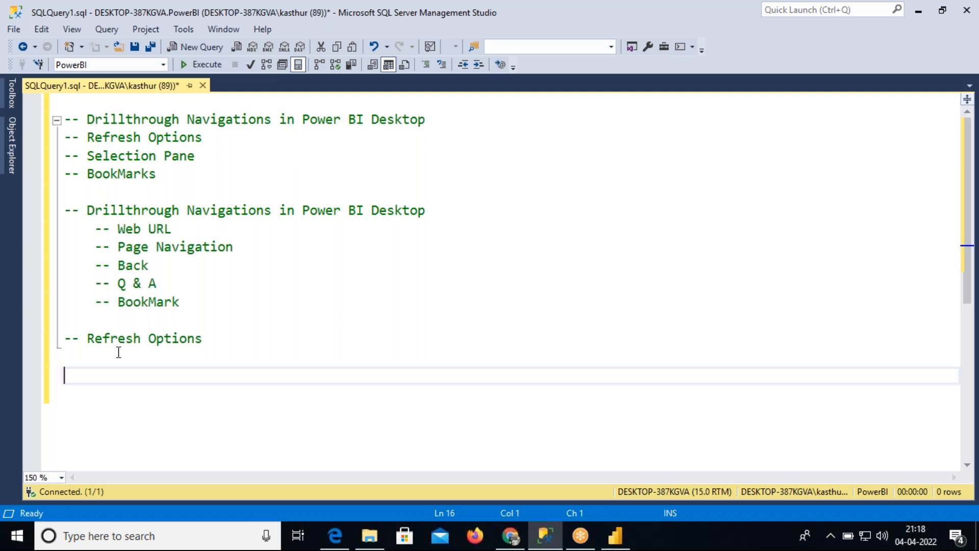
key(BackSpace)
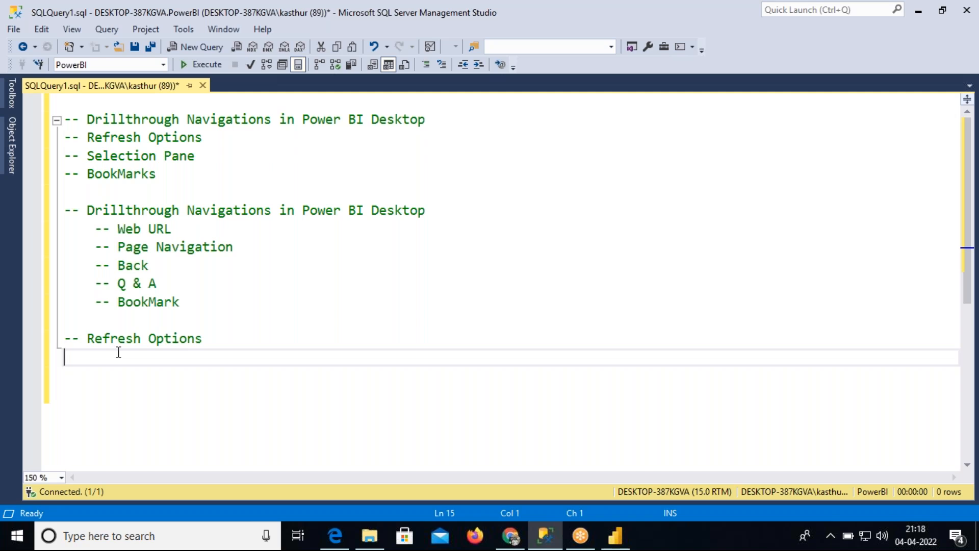
text(--)
drag(967, 164, 967, 211)
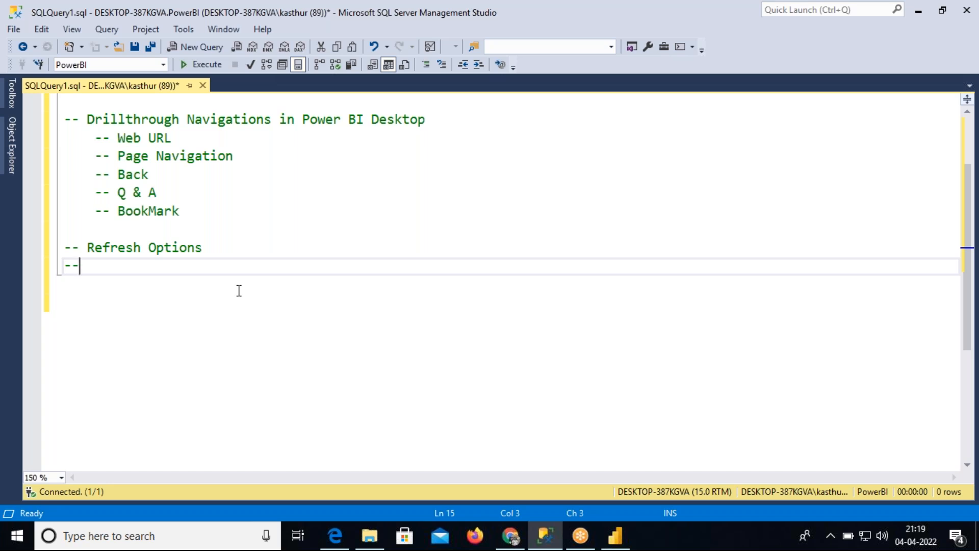
key(BackSpace)
key(BackSpace)
text(-- Power BI Desktop)
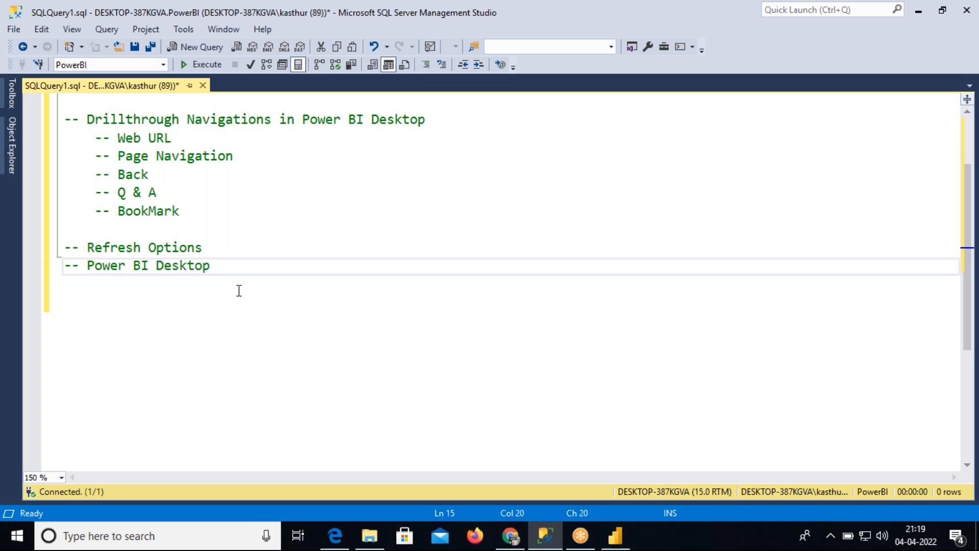
Step: Add the indented comment items "-- Refresh" and "-- Refresh on Dataset" under the Power BI Desktop line
key(Return)
text(--)
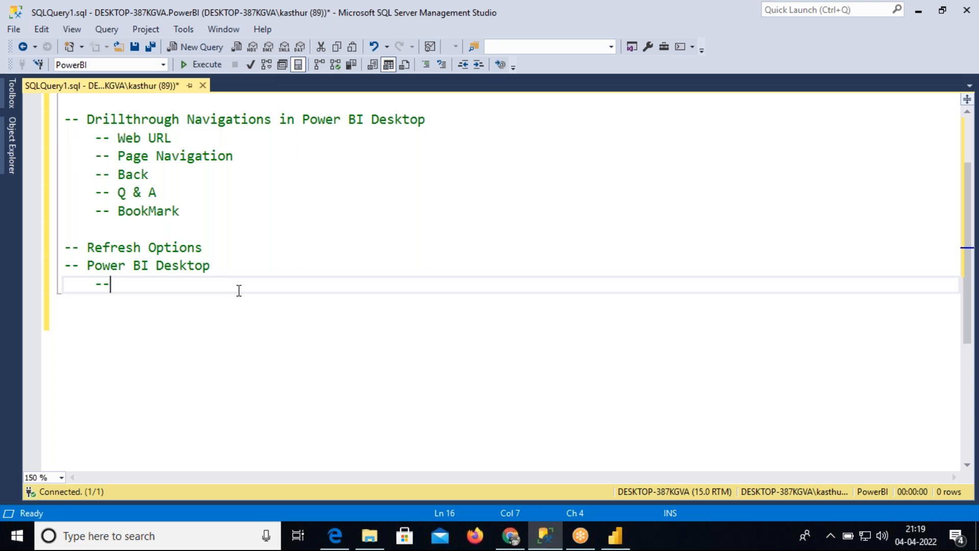
text( Refres)
text(h)
text(--)
key(Return)
text(-- )
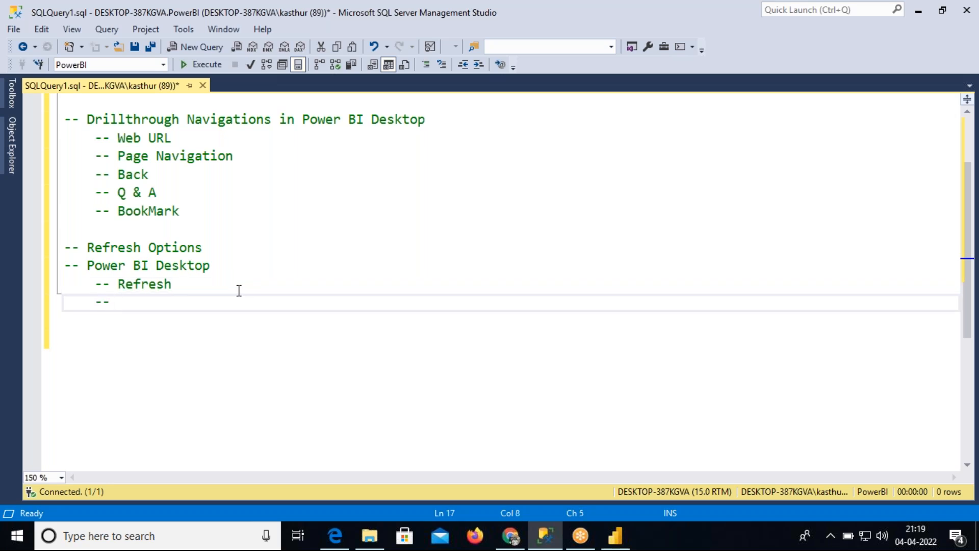
text(Refresh )
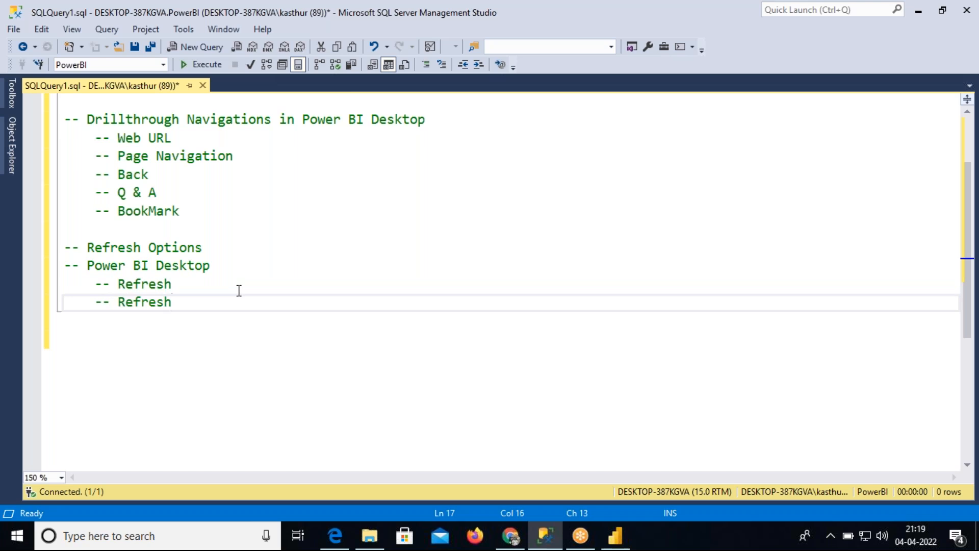
text(on Dataset)
key(Return)
Step: Add the indented items "-- Incremental Refresh" and "-- Refresh preview in Power Query" to the Power BI Desktop list
text(-- )
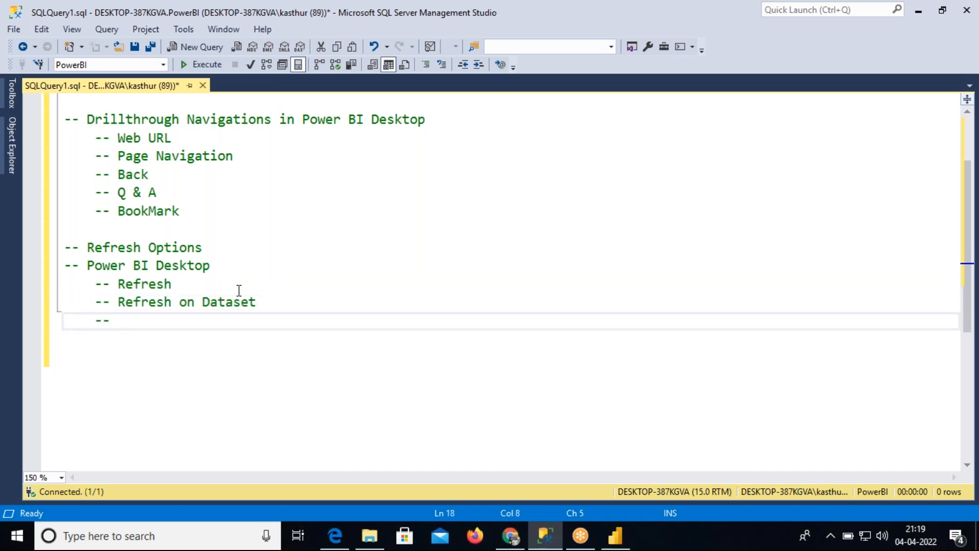
text(Incremental )
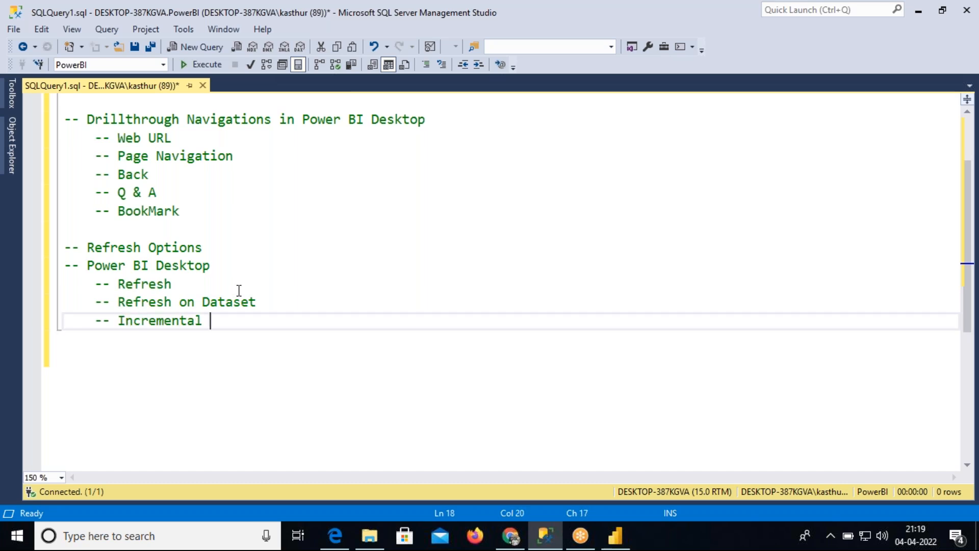
text(Refresh)
key(Return)
text(-- Re)
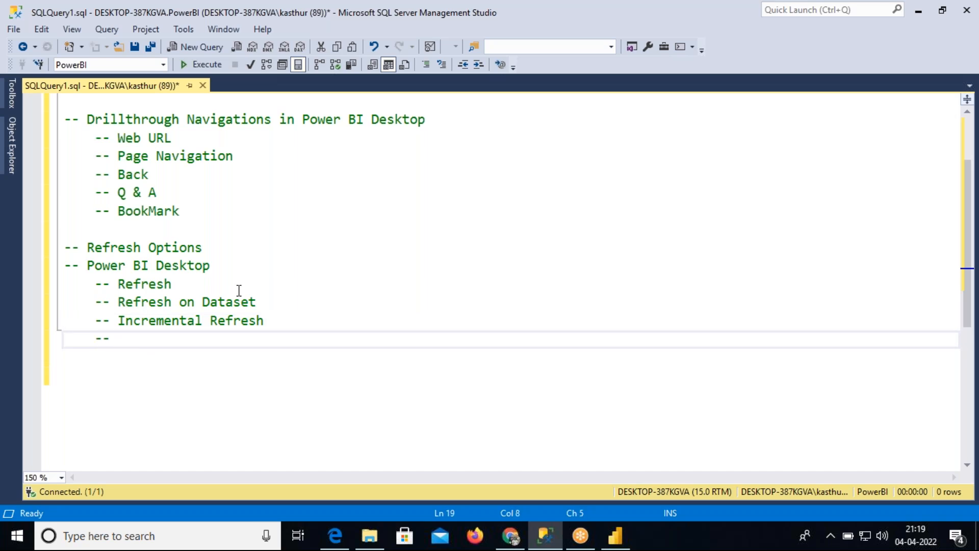
text(fresh )
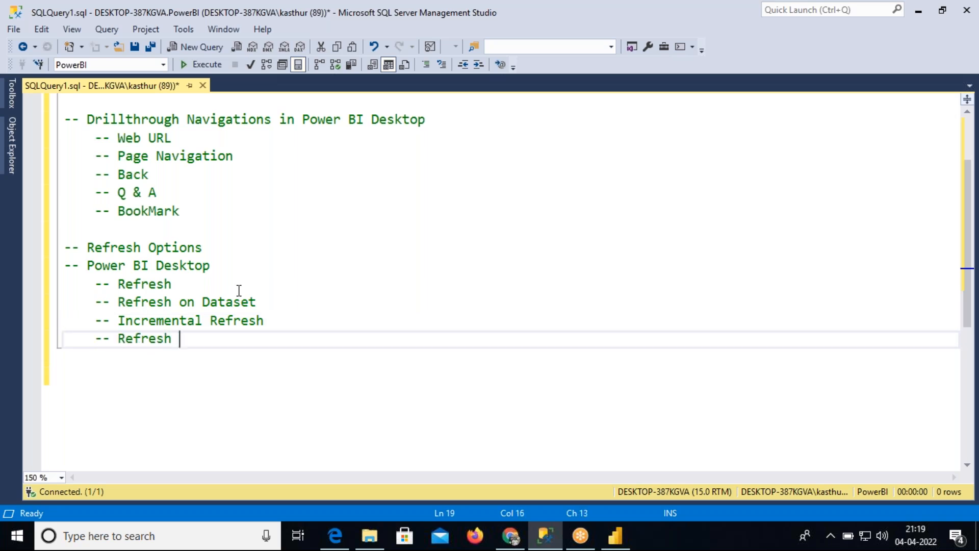
text(preview i)
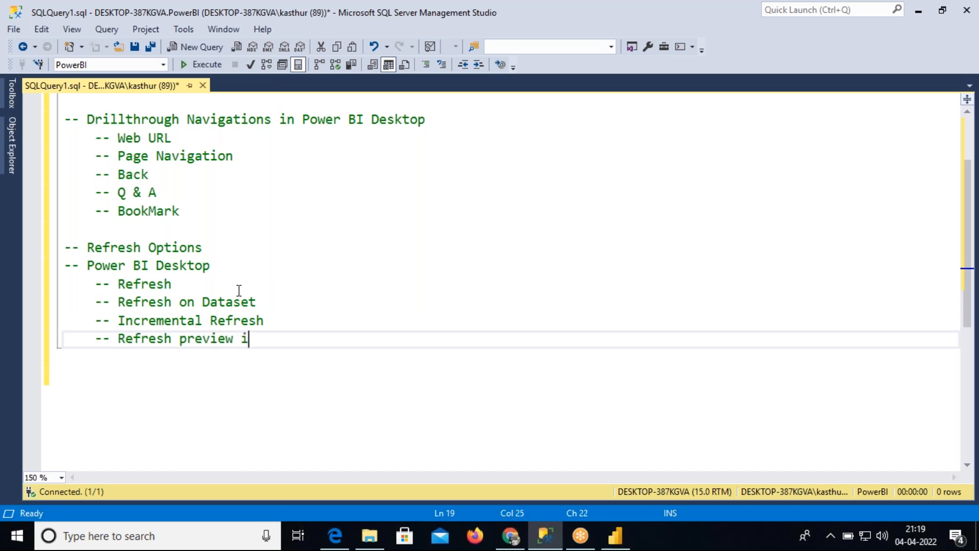
text(n Power Query)
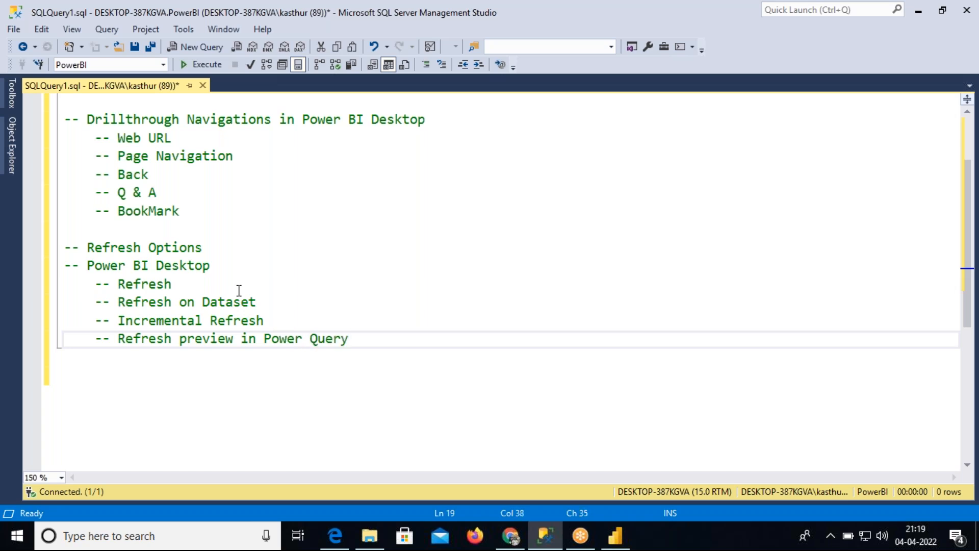
key(Return)
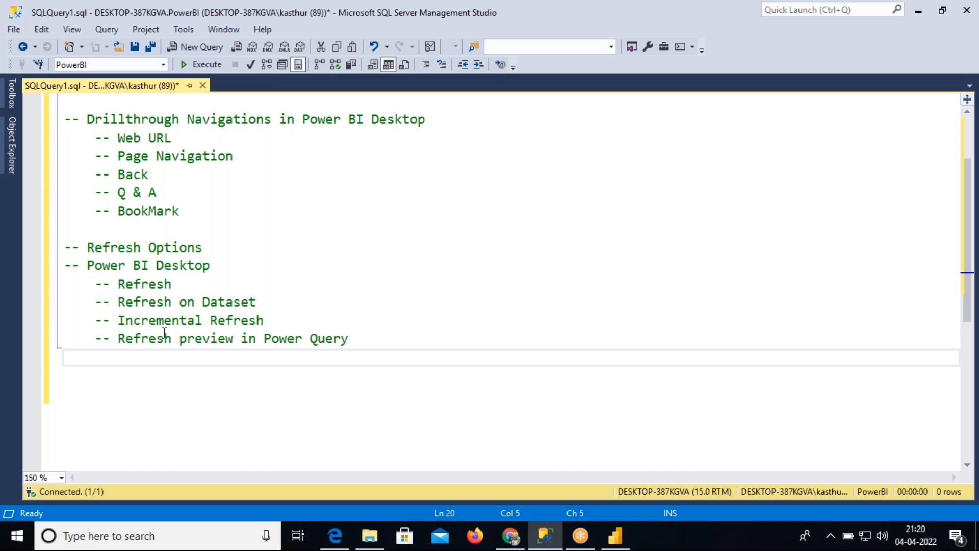
Step: Highlight the Refresh item in the notes, switch to Power BI Desktop and refresh the data of the EMP table only
drag(95, 284, 172, 284)
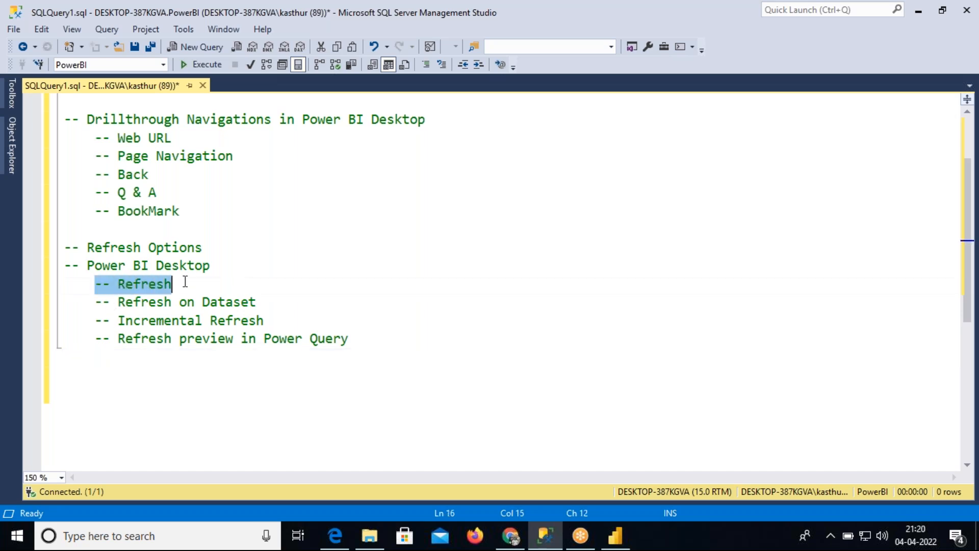
click(609, 542)
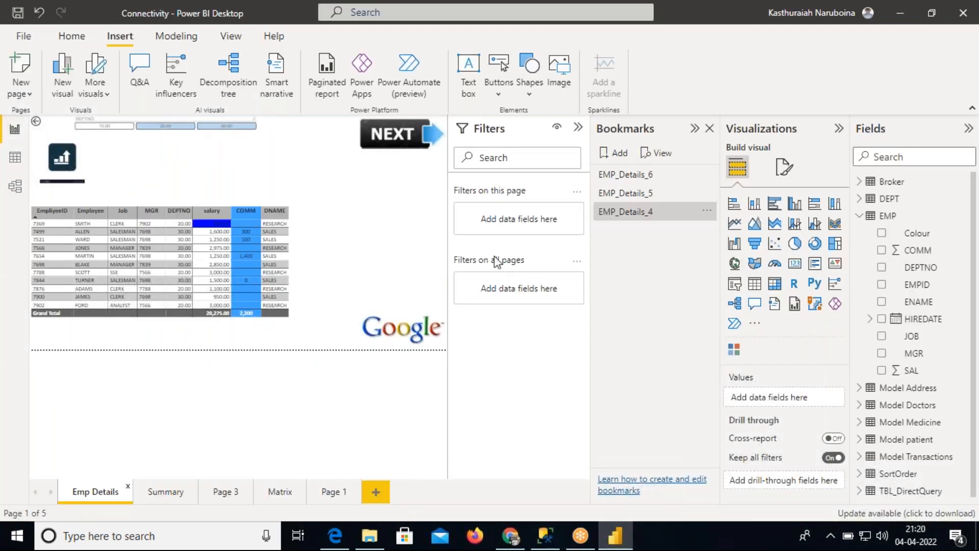
click(84, 35)
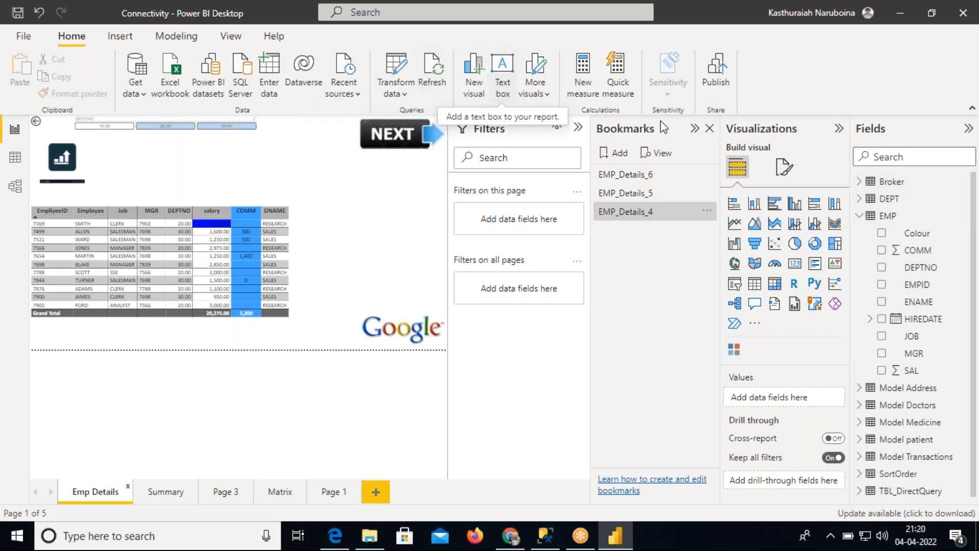
click(860, 216)
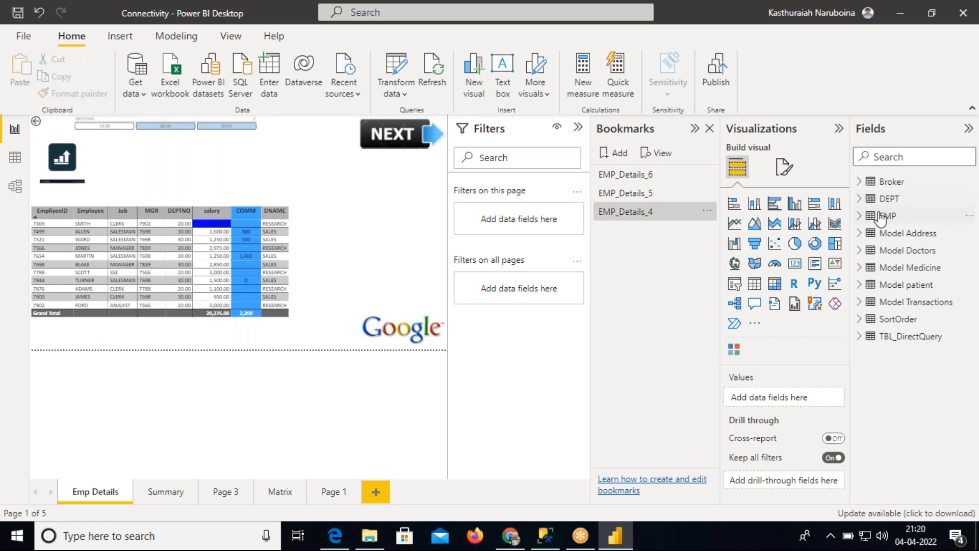
click(861, 220)
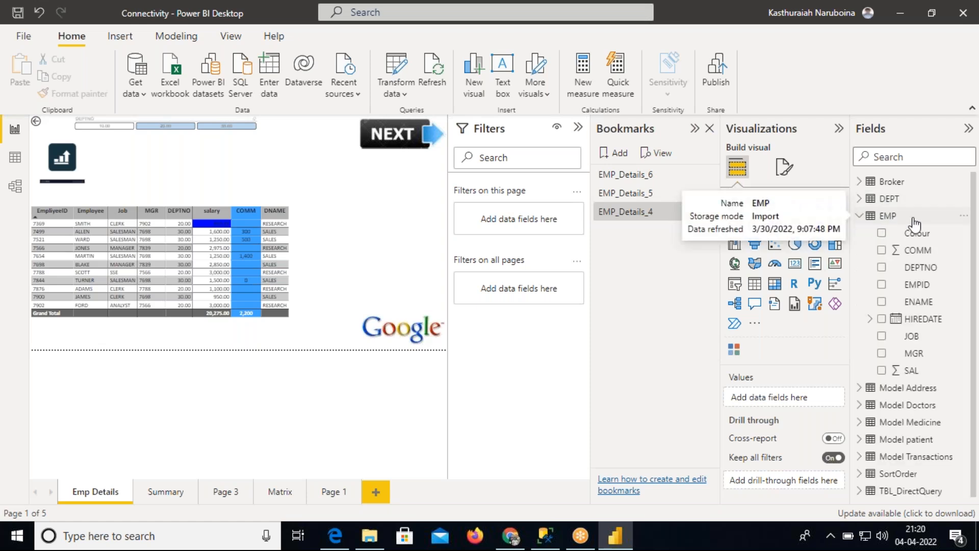
click(964, 223)
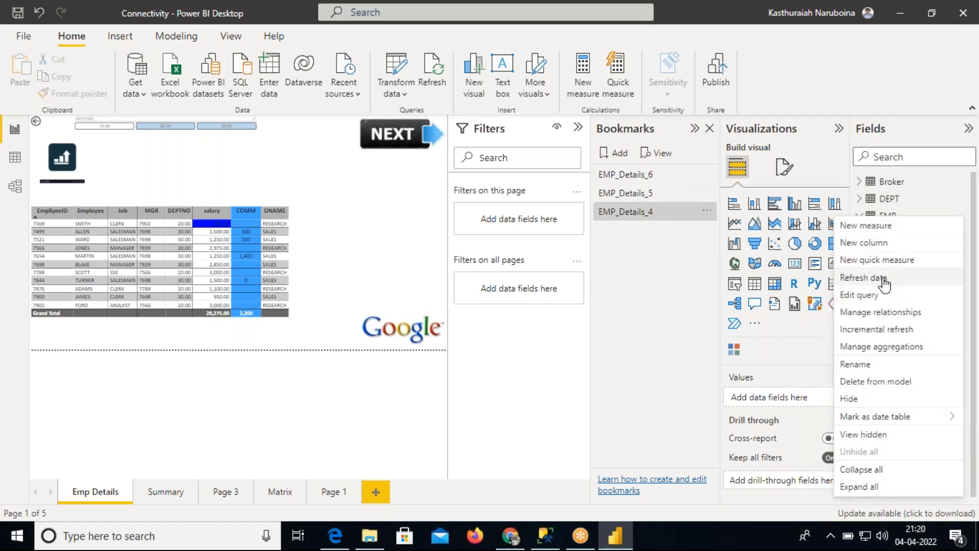
click(866, 278)
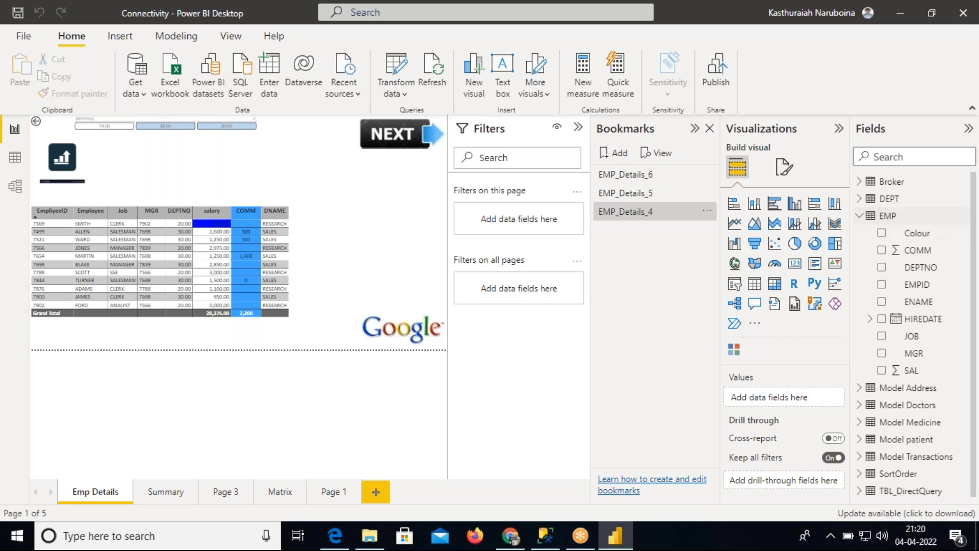
Step: View the EMP table's Incremental refresh option, then open the Power Query Editor to view the Refresh Preview command
click(964, 215)
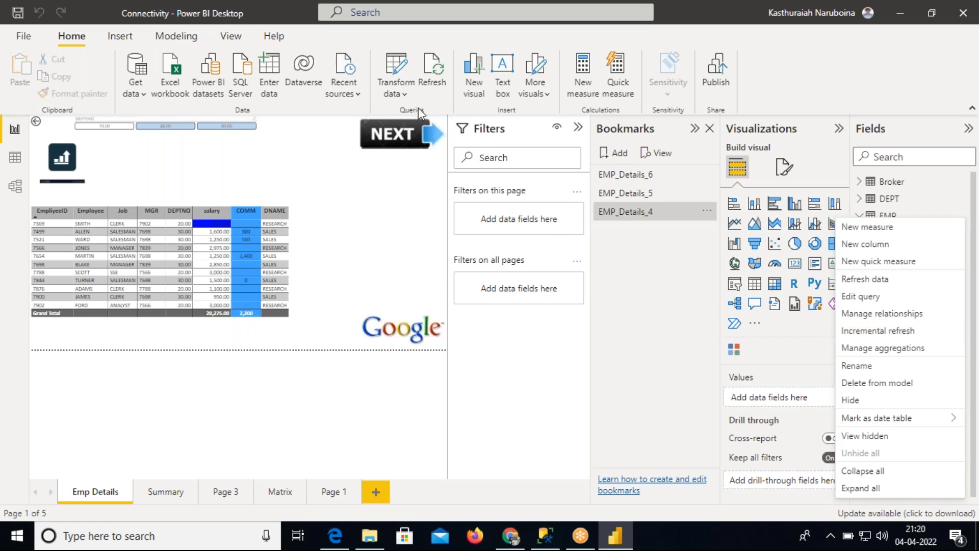
click(394, 74)
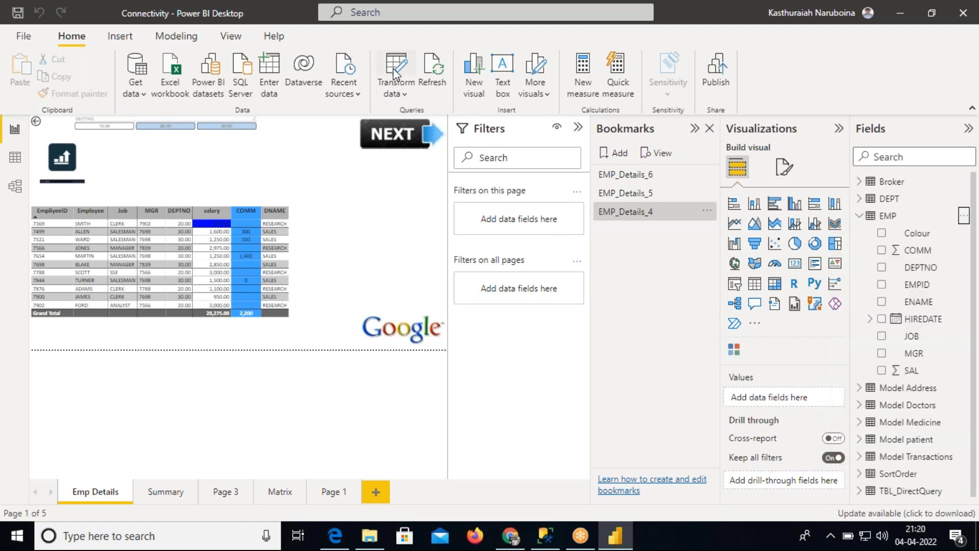
click(393, 74)
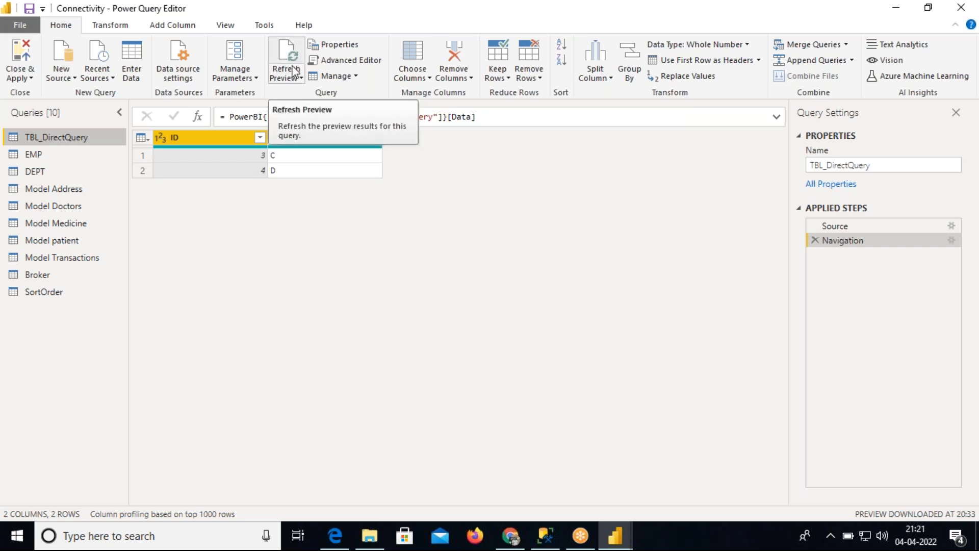
Step: Switch to the SQL Server Management Studio notes and highlight the four refresh items listed under Power BI Desktop
click(545, 536)
click(359, 339)
drag(359, 339, 64, 284)
Step: Add the comment line "--Power BI Service" below the Refresh preview in Power Query item
click(76, 355)
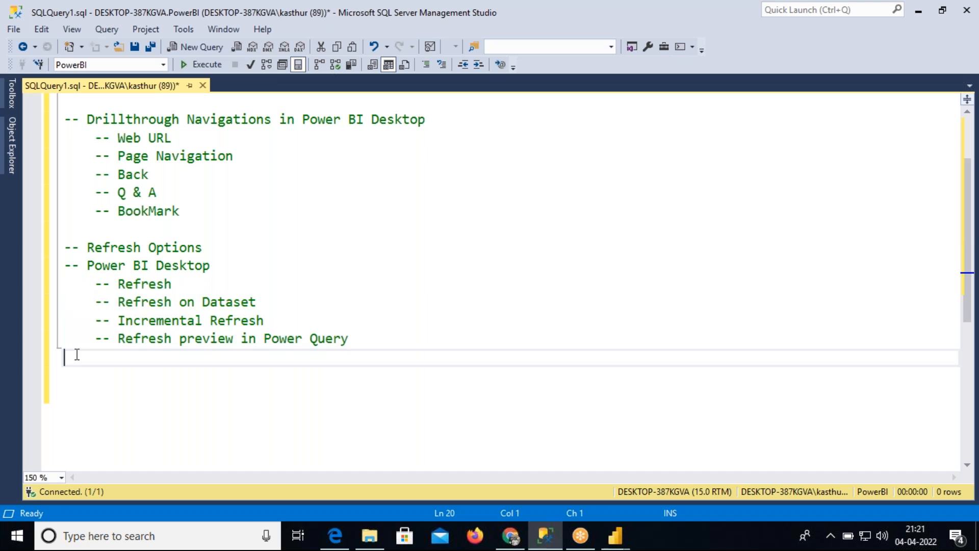
text(--)
text(Power BI)
text( Refresh)
key(Return)
key(BackSpace)
key(BackSpace)
key(BackSpace)
key(BackSpace)
key(BackSpace)
key(BackSpace)
key(BackSpace)
key(BackSpace)
text(Service)
key(Return)
Step: Add the indented items "-- Manual Refresh" and "-- schedule Refresh" under the Power BI Service line
key(Tab)
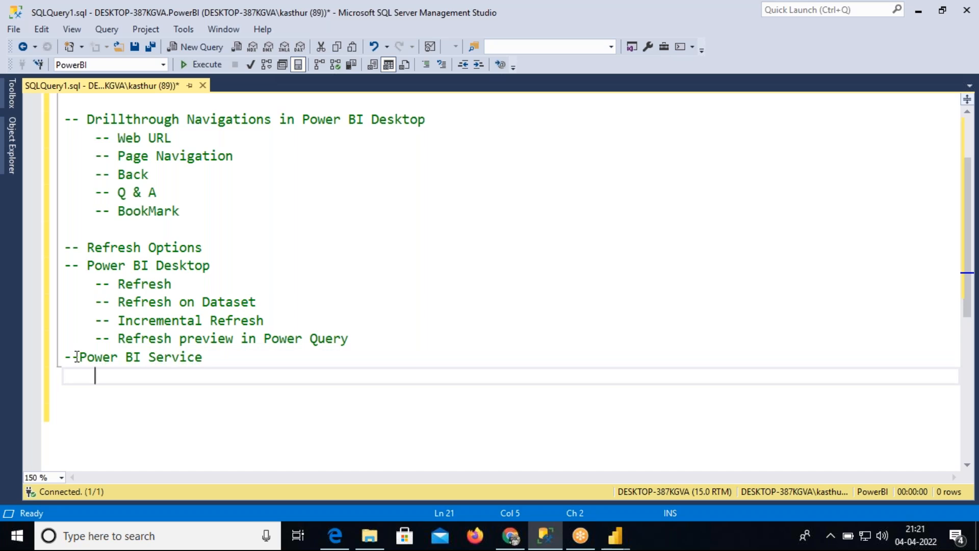
text(-- Resh)
key(BackSpace)
key(BackSpace)
key(BackSpace)
key(BackSpace)
text(Manual Refresh)
key(Return)
text(--)
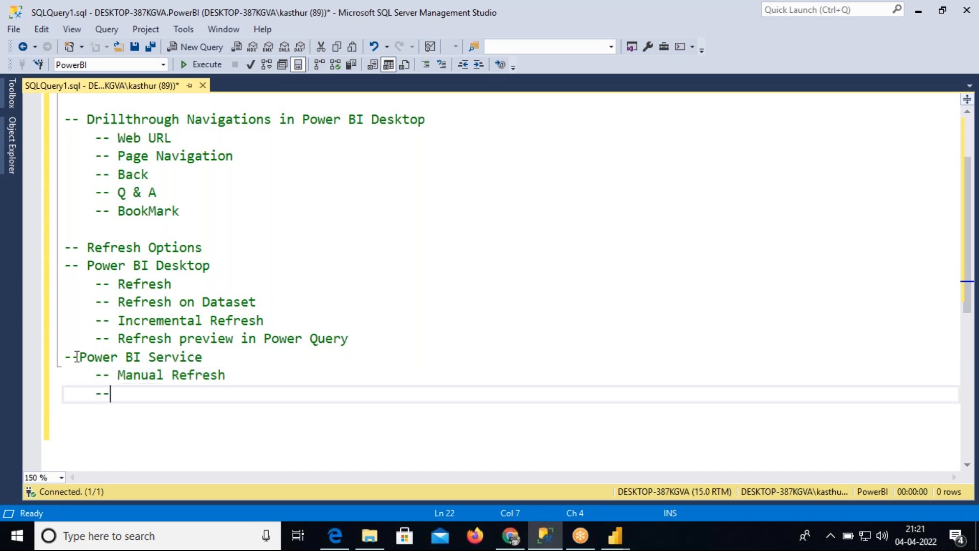
text( schedule )
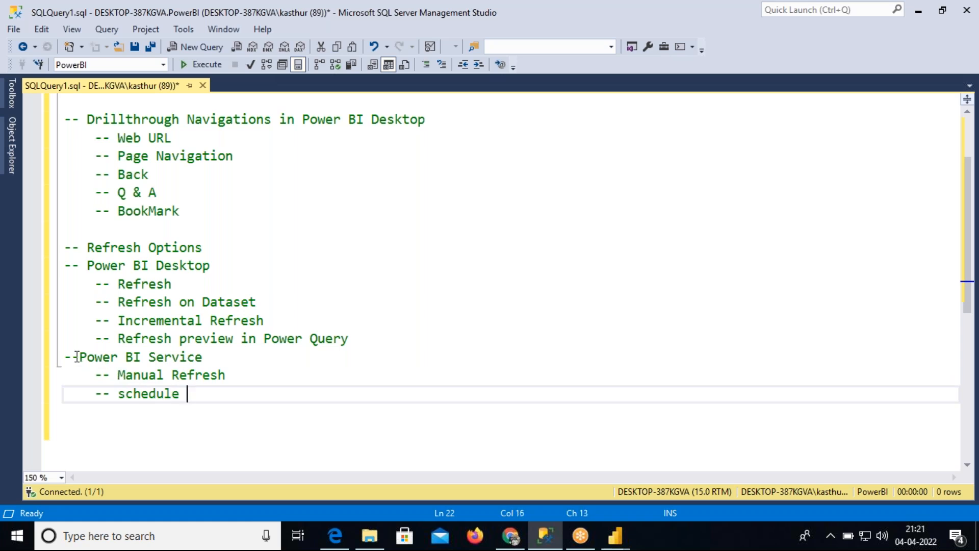
text(Refresh)
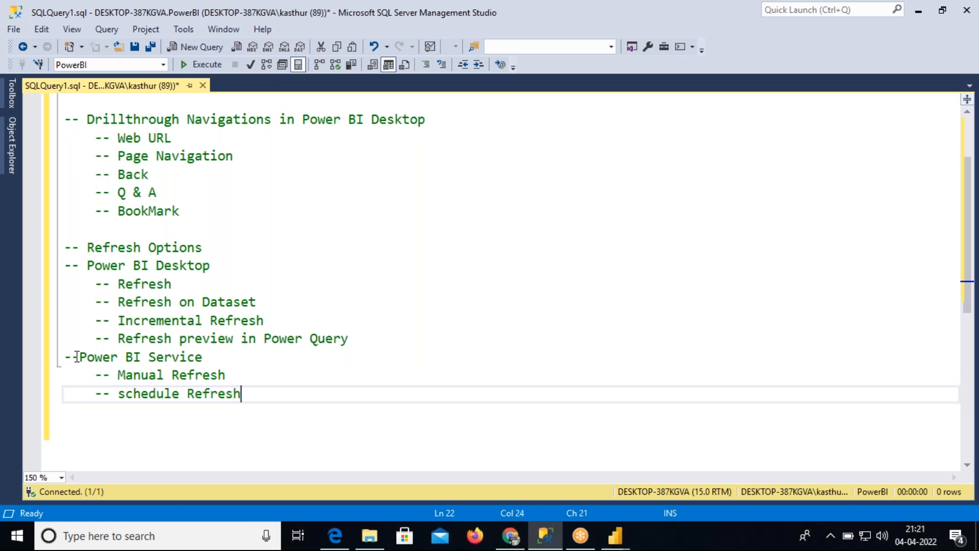
Step: Review the refresh notes by highlighting the Power BI Desktop items, the Power BI Service items and the first two Refresh lines
drag(253, 396, 67, 268)
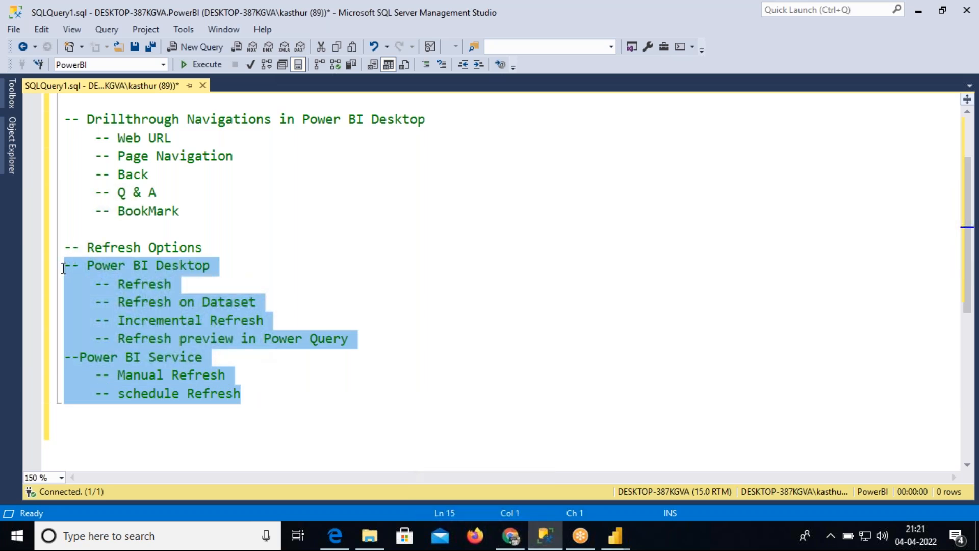
drag(359, 339, 75, 285)
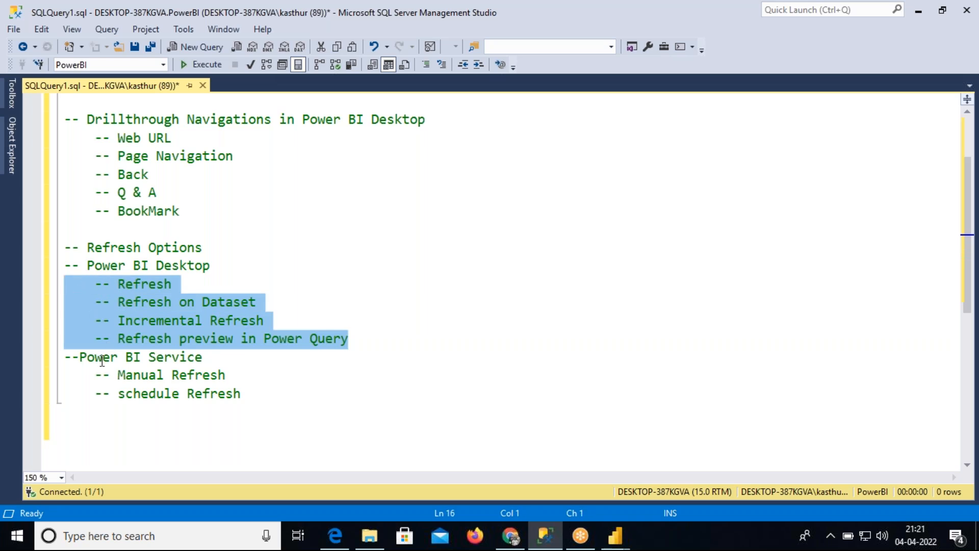
drag(98, 375, 65, 357)
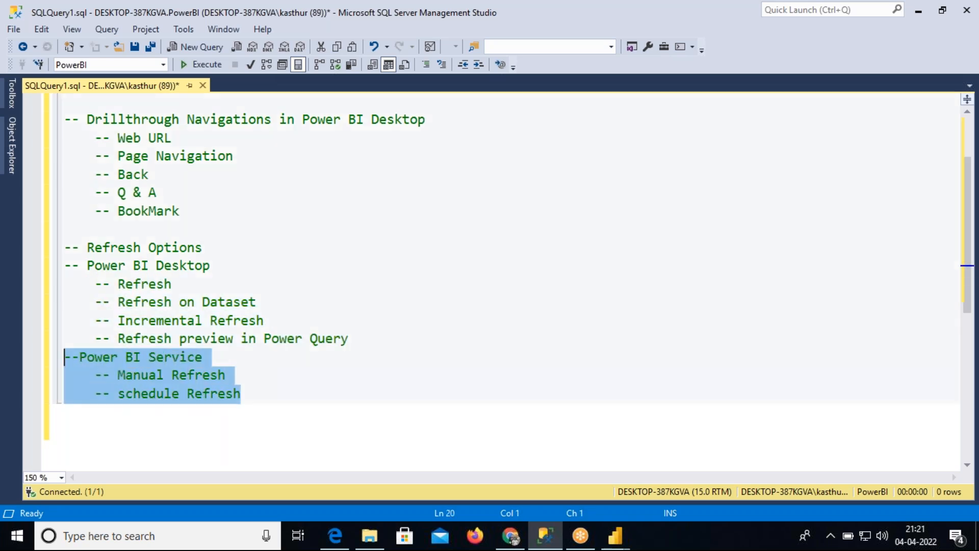
drag(94, 284, 265, 301)
drag(95, 320, 364, 341)
drag(260, 303, 64, 284)
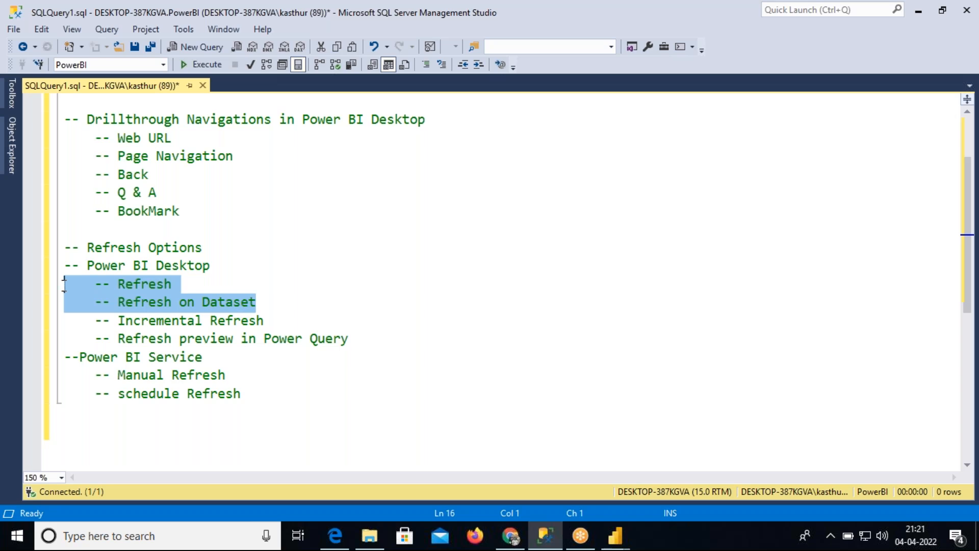
Step: Execute the highlighted Refresh and Refresh on Dataset comment lines, then hide the results pane
key(F5)
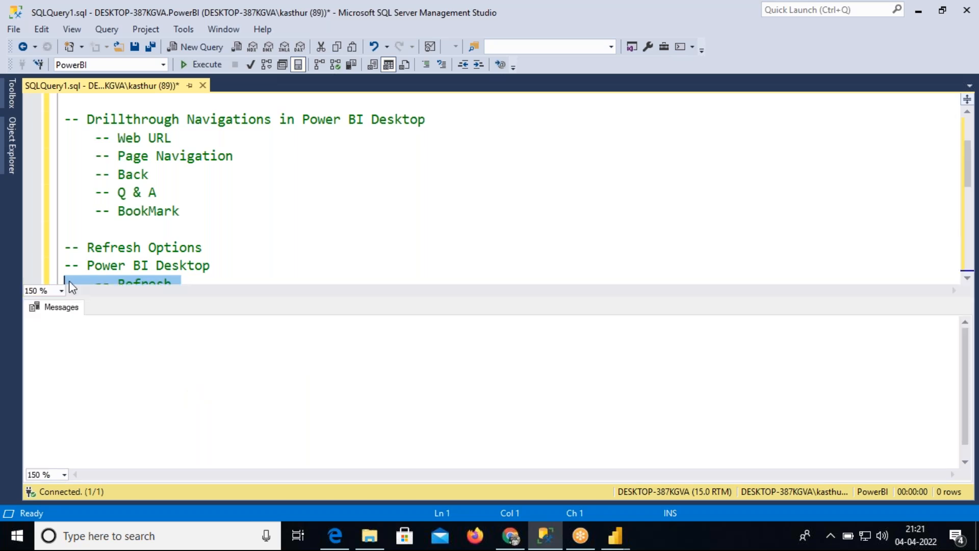
key(ctrl+r)
click(904, 102)
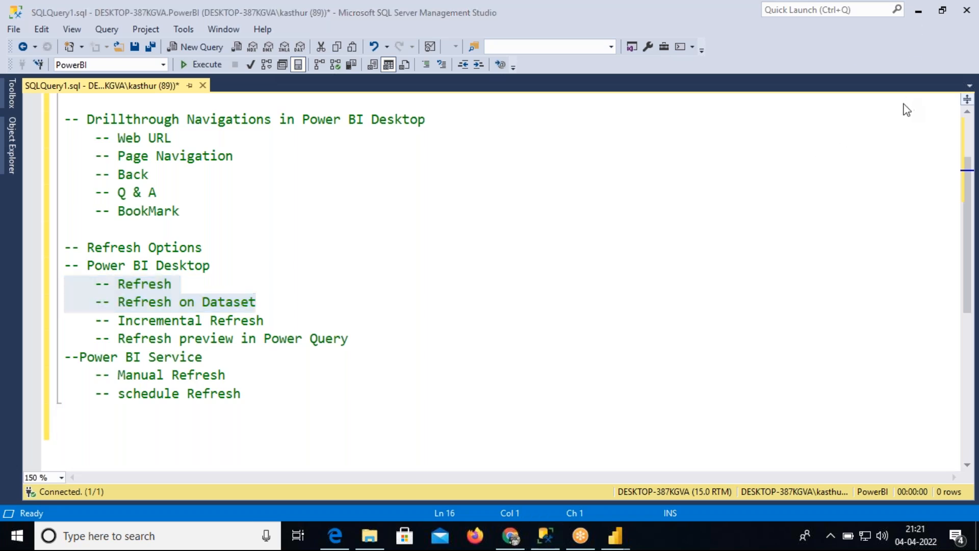